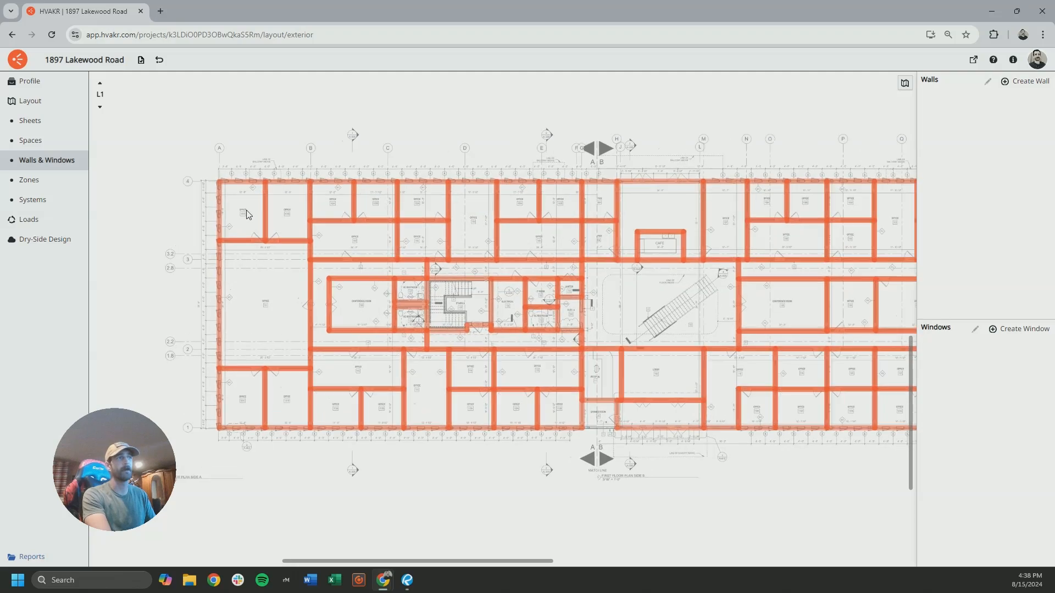
# Shift the 101A Office space outward so it no longer aligns with the neighbouring spaces and the building outline
pyautogui.moveTo(373, 225); pyautogui.dragTo(414, 243)
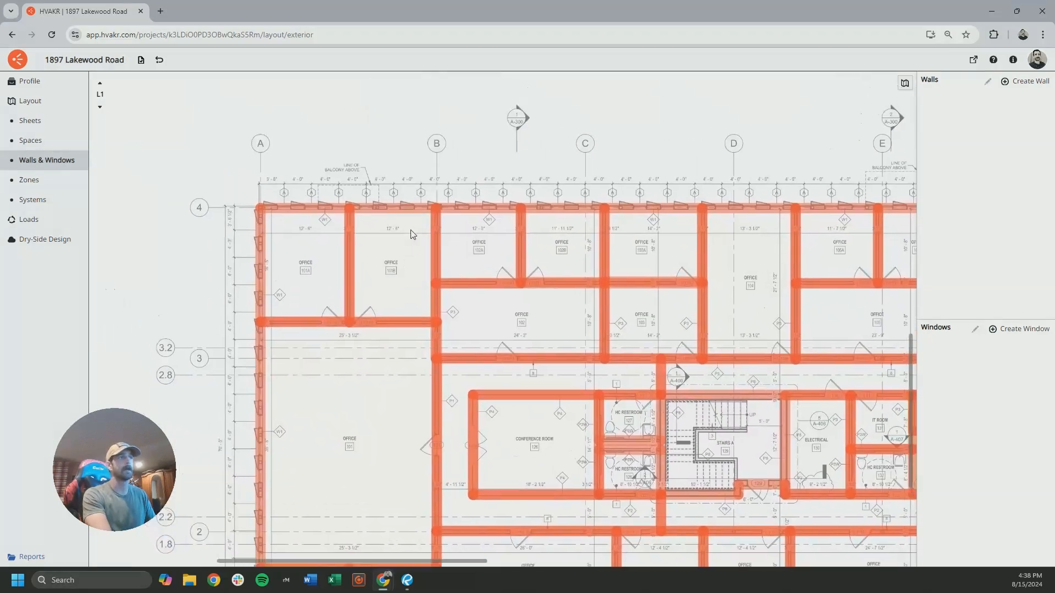
pyautogui.scroll(5, 297, 241)
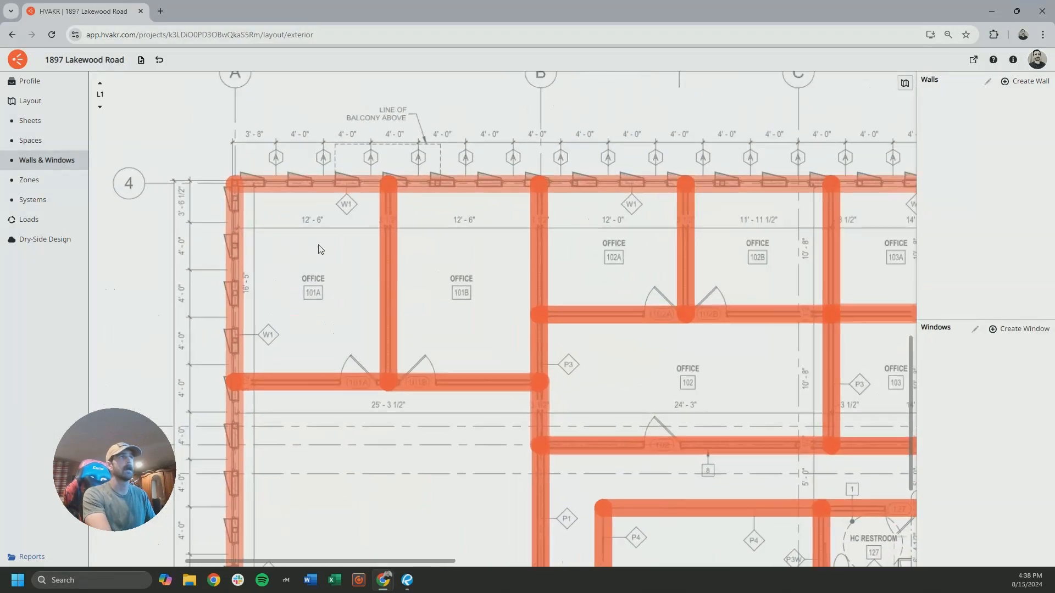
pyautogui.click(61, 145)
pyautogui.click(333, 247)
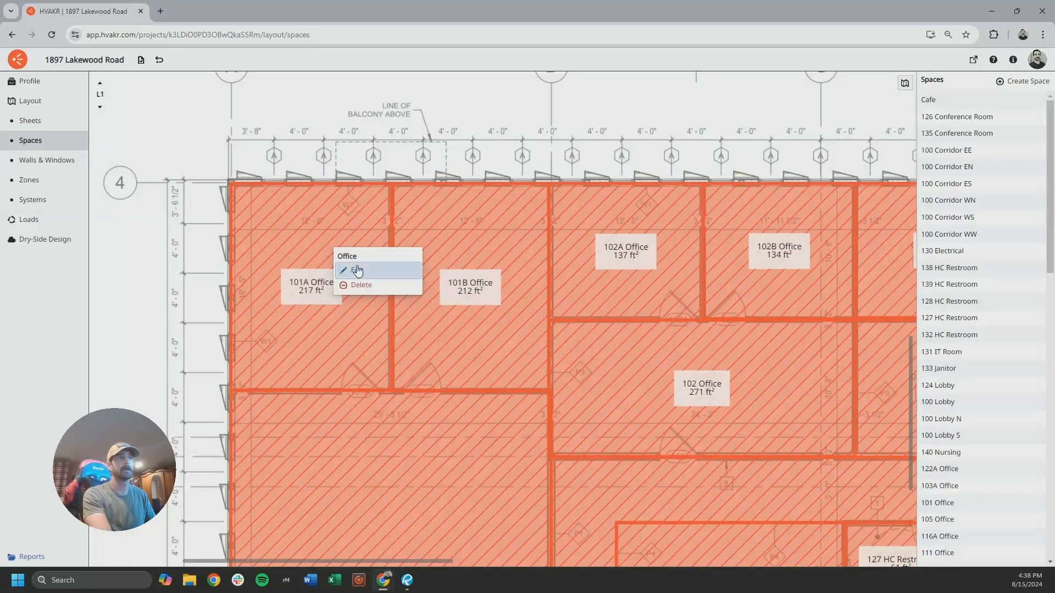
pyautogui.click(345, 271)
pyautogui.moveTo(339, 274); pyautogui.dragTo(319, 261)
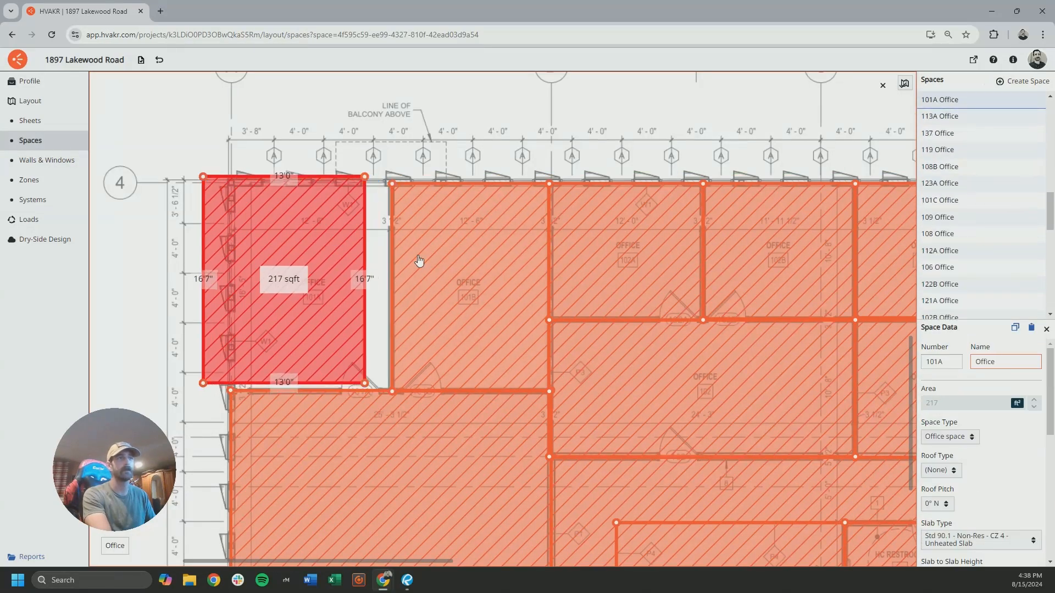
pyautogui.click(388, 180)
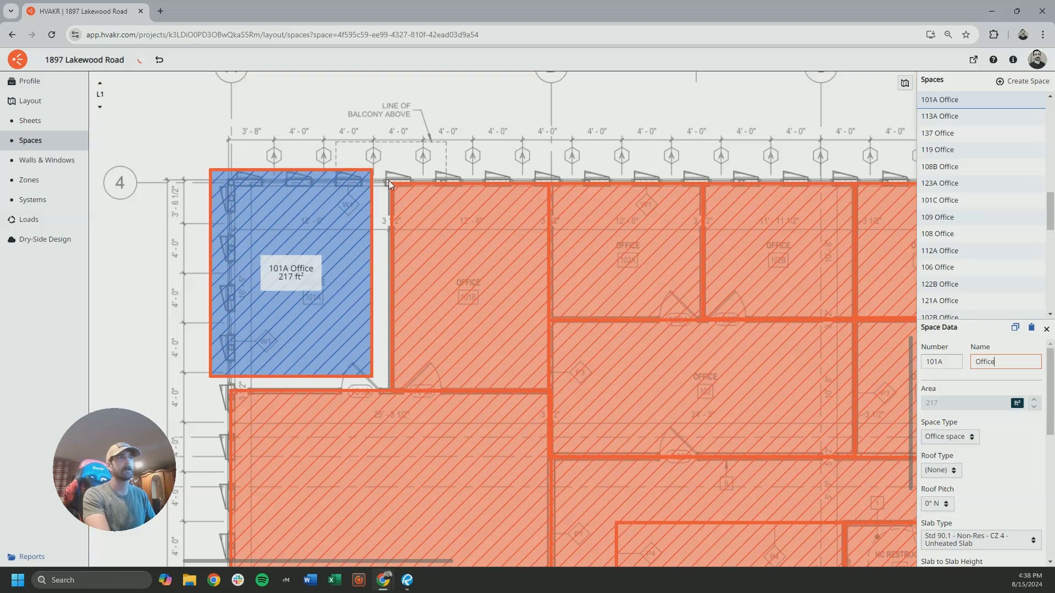
pyautogui.click(389, 168)
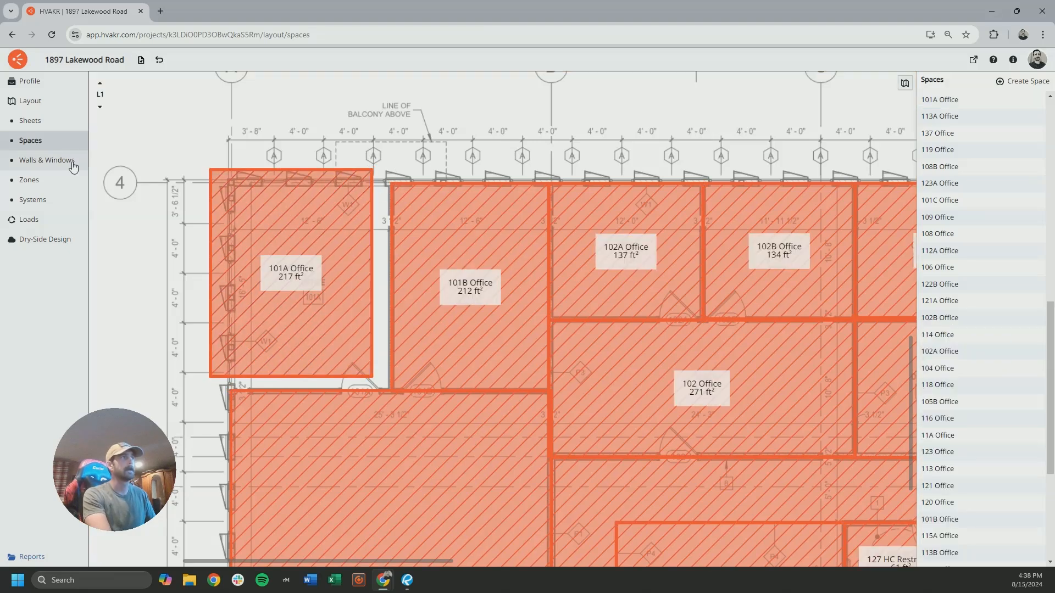
# Examine the wall segments around office 101A in the Walls & Windows layout for overlaps with adjoining rooms
pyautogui.click(57, 161)
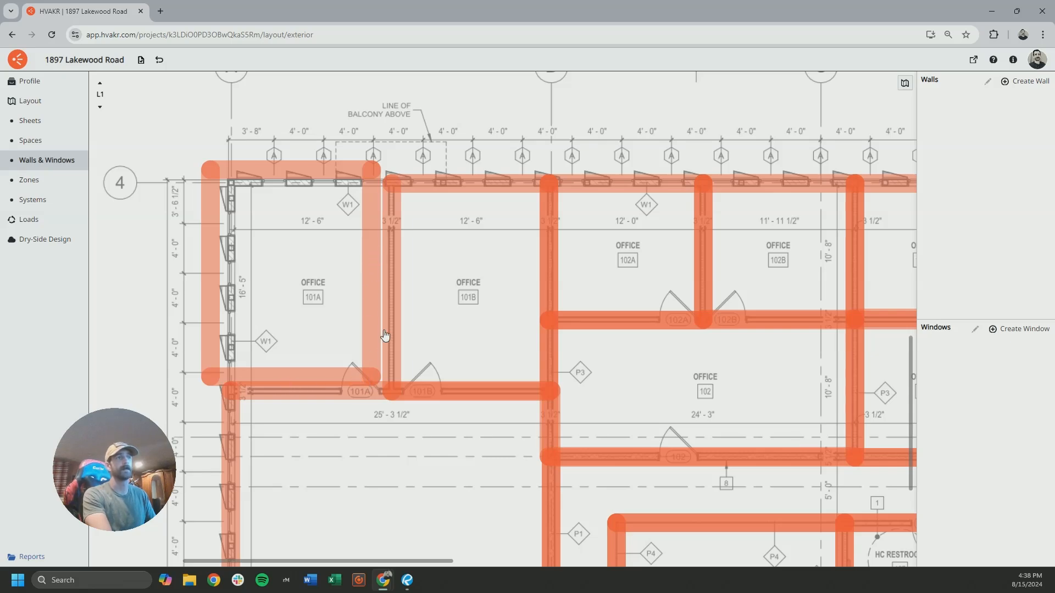
pyautogui.scroll(-5, 306, 302)
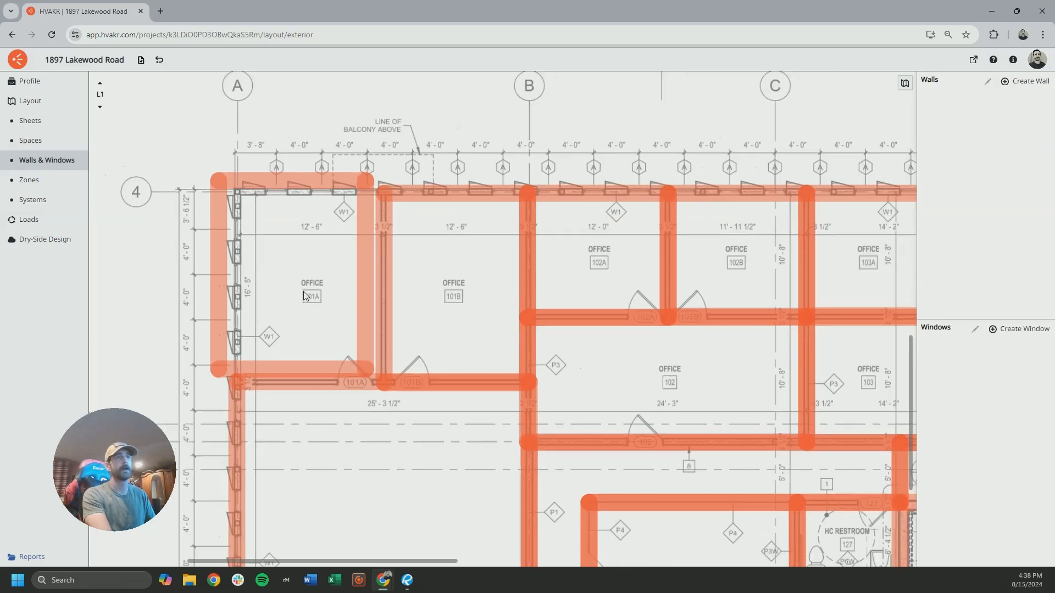
pyautogui.moveTo(380, 300); pyautogui.dragTo(377, 308, button='middle')
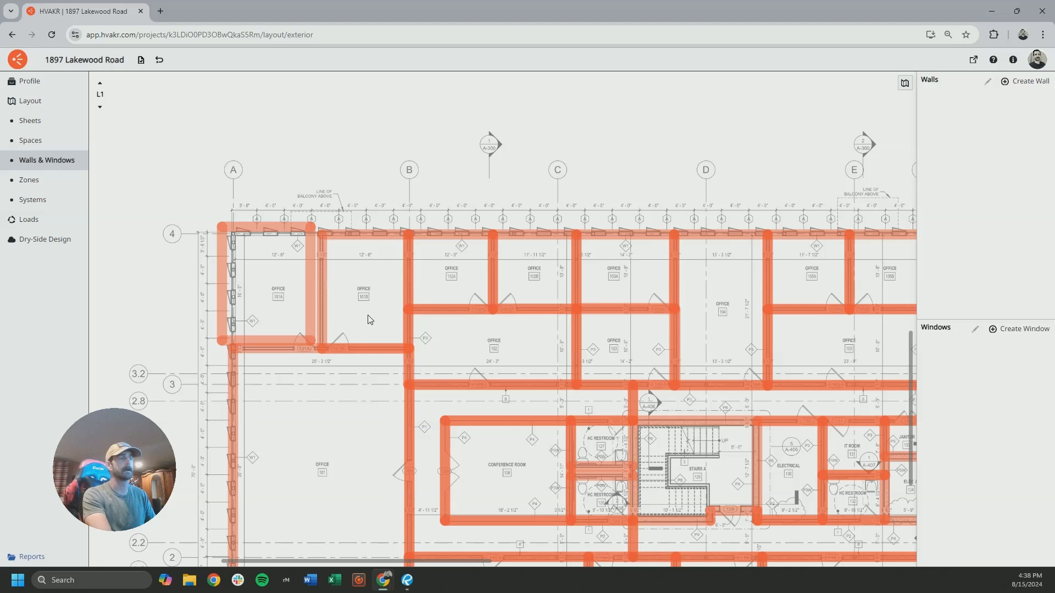
pyautogui.moveTo(448, 321); pyautogui.dragTo(368, 286, button='middle')
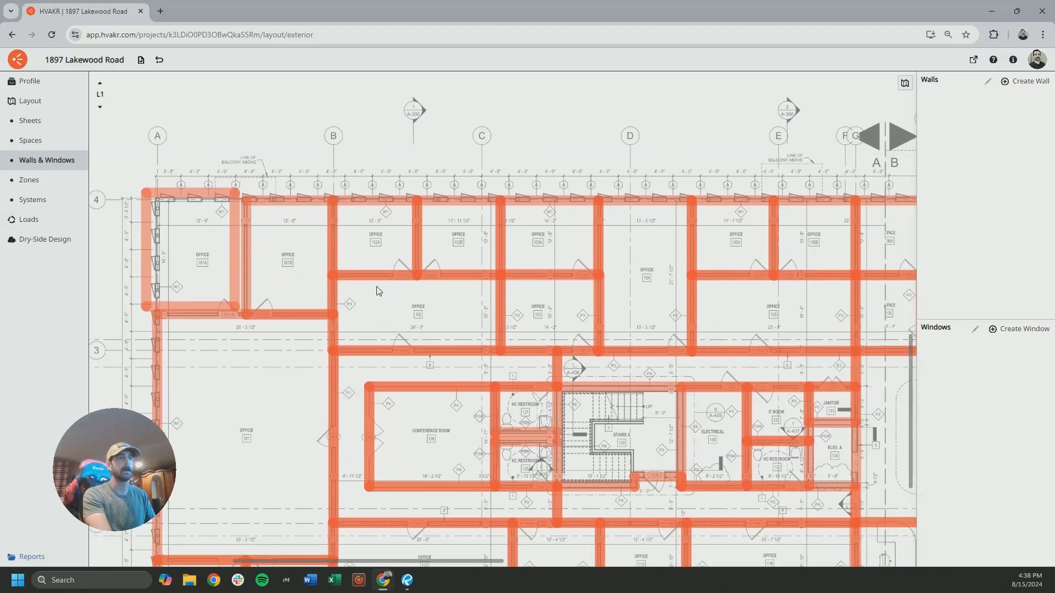
pyautogui.moveTo(479, 430); pyautogui.dragTo(404, 383, button='middle')
pyautogui.moveTo(218, 254); pyautogui.dragTo(372, 294, button='middle')
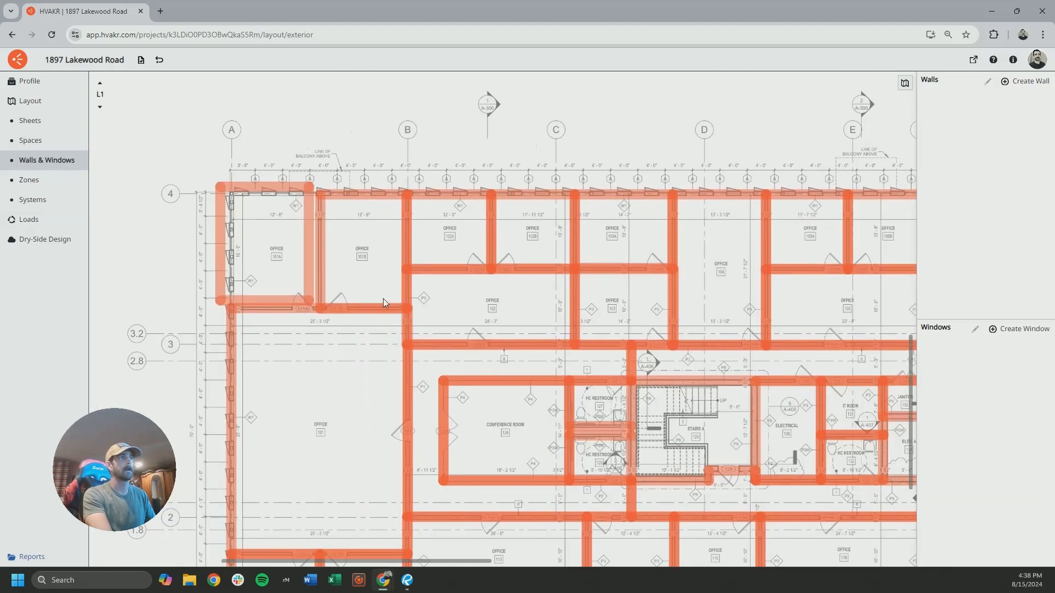
# Compare the walls and spaces layouts at the strip between HC Restrooms 127 and 128
pyautogui.moveTo(586, 445); pyautogui.dragTo(487, 412, button='middle')
pyautogui.scroll(1, 511, 417)
pyautogui.scroll(5, 511, 416)
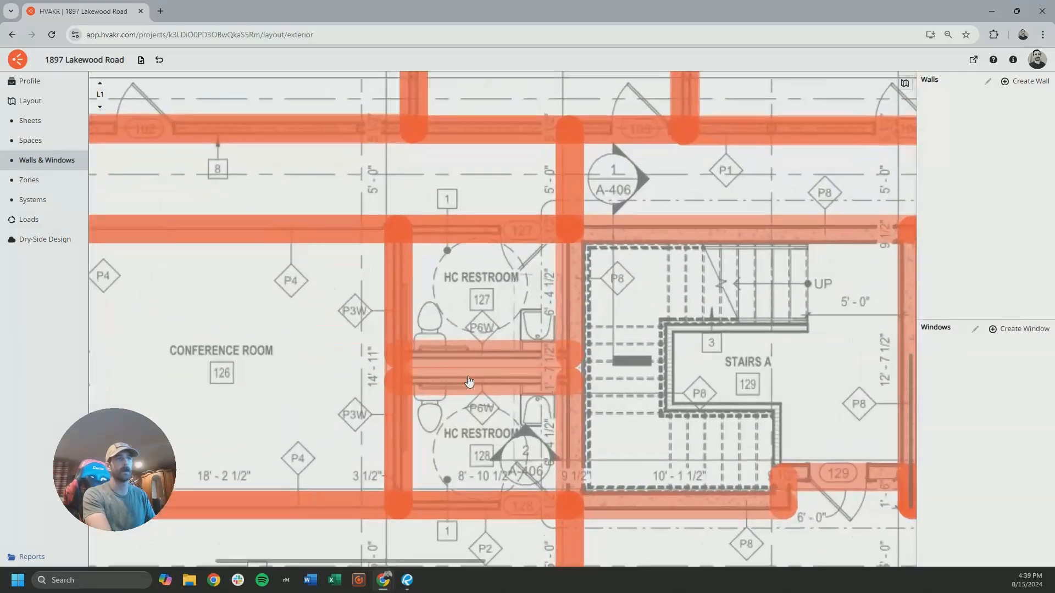
pyautogui.click(31, 140)
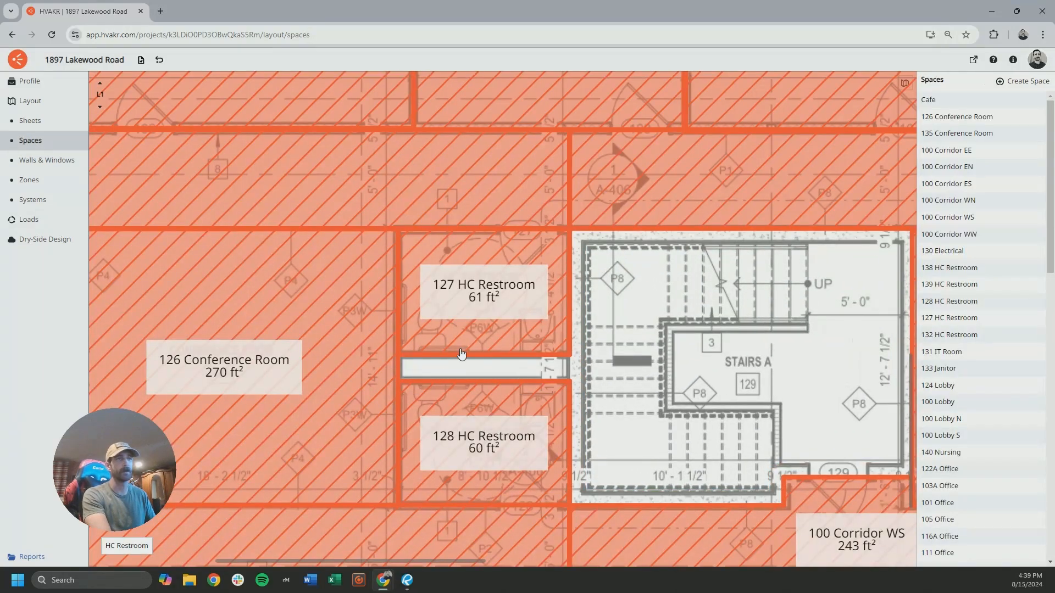
pyautogui.scroll(-5, 473, 351)
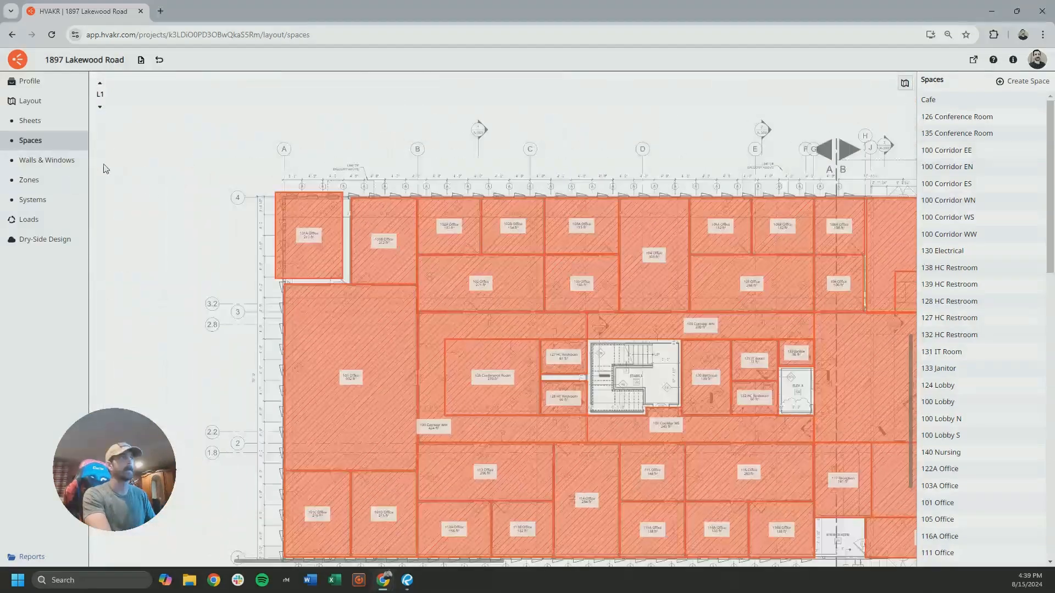
# Move the 101A Office space back into alignment with the building corner and reopen the Walls & Windows layout
pyautogui.rightClick(320, 230)
pyautogui.click(339, 250)
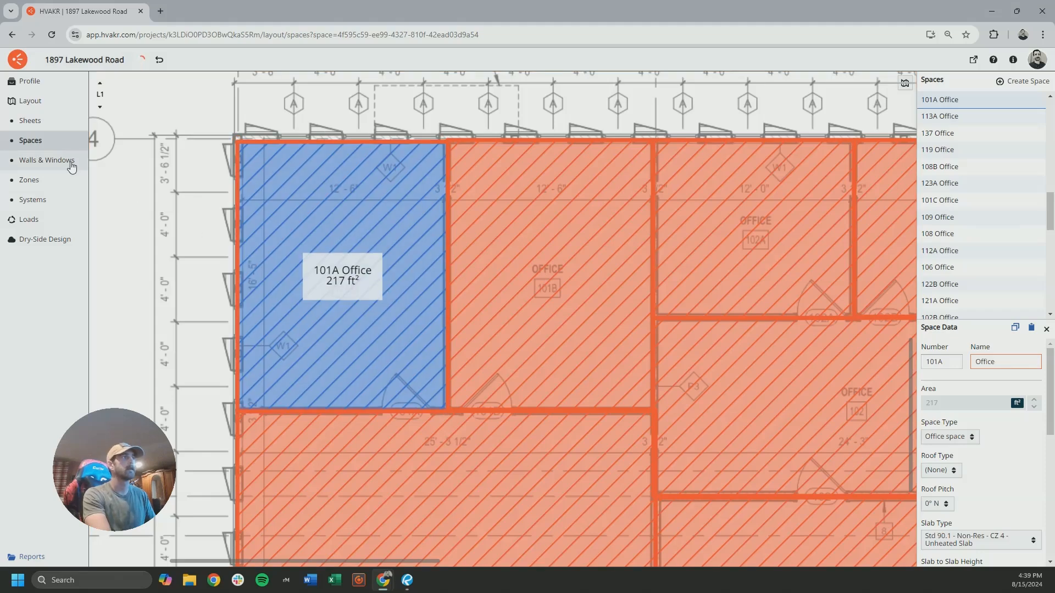
pyautogui.click(71, 164)
pyautogui.scroll(-5, 363, 278)
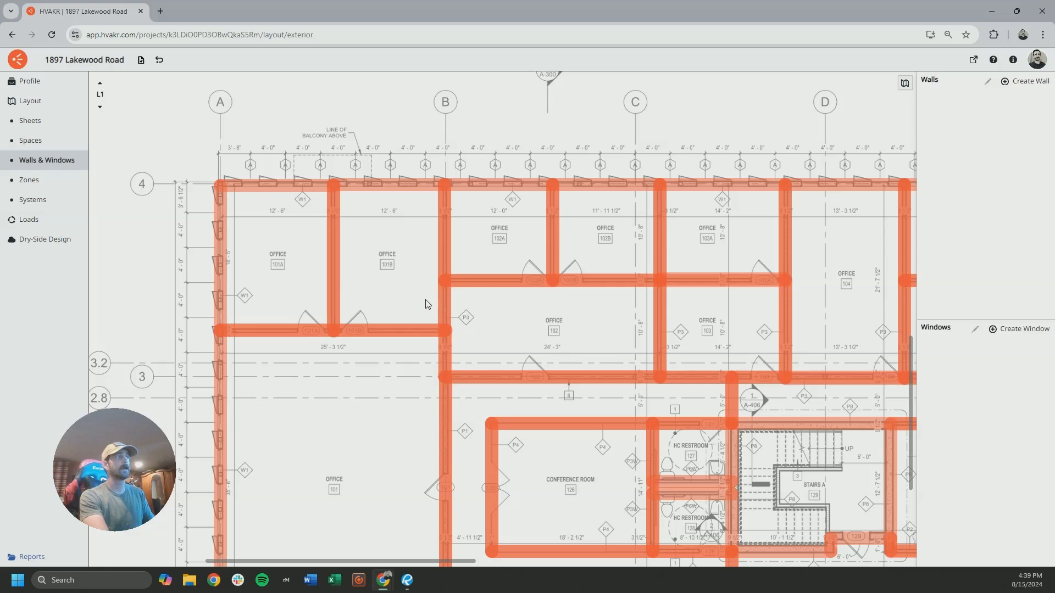
# Switch to Revu, check the Envelope Assemblies table on sheet A-002 Energy Calculations, and return to HVAKR
pyautogui.click(407, 580)
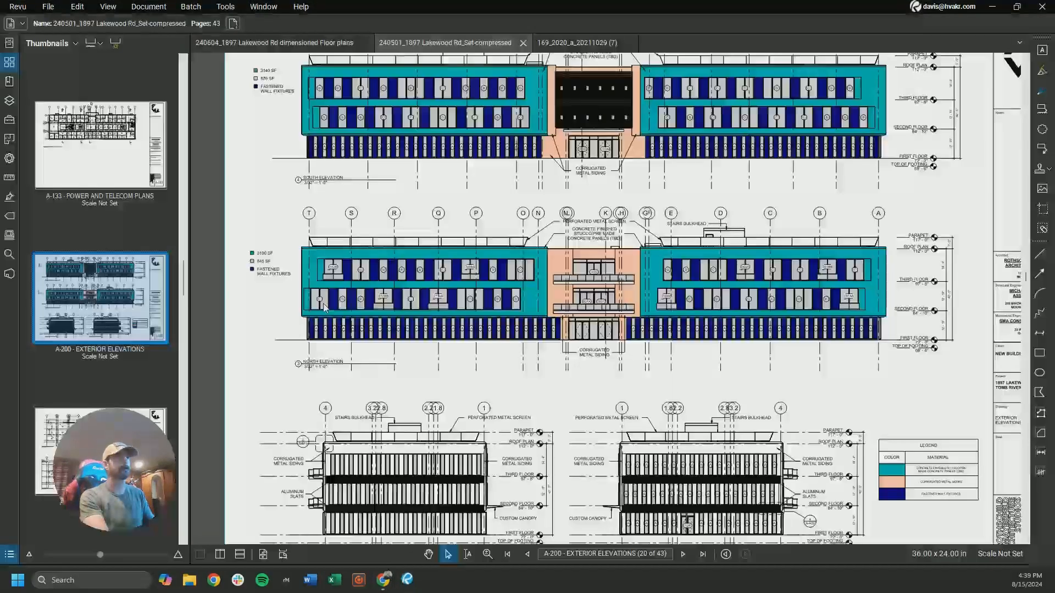
pyautogui.scroll(10, 137, 211)
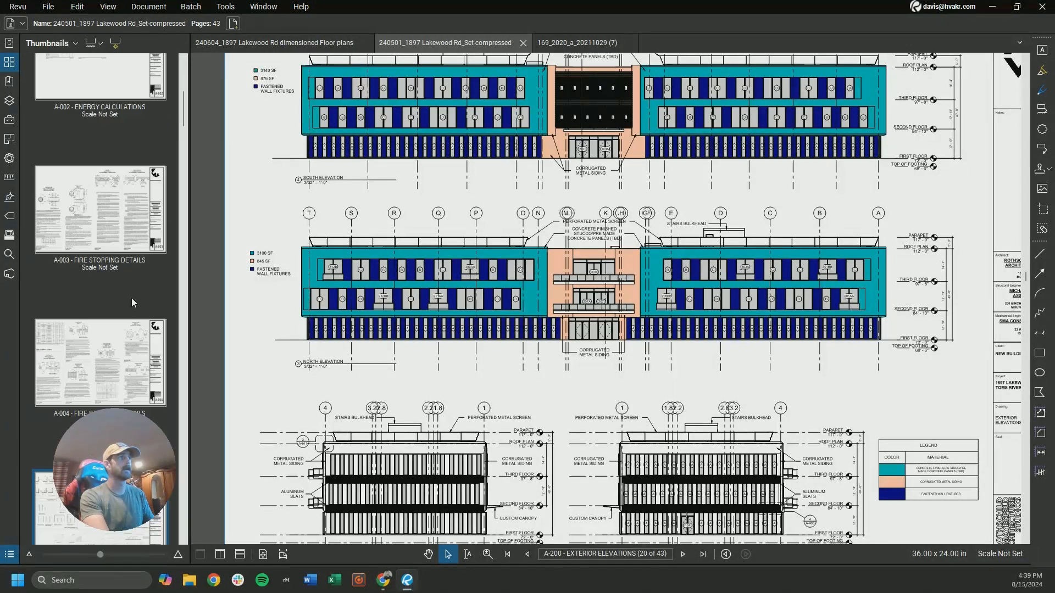
pyautogui.scroll(4, 131, 297)
pyautogui.click(130, 294)
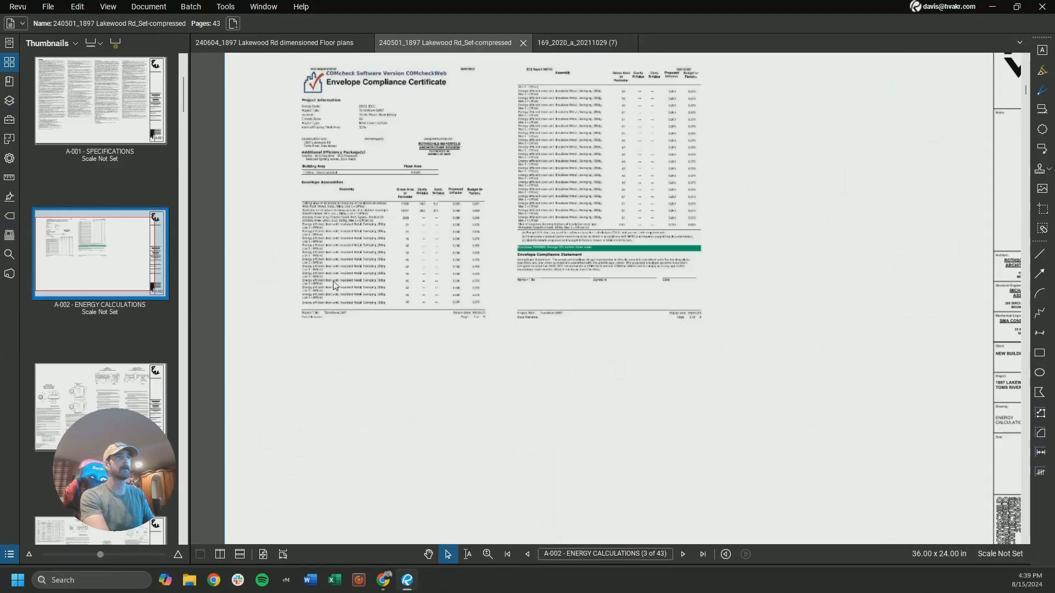
pyautogui.scroll(5, 360, 262)
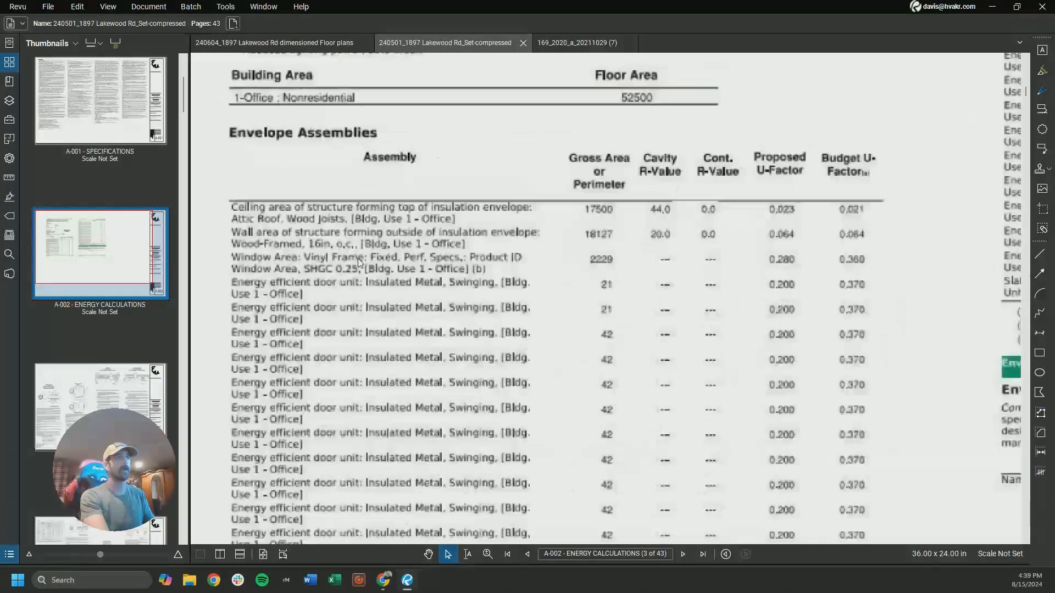
pyautogui.scroll(-1, 359, 263)
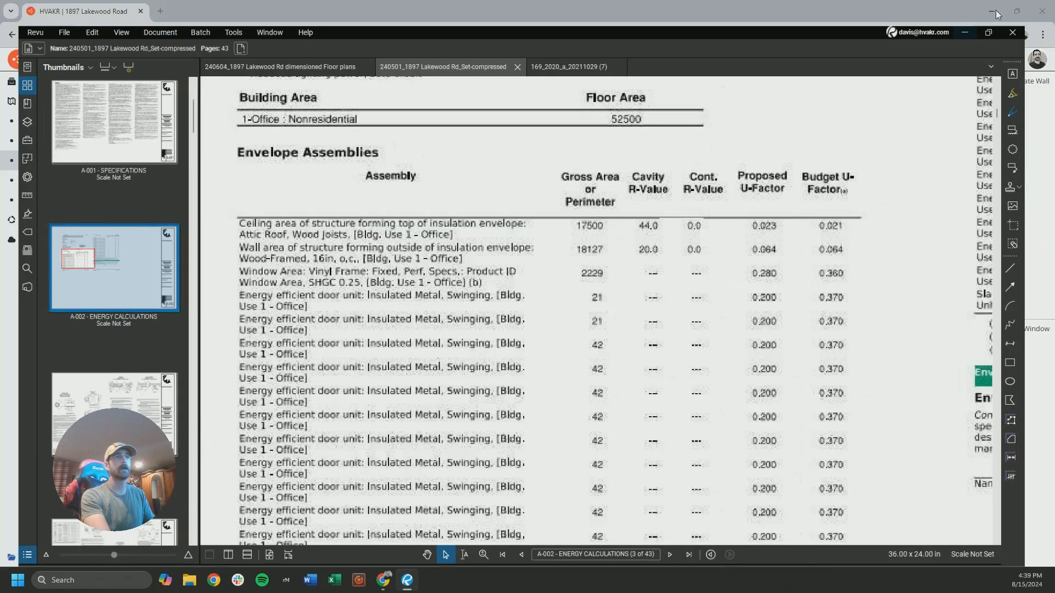
pyautogui.click(993, 7)
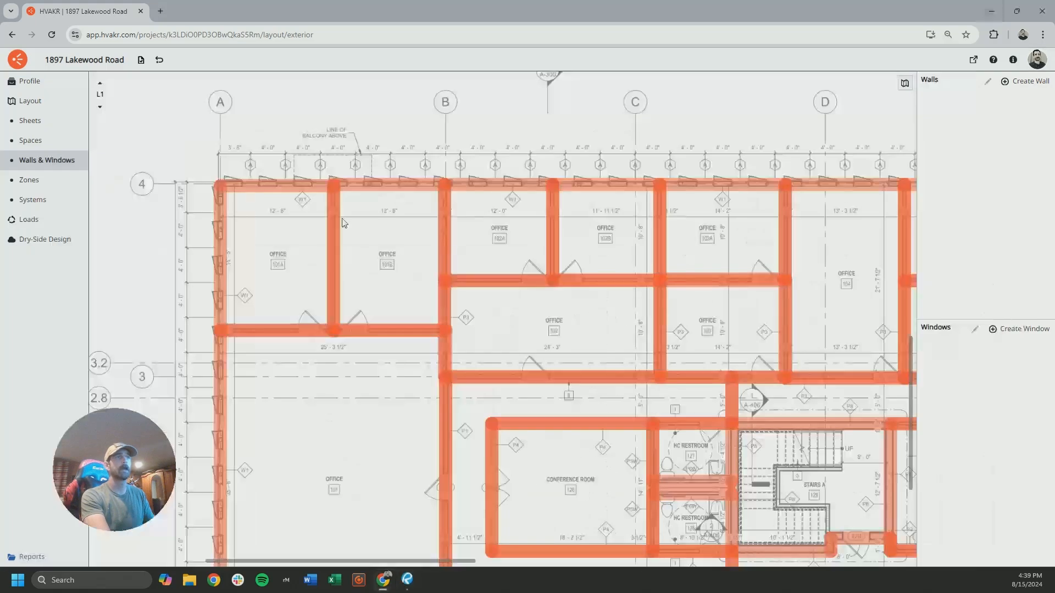
# Start creating walls with the wall type Std 90.1 - Non-Res - CZ 4 - Wood Framed & Other Walls
pyautogui.scroll(-5, 468, 252)
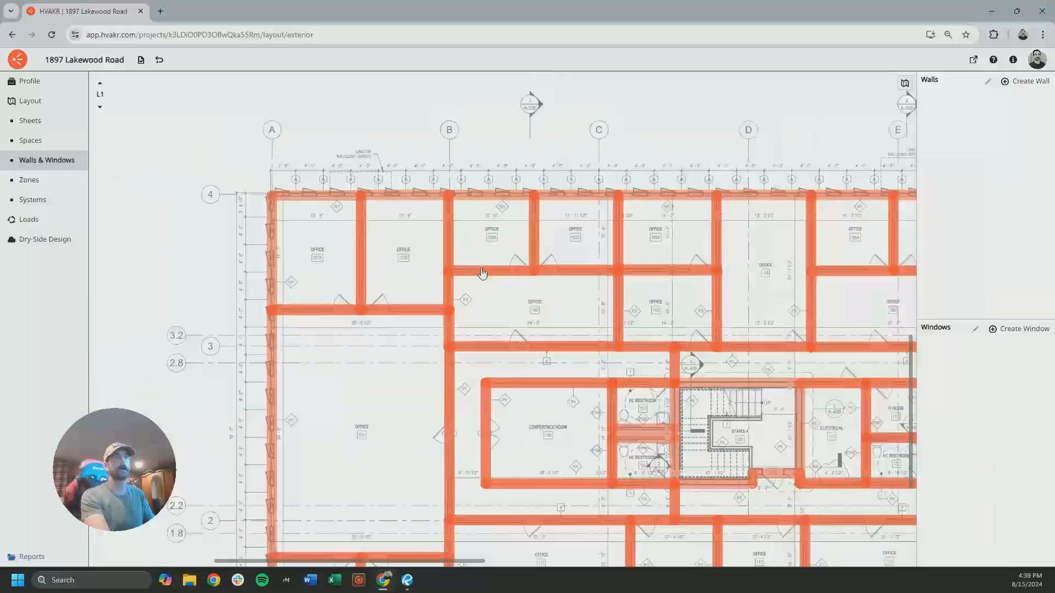
pyautogui.moveTo(447, 262); pyautogui.dragTo(589, 243)
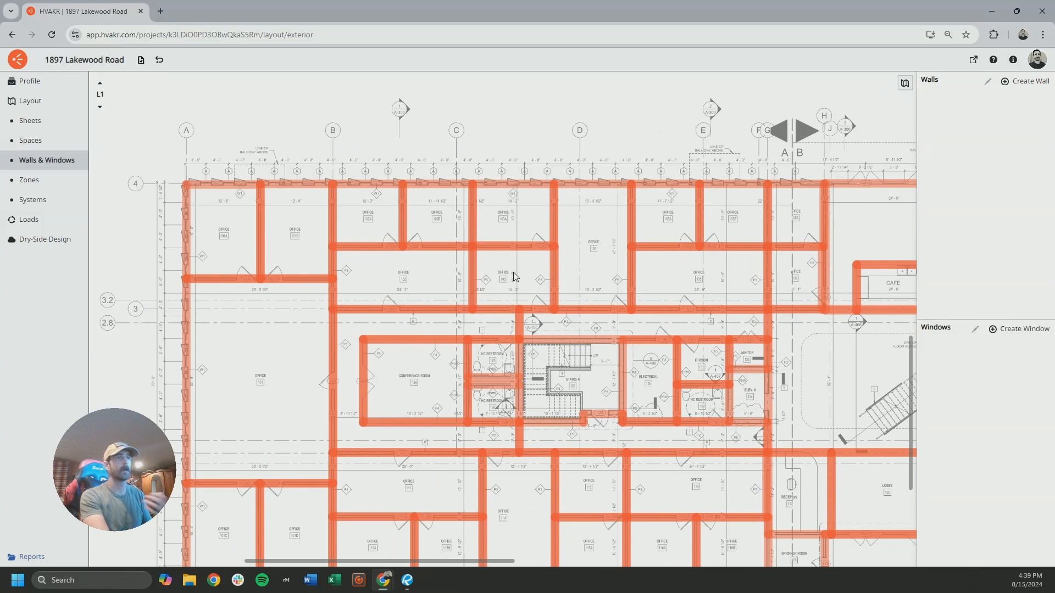
pyautogui.moveTo(470, 234); pyautogui.dragTo(402, 213)
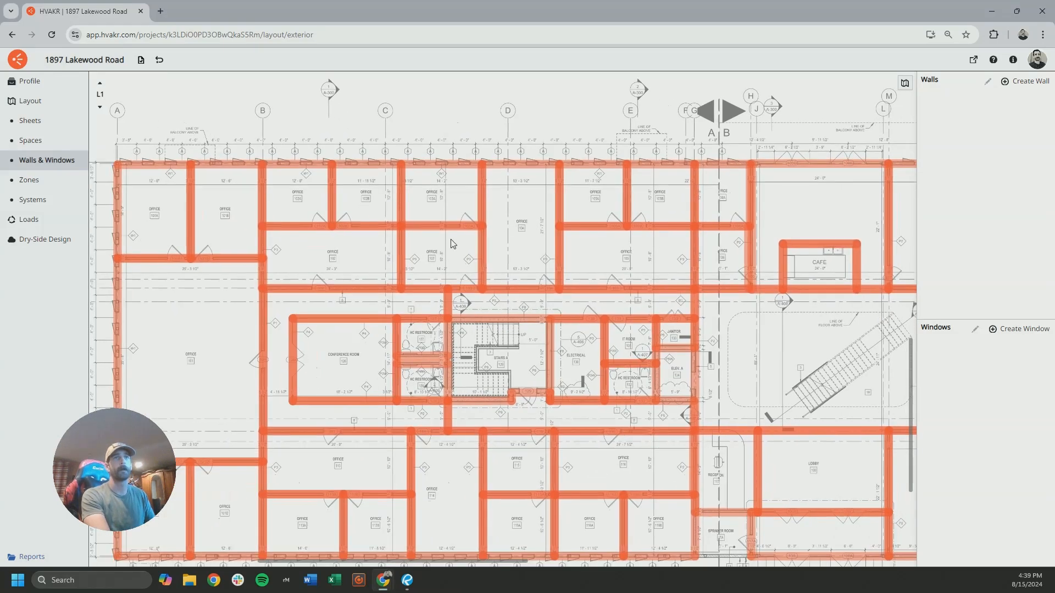
pyautogui.scroll(-3, 451, 241)
pyautogui.moveTo(518, 249); pyautogui.dragTo(470, 243)
pyautogui.moveTo(318, 159); pyautogui.dragTo(410, 153)
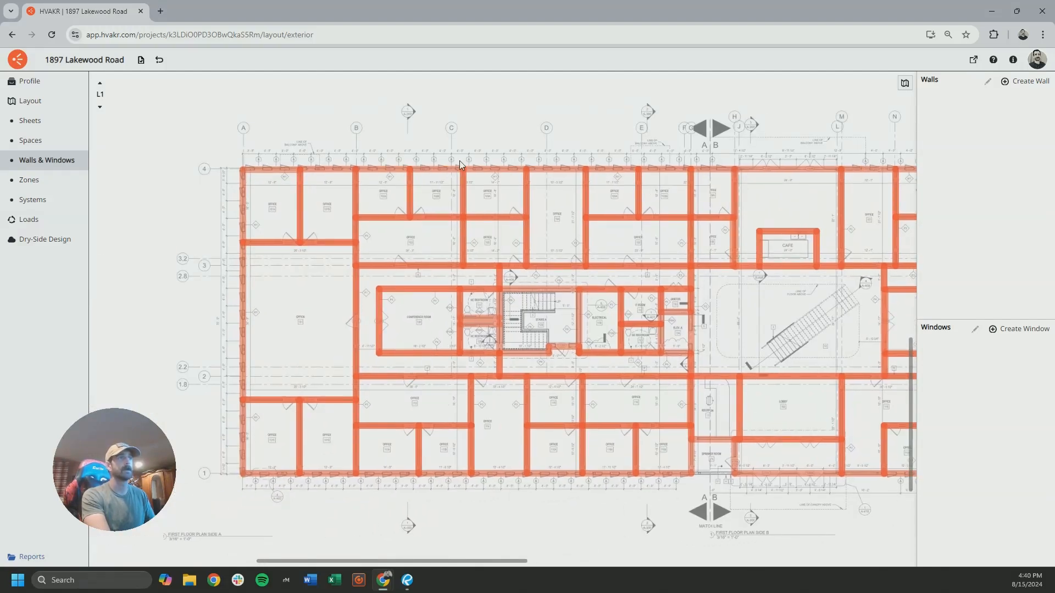
pyautogui.click(1013, 86)
pyautogui.click(436, 293)
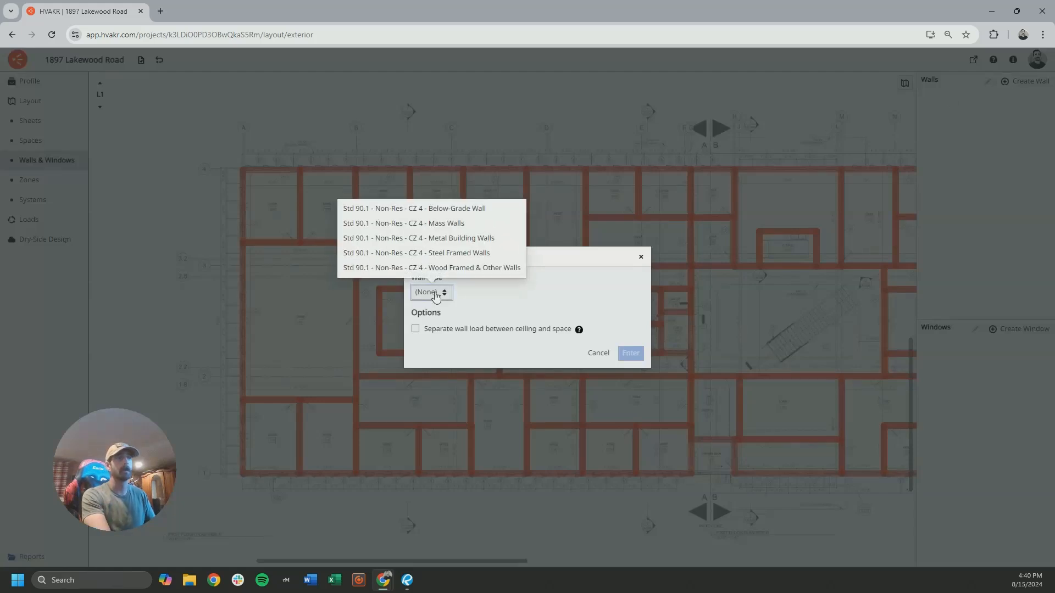
pyautogui.click(473, 268)
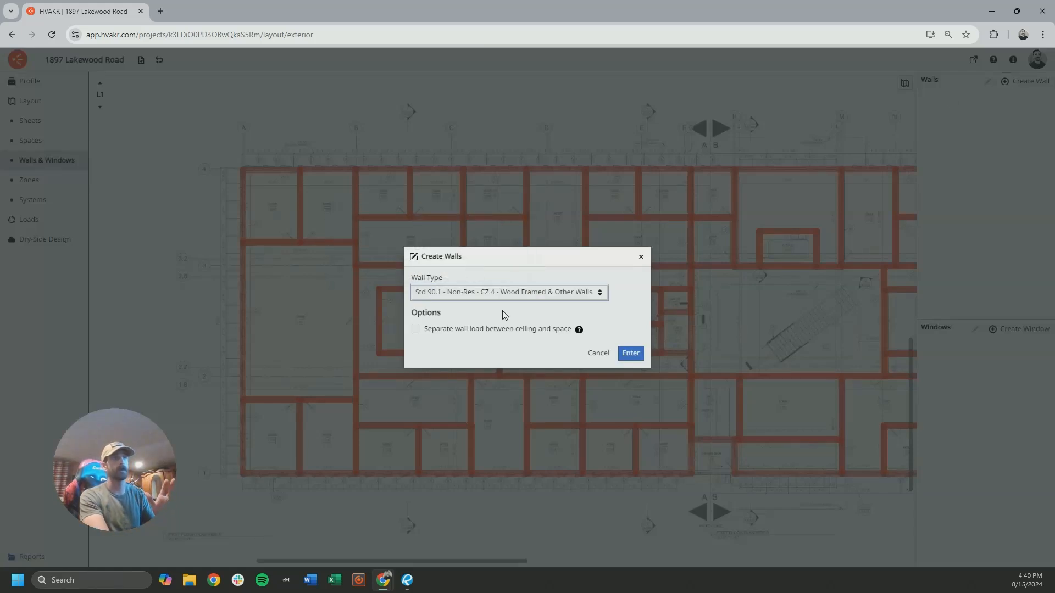
pyautogui.click(630, 353)
# Add exterior walls along the north side of level L1 from office 101A through office 104
pyautogui.moveTo(279, 189); pyautogui.dragTo(287, 215, button='middle')
pyautogui.click(288, 198)
pyautogui.click(337, 201)
pyautogui.click(390, 199)
pyautogui.click(445, 199)
pyautogui.click(503, 198)
pyautogui.click(564, 198)
pyautogui.moveTo(558, 212); pyautogui.dragTo(358, 214, button='middle')
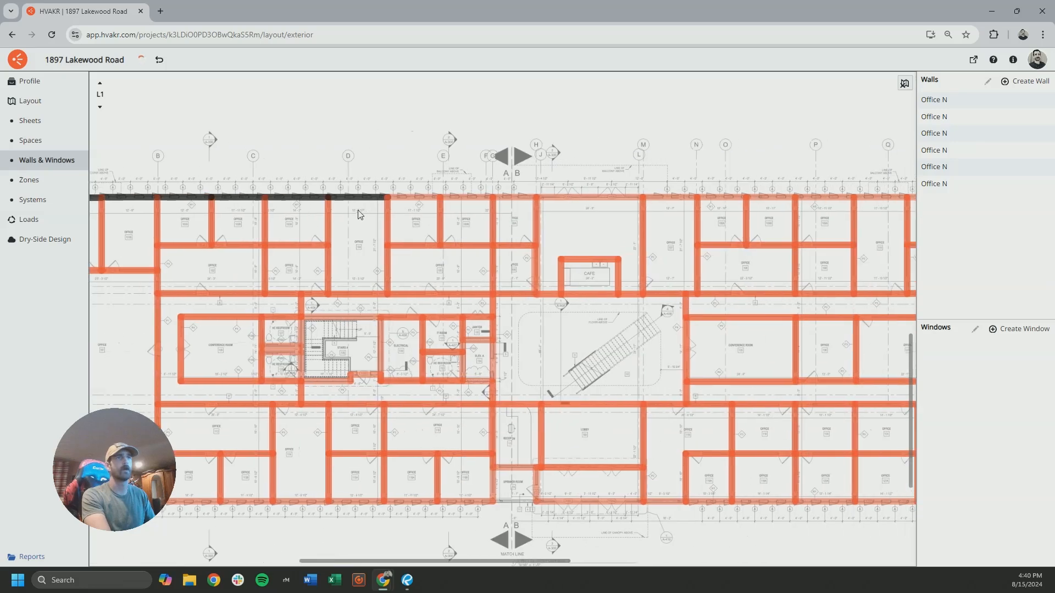
# Continue the L1 north exterior walls from the office east of 104, past the cafe, to grid line N
pyautogui.click(417, 200)
pyautogui.click(465, 200)
pyautogui.click(512, 200)
pyautogui.click(567, 204)
pyautogui.moveTo(618, 211); pyautogui.dragTo(418, 219, button='middle')
pyautogui.click(561, 202)
pyautogui.scroll(-3, 444, 240)
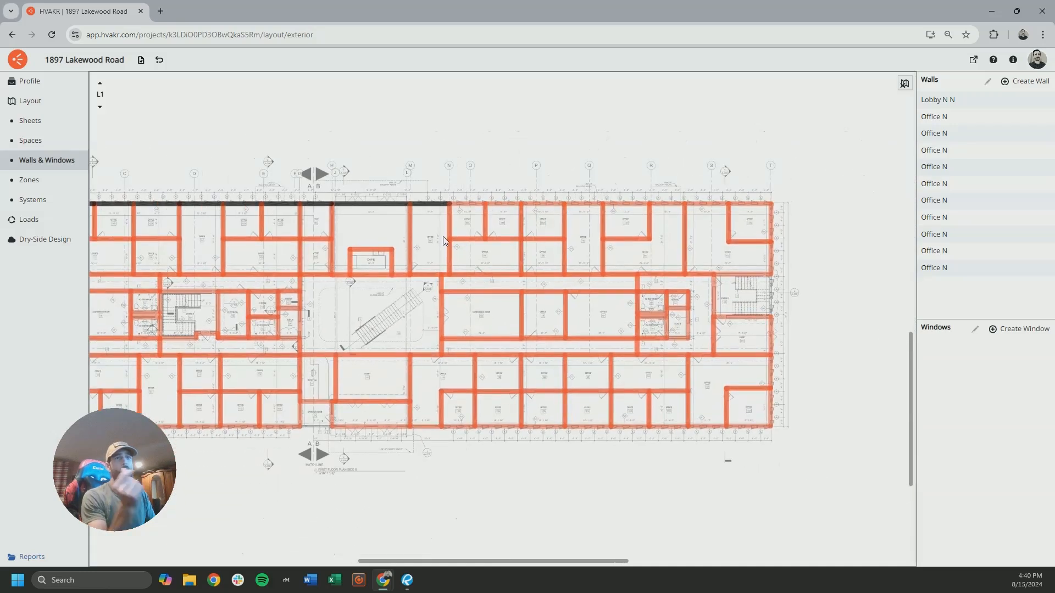
# Add the remaining L1 north exterior walls from grid line N to the northeast corner at grid line T
pyautogui.click(469, 207)
pyautogui.click(505, 207)
pyautogui.click(536, 207)
pyautogui.click(584, 204)
pyautogui.click(627, 204)
pyautogui.click(668, 205)
pyautogui.click(707, 204)
pyautogui.click(751, 205)
# Complete the L1 exterior walls along the east, south and west sides of the building
pyautogui.scroll(3, 774, 307)
pyautogui.click(518, 354)
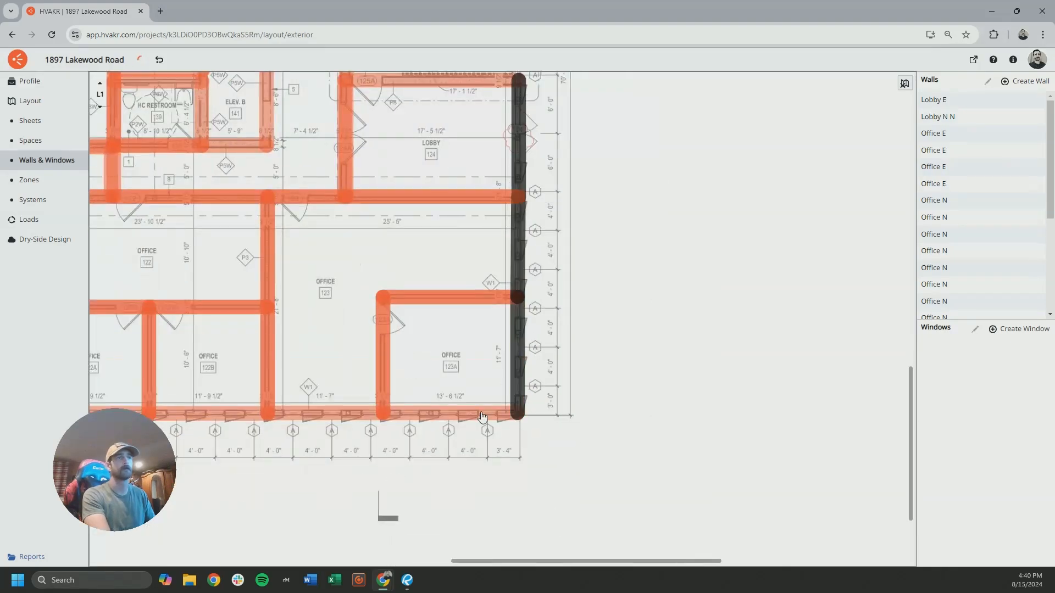
pyautogui.click(488, 413)
pyautogui.click(417, 353)
pyautogui.scroll(-2, 351, 346)
pyautogui.click(467, 307)
pyautogui.moveTo(377, 318); pyautogui.dragTo(834, 331, button='middle')
pyautogui.click(391, 321)
pyautogui.click(320, 320)
pyautogui.scroll(-3, 320, 322)
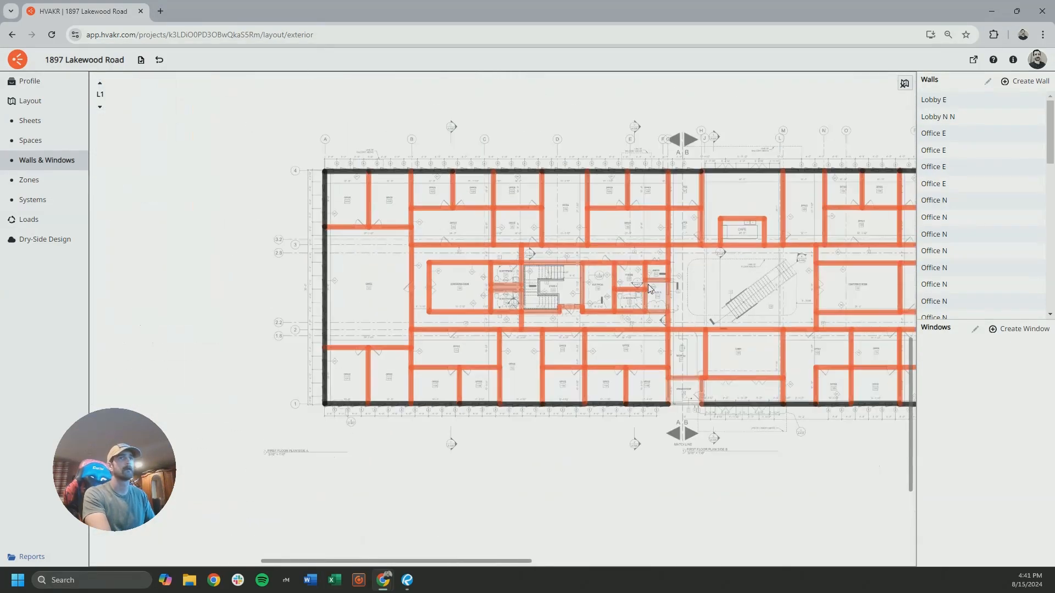
# Go up to level L2 and add exterior walls along its north side, starting from the northwest corner
pyautogui.click(100, 83)
pyautogui.click(252, 203)
pyautogui.click(280, 189)
pyautogui.moveTo(603, 191); pyautogui.dragTo(288, 209, button='middle')
pyautogui.click(329, 206)
pyautogui.moveTo(665, 210); pyautogui.dragTo(404, 213, button='middle')
pyautogui.click(448, 208)
pyautogui.click(491, 208)
# Add the L2 exterior walls along the east, south and west sides
pyautogui.click(514, 226)
pyautogui.moveTo(515, 349); pyautogui.dragTo(520, 205, button='middle')
pyautogui.click(519, 241)
pyautogui.click(496, 297)
pyautogui.moveTo(182, 296); pyautogui.dragTo(781, 307, button='middle')
pyautogui.click(280, 279)
pyautogui.click(280, 201)
# Go up to level L3 and add exterior walls at the northwest corner office and along the north side
pyautogui.click(99, 83)
pyautogui.click(127, 198)
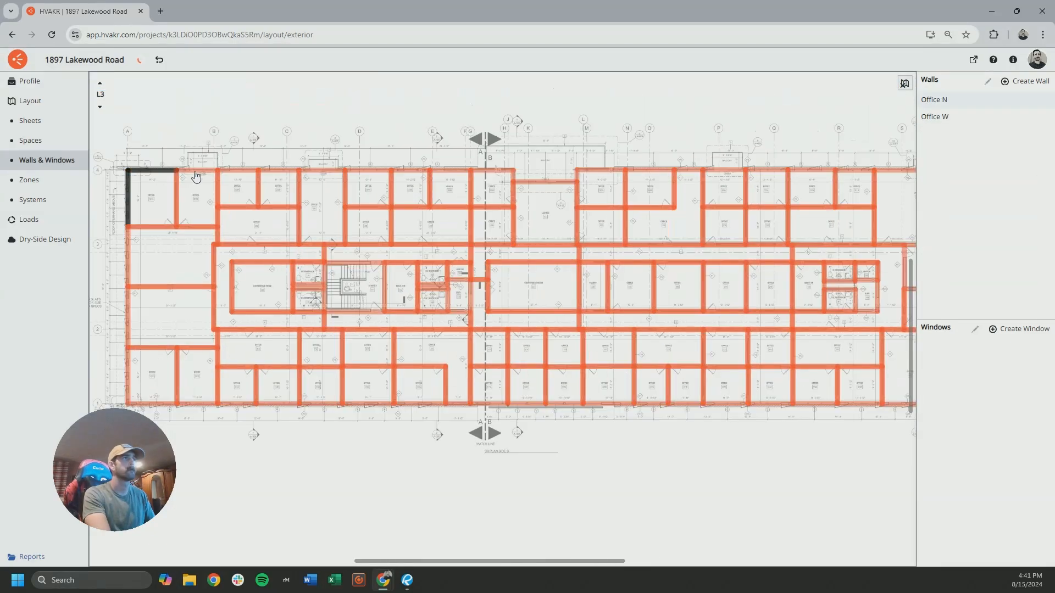
pyautogui.click(157, 172)
pyautogui.scroll(4, 566, 167)
pyautogui.click(619, 235)
pyautogui.click(662, 212)
pyautogui.moveTo(662, 219); pyautogui.dragTo(182, 215, button='middle')
pyautogui.click(417, 223)
# Complete the remaining L3 exterior walls around the east, south and west sides
pyautogui.moveTo(754, 523); pyautogui.dragTo(598, 215, button='middle')
pyautogui.click(505, 429)
pyautogui.moveTo(132, 428); pyautogui.dragTo(621, 429, button='middle')
pyautogui.click(576, 424)
pyautogui.moveTo(283, 431); pyautogui.dragTo(490, 431, button='middle')
pyautogui.click(198, 422)
pyautogui.moveTo(266, 351); pyautogui.dragTo(468, 517, button='middle')
pyautogui.click(345, 517)
pyautogui.click(346, 395)
pyautogui.click(345, 269)
pyautogui.scroll(-5, 440, 385)
pyautogui.scroll(5, 487, 248)
pyautogui.click(528, 253)
# Return from level L3 to the level L1 floor plan
pyautogui.scroll(-6, 532, 332)
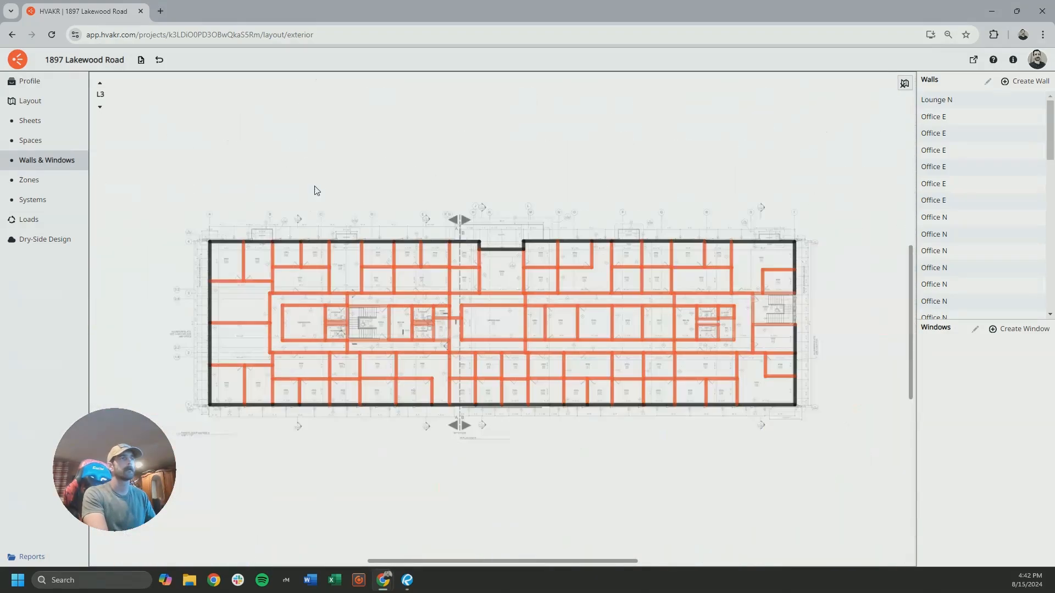
pyautogui.click(100, 107)
pyautogui.click(100, 107)
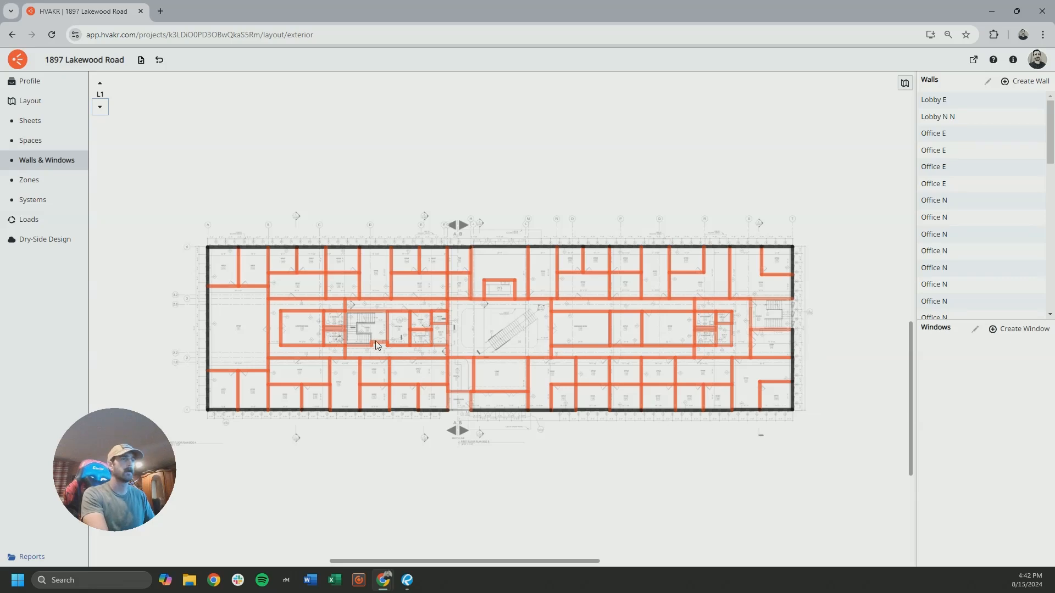
# Review the L1 exterior walls along the north, east and south sides of the floor plan
pyautogui.scroll(5, 184, 244)
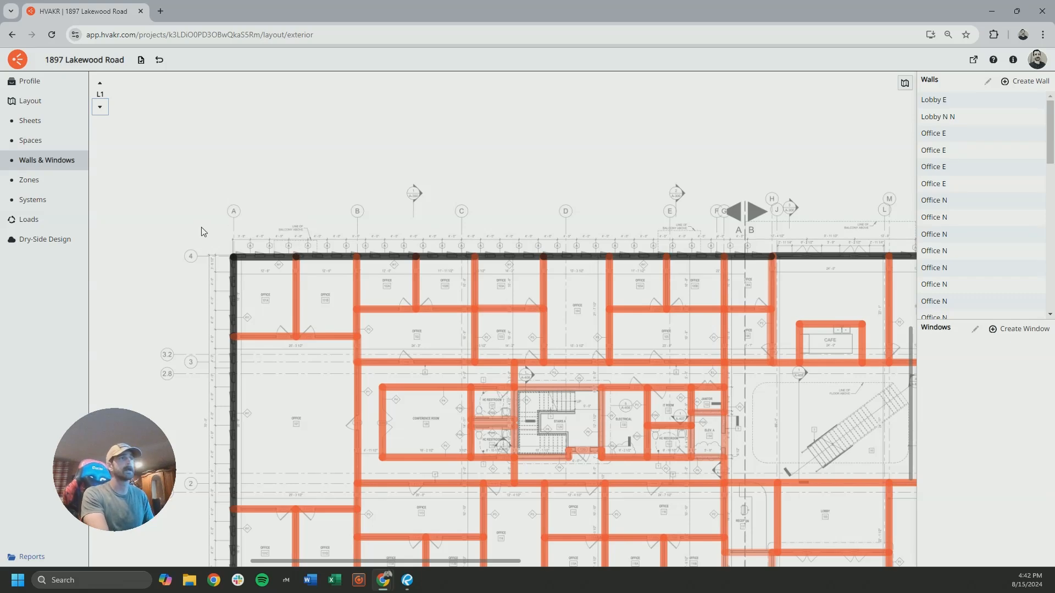
pyautogui.scroll(6, 200, 228)
pyautogui.moveTo(346, 312); pyautogui.dragTo(348, 371)
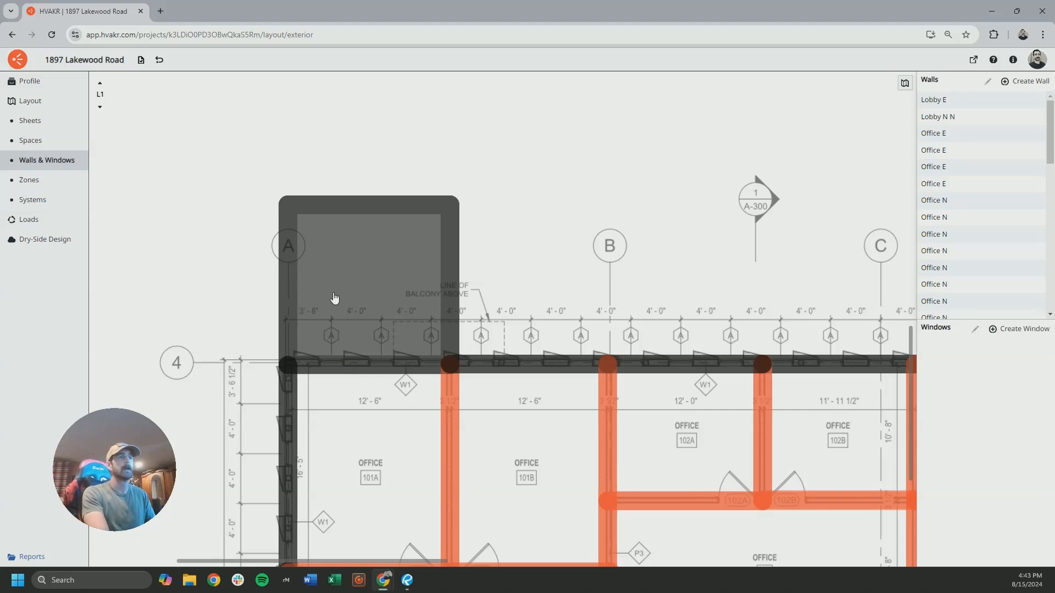
pyautogui.scroll(-5, 329, 284)
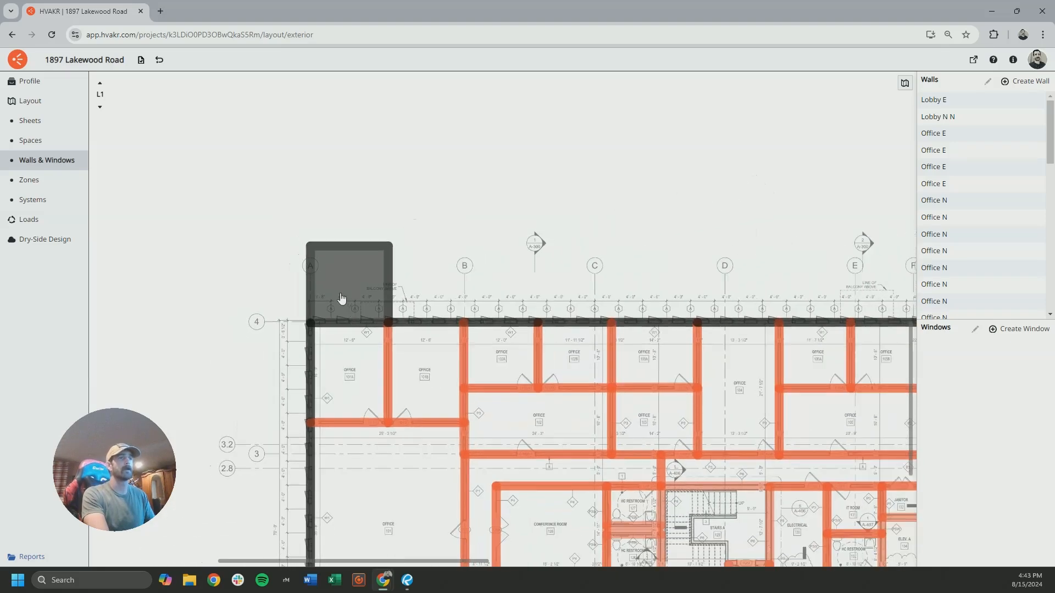
pyautogui.moveTo(654, 259); pyautogui.dragTo(337, 258)
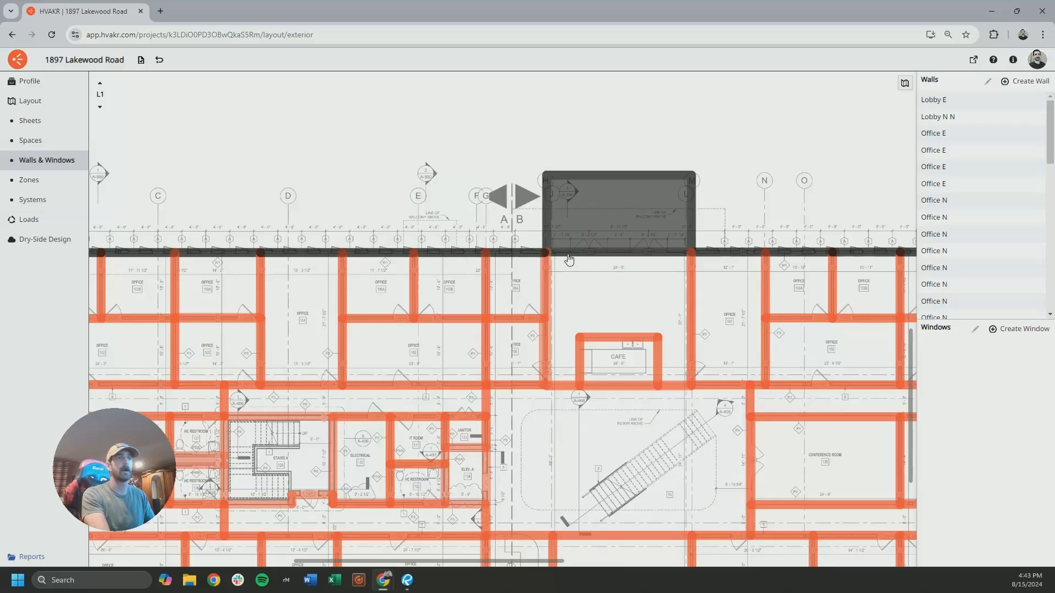
pyautogui.moveTo(566, 259); pyautogui.dragTo(315, 259)
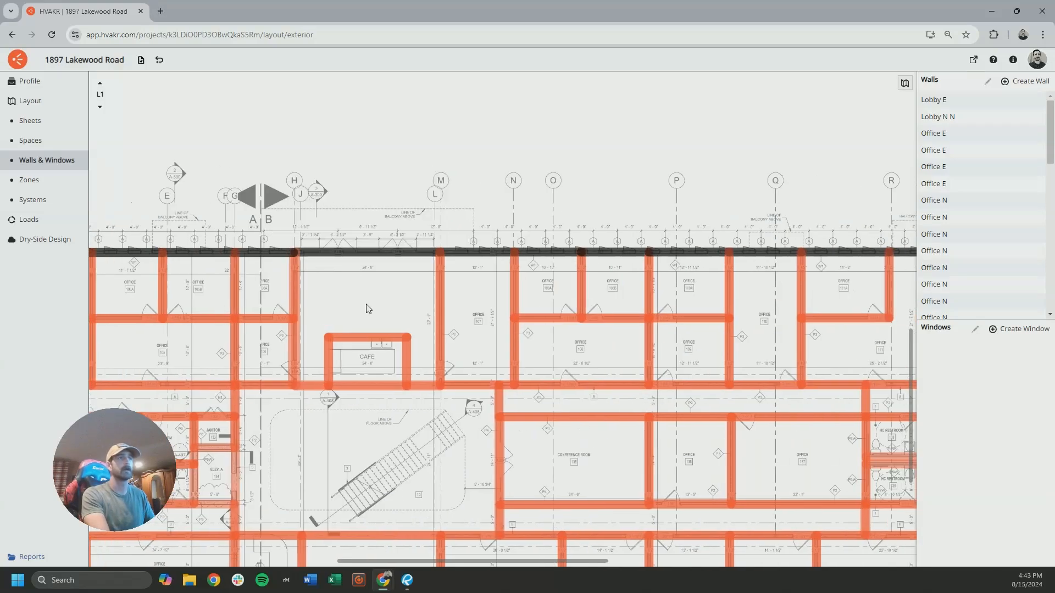
pyautogui.moveTo(607, 254); pyautogui.dragTo(348, 258)
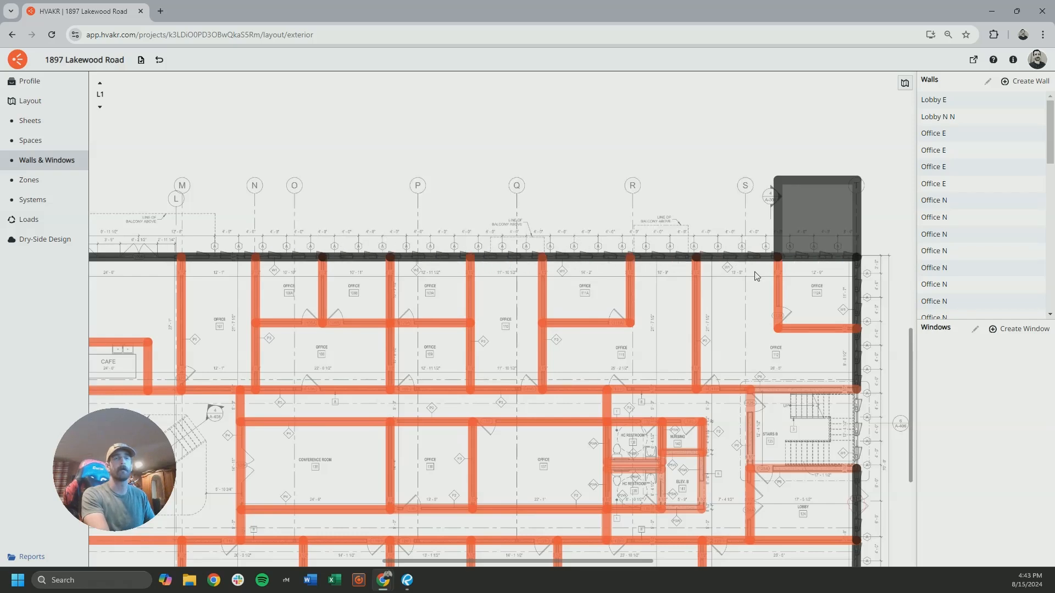
pyautogui.moveTo(731, 255); pyautogui.dragTo(471, 225)
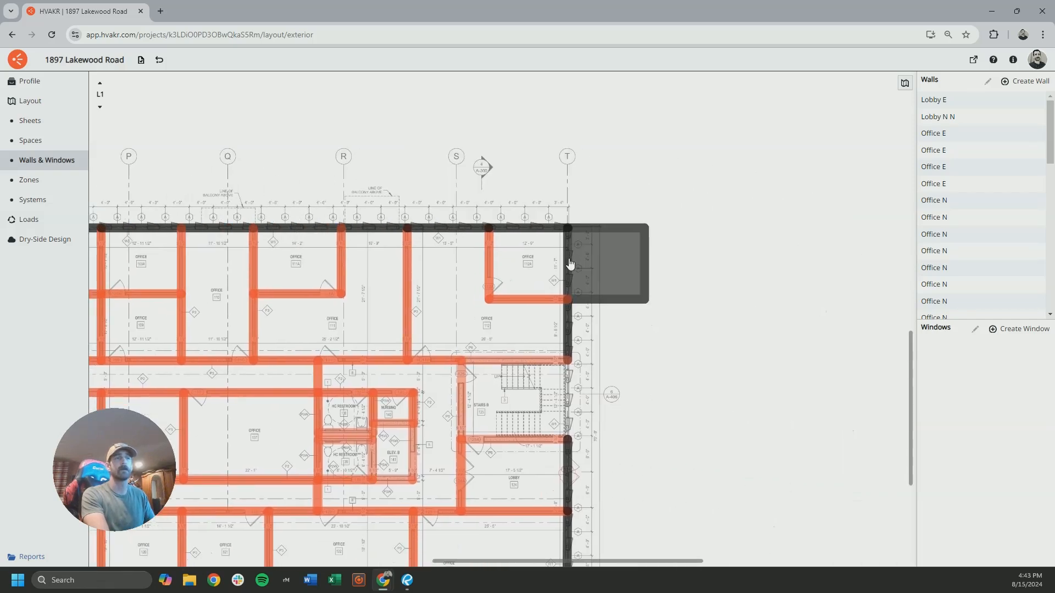
pyautogui.moveTo(568, 331); pyautogui.dragTo(545, 256)
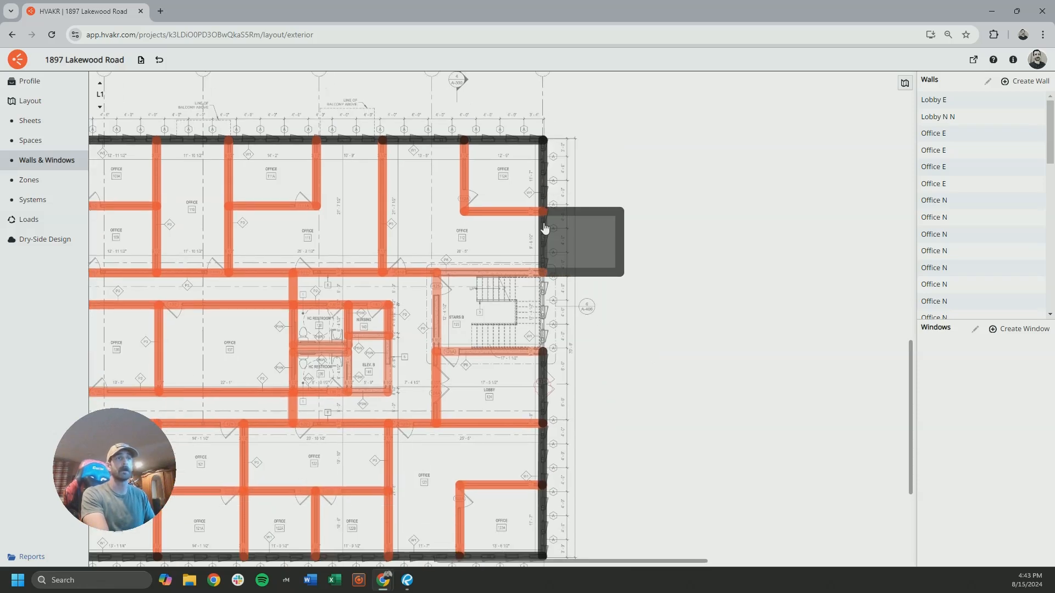
pyautogui.moveTo(551, 302); pyautogui.dragTo(531, 165)
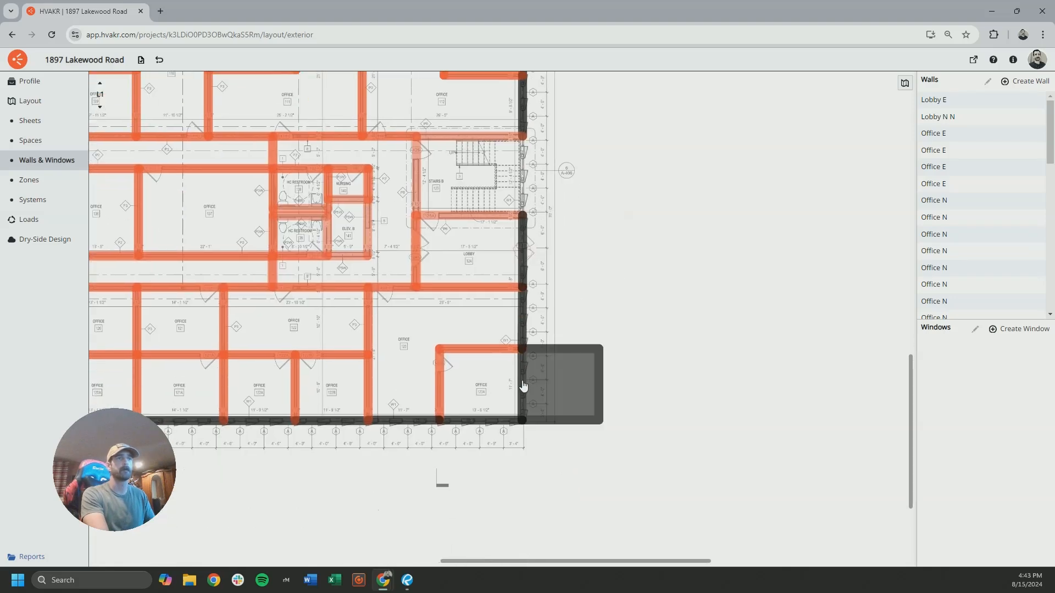
pyautogui.scroll(-4, 461, 423)
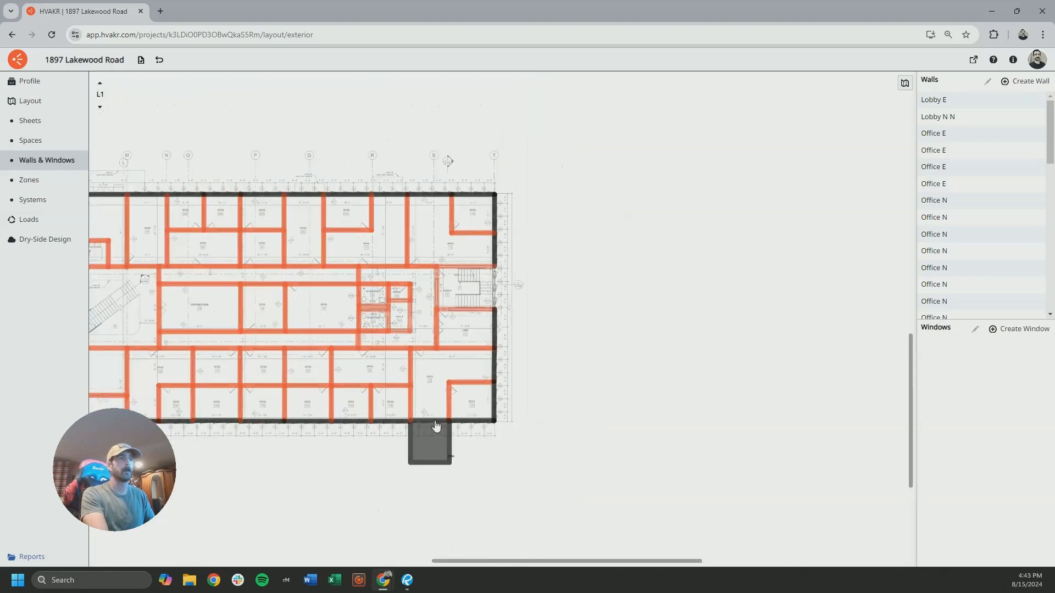
pyautogui.moveTo(427, 429); pyautogui.dragTo(621, 431)
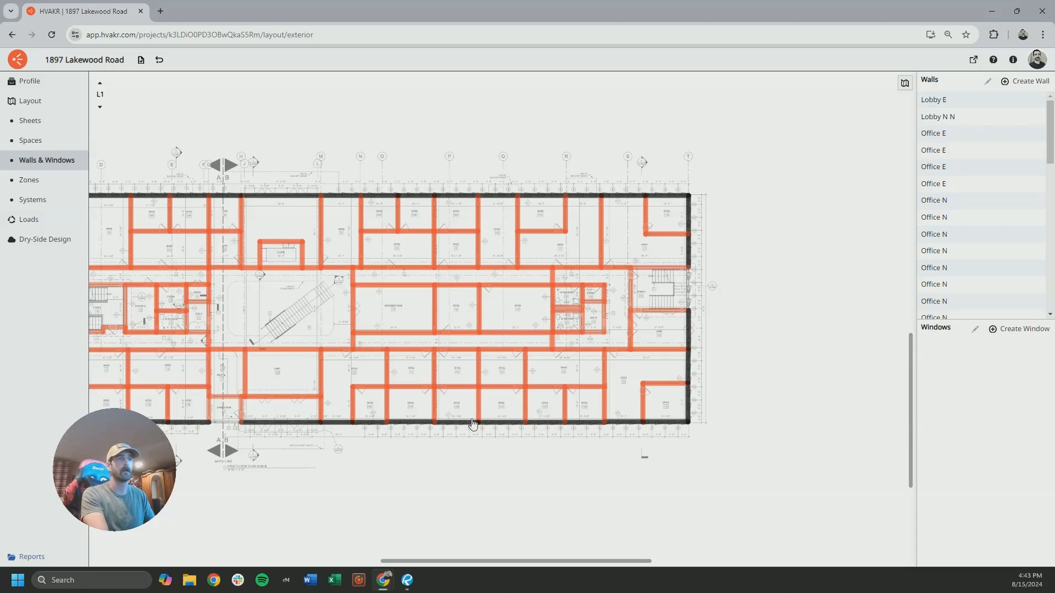
pyautogui.moveTo(278, 428); pyautogui.dragTo(534, 409)
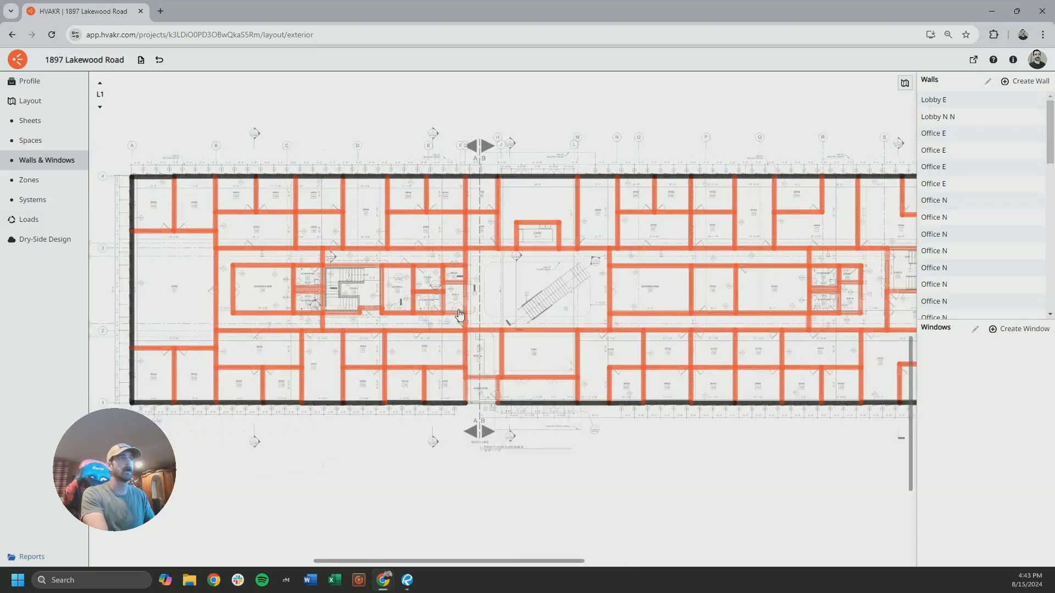
pyautogui.scroll(-3, 555, 278)
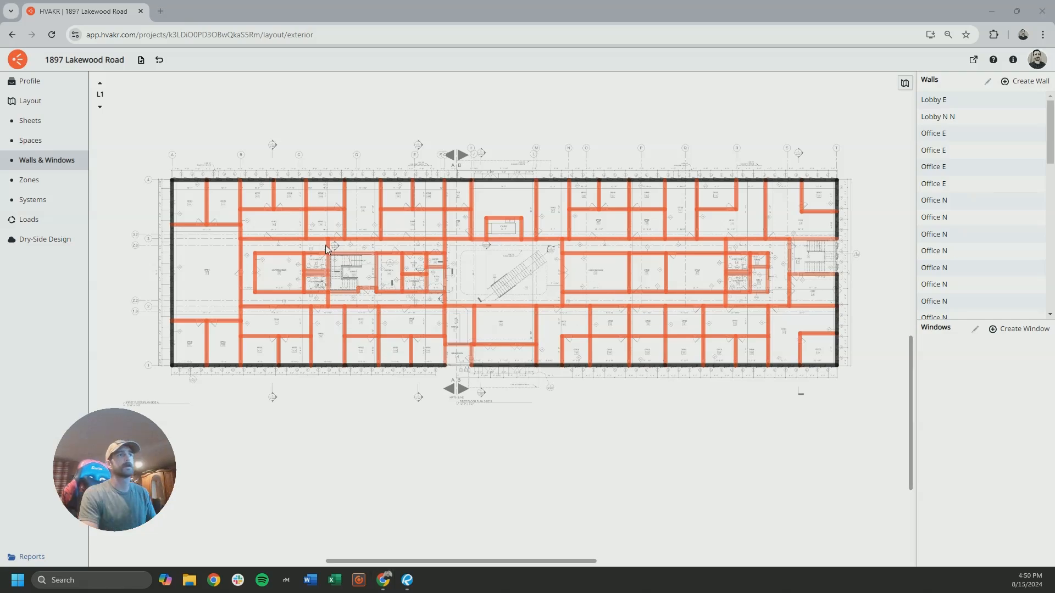
# Check the window tags at L1's northwest corner, switch to the drawing set in Revu and examine the north elevation on sheet A-200
pyautogui.scroll(3, 228, 201)
pyautogui.scroll(2, 236, 203)
pyautogui.scroll(5, 289, 256)
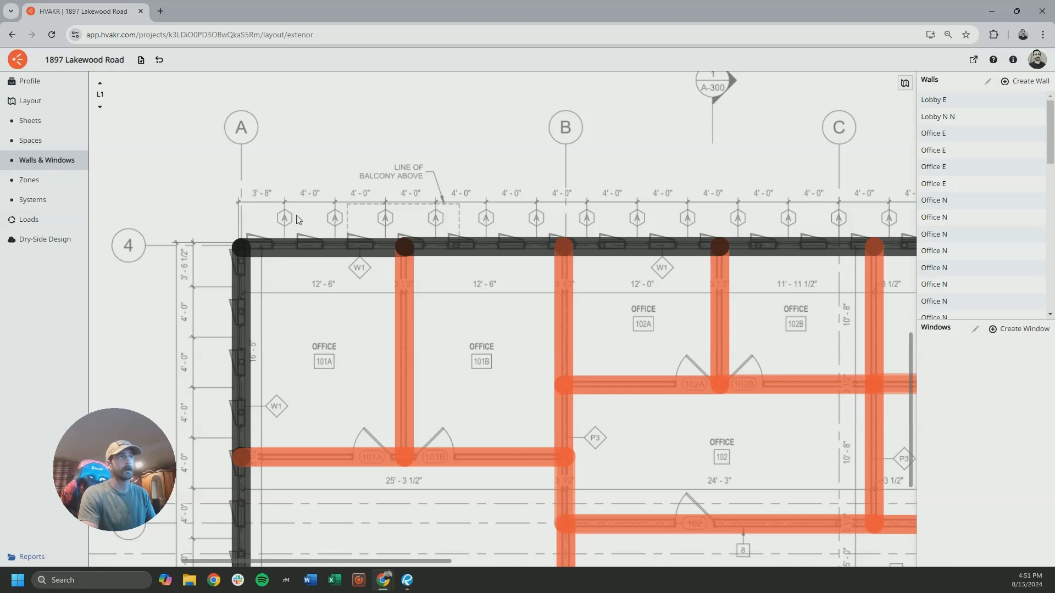
pyautogui.click(407, 580)
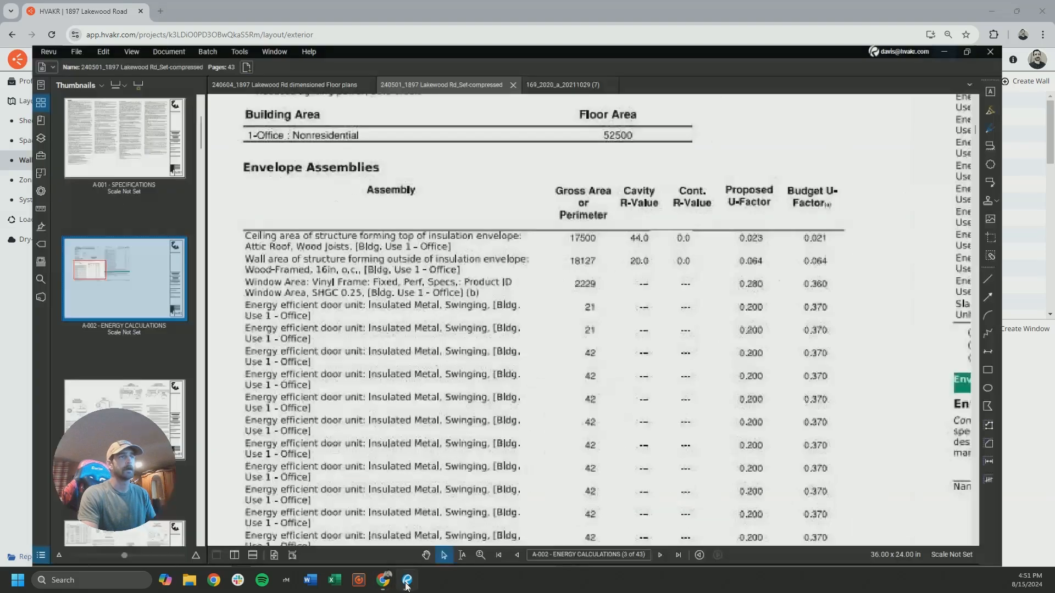
pyautogui.scroll(-5, 128, 248)
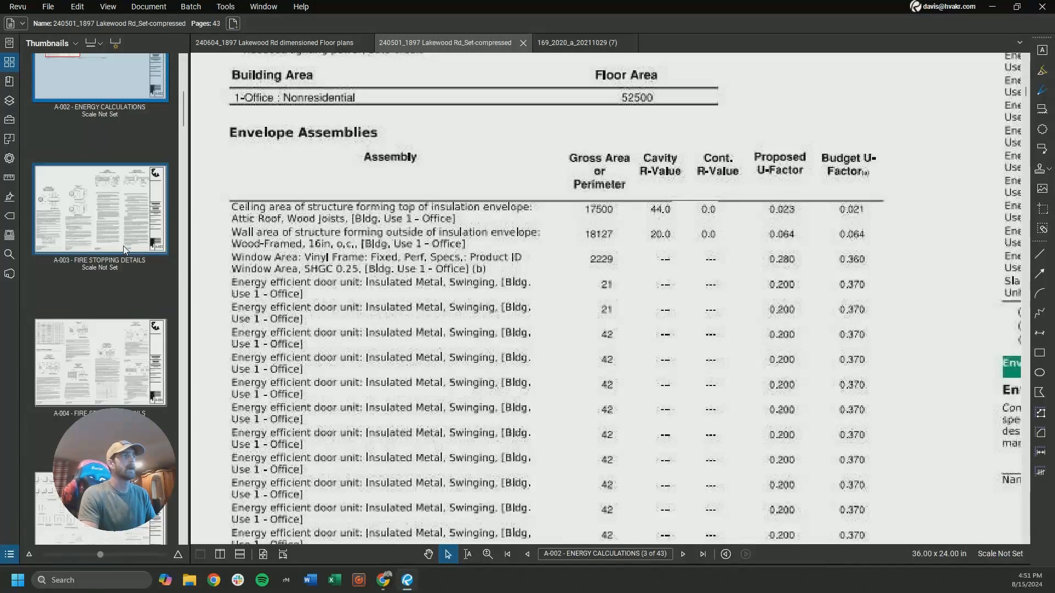
pyautogui.scroll(-15, 127, 248)
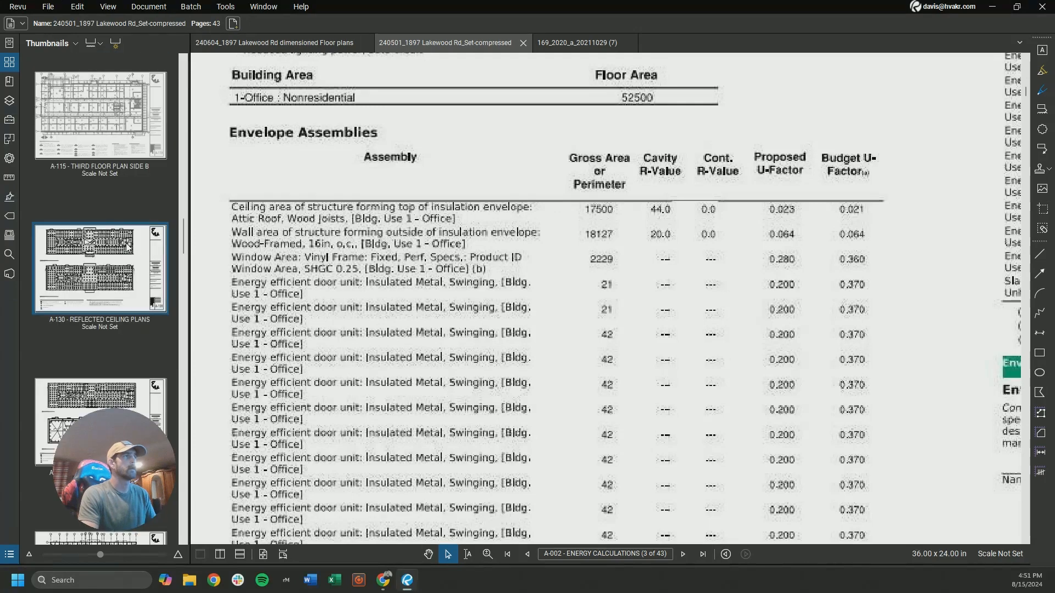
pyautogui.click(118, 161)
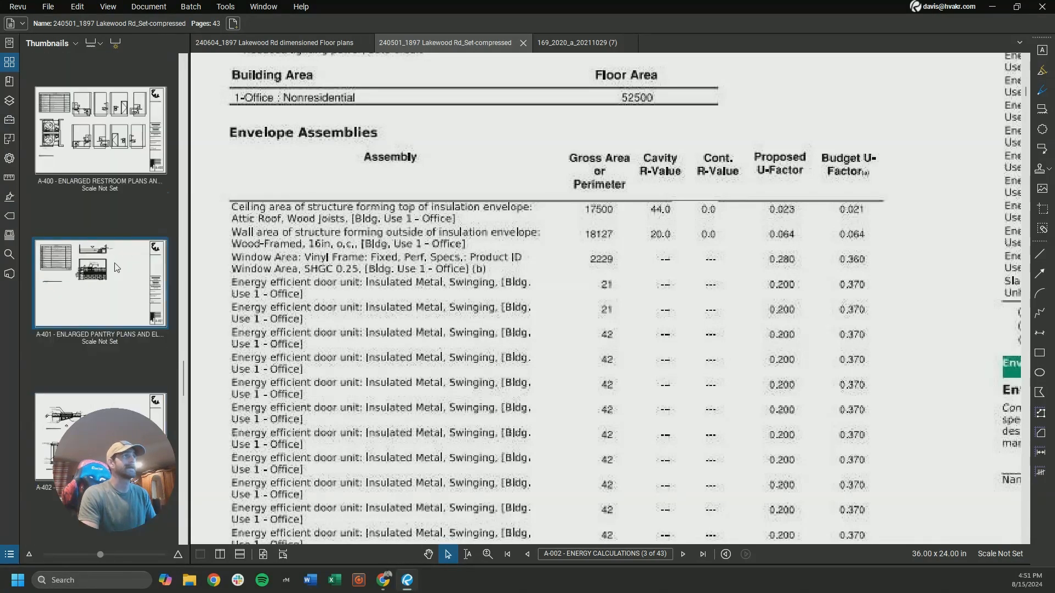
pyautogui.click(116, 152)
pyautogui.scroll(-6, 420, 212)
pyautogui.click(118, 300)
pyautogui.scroll(-13, 123, 307)
pyautogui.click(124, 325)
pyautogui.scroll(-2, 385, 263)
pyautogui.scroll(12, 136, 262)
pyautogui.click(135, 260)
pyautogui.scroll(12, 132, 269)
pyautogui.click(124, 313)
pyautogui.scroll(3, 325, 233)
pyautogui.moveTo(324, 233); pyautogui.dragTo(344, 441, button='middle')
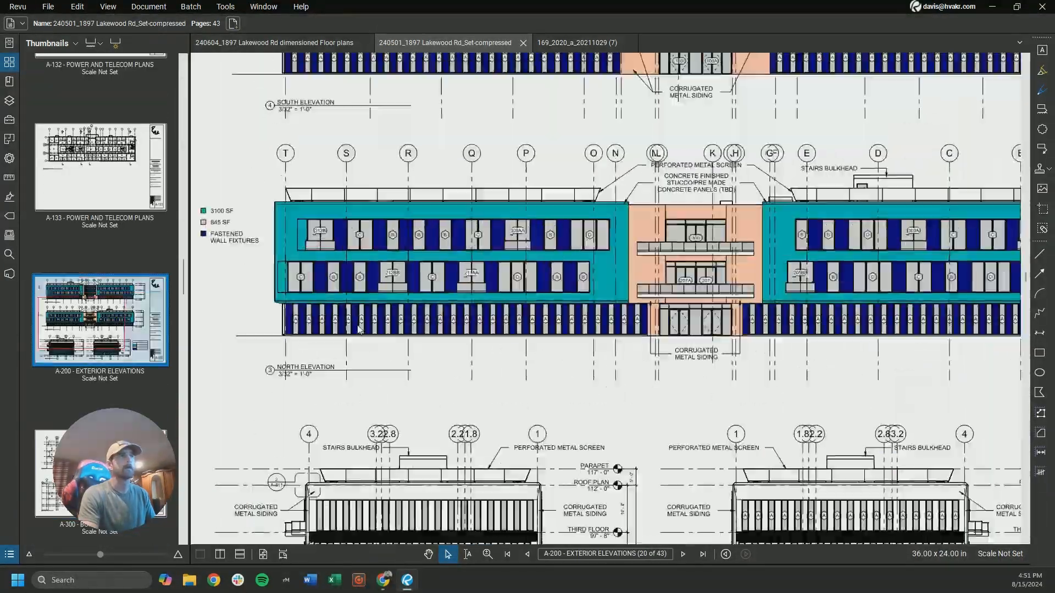
# Search the drawing set for wall and window details and open sheet A-402 with the enlarged fastened wall fixtures
pyautogui.scroll(-3, 344, 434)
pyautogui.scroll(15, 165, 263)
pyautogui.click(108, 293)
pyautogui.scroll(4, 108, 292)
pyautogui.click(110, 206)
pyautogui.scroll(2, 687, 419)
pyautogui.scroll(-2, 687, 419)
pyautogui.scroll(5, 110, 242)
pyautogui.click(110, 242)
pyautogui.click(115, 144)
pyautogui.scroll(3, 382, 194)
pyautogui.scroll(3, 128, 143)
pyautogui.click(118, 127)
pyautogui.scroll(3, 686, 275)
pyautogui.scroll(-20, 110, 220)
pyautogui.click(104, 236)
pyautogui.scroll(-8, 102, 208)
pyautogui.click(104, 319)
pyautogui.click(110, 236)
pyautogui.scroll(4, 819, 455)
pyautogui.scroll(-4, 668, 390)
pyautogui.moveTo(406, 395); pyautogui.dragTo(551, 389, button='middle')
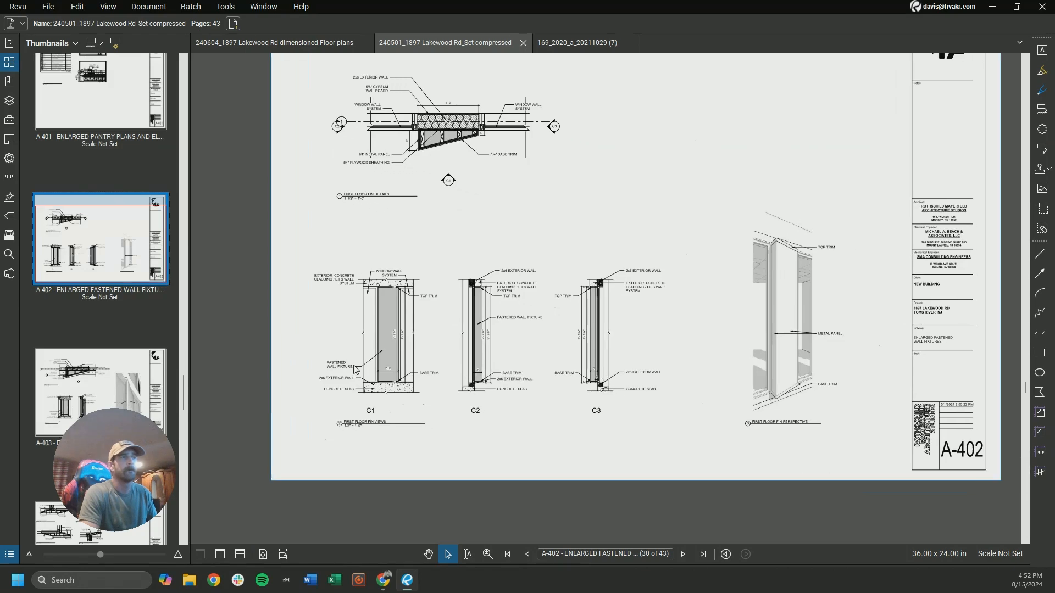
# Examine the first floor fin views and the first floor fin plan detail on sheet A-402
pyautogui.scroll(4, 433, 385)
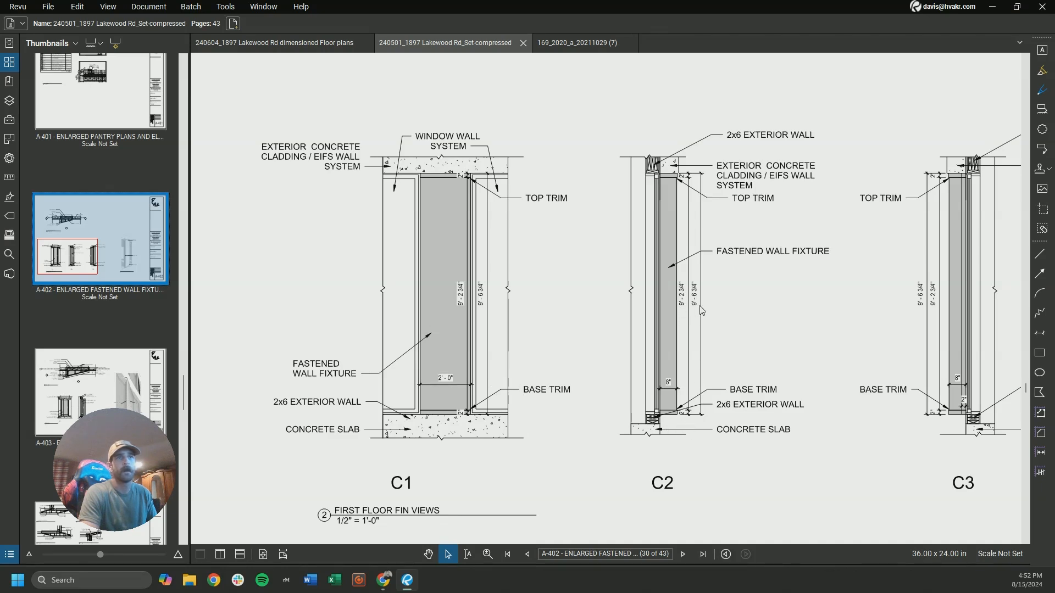
pyautogui.scroll(-1, 681, 315)
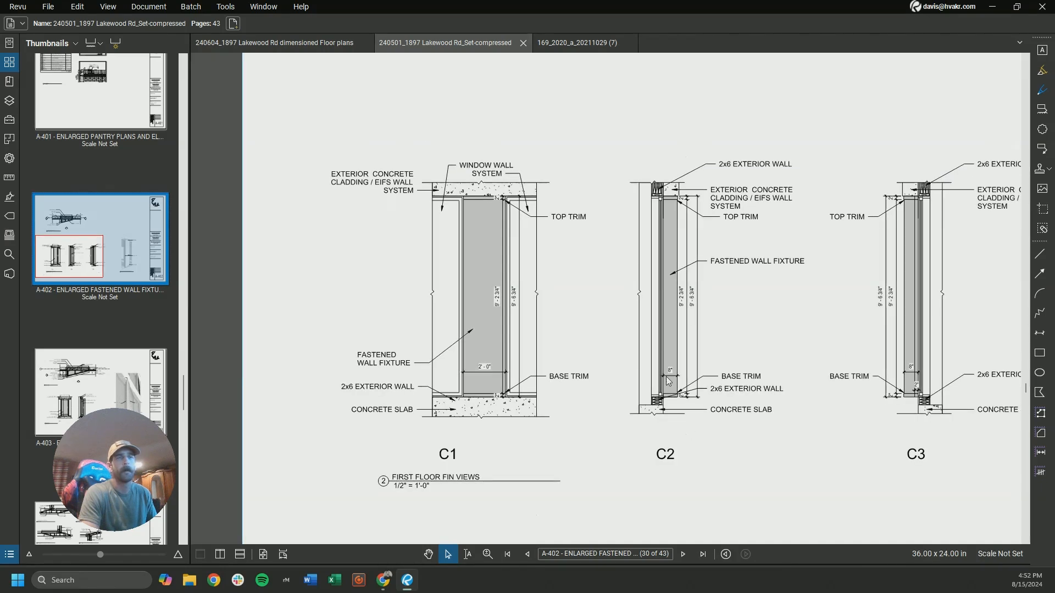
pyautogui.scroll(-1, 679, 378)
pyautogui.scroll(-1, 642, 426)
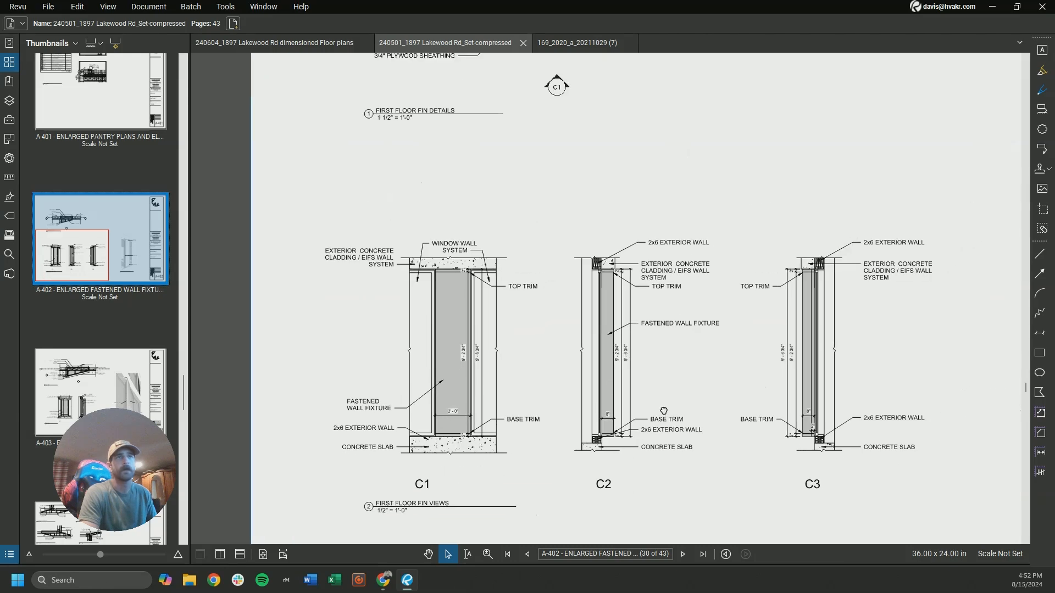
pyautogui.moveTo(574, 217); pyautogui.dragTo(577, 416, button='middle')
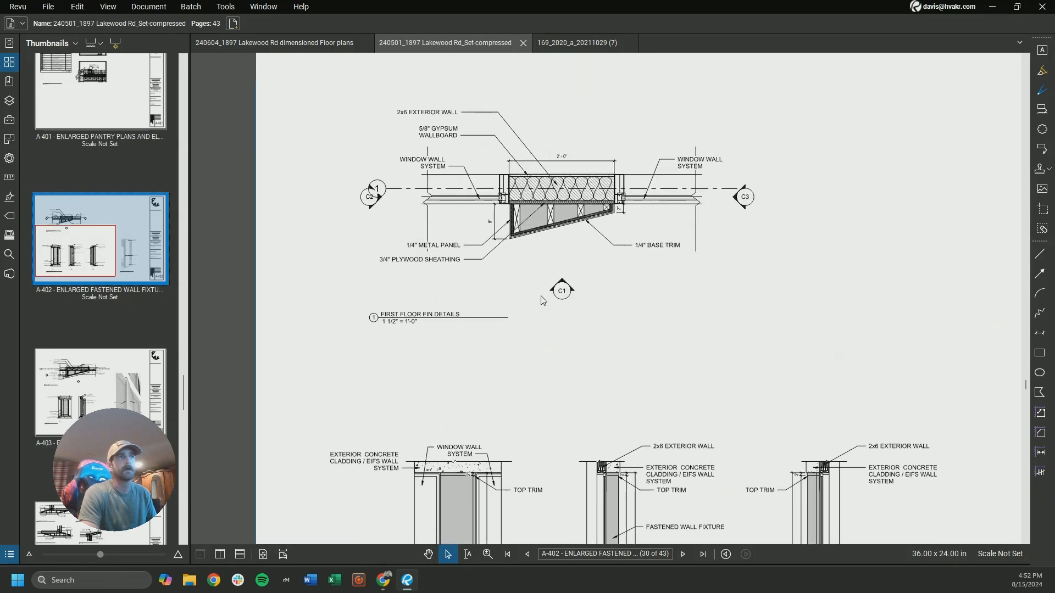
pyautogui.scroll(3, 496, 212)
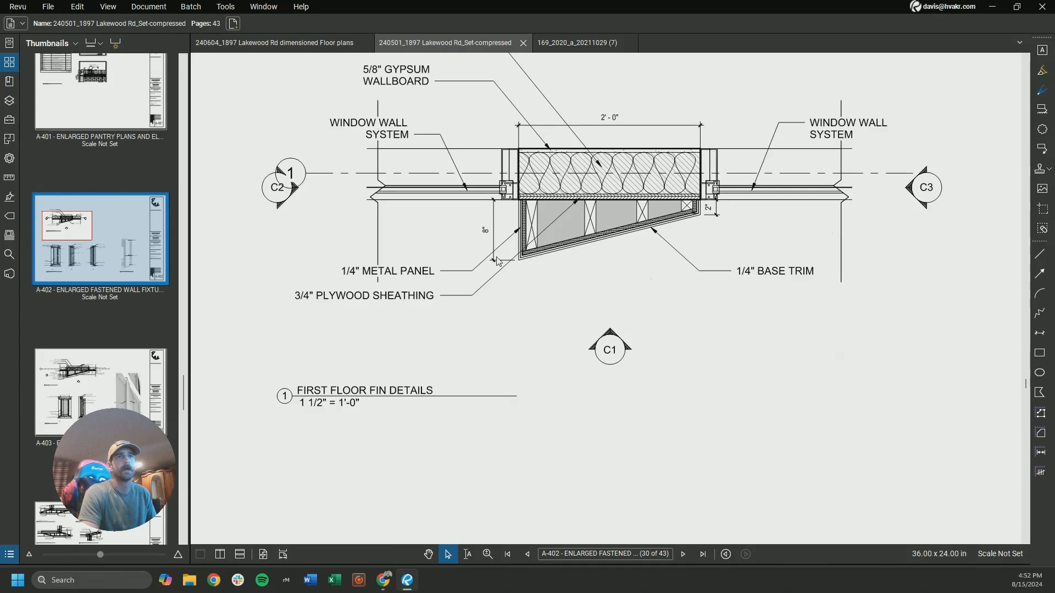
pyautogui.scroll(-1, 498, 261)
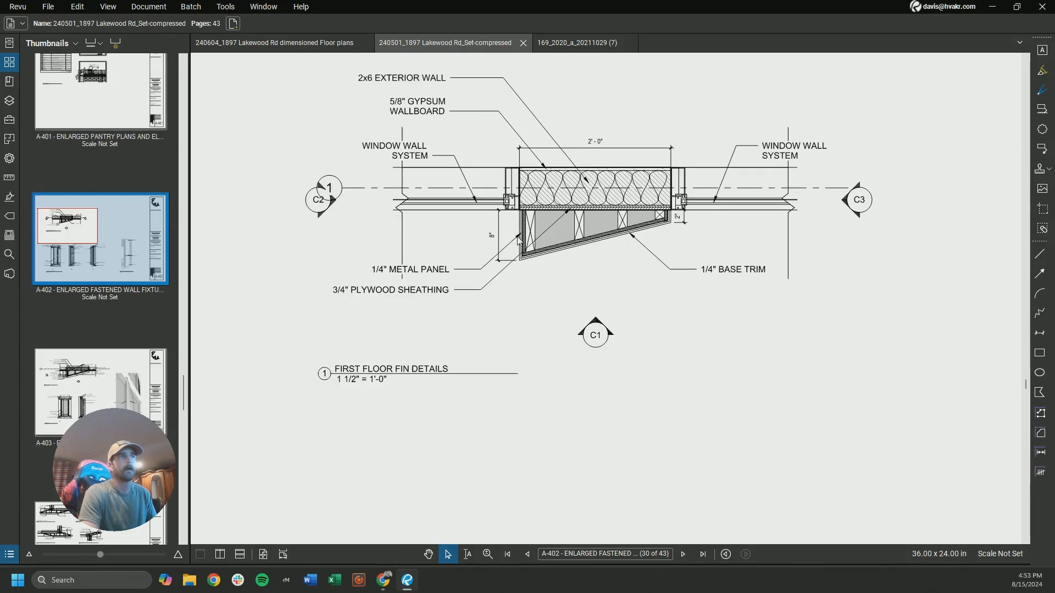
pyautogui.scroll(-1, 520, 240)
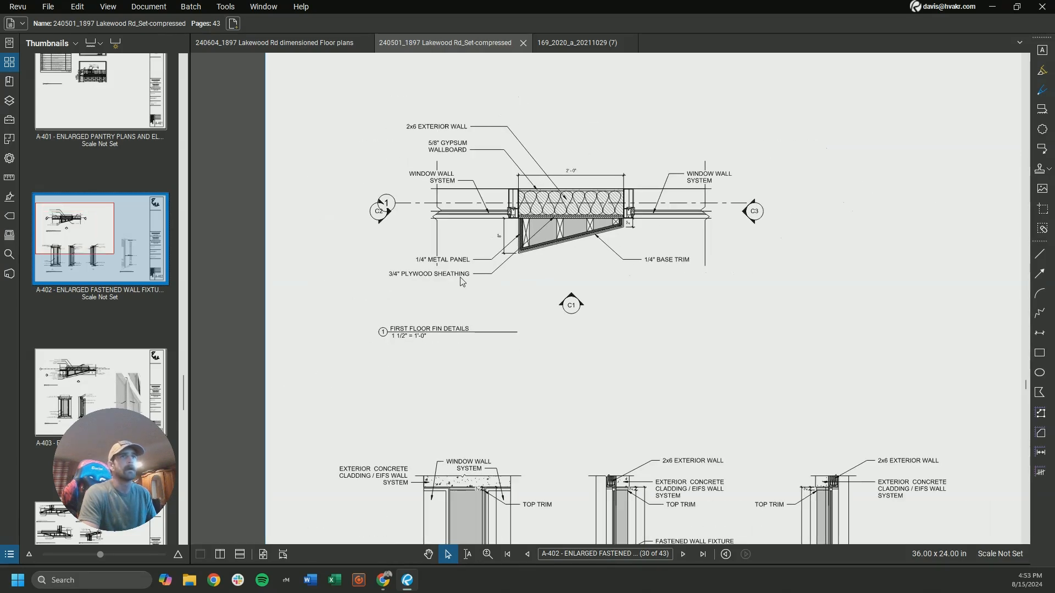
pyautogui.scroll(-3, 100, 267)
# Look over the fin details on sheet A-403 and browse the detail sheets that follow it, including A-406
pyautogui.click(132, 222)
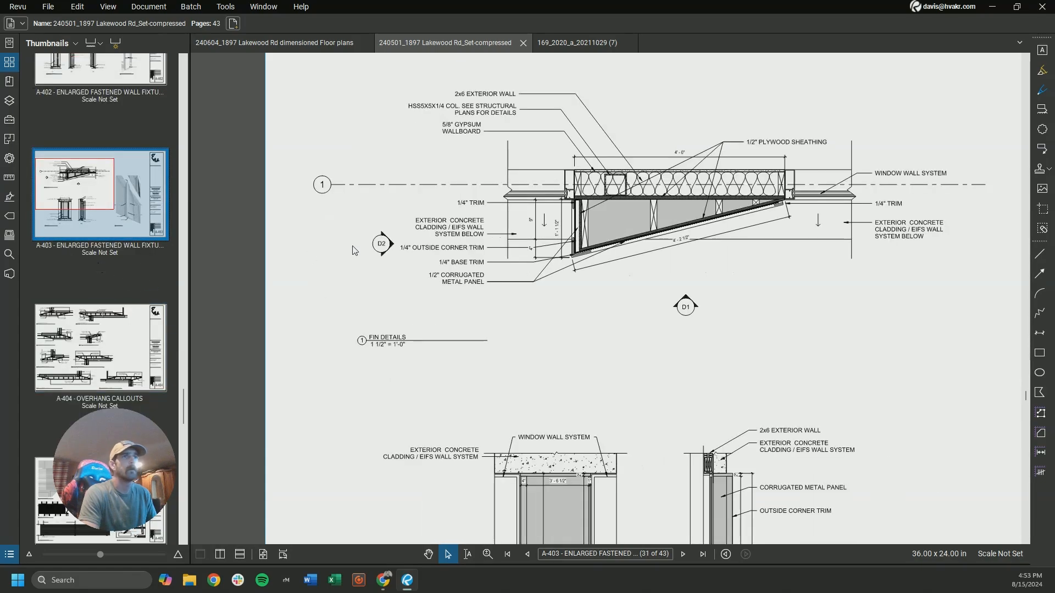
pyautogui.hotkey('ctrl', '0')
pyautogui.scroll(1, 444, 269)
pyautogui.scroll(-2, 501, 289)
pyautogui.hotkey('ctrl', 'Right')
pyautogui.scroll(2, 504, 289)
pyautogui.scroll(-2, 428, 319)
pyautogui.hotkey('ctrl', 'Right')
pyautogui.scroll(1, 384, 363)
pyautogui.moveTo(387, 360)
pyautogui.mouseDown(button='middle')
pyautogui.moveTo(378, 384)
pyautogui.moveTo(378, 289)
pyautogui.mouseUp(button='middle')
pyautogui.hotkey('ctrl', 'Right')
pyautogui.hotkey('ctrl', 'Right')
pyautogui.hotkey('ctrl', 'Right')
pyautogui.hotkey('ctrl', 'Right')
pyautogui.hotkey('ctrl', 'Right')
pyautogui.hotkey('ctrl', 'Right')
pyautogui.hotkey('ctrl', 'Right')
pyautogui.hotkey('ctrl', 'Right')
pyautogui.hotkey('ctrl', 'Right')
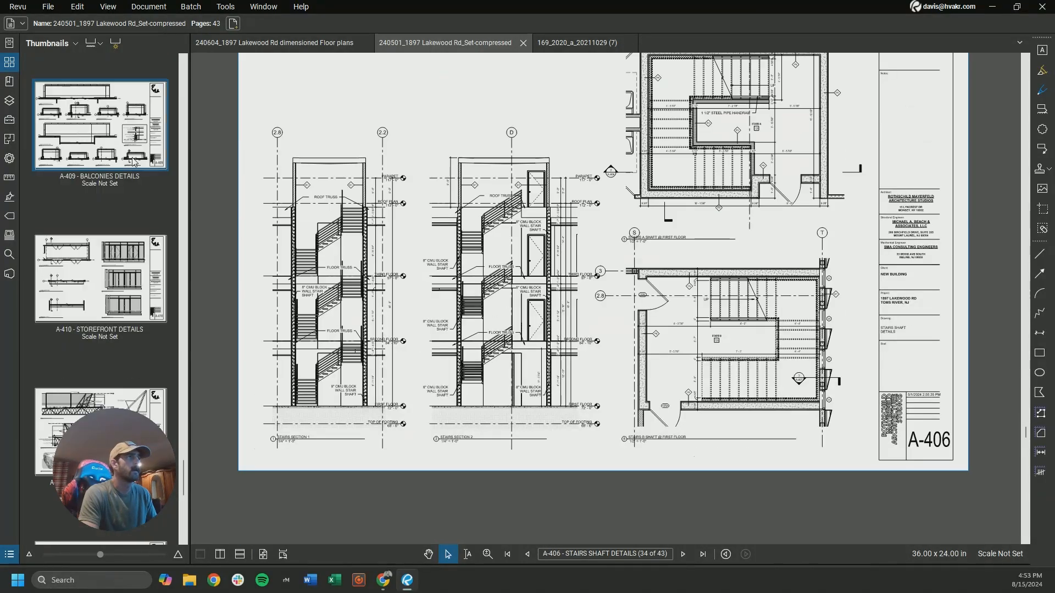
# Open schedules sheet A-600 and examine the sizes of window types A to E in the window schedule
pyautogui.hotkey('ctrl', '9')
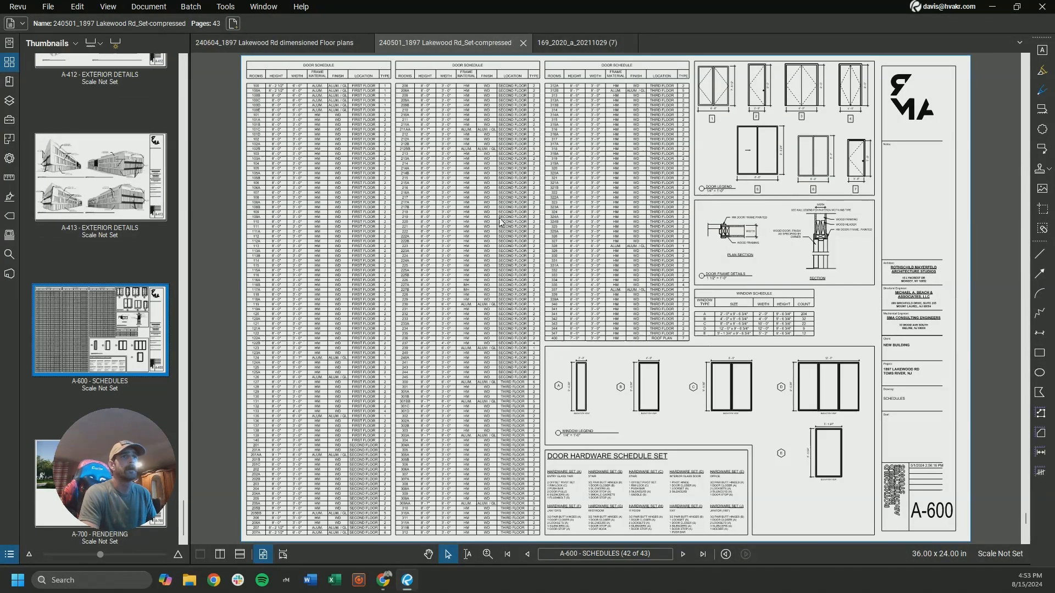
pyautogui.scroll(1, 841, 339)
pyautogui.scroll(4, 839, 335)
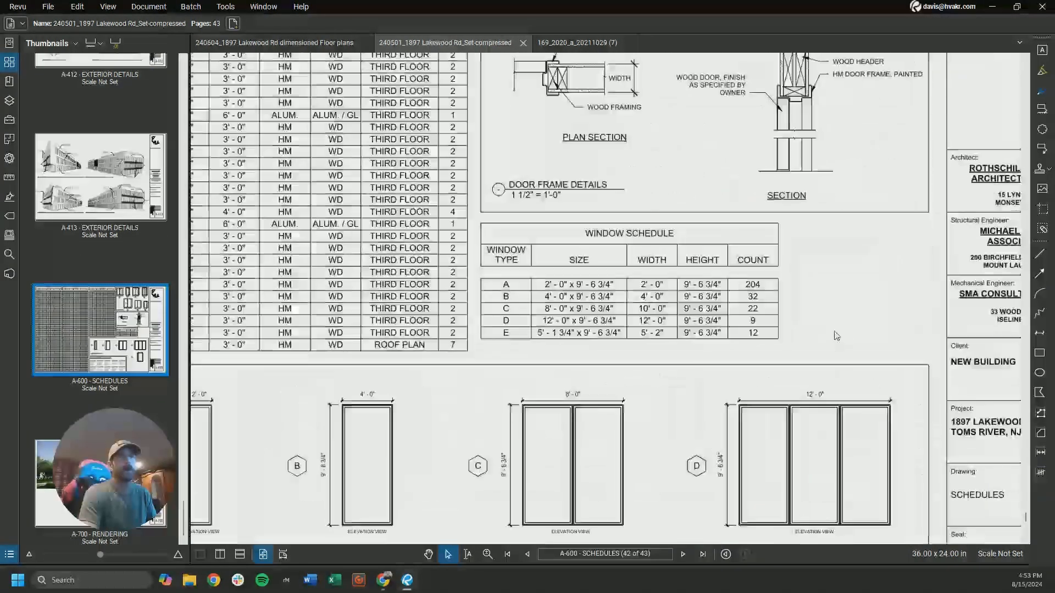
pyautogui.scroll(1, 783, 296)
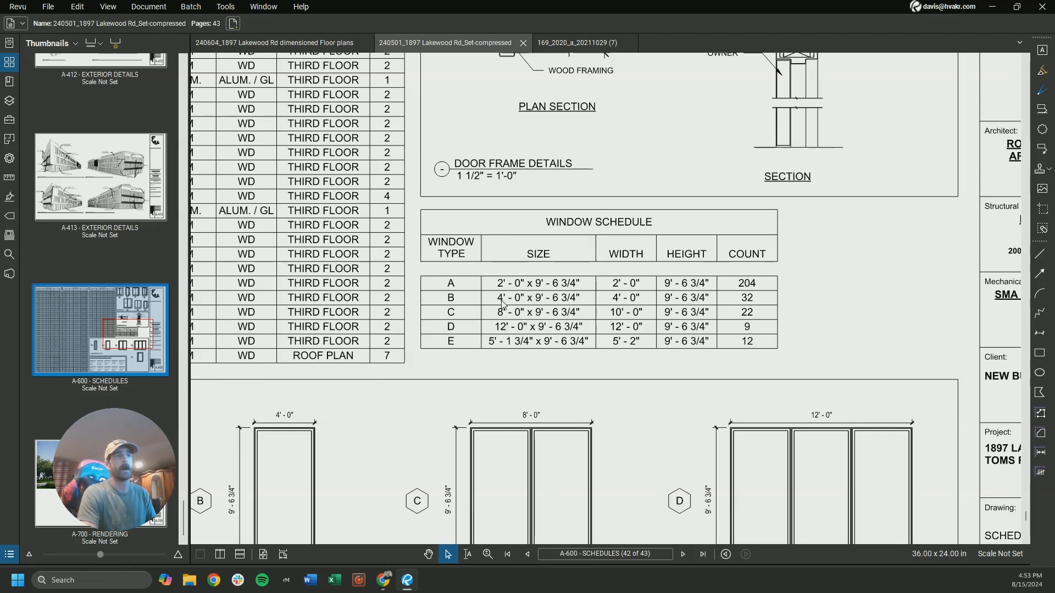
pyautogui.scroll(-2, 620, 342)
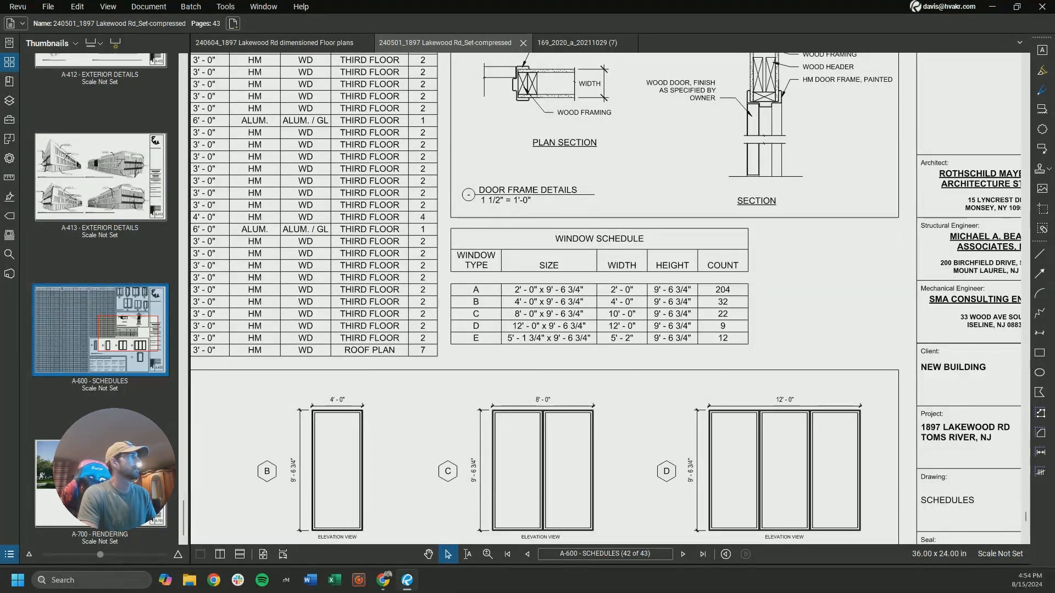
# Capture a screen snip of the window schedule table on sheet A-600 and move the snip window aside
pyautogui.press('super+shift+s')
pyautogui.moveTo(450, 226); pyautogui.dragTo(752, 351)
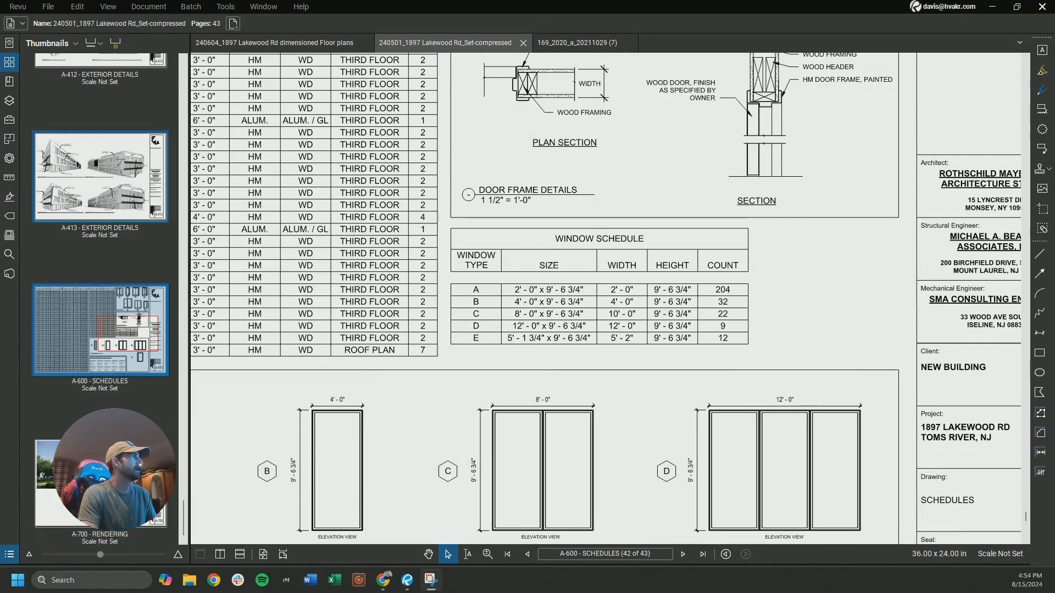
pyautogui.moveTo(0, 27); pyautogui.dragTo(0, 45)
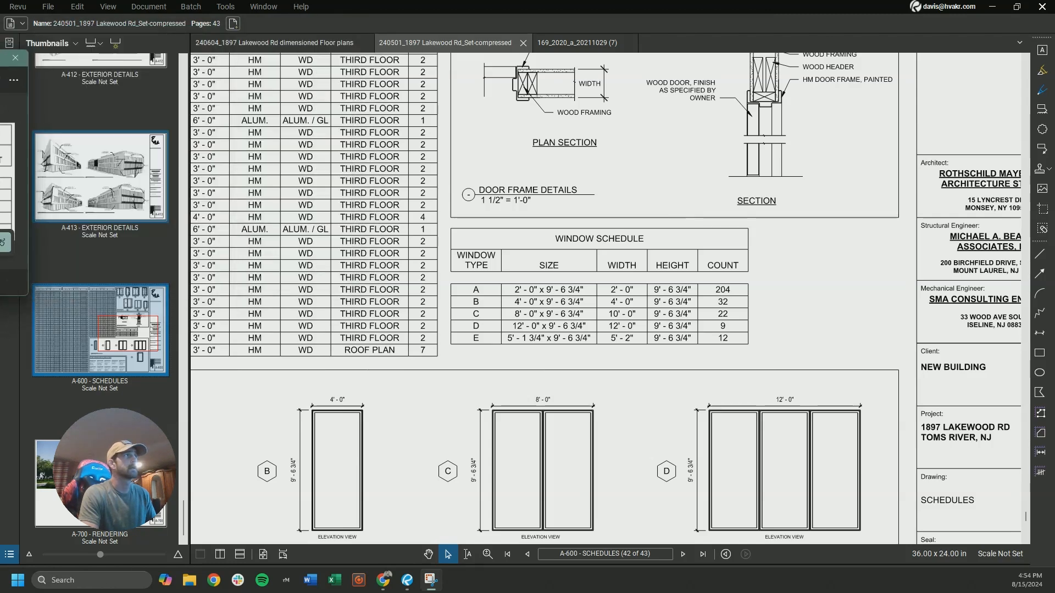
# Switch to HVAKR and look over the window tags along the first floor plan's exterior walls
pyautogui.moveTo(383, 580)
pyautogui.click(335, 531)
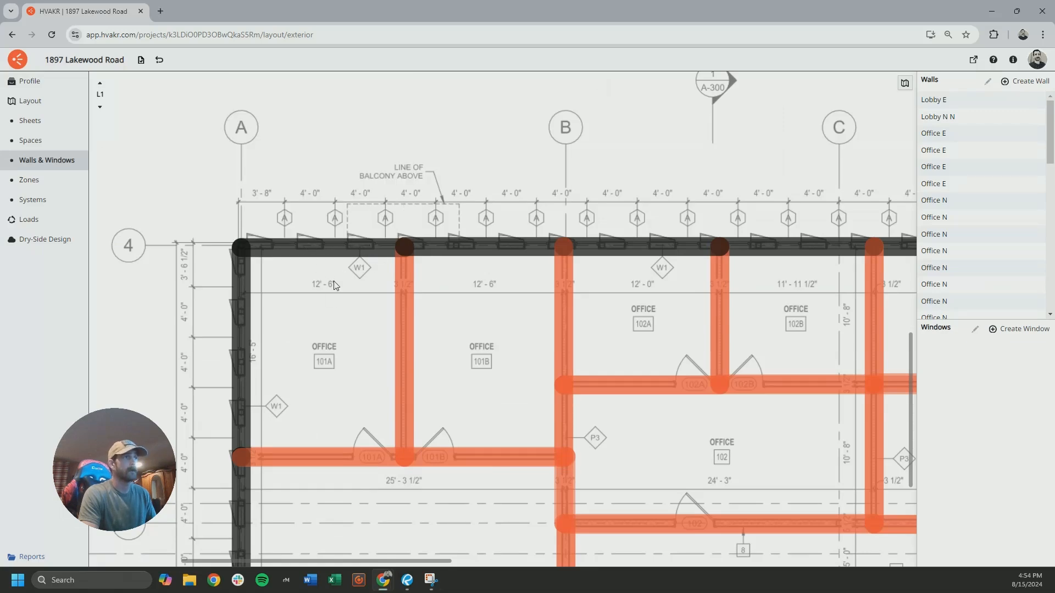
pyautogui.scroll(-5, 335, 287)
pyautogui.moveTo(320, 337); pyautogui.dragTo(327, 250)
pyautogui.moveTo(321, 175)
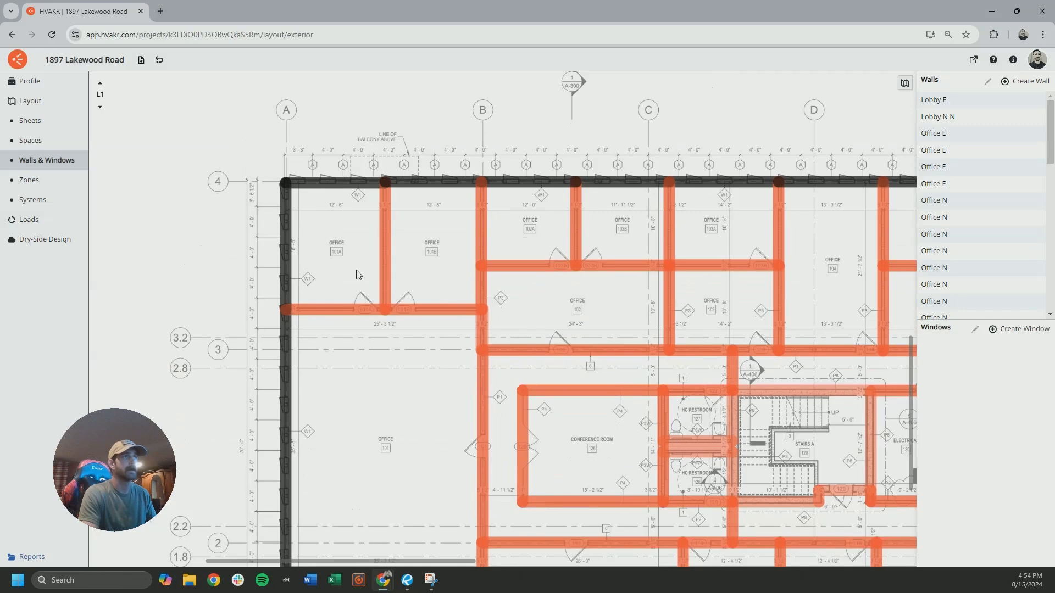
pyautogui.moveTo(363, 343); pyautogui.dragTo(350, 252)
pyautogui.moveTo(314, 408); pyautogui.dragTo(301, 261)
pyautogui.moveTo(375, 376); pyautogui.dragTo(176, 341)
pyautogui.moveTo(604, 354); pyautogui.dragTo(327, 356)
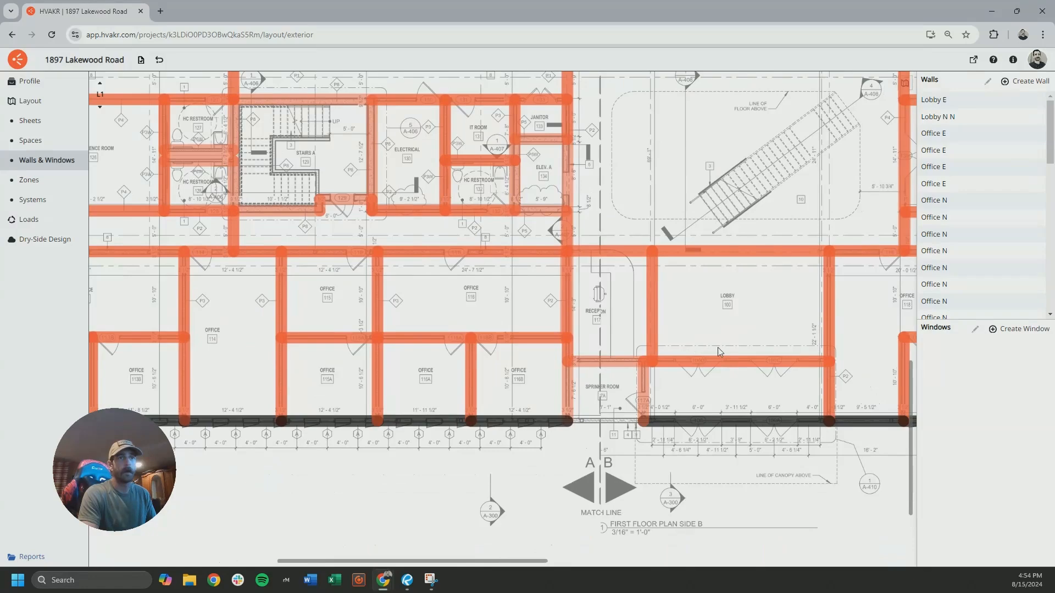
pyautogui.moveTo(718, 352); pyautogui.dragTo(406, 336)
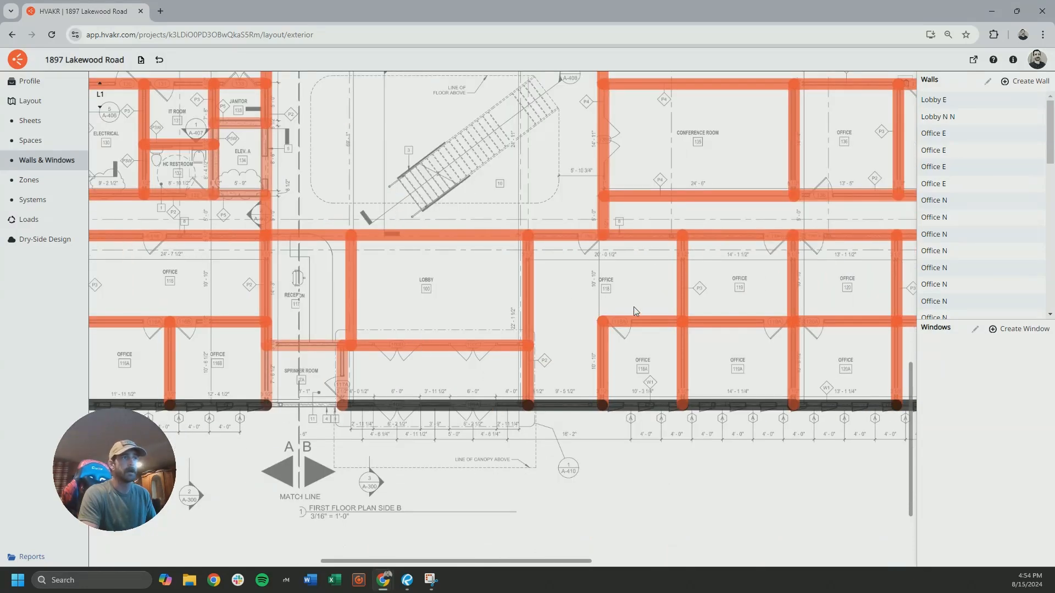
pyautogui.moveTo(634, 308); pyautogui.dragTo(443, 338)
pyautogui.scroll(-2, 457, 390)
pyautogui.scroll(-3, 457, 390)
pyautogui.moveTo(736, 328); pyautogui.dragTo(593, 376)
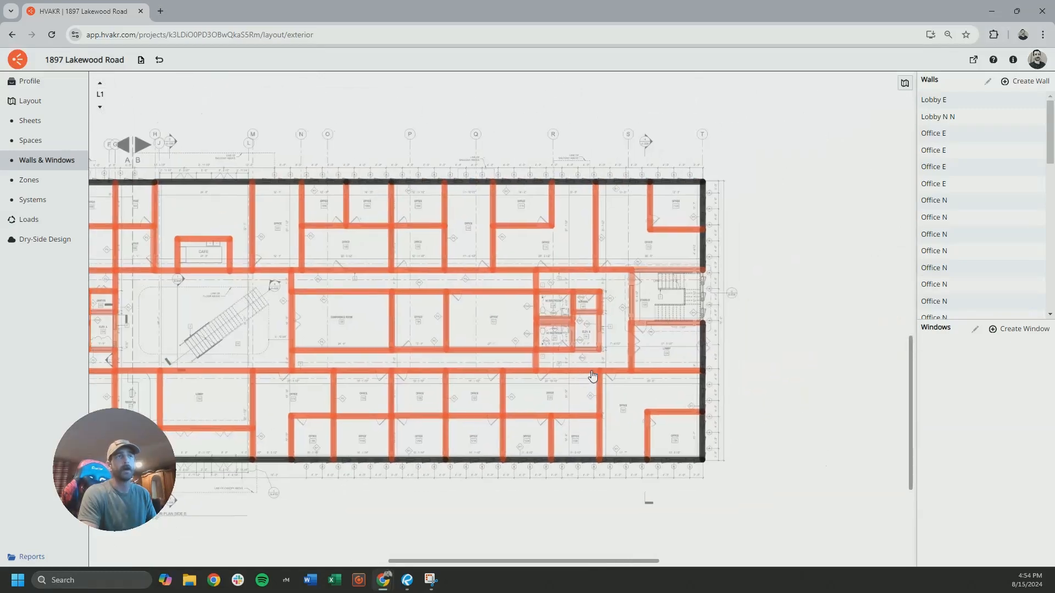
pyautogui.moveTo(399, 301); pyautogui.dragTo(452, 325)
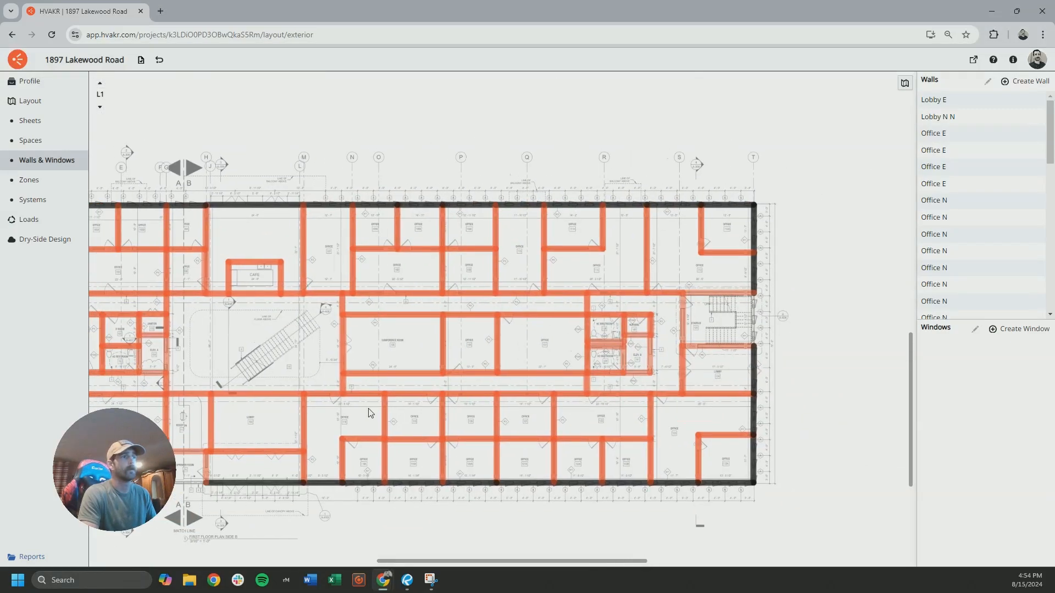
# Switch to Revu and open the north elevation on exterior elevations sheet A-200
pyautogui.click(407, 577)
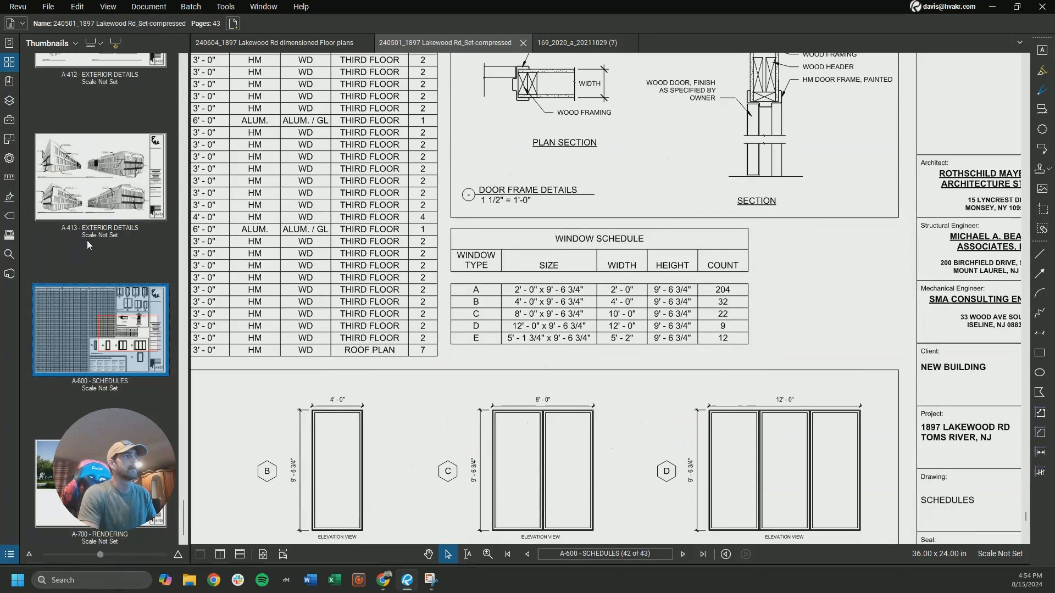
pyautogui.scroll(8, 87, 240)
pyautogui.scroll(8, 88, 245)
pyautogui.scroll(6, 88, 245)
pyautogui.click(99, 318)
pyautogui.moveTo(374, 238); pyautogui.dragTo(502, 237, button='middle')
pyautogui.moveTo(365, 324); pyautogui.dragTo(764, 303, button='middle')
pyautogui.moveTo(265, 301); pyautogui.dragTo(611, 297, button='middle')
# Set the page scale of sheet A-200 to the 3/32" = 1'-0" preset
pyautogui.click(9, 178)
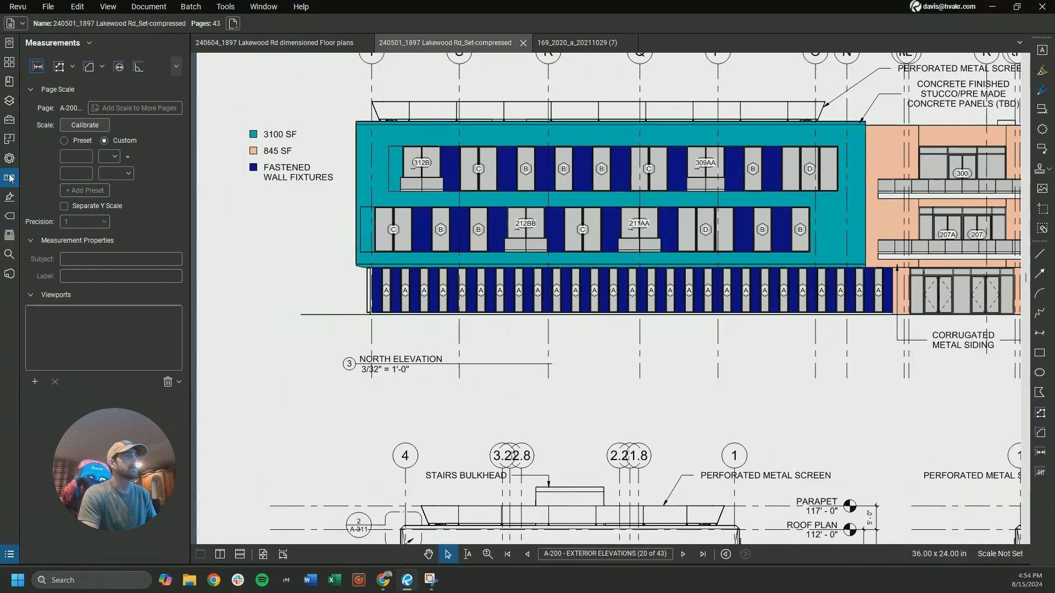
pyautogui.click(64, 141)
pyautogui.click(121, 156)
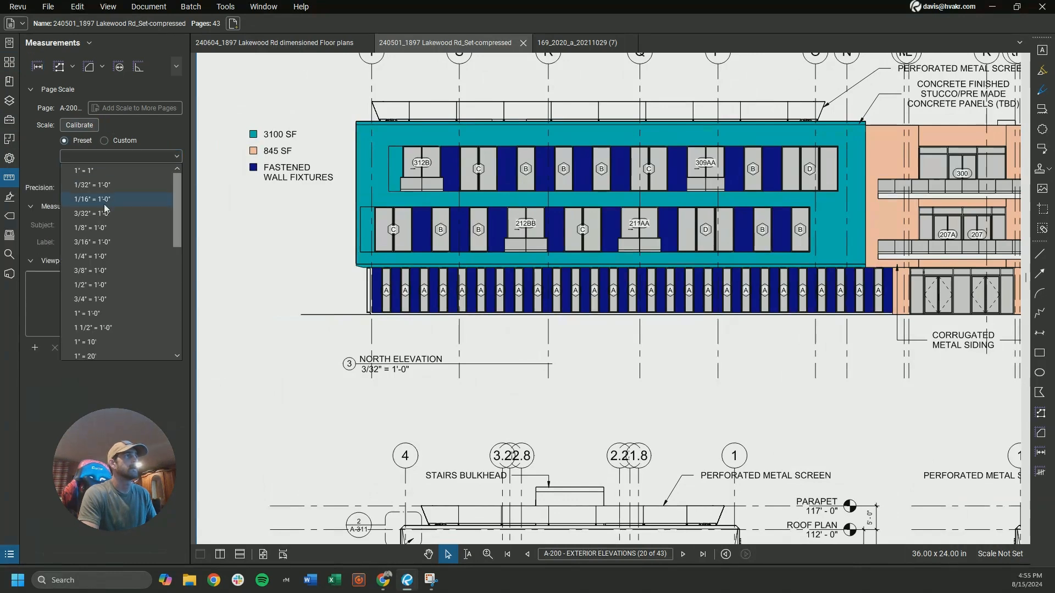
pyautogui.click(82, 200)
pyautogui.click(80, 187)
pyautogui.click(77, 202)
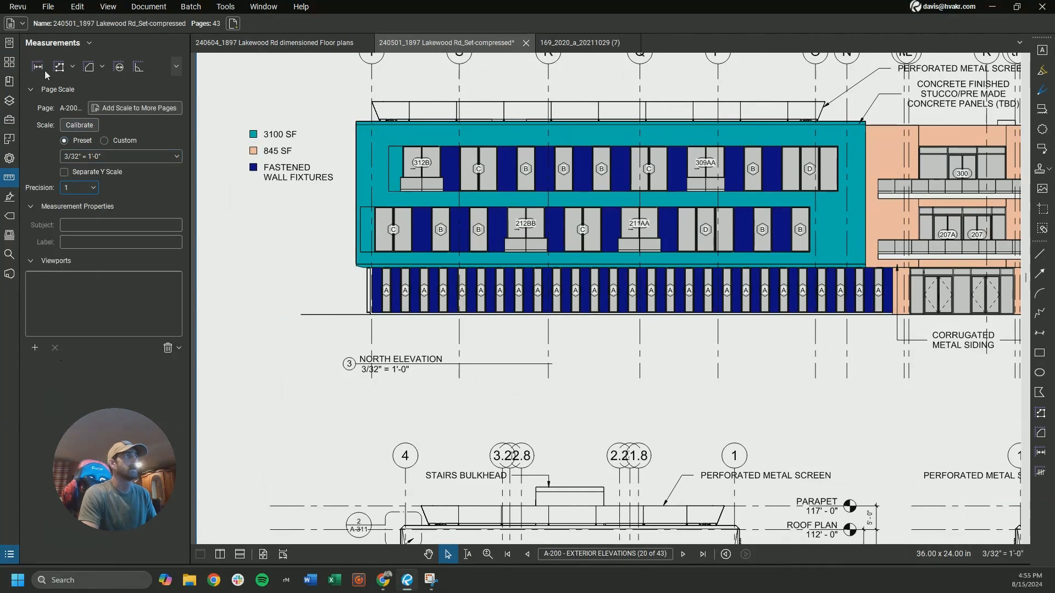
# Measure the width and height of the first type A window on the north elevation
pyautogui.click(37, 66)
pyautogui.scroll(5, 387, 278)
pyautogui.click(354, 207)
pyautogui.click(410, 207)
pyautogui.click(381, 210)
pyautogui.click(382, 478)
pyautogui.scroll(-2, 427, 383)
pyautogui.press('Escape')
pyautogui.scroll(-3, 361, 288)
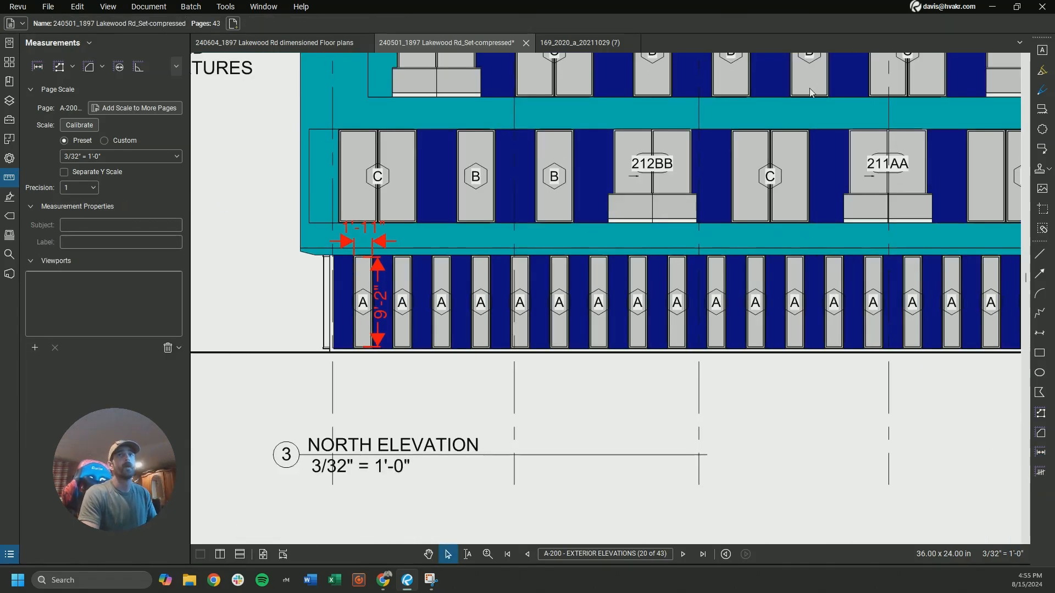
# Switch back to HVAKR and examine the first floor type A windows on the north elevation
pyautogui.click(993, 8)
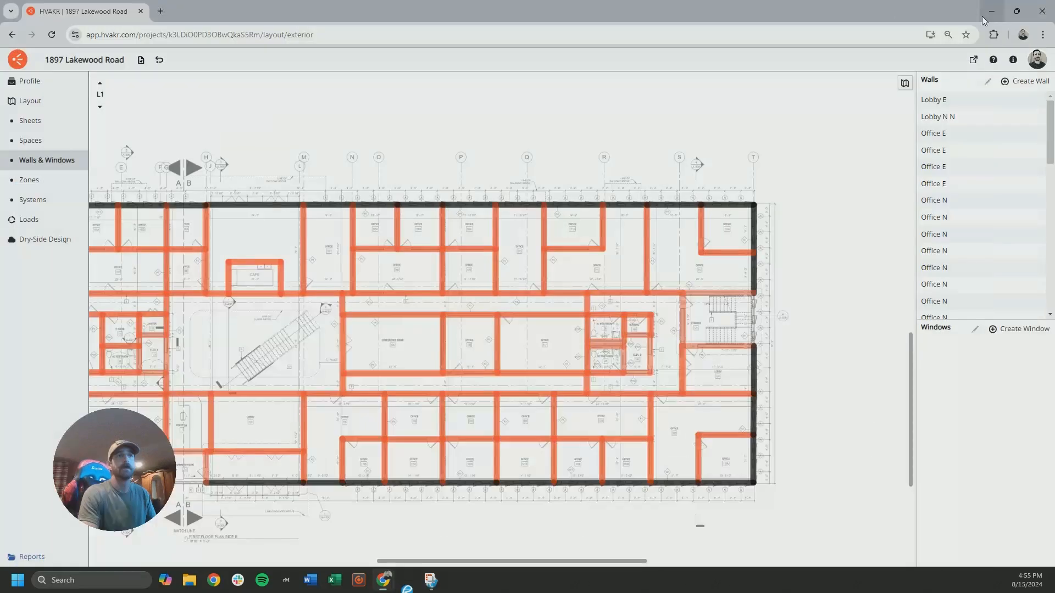
pyautogui.scroll(-2, 440, 136)
pyautogui.moveTo(440, 136); pyautogui.dragTo(525, 346, button='middle')
pyautogui.moveTo(448, 198); pyautogui.dragTo(564, 327, button='middle')
pyautogui.scroll(3, 294, 256)
pyautogui.scroll(2, 296, 256)
pyautogui.scroll(-5, 309, 252)
pyautogui.moveTo(487, 207); pyautogui.dragTo(500, 344, button='middle')
pyautogui.scroll(5, 315, 209)
pyautogui.moveTo(314, 210); pyautogui.dragTo(500, 213, button='middle')
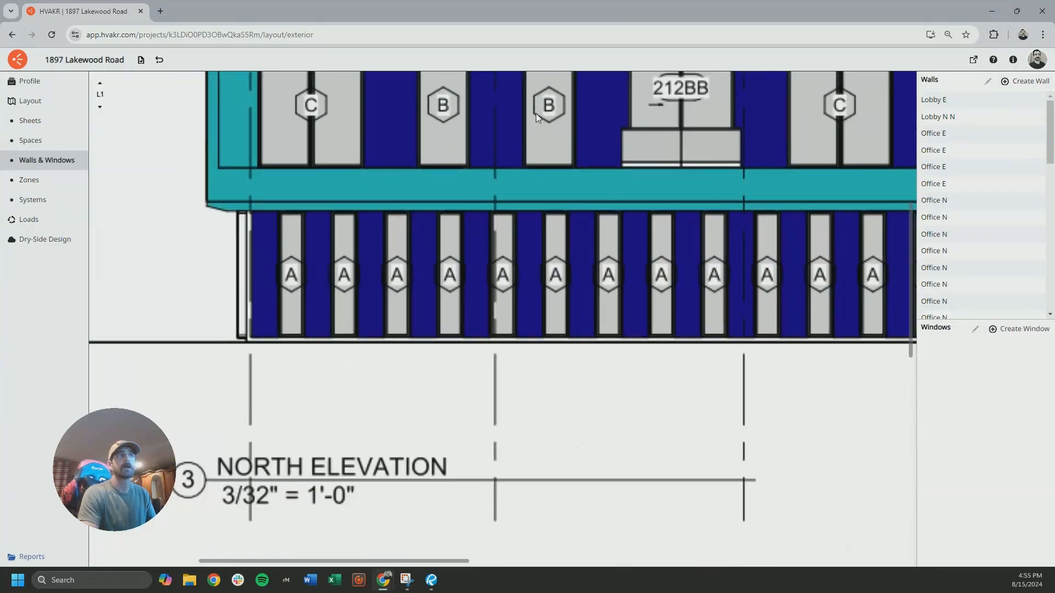
# Check the first type A window's width and height by tracing it with a temporary space outline, and discard the outline
pyautogui.click(42, 141)
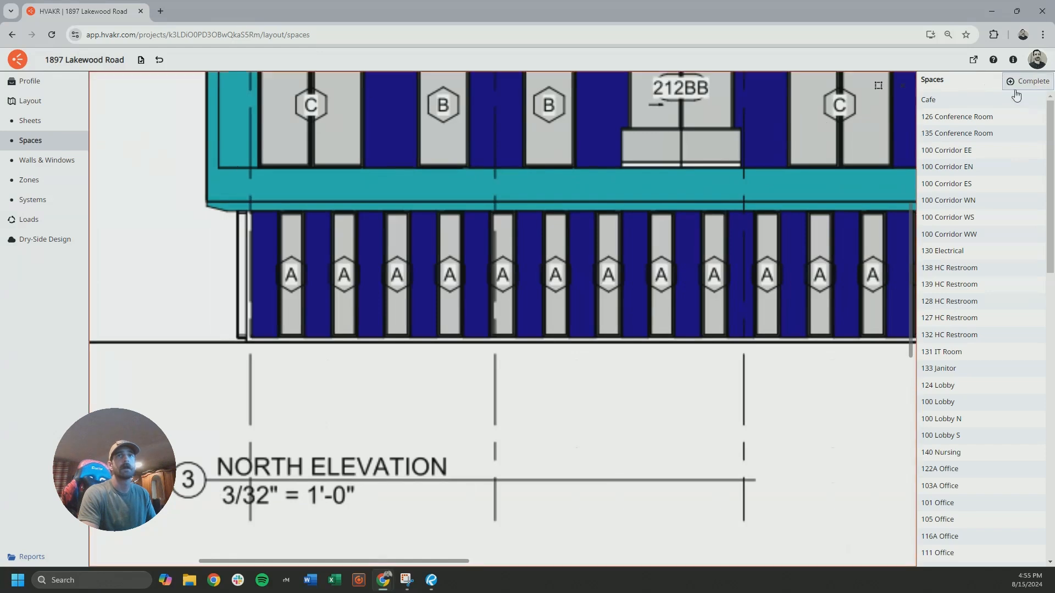
pyautogui.scroll(4, 256, 301)
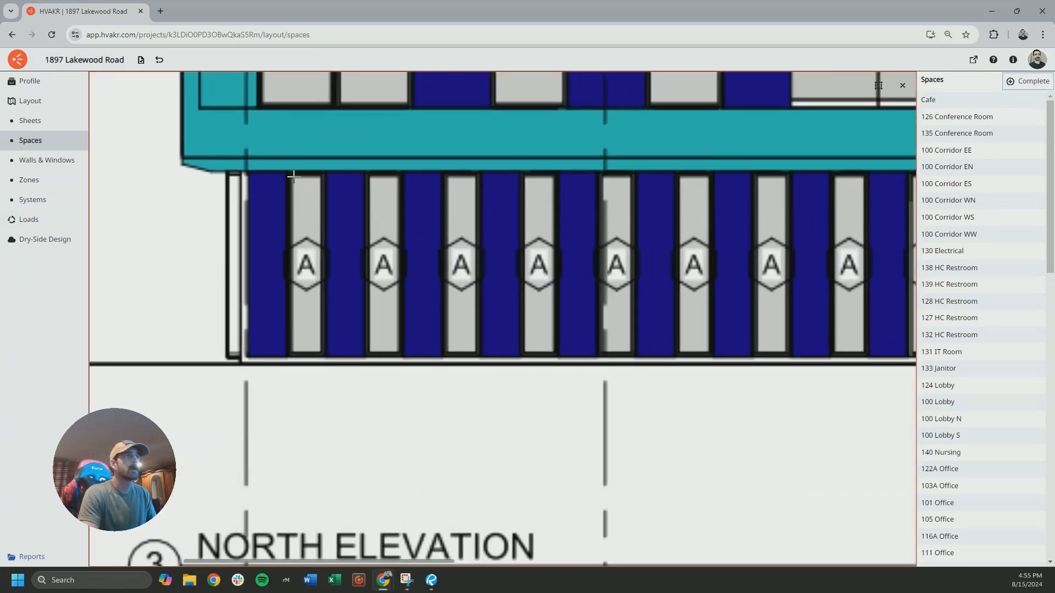
pyautogui.click(292, 175)
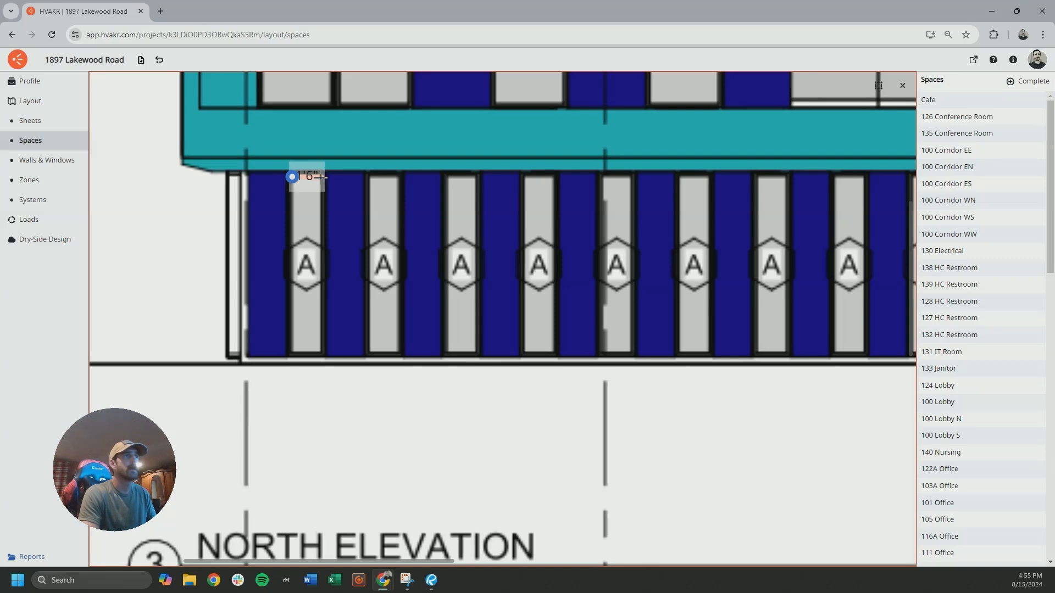
pyautogui.click(320, 176)
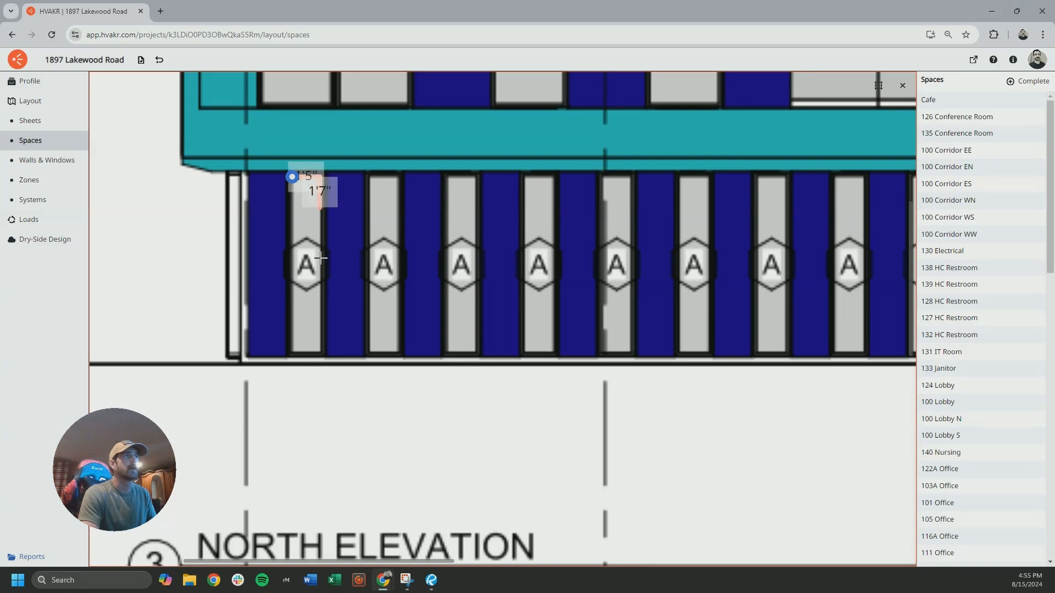
pyautogui.click(321, 351)
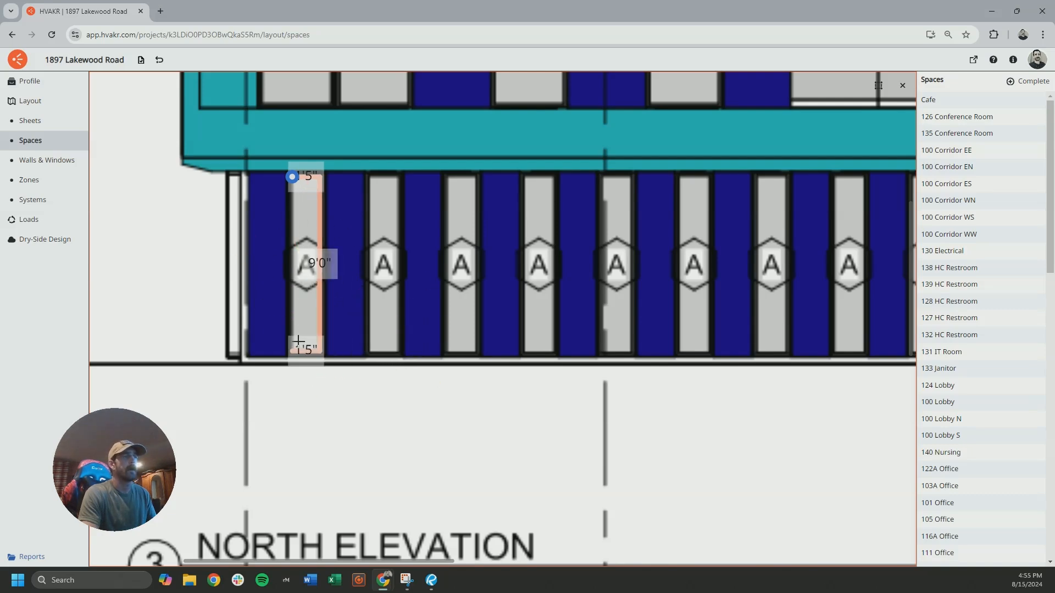
pyautogui.press('Escape')
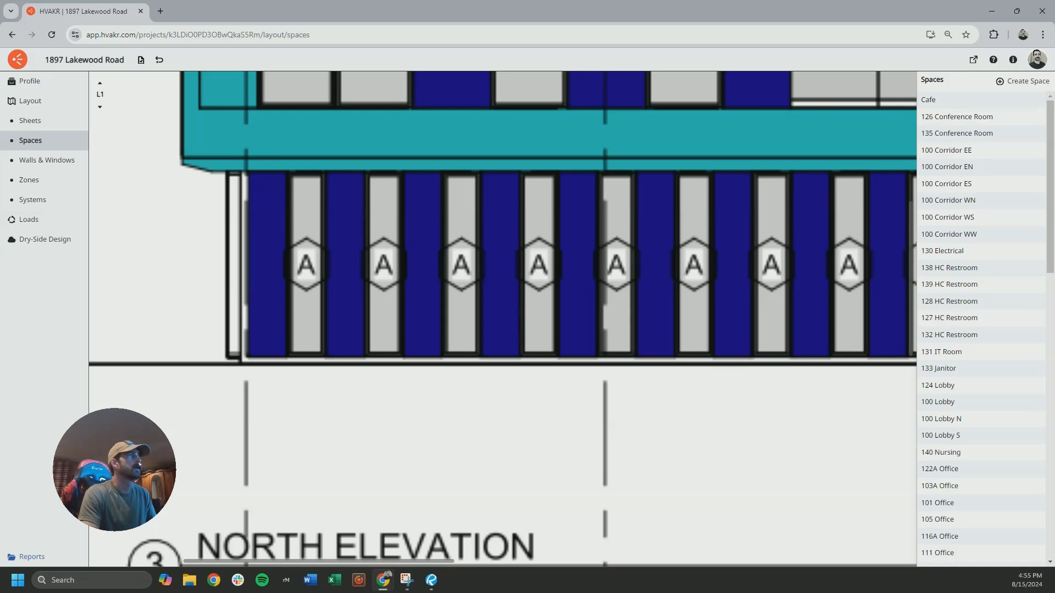
# Bring up the window schedule snip to compare the type A size, and put it away
pyautogui.hotkey('alt', 'Tab')
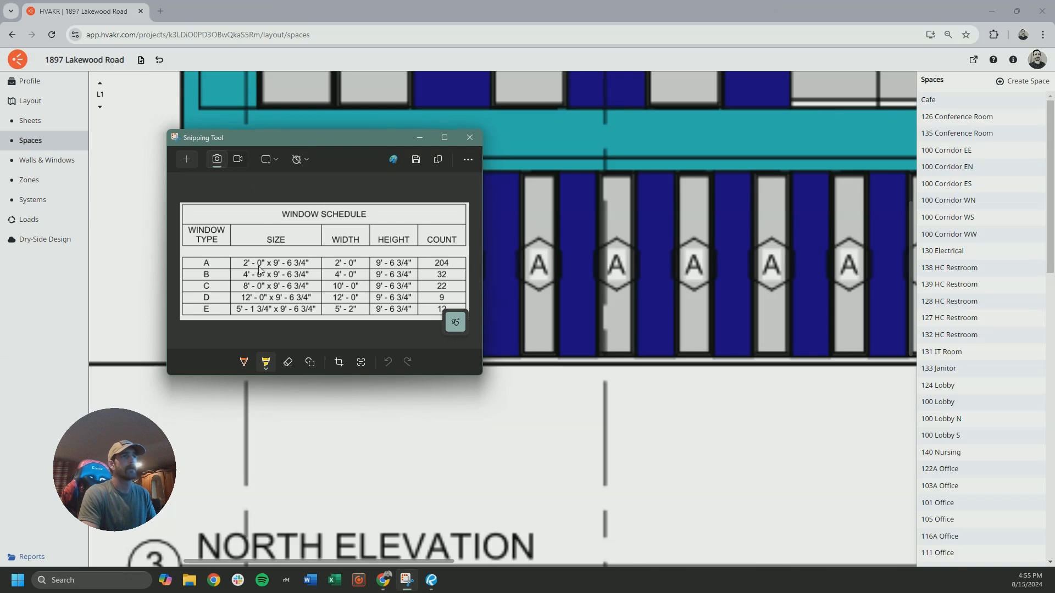
pyautogui.moveTo(315, 139); pyautogui.dragTo(283, 104)
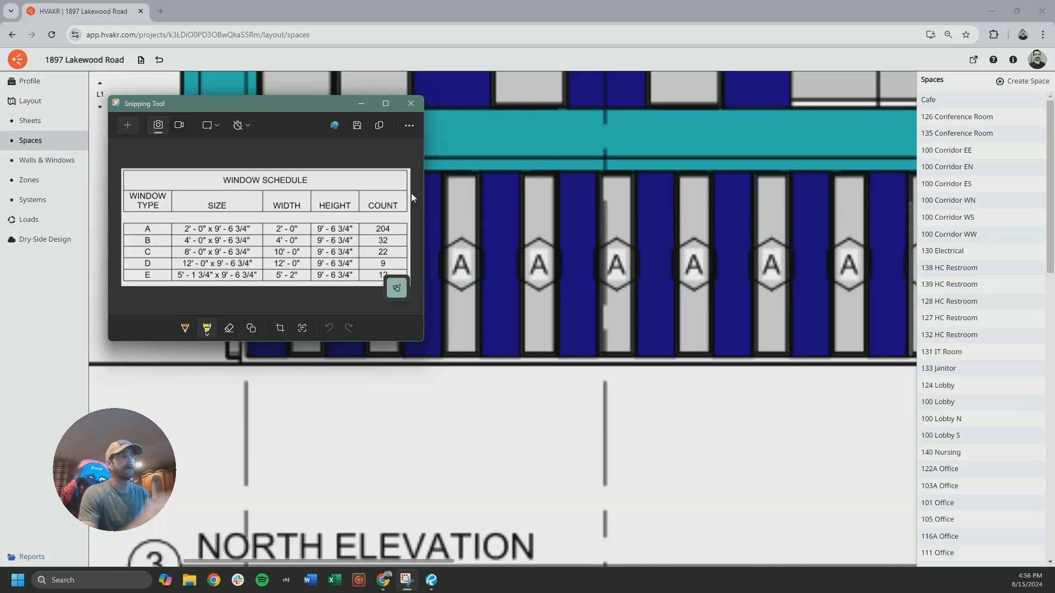
pyautogui.click(360, 104)
# Return to the walls and windows layout and locate the type A windows along office 101C's south wall
pyautogui.click(42, 160)
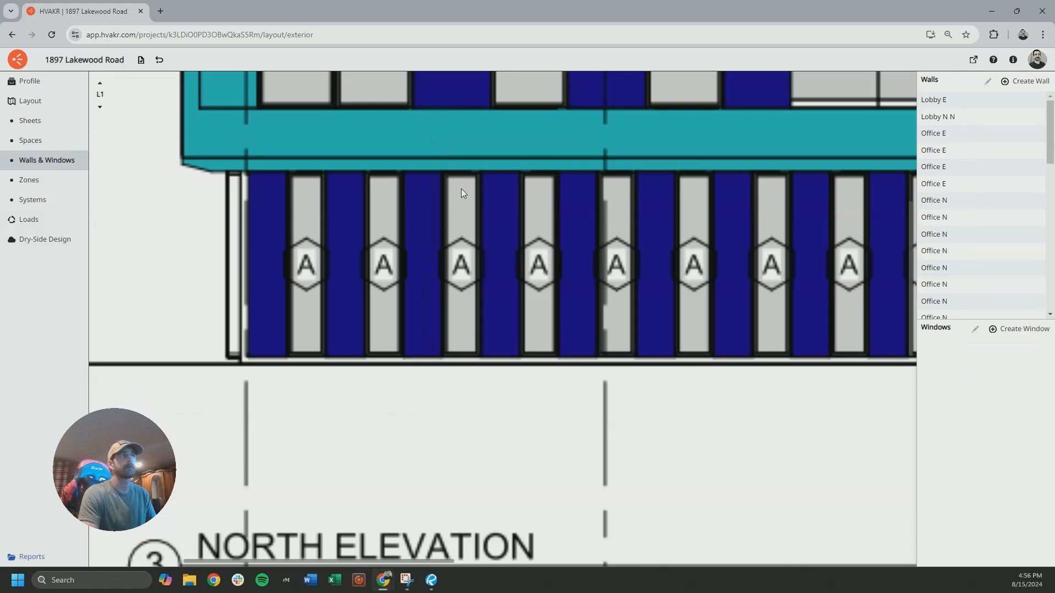
pyautogui.scroll(-5, 299, 218)
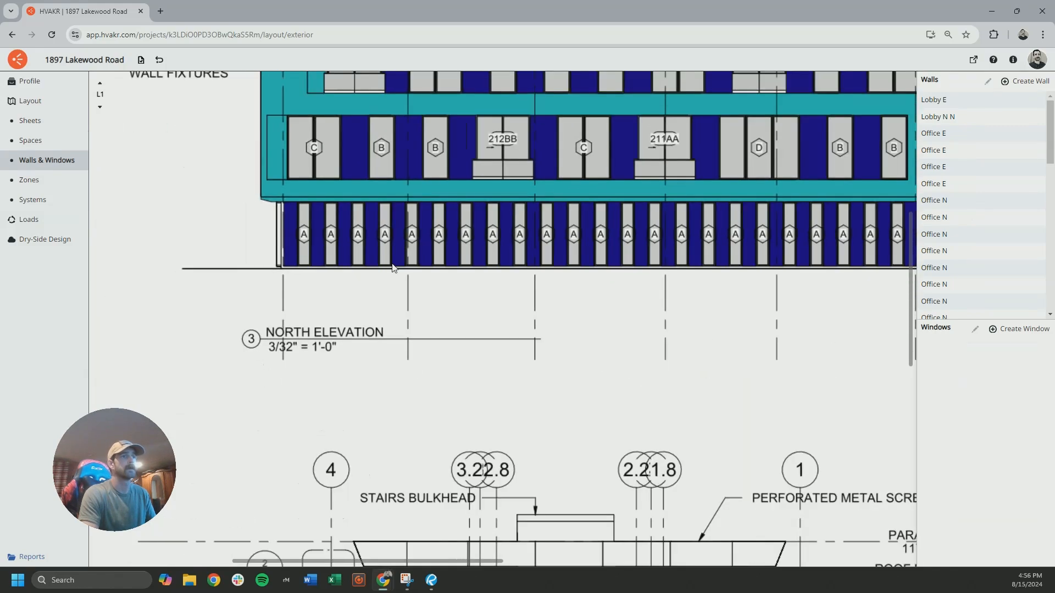
pyautogui.moveTo(380, 494); pyautogui.dragTo(396, 189, button='middle')
pyautogui.scroll(-4, 402, 235)
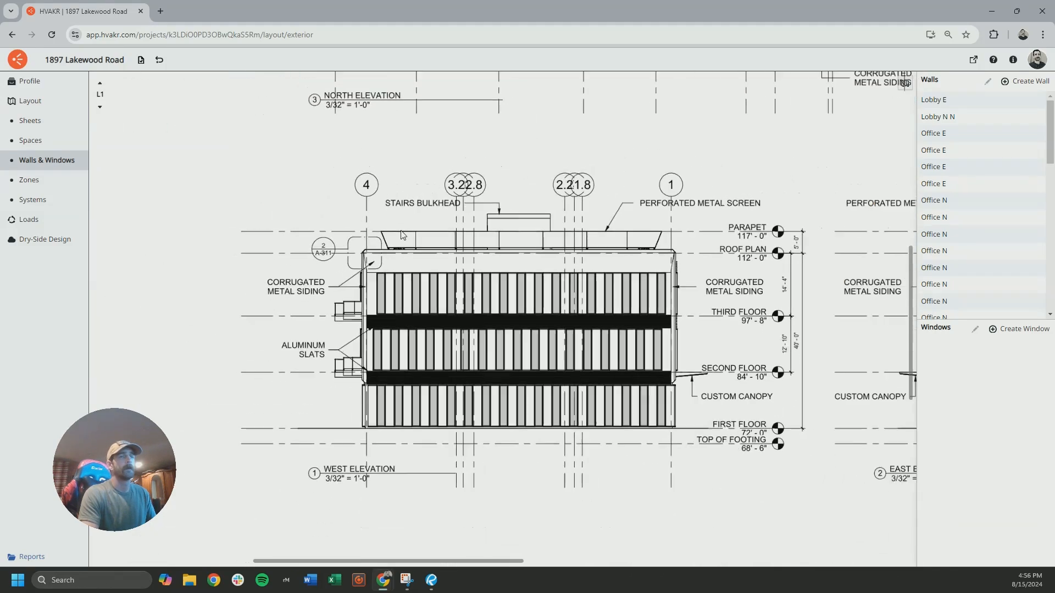
pyautogui.moveTo(472, 386); pyautogui.dragTo(498, 166, button='middle')
pyautogui.moveTo(621, 222)
pyautogui.mouseDown(button='middle')
pyautogui.moveTo(380, 292)
pyautogui.moveTo(421, 197)
pyautogui.mouseUp(button='middle')
pyautogui.moveTo(393, 308)
pyautogui.mouseDown(button='middle')
pyautogui.moveTo(443, 159)
pyautogui.moveTo(482, 192)
pyautogui.mouseUp(button='middle')
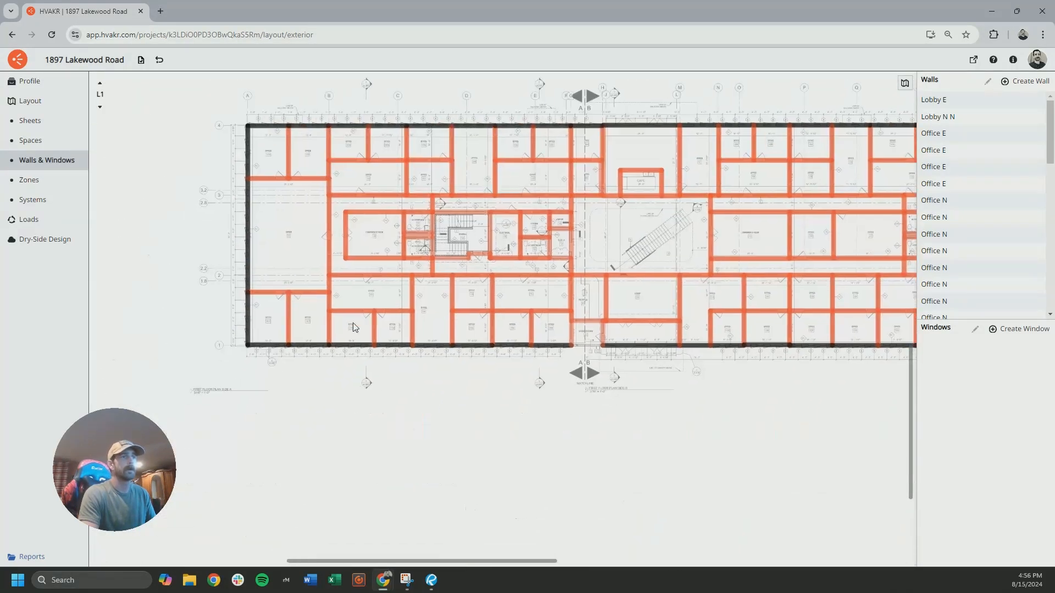
pyautogui.scroll(6, 256, 362)
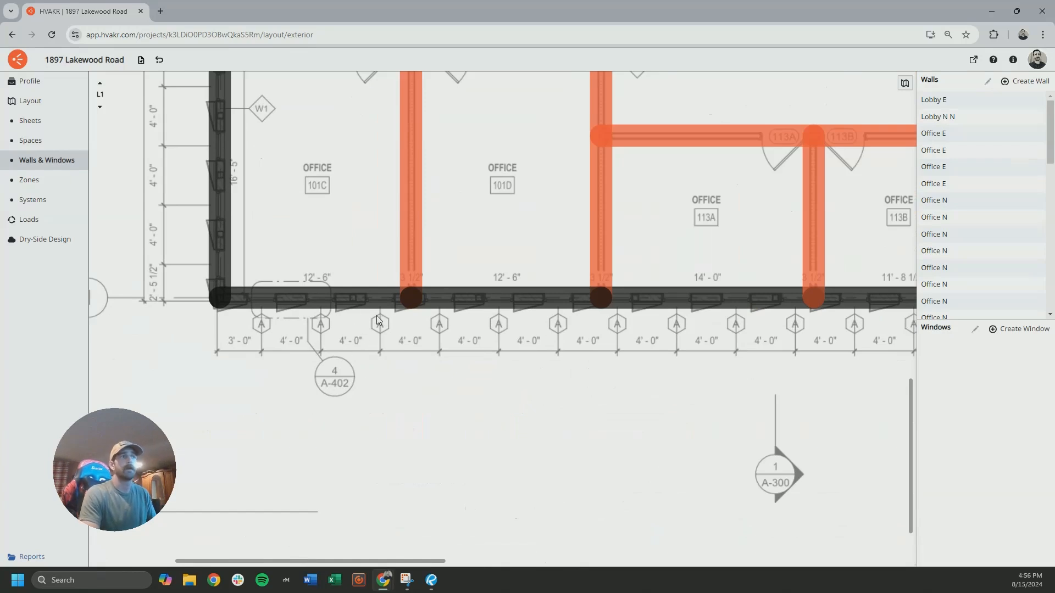
# Define a new window 2 ft wide and 9 ft 7 in high with type Std 90.1 - Non-Res - CZ 4 - Fixed Window
pyautogui.click(1005, 334)
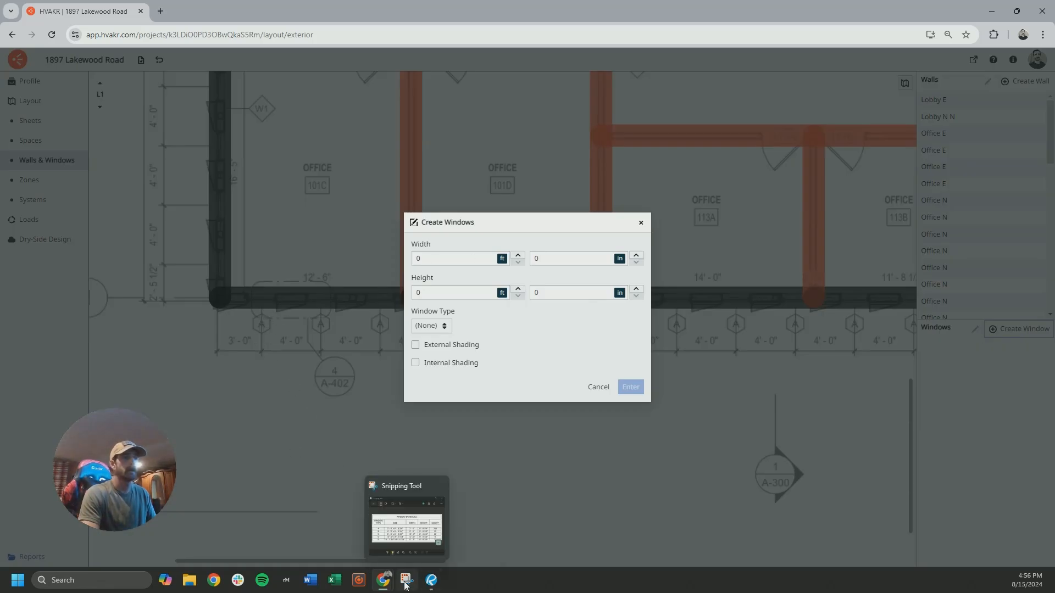
pyautogui.click(410, 525)
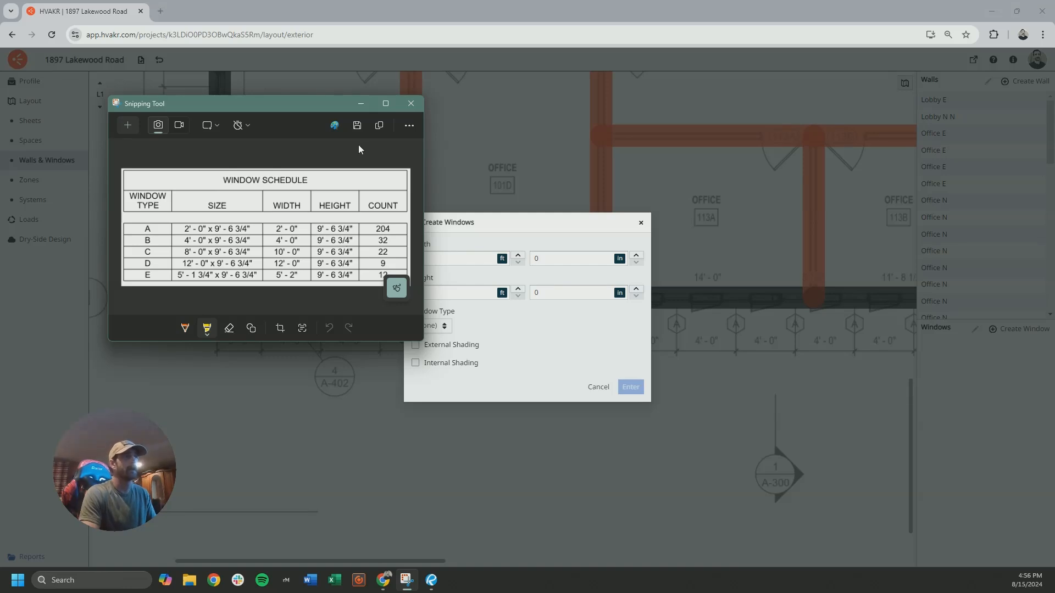
pyautogui.click(360, 103)
pyautogui.write('2')
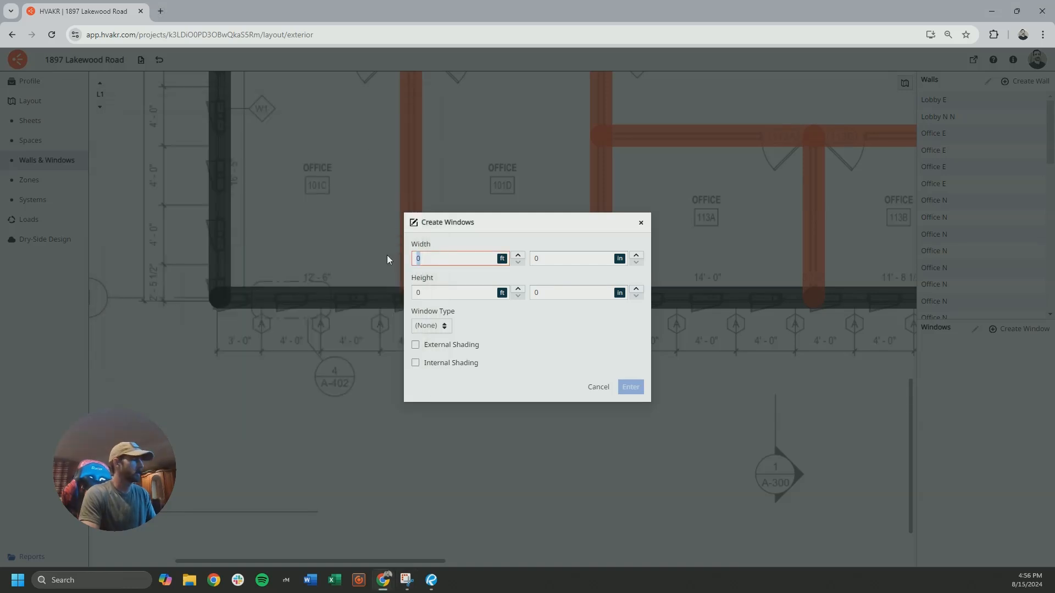
pyautogui.press('Tab')
pyautogui.write('9')
pyautogui.click(533, 295)
pyautogui.write('7')
pyautogui.click(429, 326)
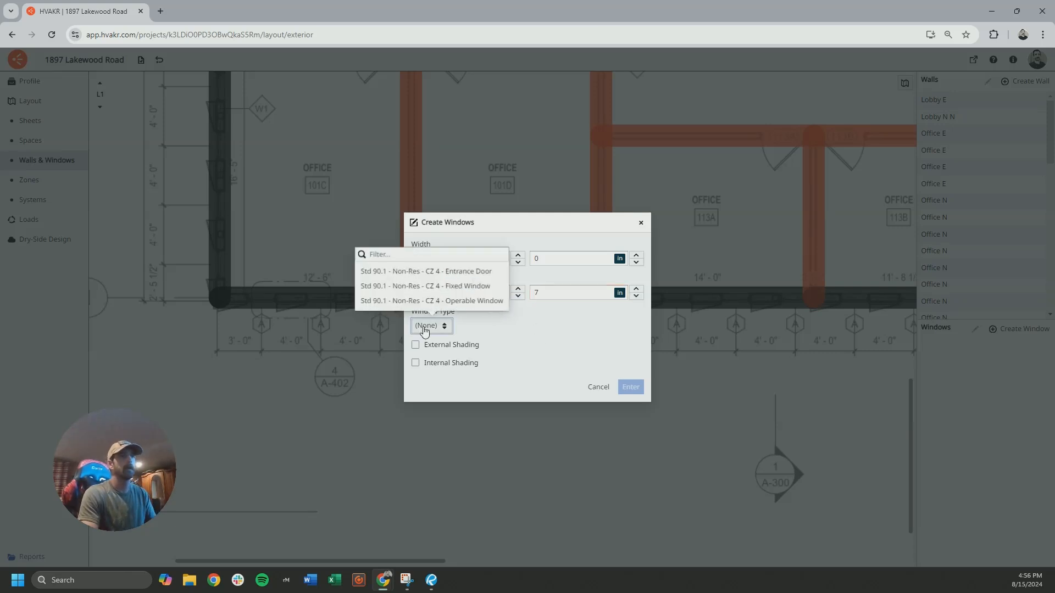
pyautogui.click(481, 287)
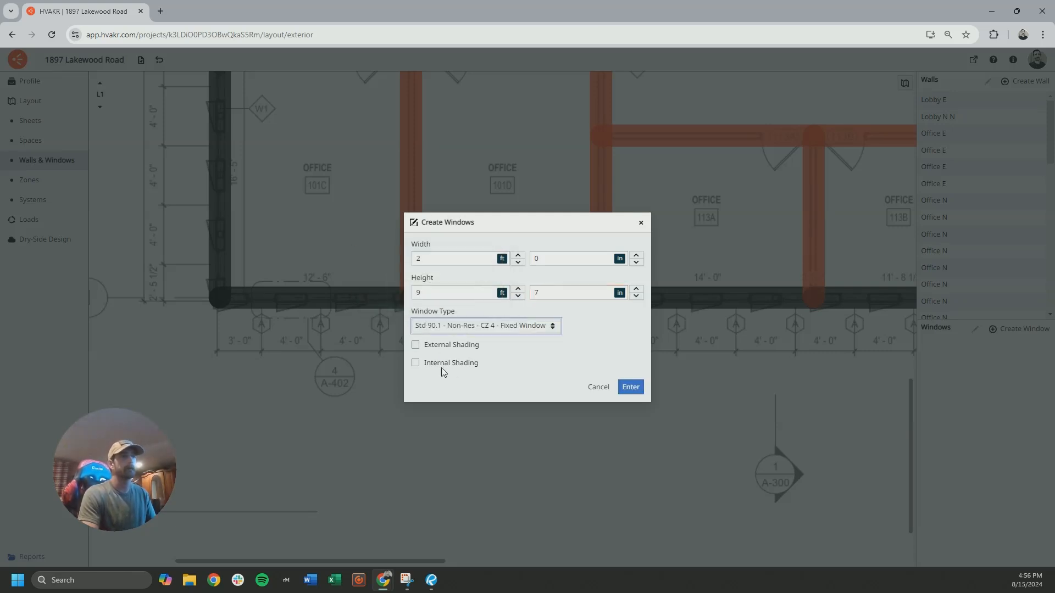
# Add external shading with an 8 in side overhang depth, and place the first window on office 101C's south wall
pyautogui.click(415, 345)
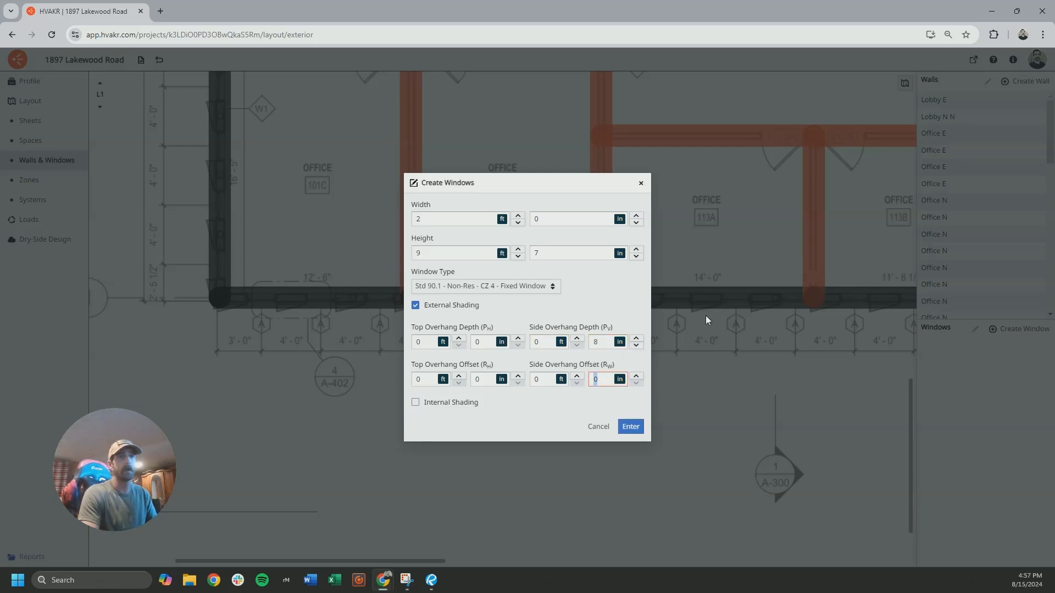
pyautogui.click(577, 402)
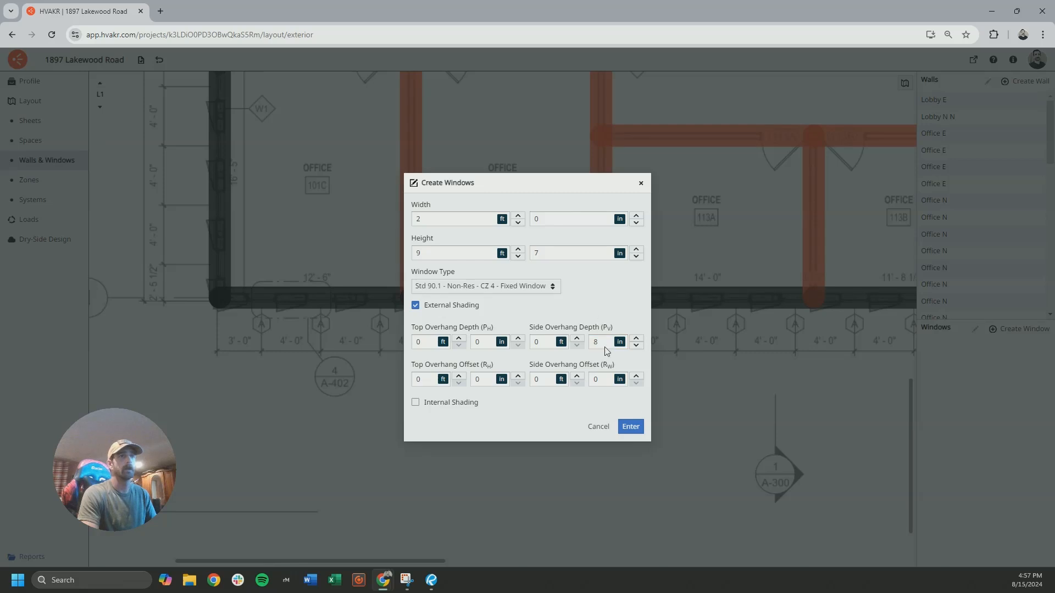
pyautogui.click(630, 427)
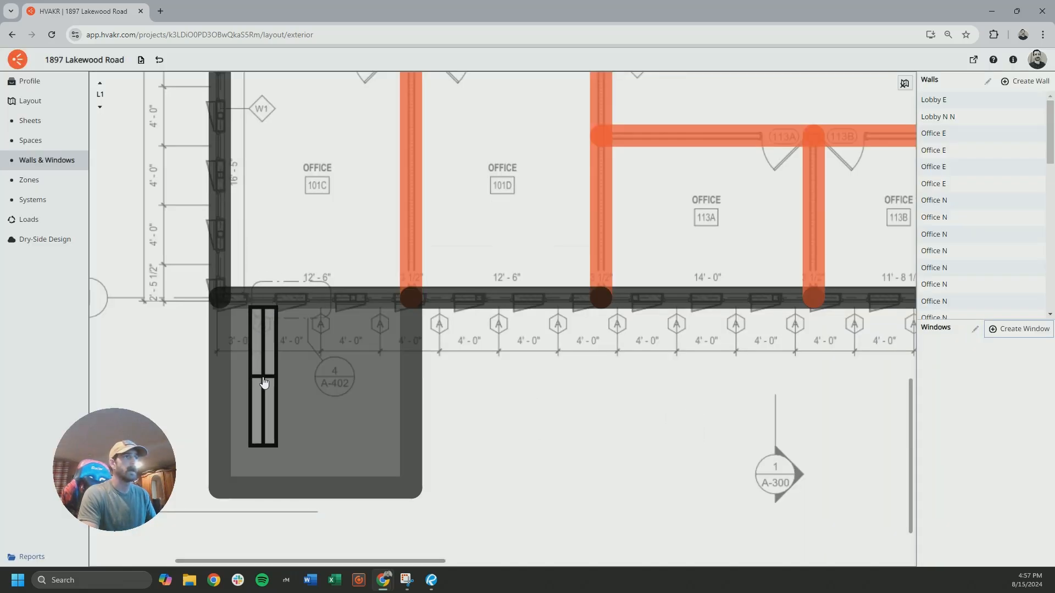
pyautogui.click(263, 395)
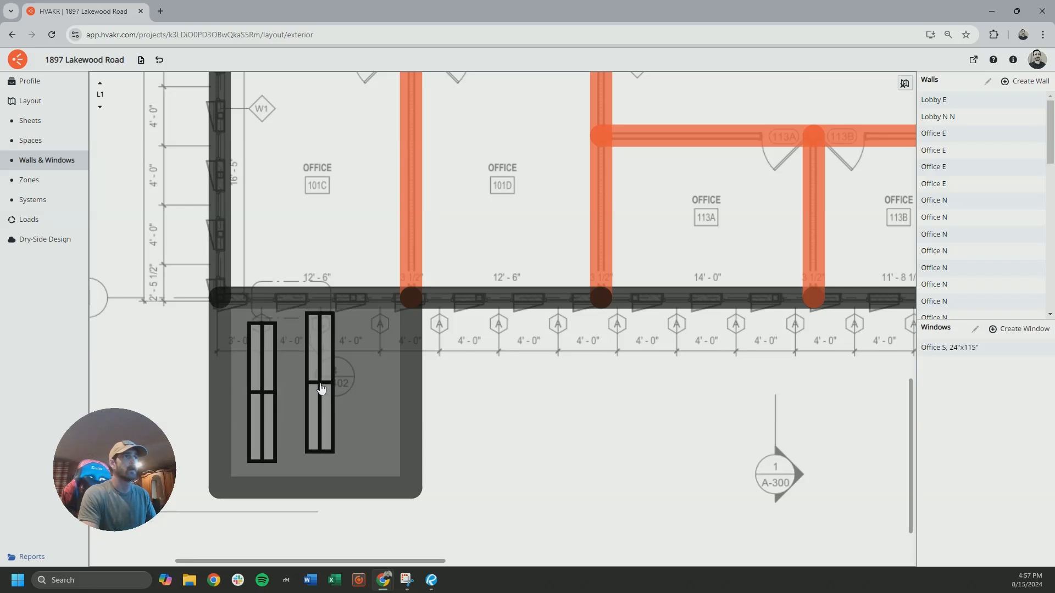
# Place two more type A windows on office 101C's south wall and three on office 101D's south wall
pyautogui.click(321, 389)
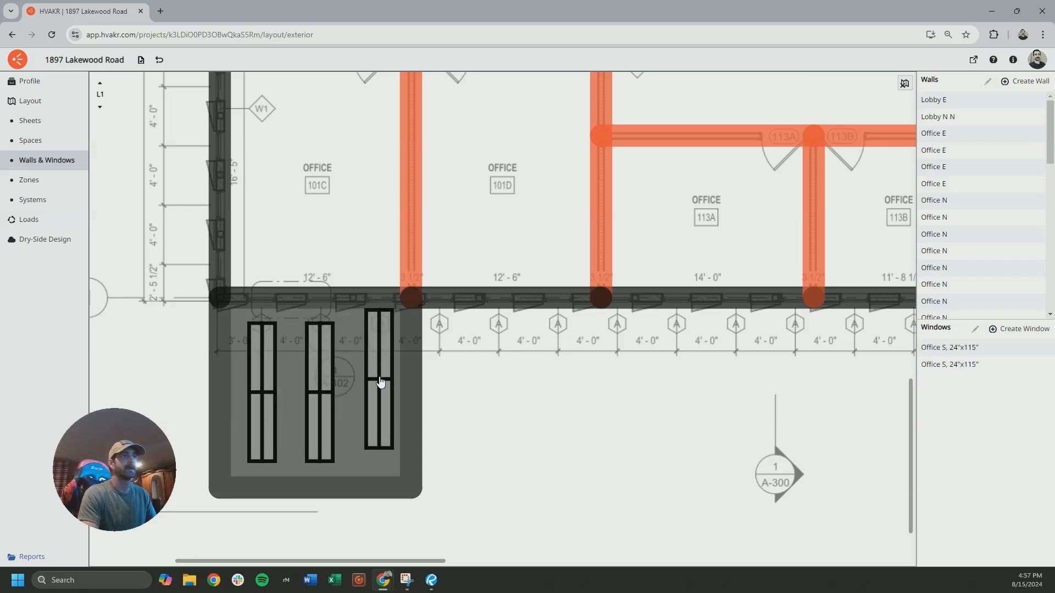
pyautogui.click(380, 382)
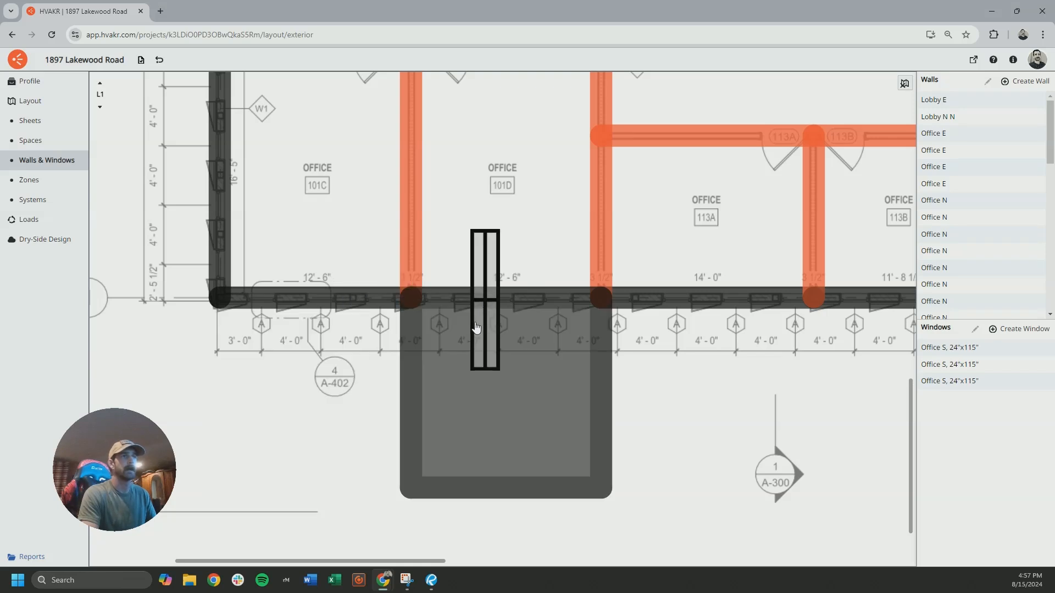
pyautogui.click(439, 392)
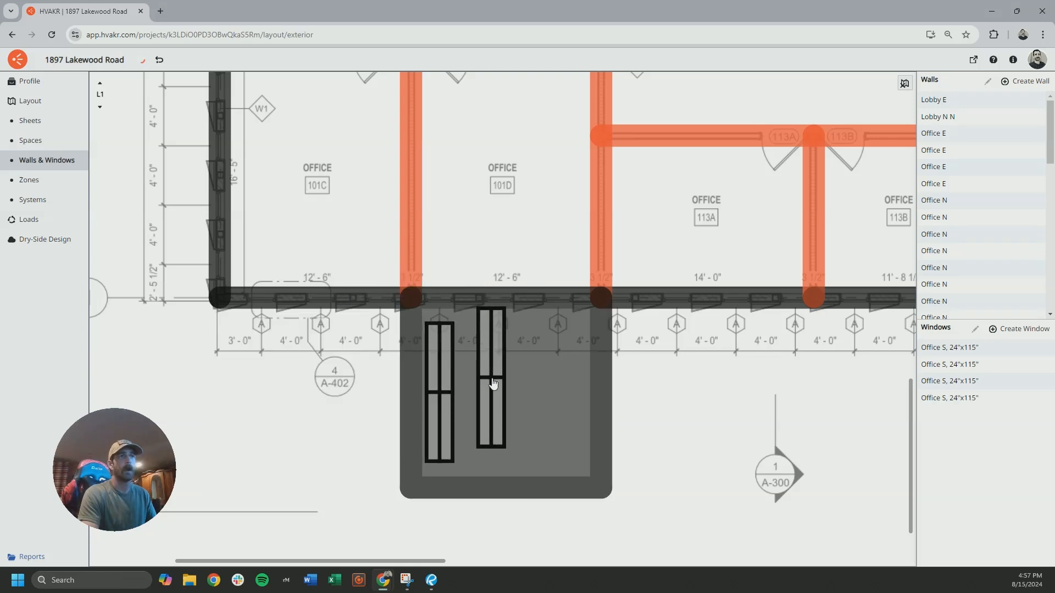
pyautogui.click(500, 387)
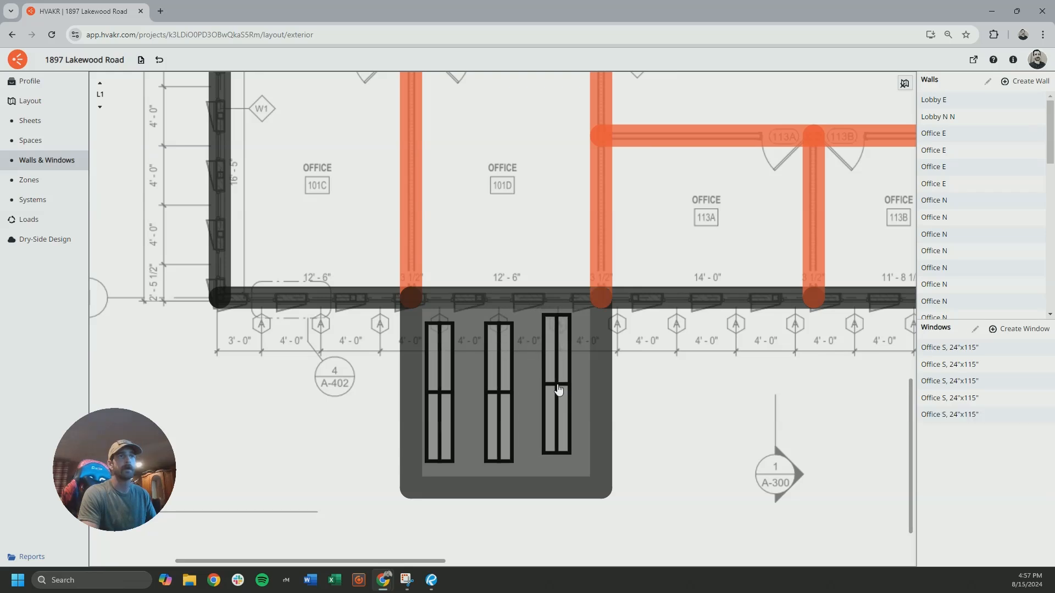
pyautogui.click(558, 391)
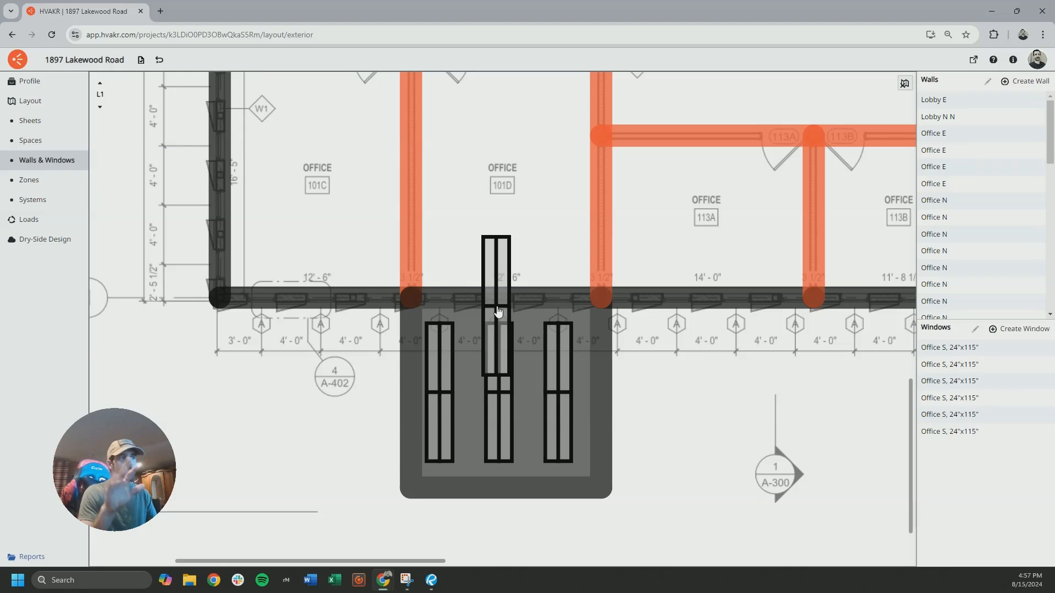
# Place type A windows at each marked position along the rest of the first floor's south wall, from office 113A to the east end
pyautogui.scroll(-4, 494, 308)
pyautogui.scroll(2, 478, 362)
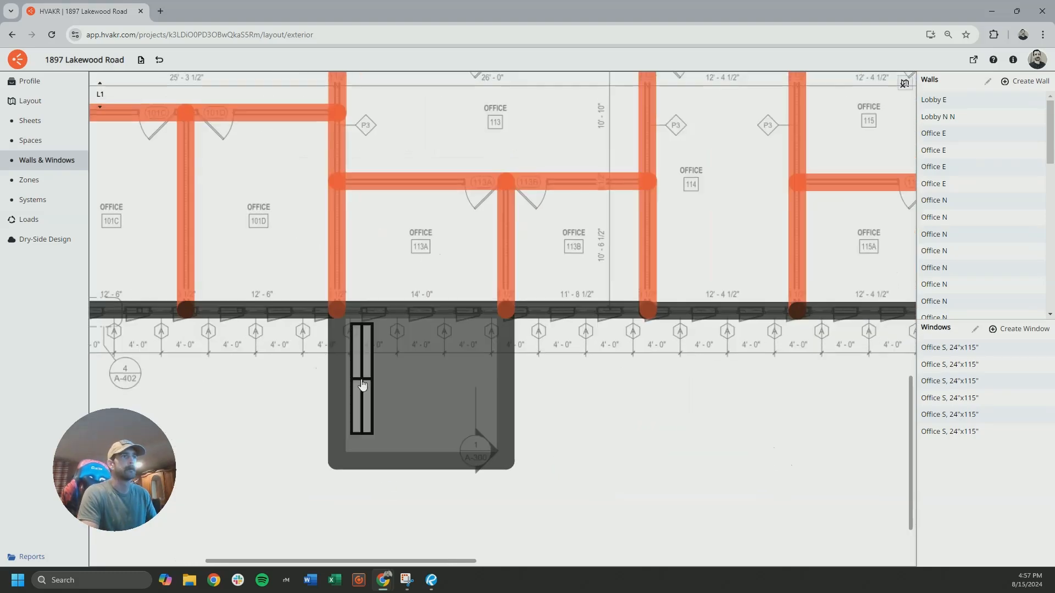
pyautogui.hscroll(3, 441, 318)
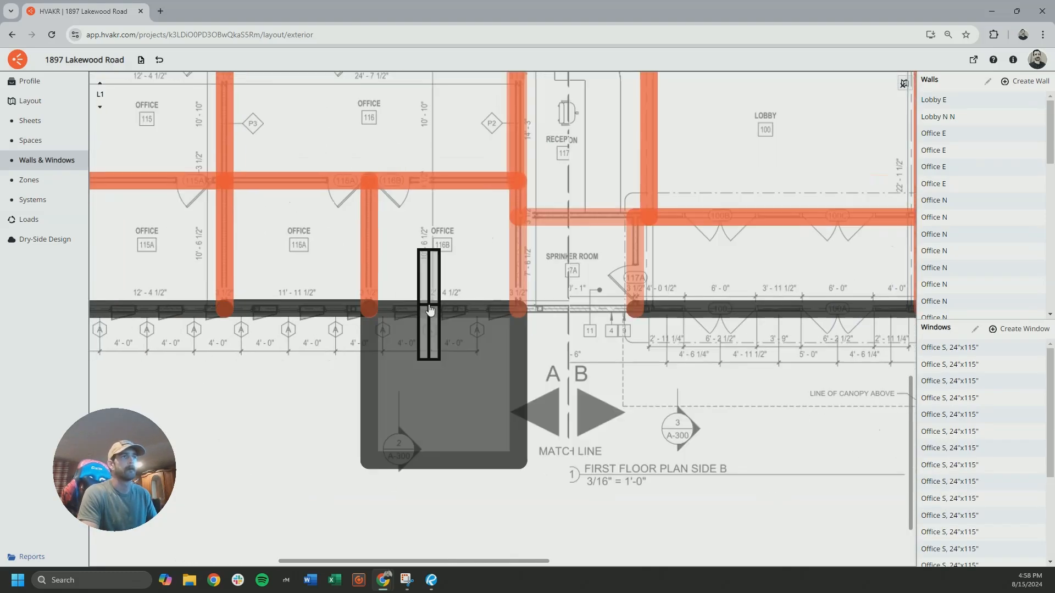
pyautogui.hscroll(12, 477, 352)
pyautogui.click(486, 355)
pyautogui.click(532, 355)
pyautogui.hscroll(7, 582, 356)
pyautogui.click(397, 357)
pyautogui.click(441, 357)
pyautogui.click(490, 358)
pyautogui.click(537, 360)
pyautogui.hscroll(4, 536, 359)
pyautogui.hscroll(5, 484, 335)
pyautogui.click(372, 350)
pyautogui.click(419, 350)
# Place type A windows at the marked positions along the first floor's east wall
pyautogui.hscroll(2, 454, 344)
pyautogui.scroll(2, 455, 344)
pyautogui.click(583, 213)
pyautogui.click(582, 163)
pyautogui.scroll(6, 572, 175)
pyautogui.scroll(4, 492, 311)
pyautogui.click(530, 243)
pyautogui.click(530, 195)
pyautogui.click(530, 151)
# Place type A windows on the first floor's north wall, working west from the northeast corner past offices 112 and 111
pyautogui.hscroll(-4, 529, 160)
pyautogui.click(518, 195)
pyautogui.click(487, 207)
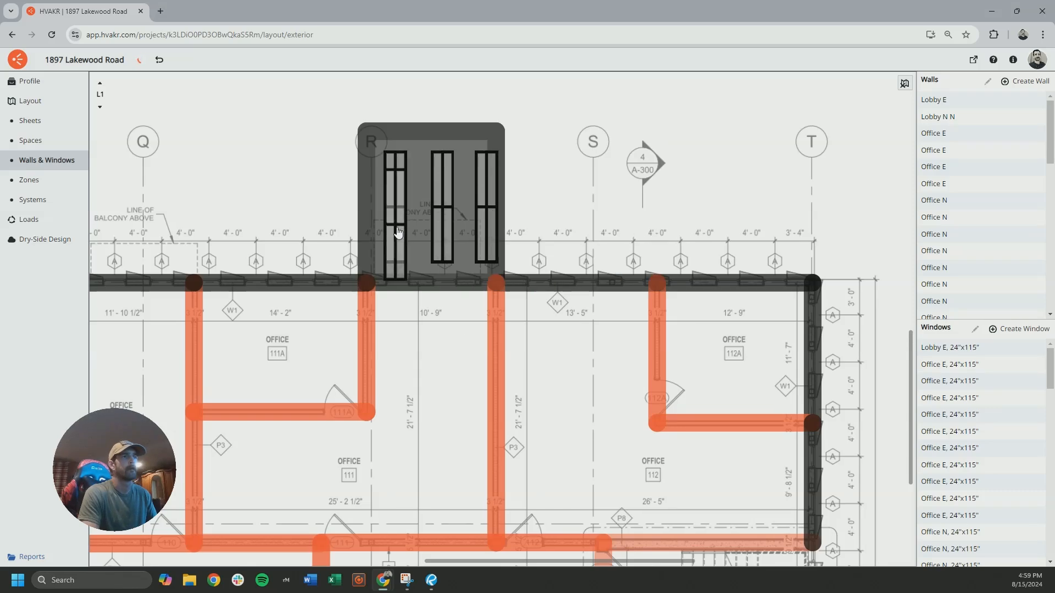
pyautogui.hscroll(-5, 459, 284)
pyautogui.hscroll(-4, 467, 285)
pyautogui.click(521, 265)
pyautogui.click(476, 264)
pyautogui.click(423, 264)
# Fill the remaining marked positions on the first floor's north wall with type A windows, ending at the northwest corner
pyautogui.hscroll(-3, 516, 286)
pyautogui.click(412, 272)
pyautogui.hscroll(-8, 472, 330)
pyautogui.hscroll(-2, 484, 342)
pyautogui.click(266, 324)
pyautogui.click(219, 325)
pyautogui.hscroll(-6, 187, 325)
pyautogui.click(349, 335)
pyautogui.hscroll(-6, 257, 338)
pyautogui.click(410, 333)
pyautogui.click(363, 333)
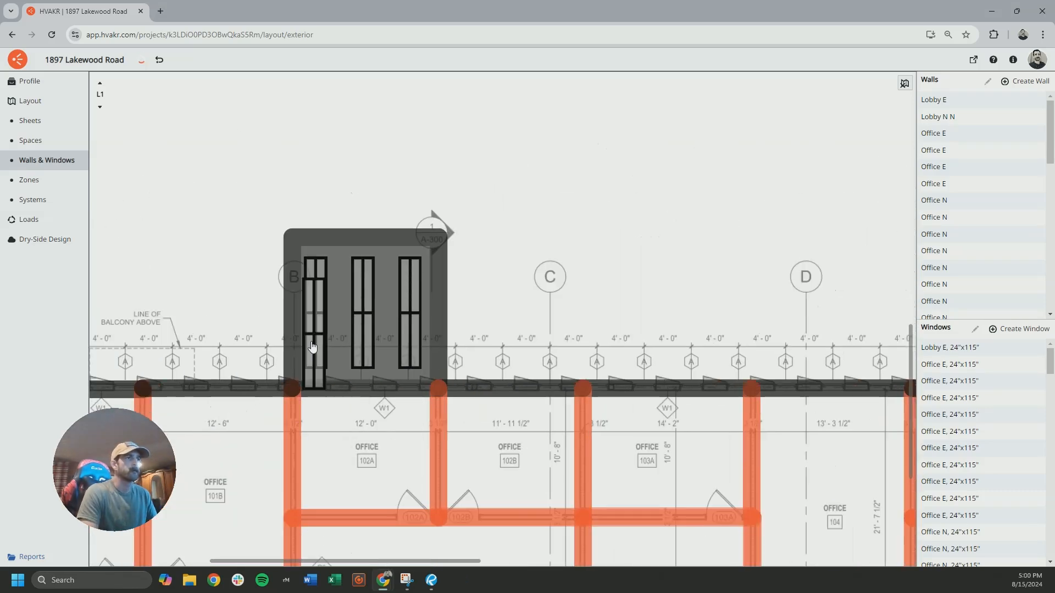
pyautogui.click(316, 336)
pyautogui.hscroll(-4, 316, 337)
pyautogui.click(334, 342)
# Place type A windows down the first floor's west wall, ending with office 101C
pyautogui.scroll(-5, 330, 335)
pyautogui.scroll(-4, 379, 329)
pyautogui.click(405, 240)
pyautogui.scroll(-3, 400, 384)
pyautogui.click(391, 388)
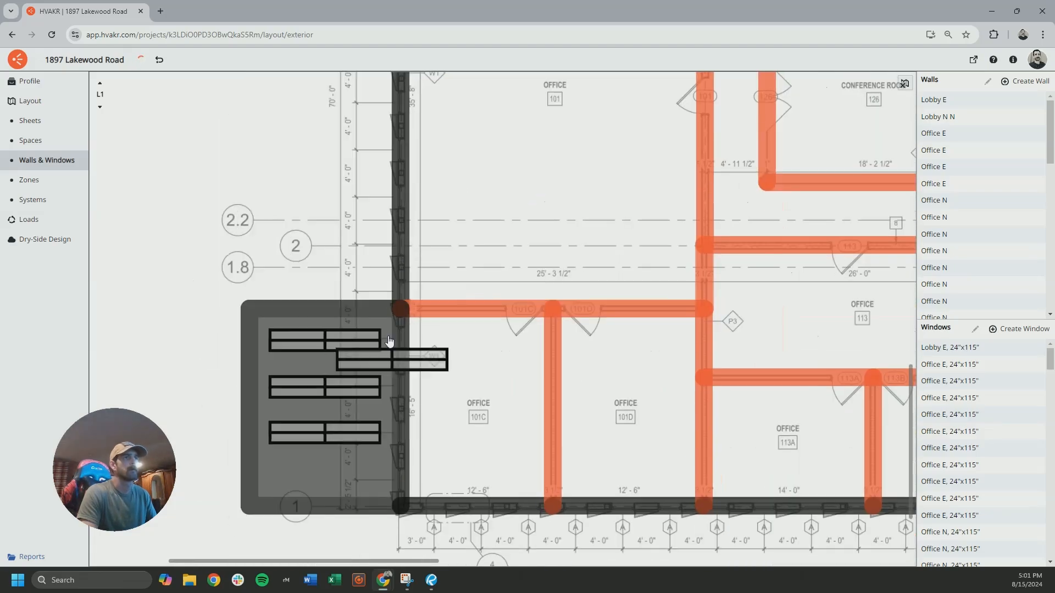
pyautogui.click(390, 435)
# Switch to level L2 and place type A windows along its west wall, starting at office 201B
pyautogui.click(99, 83)
pyautogui.scroll(8, 694, 292)
pyautogui.scroll(-8, 678, 305)
pyautogui.keyDown('ctrl'); pyautogui.scroll(5, 329, 363); pyautogui.keyUp('ctrl')
pyautogui.click(424, 378)
pyautogui.click(425, 315)
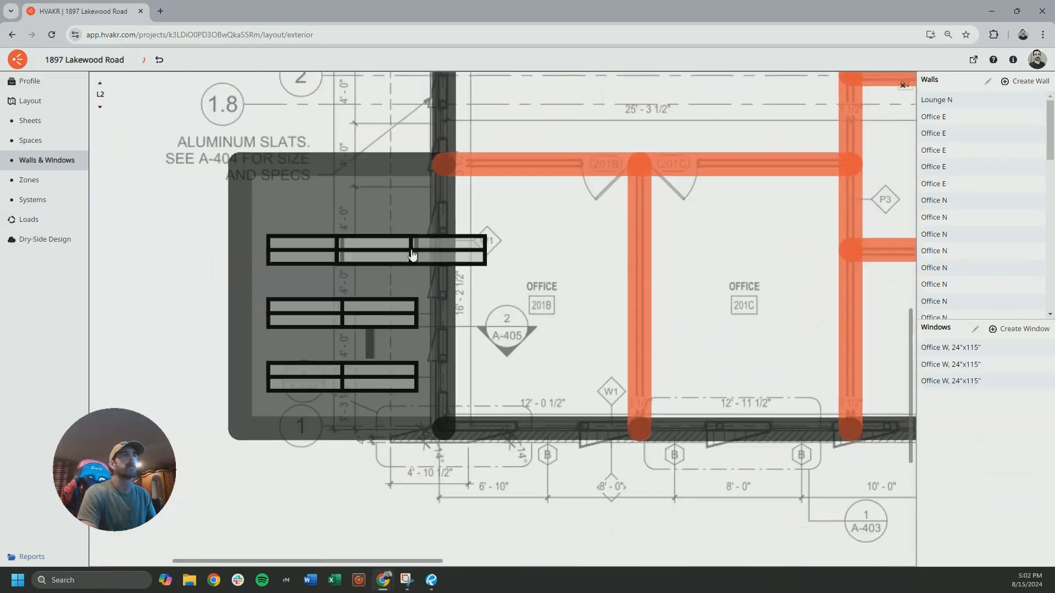
pyautogui.click(413, 248)
pyautogui.scroll(6, 417, 275)
pyautogui.click(446, 455)
pyautogui.click(450, 397)
pyautogui.click(454, 336)
pyautogui.scroll(5, 440, 307)
pyautogui.scroll(5, 451, 274)
pyautogui.keyDown('ctrl'); pyautogui.scroll(-5, 384, 307); pyautogui.keyUp('ctrl')
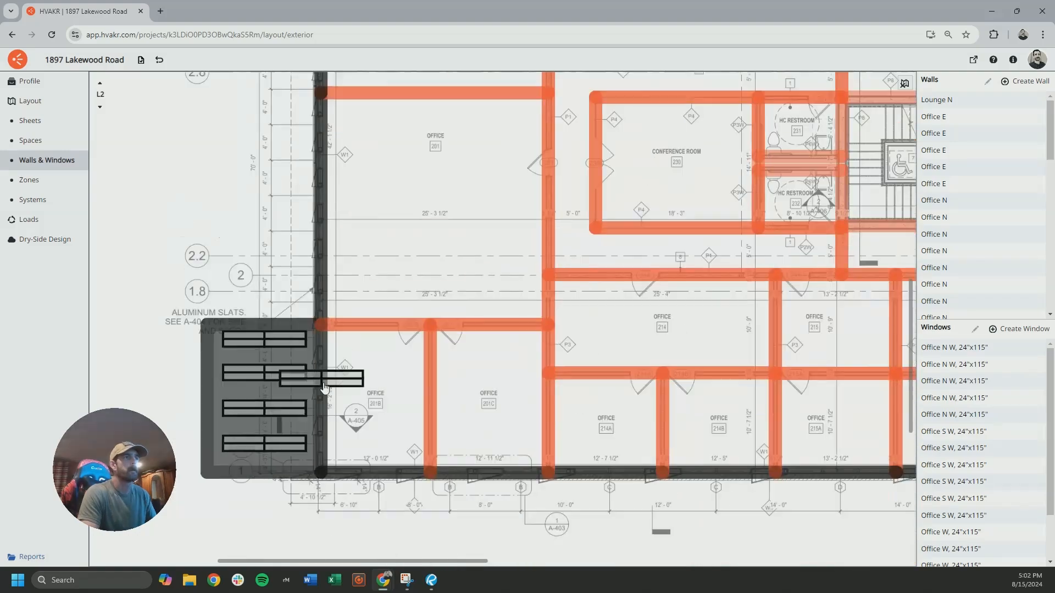
# Place type A windows at the marked positions along level L2's east wall
pyautogui.hscroll(10, 307, 377)
pyautogui.click(478, 345)
pyautogui.scroll(4, 493, 278)
pyautogui.click(483, 277)
pyautogui.click(484, 207)
pyautogui.scroll(6, 544, 240)
pyautogui.click(489, 280)
# Switch to level L3 and place type A windows along its east wall, starting from the northeast corner
pyautogui.click(99, 83)
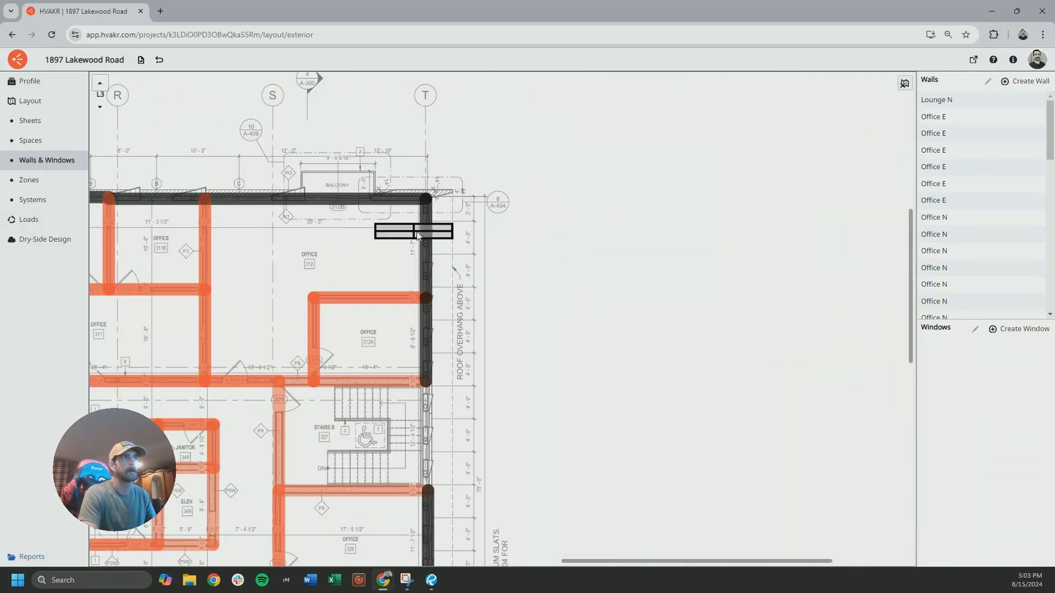
pyautogui.keyDown('ctrl'); pyautogui.scroll(5, 478, 307); pyautogui.keyUp('ctrl')
pyautogui.click(385, 275)
pyautogui.click(398, 341)
pyautogui.scroll(-7, 403, 330)
pyautogui.click(410, 325)
pyautogui.scroll(-5, 423, 321)
pyautogui.click(436, 315)
pyautogui.keyDown('ctrl'); pyautogui.scroll(-5, 418, 330); pyautogui.keyUp('ctrl')
# Place type A windows along level L3's west wall up to office 301A, and finish placing windows
pyautogui.hscroll(-10, 314, 343)
pyautogui.keyDown('ctrl'); pyautogui.scroll(5, 313, 343); pyautogui.keyUp('ctrl')
pyautogui.click(333, 399)
pyautogui.click(336, 316)
pyautogui.click(341, 239)
pyautogui.scroll(9, 362, 219)
pyautogui.scroll(4, 404, 286)
pyautogui.click(419, 400)
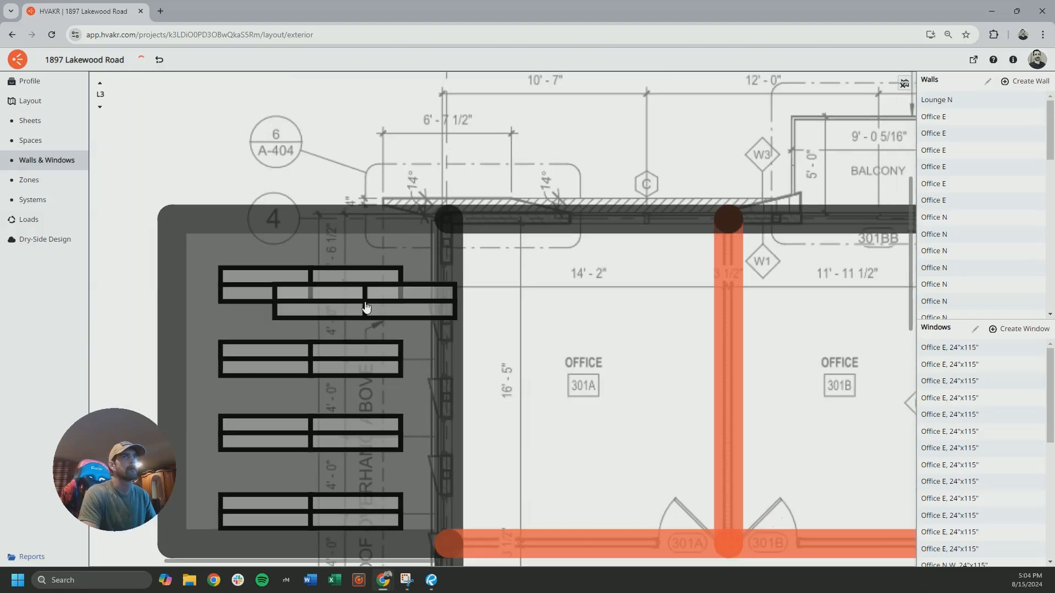
pyautogui.keyDown('ctrl'); pyautogui.scroll(-8, 363, 302); pyautogui.keyUp('ctrl')
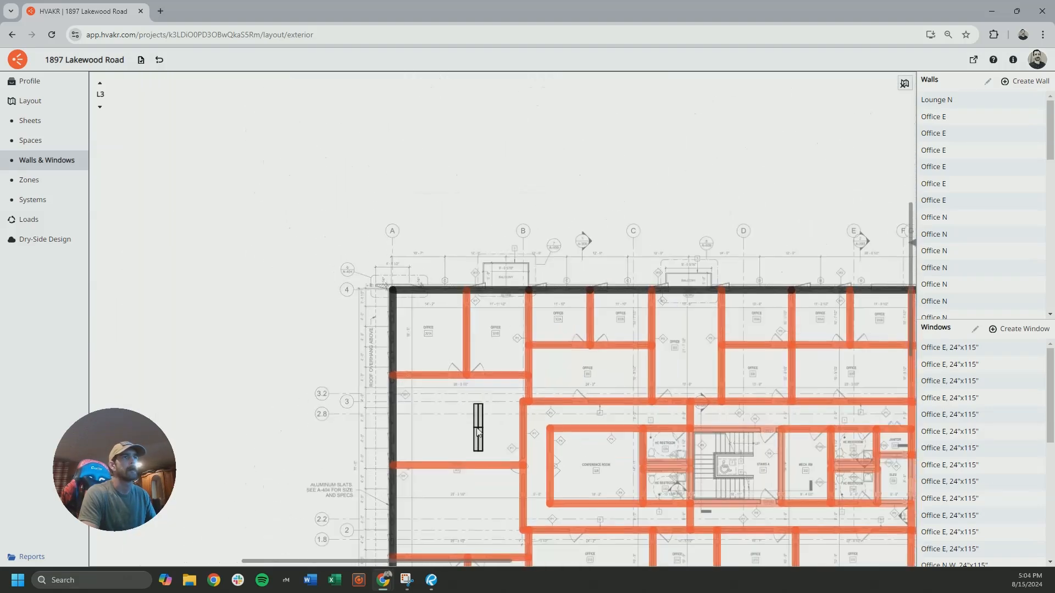
pyautogui.press('Escape')
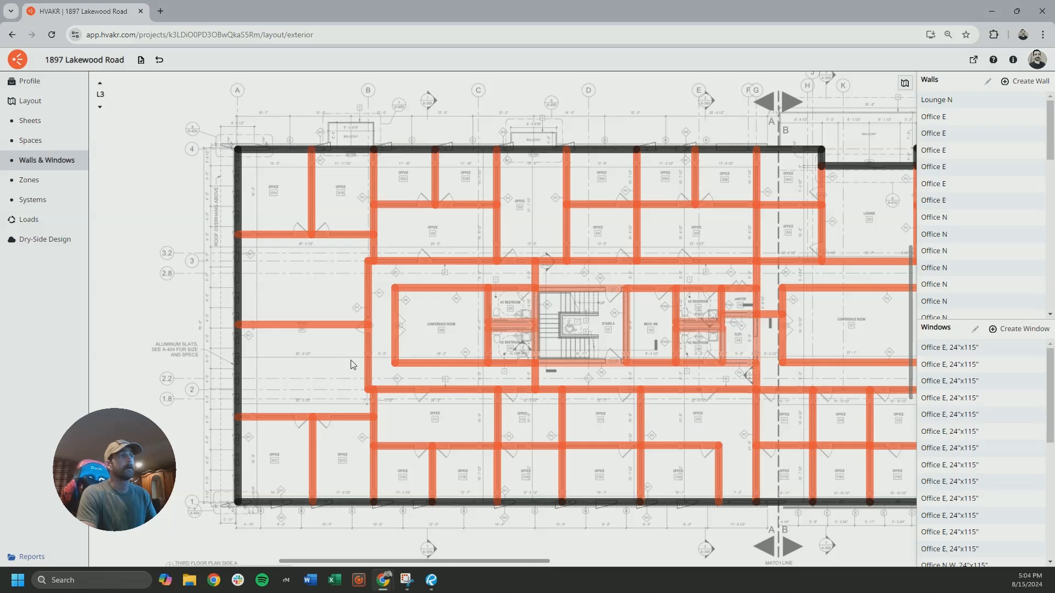
# Review the window coverage along the exterior walls on levels L3, L2 and L1
pyautogui.moveTo(395, 382); pyautogui.dragTo(329, 359, button='middle')
pyautogui.moveTo(172, 312); pyautogui.dragTo(195, 284, button='middle')
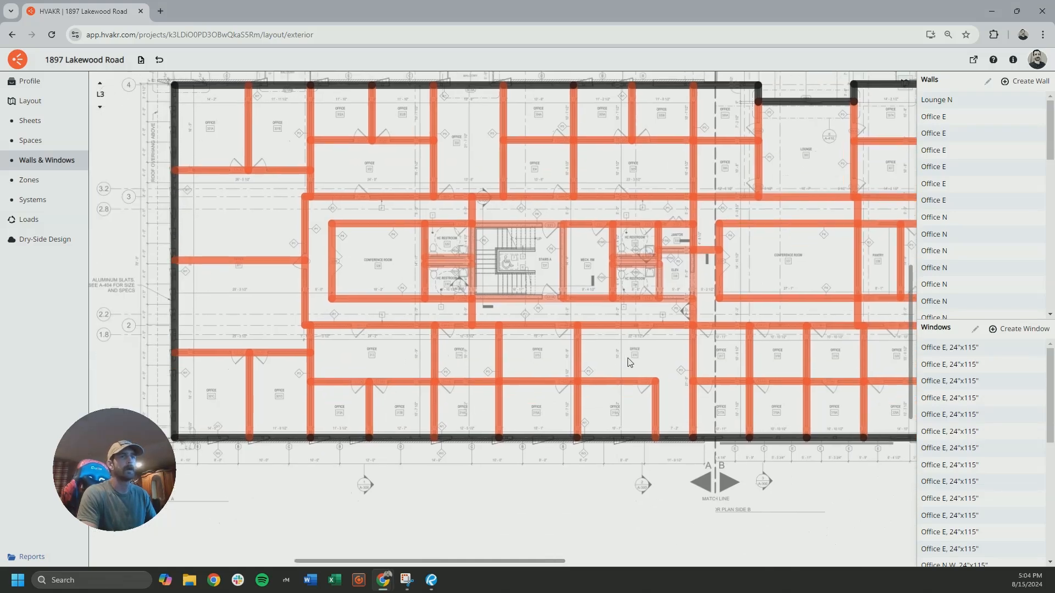
pyautogui.moveTo(623, 358); pyautogui.dragTo(365, 345, button='middle')
pyautogui.moveTo(611, 325); pyautogui.dragTo(408, 383, button='middle')
pyautogui.moveTo(686, 329); pyautogui.dragTo(392, 327, button='middle')
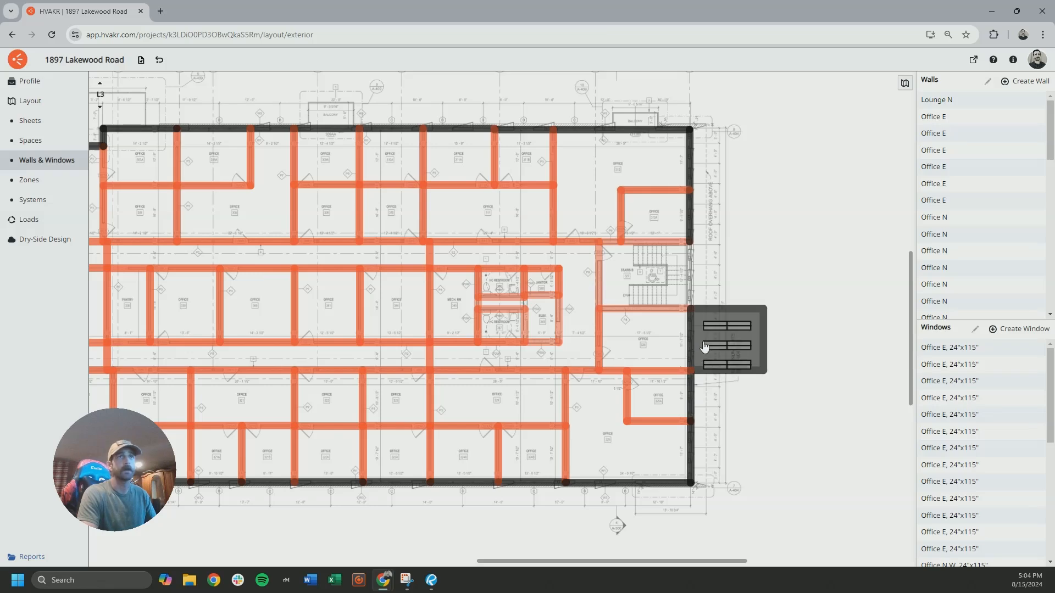
pyautogui.click(99, 106)
pyautogui.click(100, 107)
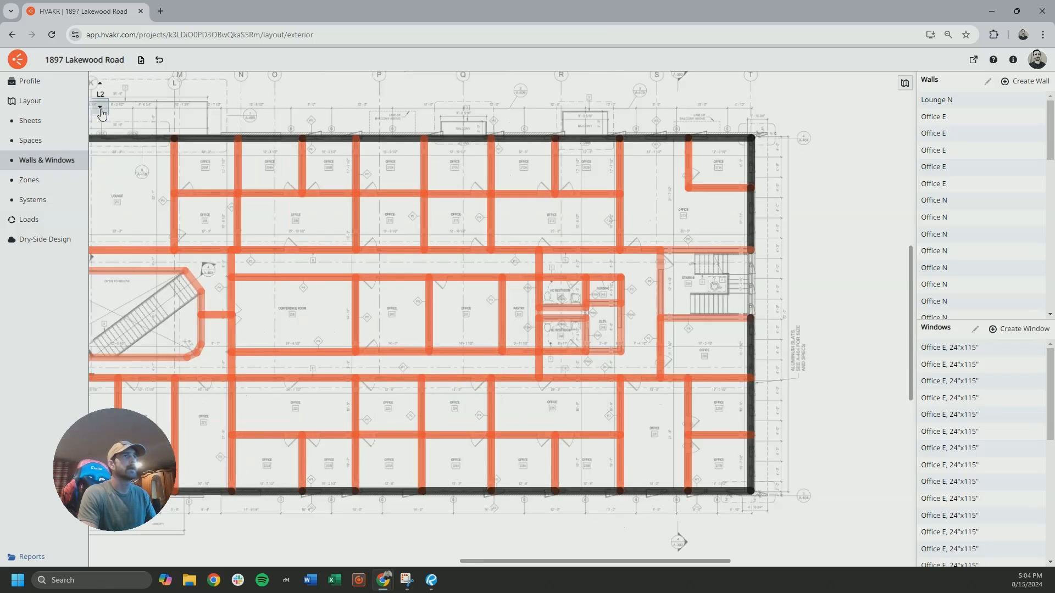
pyautogui.moveTo(276, 232); pyautogui.dragTo(514, 292)
pyautogui.scroll(-3, 457, 265)
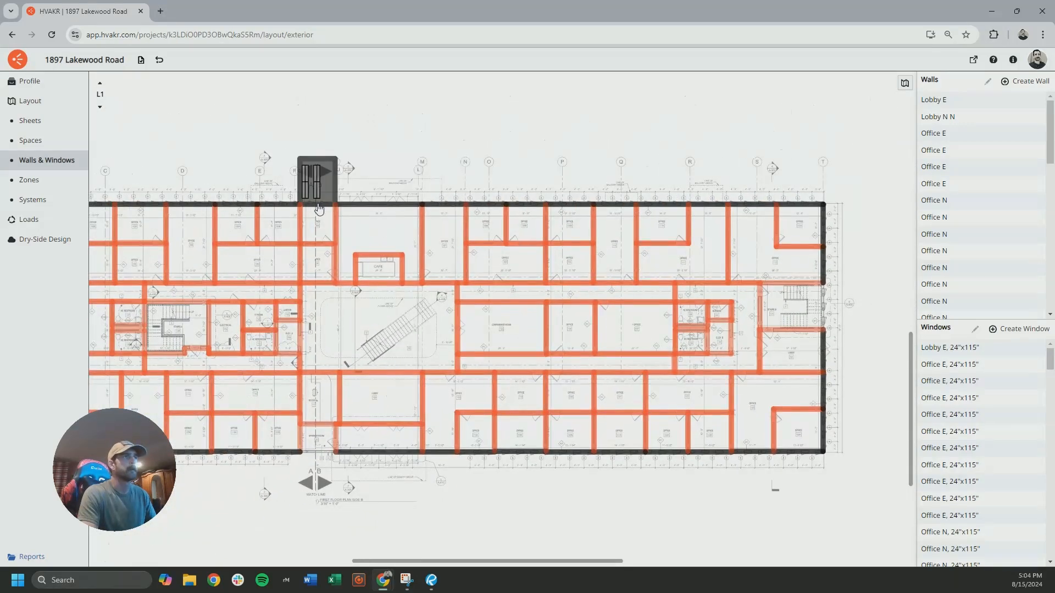
pyautogui.moveTo(270, 261); pyautogui.dragTo(363, 154)
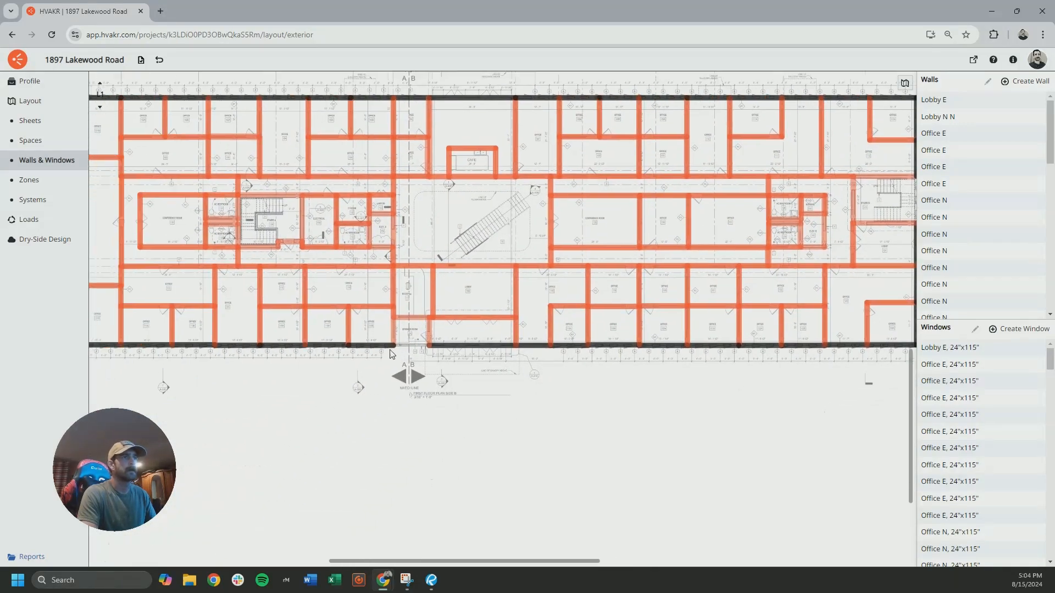
# Examine the lobby entrance wall on the first floor plan and bring the exterior elevations into view
pyautogui.scroll(5, 499, 355)
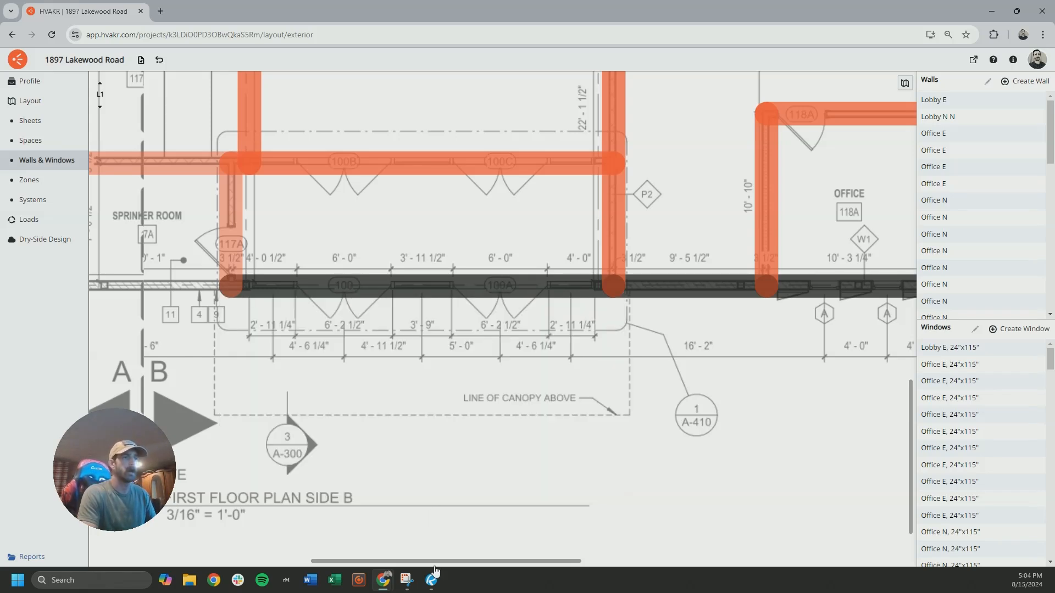
pyautogui.scroll(-7, 442, 318)
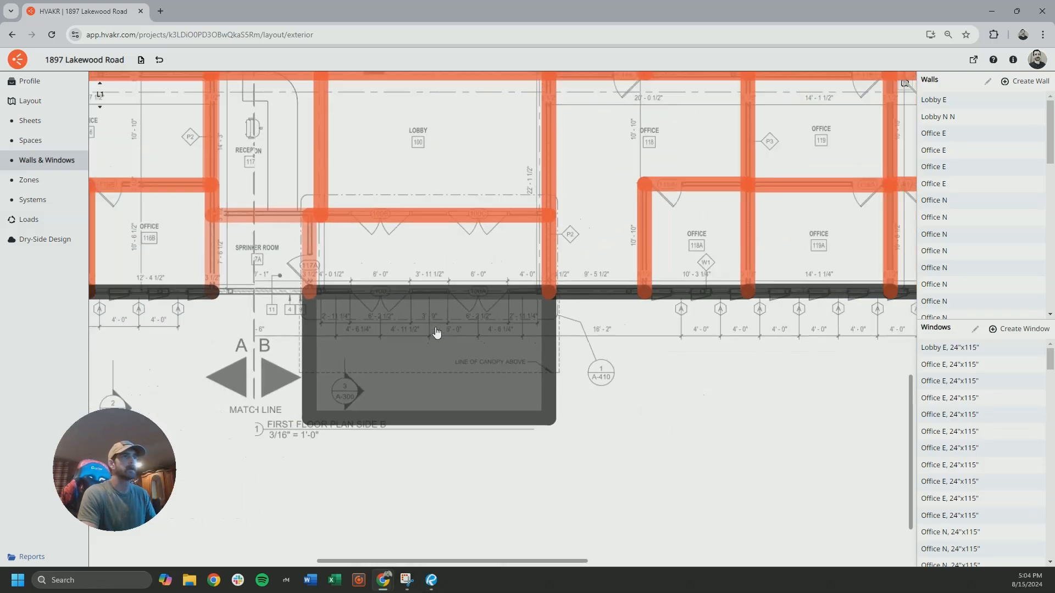
pyautogui.moveTo(464, 172); pyautogui.dragTo(497, 424, button='middle')
pyautogui.scroll(-10, 460, 245)
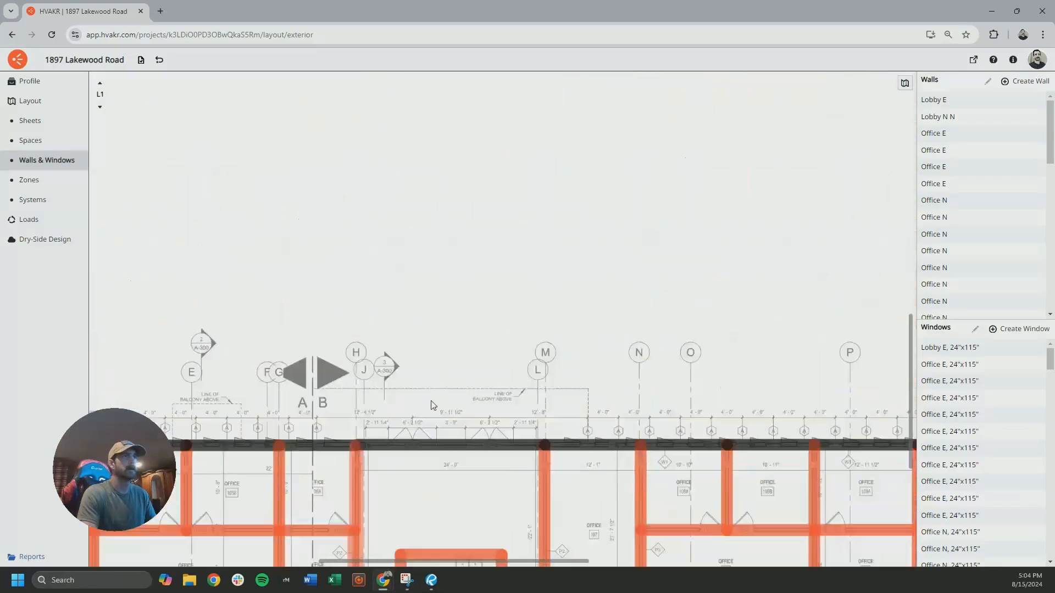
pyautogui.scroll(10, 468, 275)
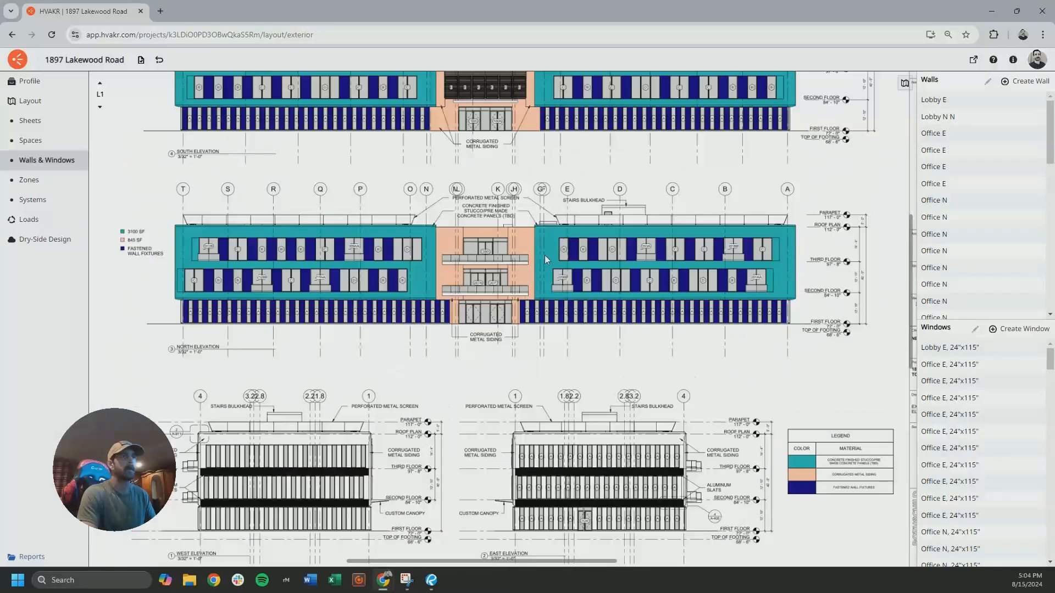
pyautogui.moveTo(545, 255); pyautogui.dragTo(506, 323, button='middle')
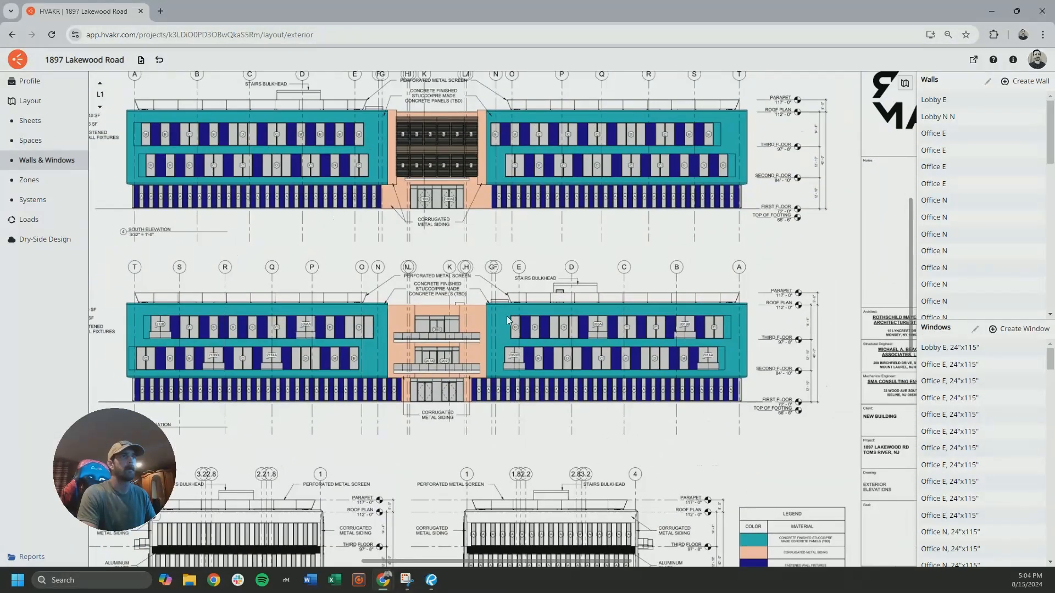
# Examine the entrance glazing at doors 100 and 100A on the south elevation, and check the window schedule snip for its size
pyautogui.scroll(5, 460, 202)
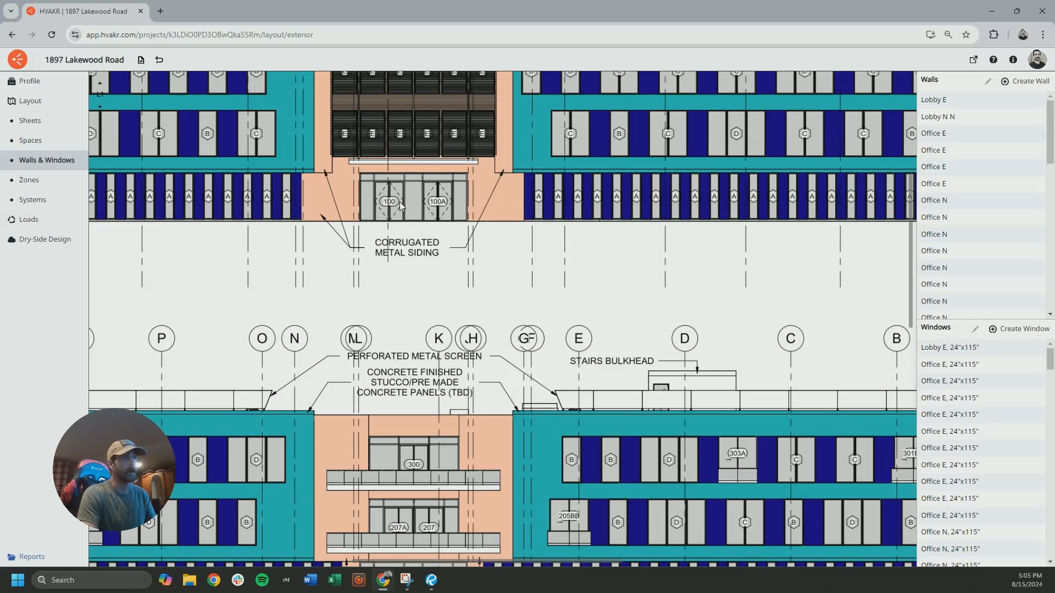
pyautogui.scroll(4, 414, 211)
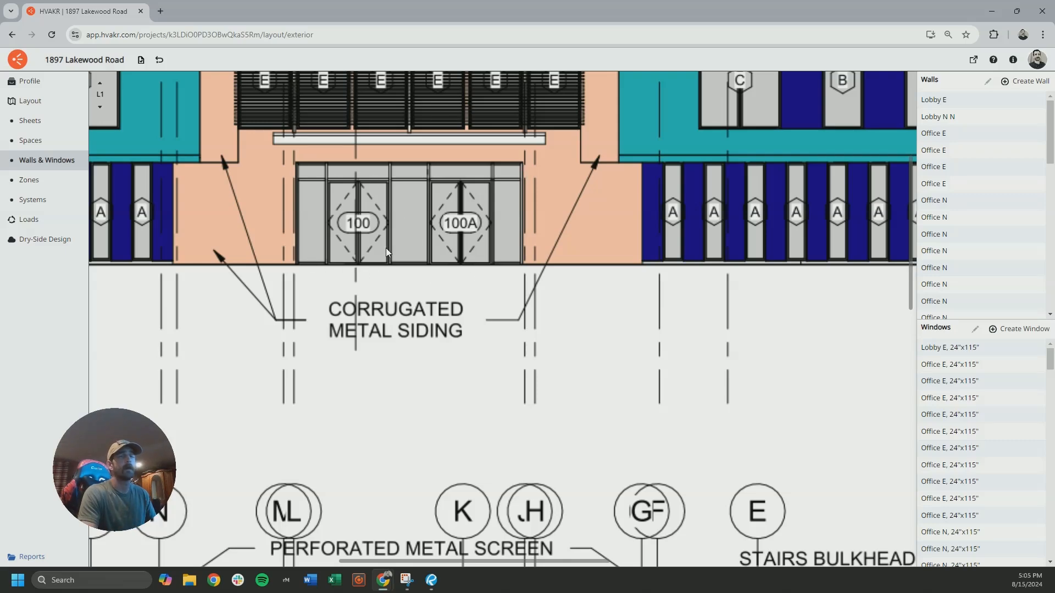
pyautogui.scroll(-5, 413, 252)
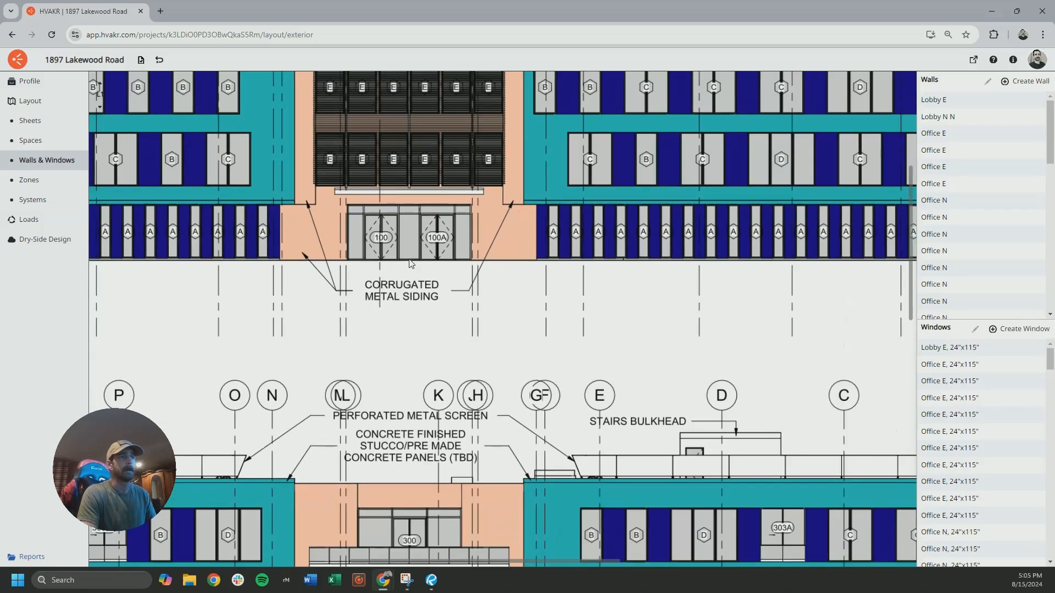
pyautogui.moveTo(418, 259)
pyautogui.mouseDown()
pyautogui.moveTo(453, 328)
pyautogui.moveTo(402, 321)
pyautogui.mouseUp()
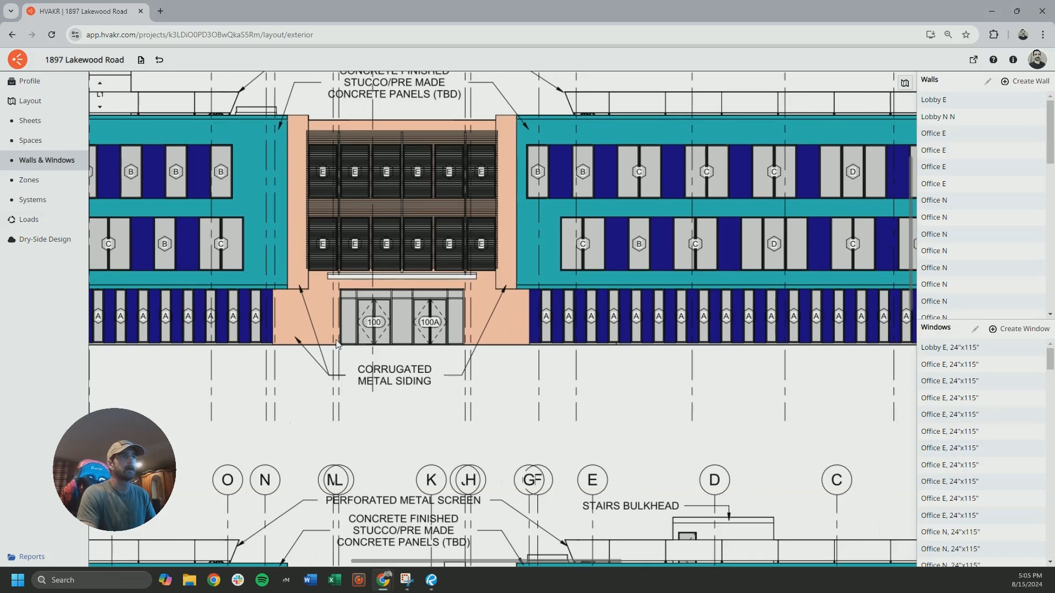
pyautogui.click(407, 577)
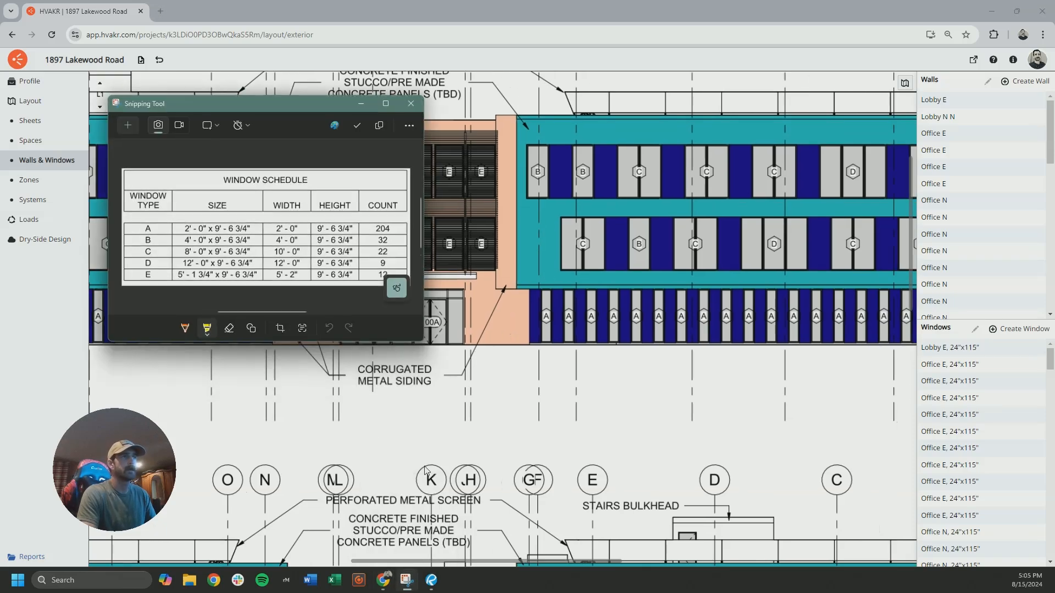
pyautogui.click(361, 104)
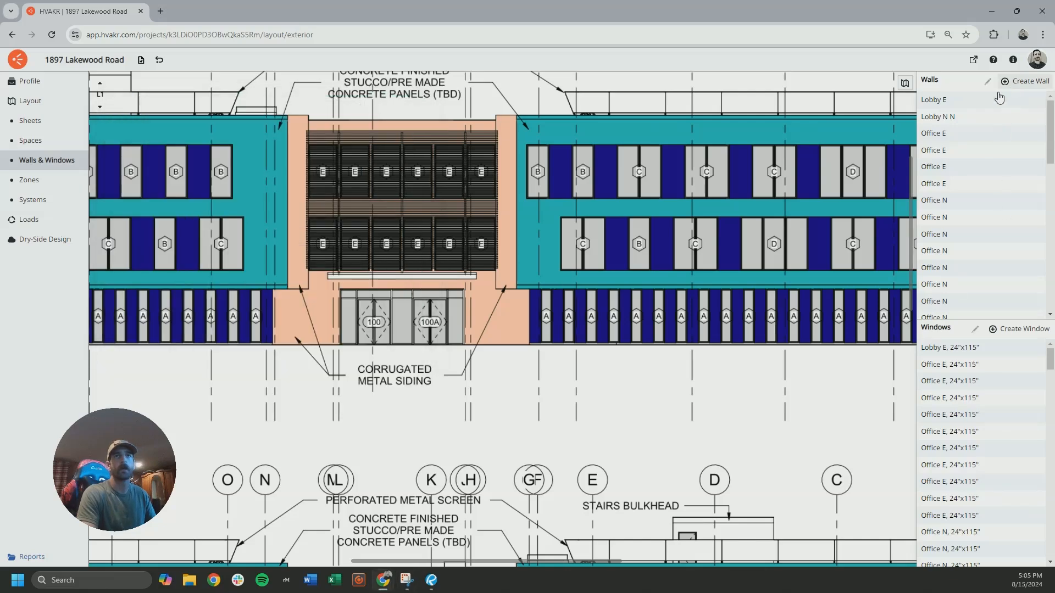
# Measure the width and height of the entrance glazing at doors 100 and 100A on the south elevation with a temporary space outline
pyautogui.click(48, 141)
pyautogui.click(996, 80)
pyautogui.scroll(5, 430, 327)
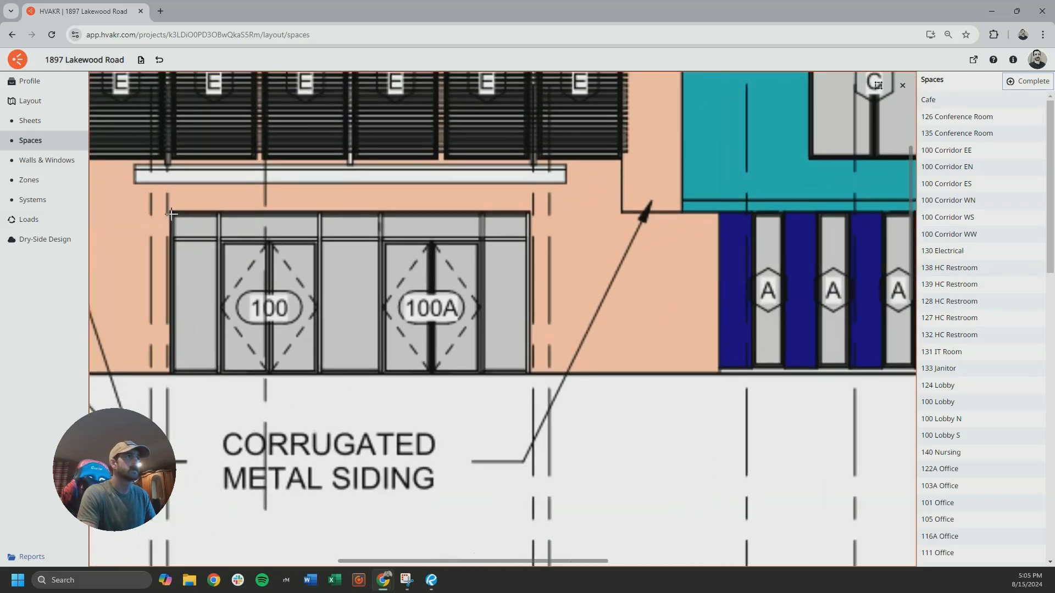
pyautogui.click(172, 212)
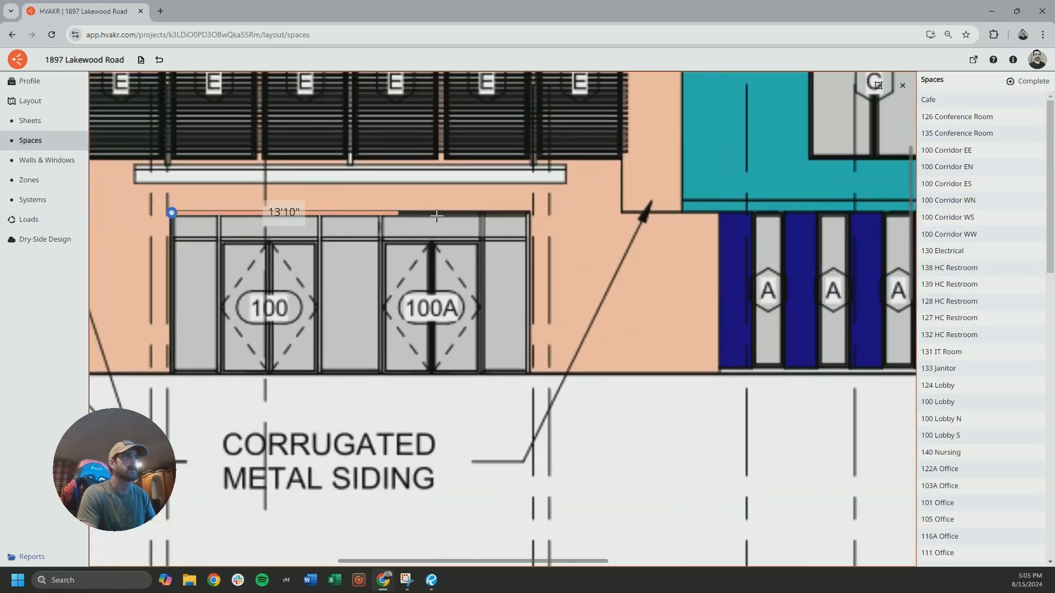
pyautogui.click(530, 212)
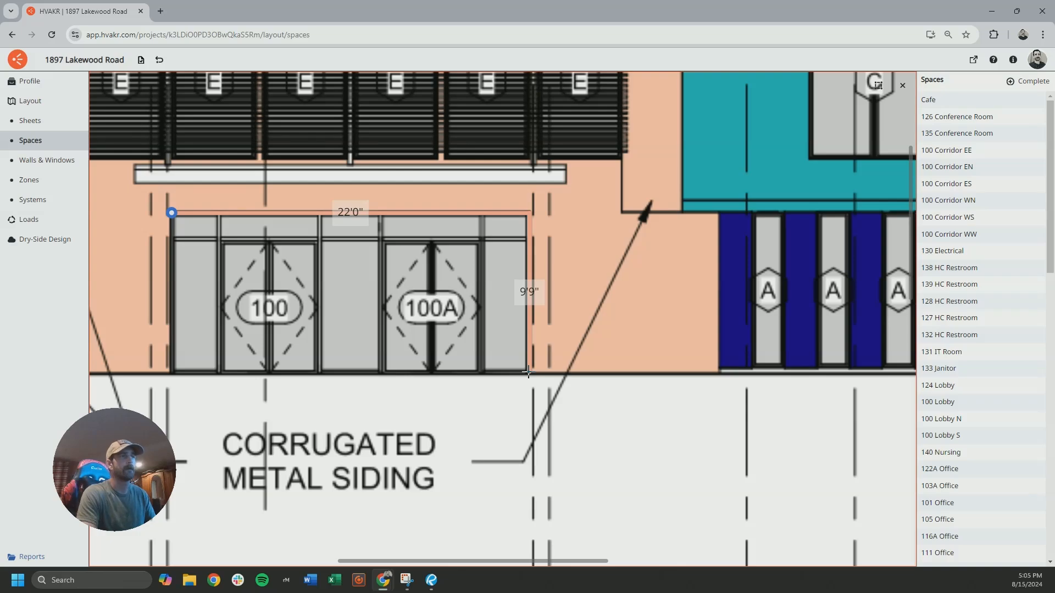
pyautogui.click(528, 372)
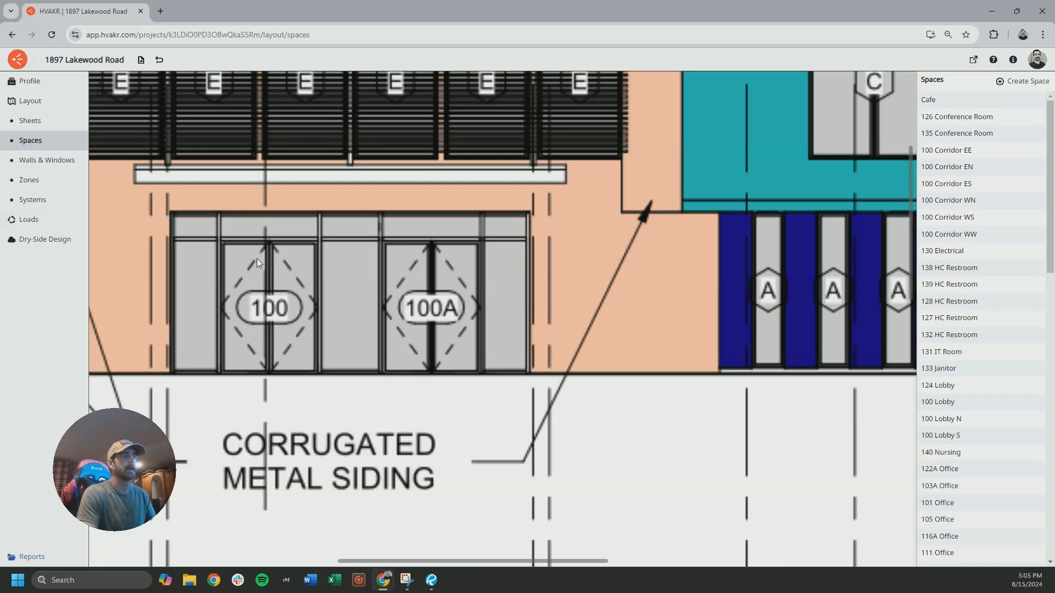
# Review the entrance on the north elevation and bring the 100 Vestibule's exterior wall on the L1 floor plan into view
pyautogui.scroll(-10, 335, 299)
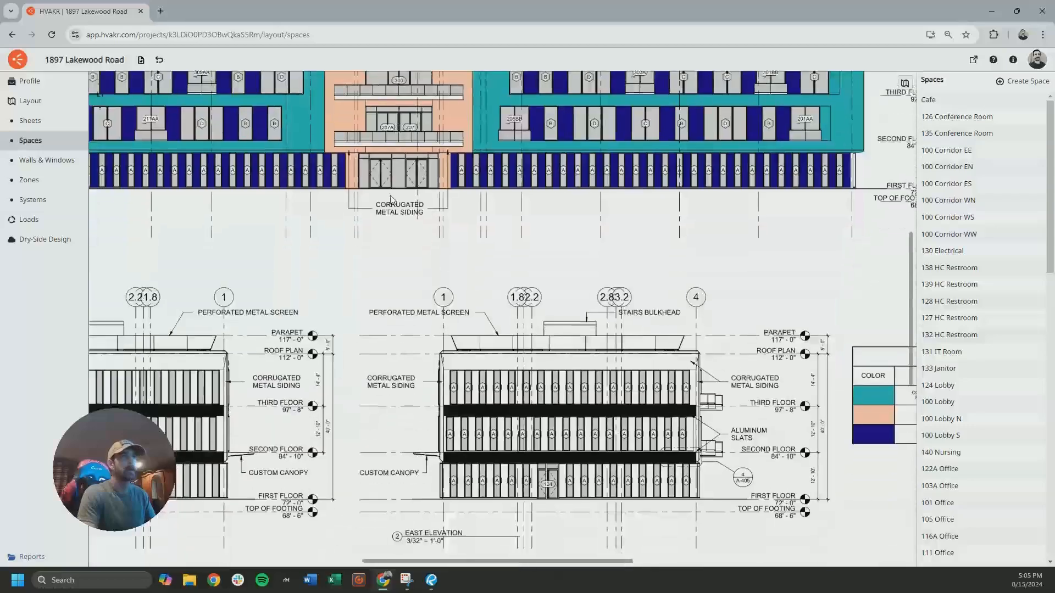
pyautogui.moveTo(399, 258); pyautogui.dragTo(406, 475, button='middle')
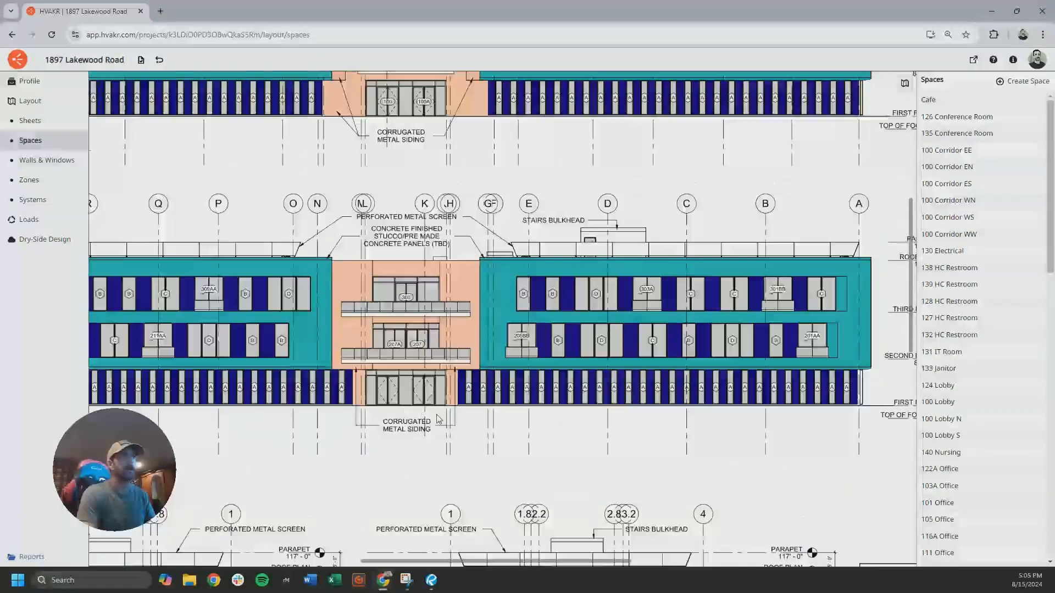
pyautogui.moveTo(427, 267); pyautogui.dragTo(444, 417, button='middle')
pyautogui.moveTo(299, 232); pyautogui.dragTo(485, 368, button='middle')
pyautogui.moveTo(463, 408); pyautogui.dragTo(340, 156, button='middle')
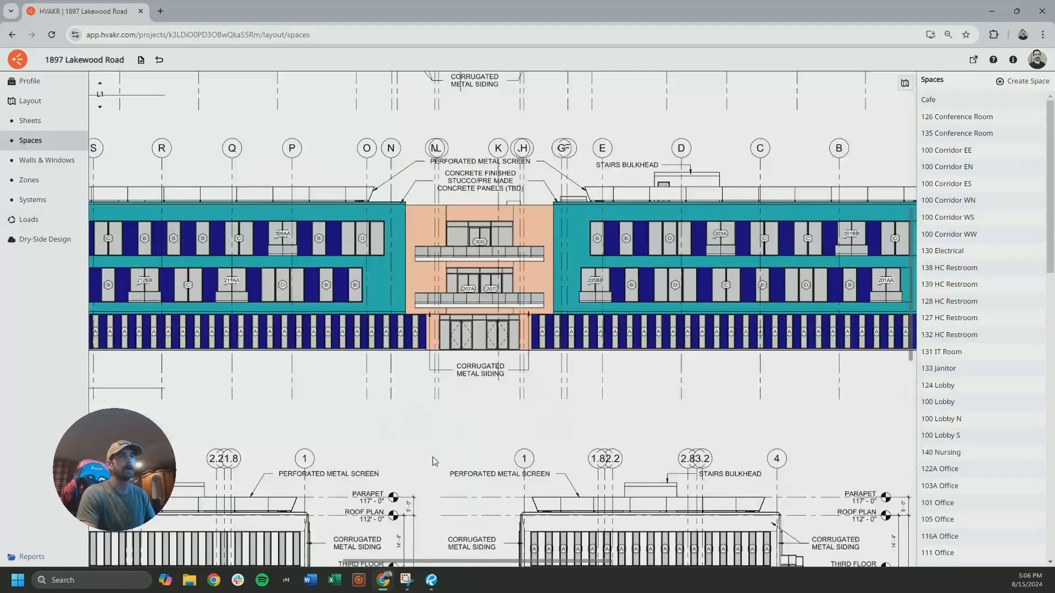
pyautogui.moveTo(437, 452); pyautogui.dragTo(462, 192, button='middle')
pyautogui.moveTo(475, 443)
pyautogui.mouseDown(button='middle')
pyautogui.moveTo(448, 191)
pyautogui.moveTo(469, 241)
pyautogui.mouseUp(button='middle')
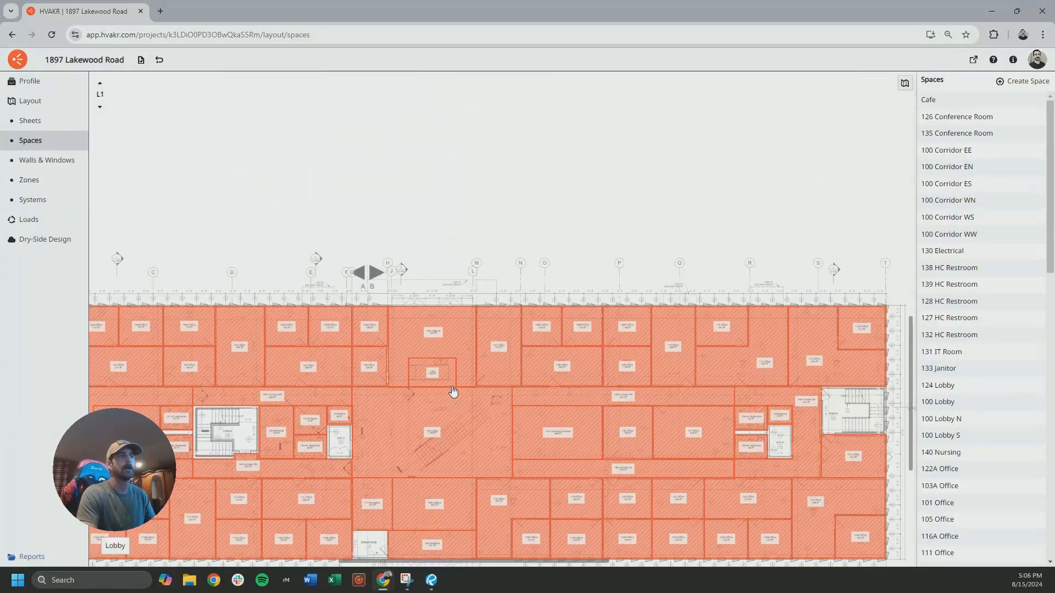
pyautogui.moveTo(453, 416); pyautogui.dragTo(467, 191, button='middle')
pyautogui.scroll(5, 445, 347)
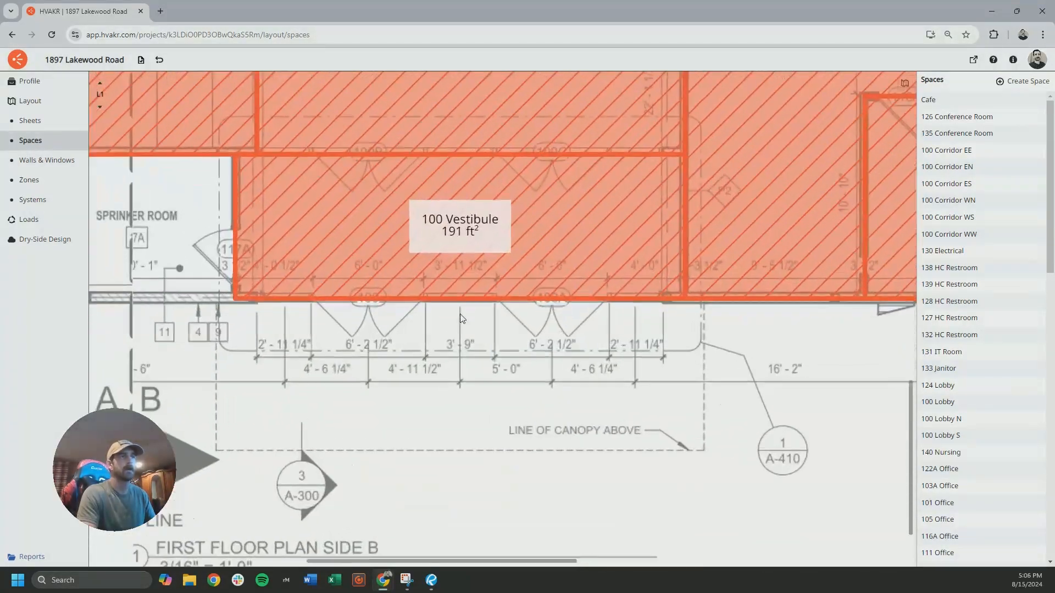
# Create a window 22 ft wide and 9 ft 9 in high with the type Std 90.1 - Non-Res - CZ 4 - Entrance Door
pyautogui.click(66, 160)
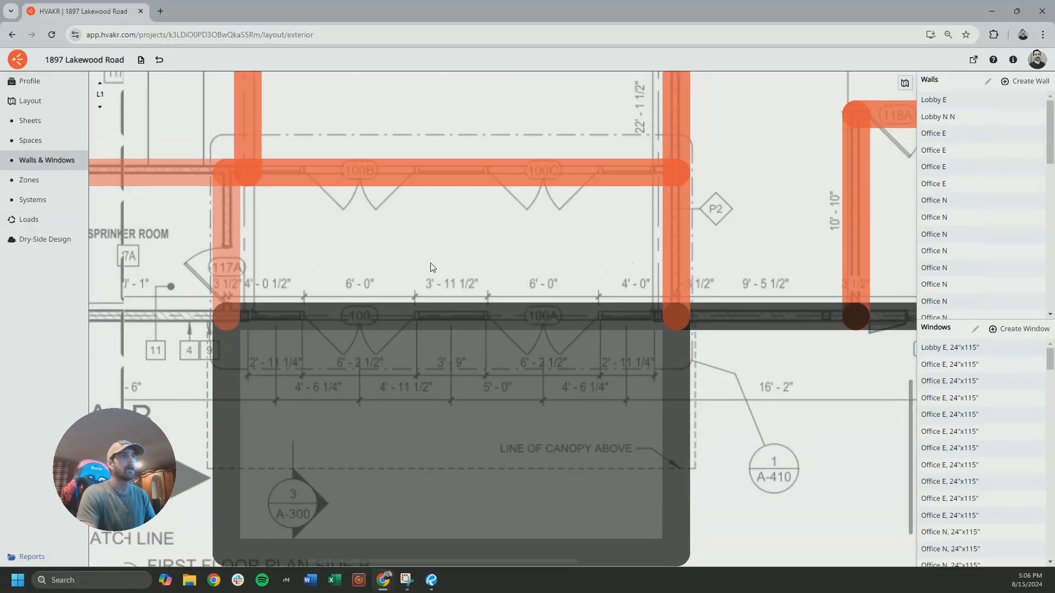
pyautogui.click(1026, 331)
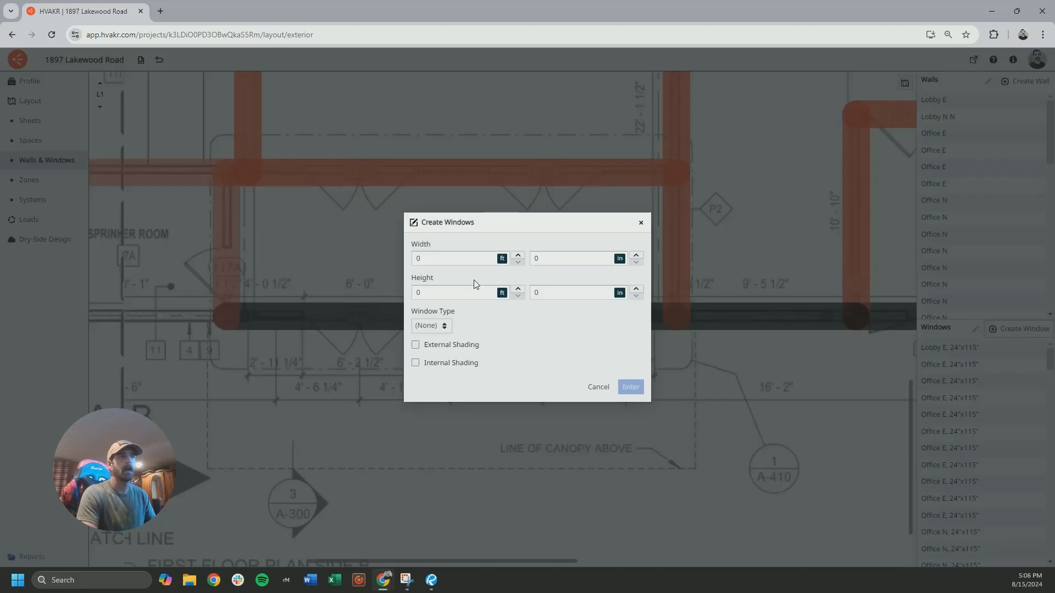
pyautogui.click(428, 292)
pyautogui.press('Tab')
pyautogui.write('9')
pyautogui.click(431, 325)
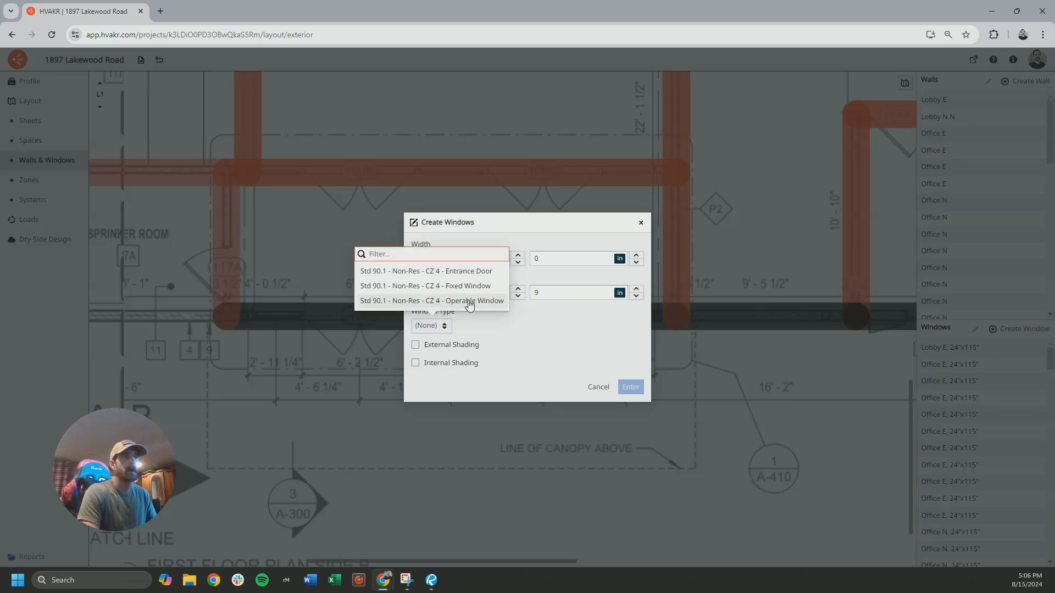
pyautogui.click(472, 272)
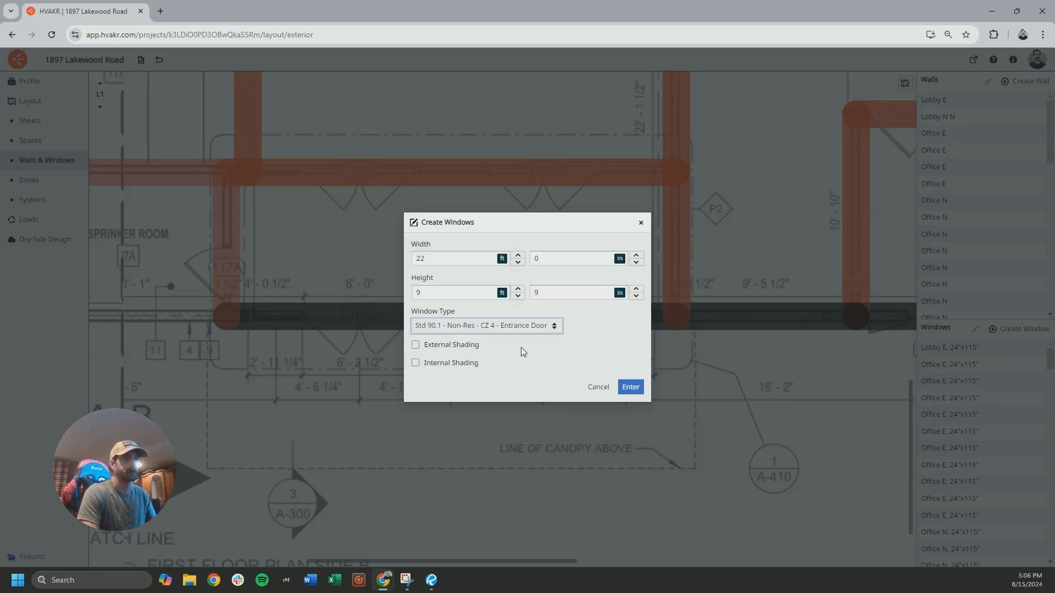
pyautogui.click(630, 386)
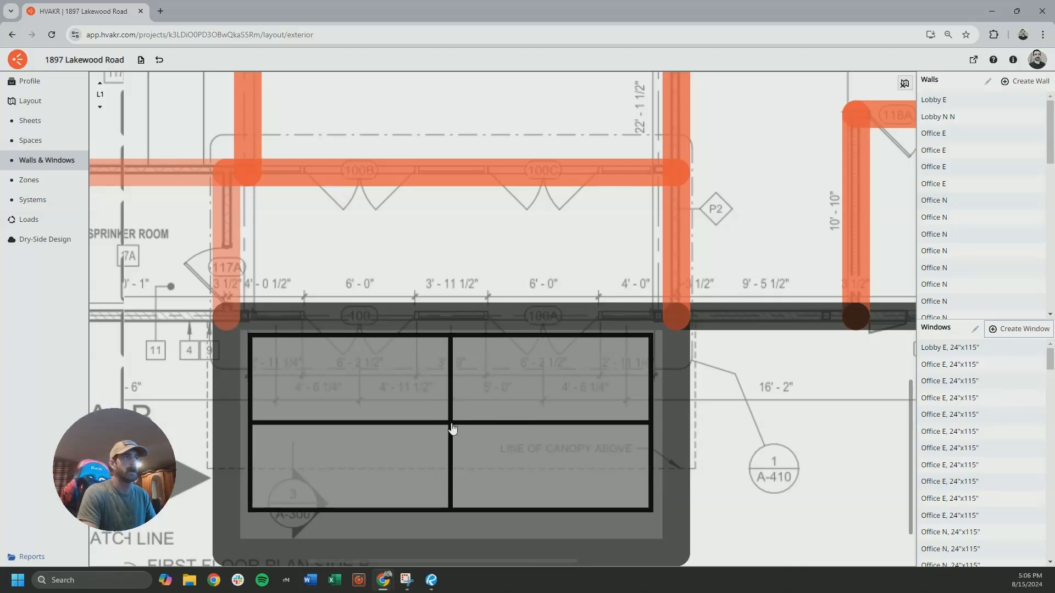
# Place the entrance window on the 100 Vestibule's south exterior wall at doors 100 and 100A, and show its properties
pyautogui.click(452, 430)
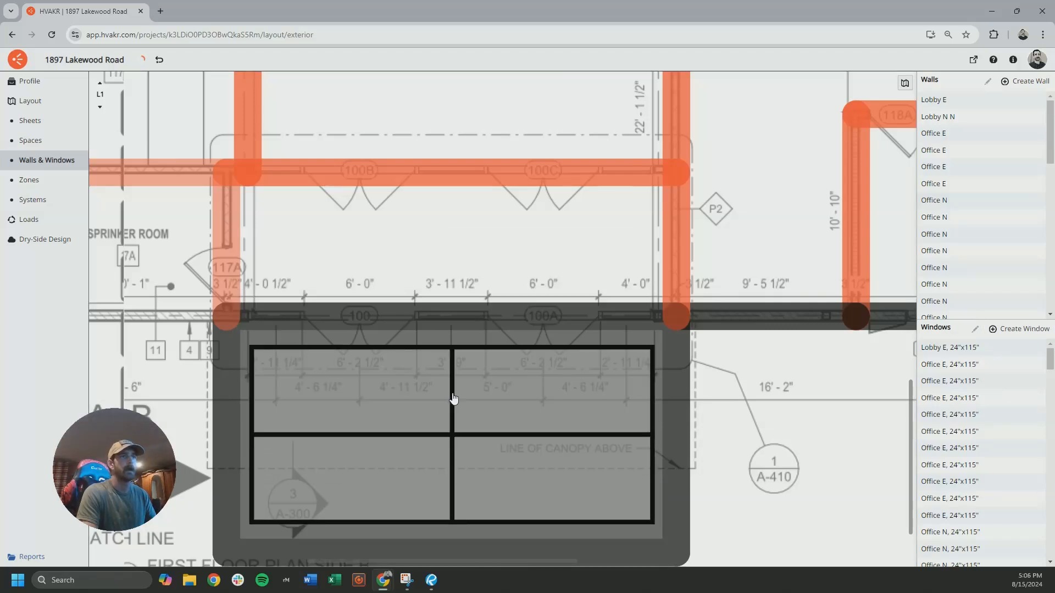
pyautogui.click(475, 411)
pyautogui.moveTo(945, 402); pyautogui.dragTo(947, 280)
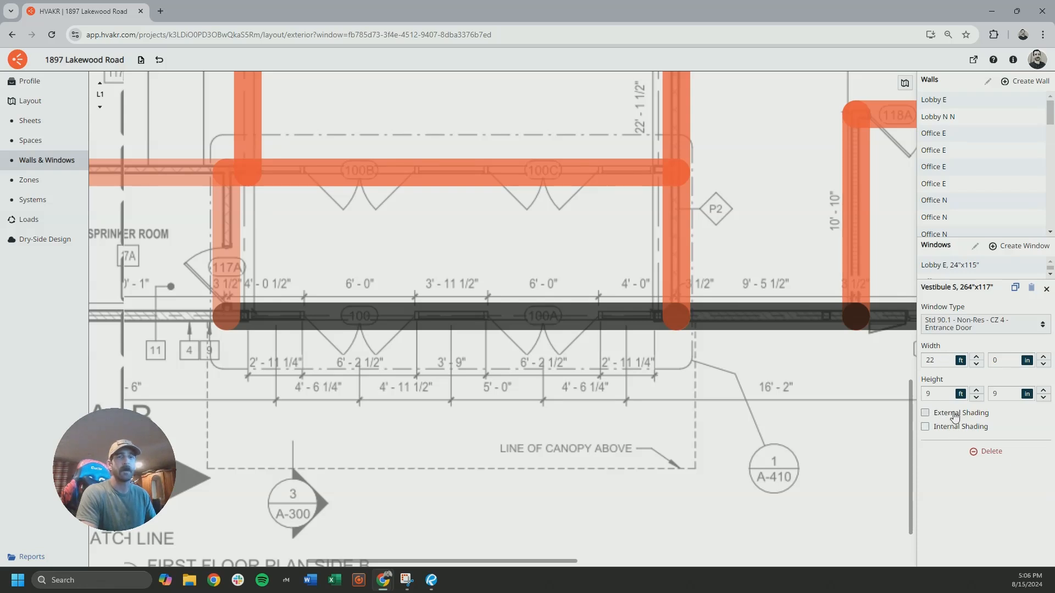
# Switch to the Lakewood Rd drawing set in Bluebeam Revu and open sheet A-313 with the front screen and canopy details
pyautogui.moveTo(432, 579)
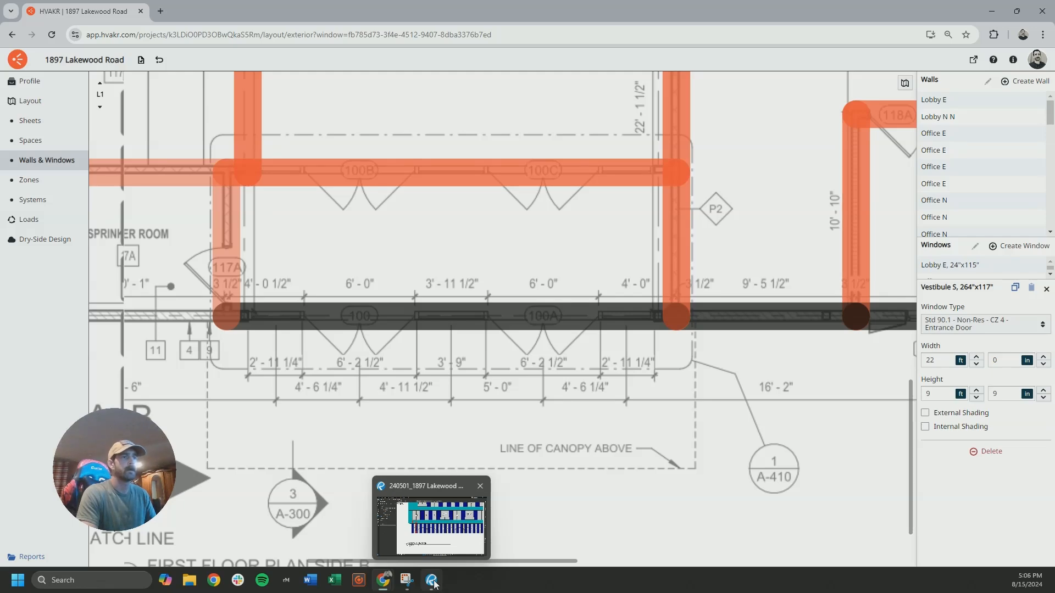
pyautogui.click(433, 581)
pyautogui.scroll(-5, 379, 364)
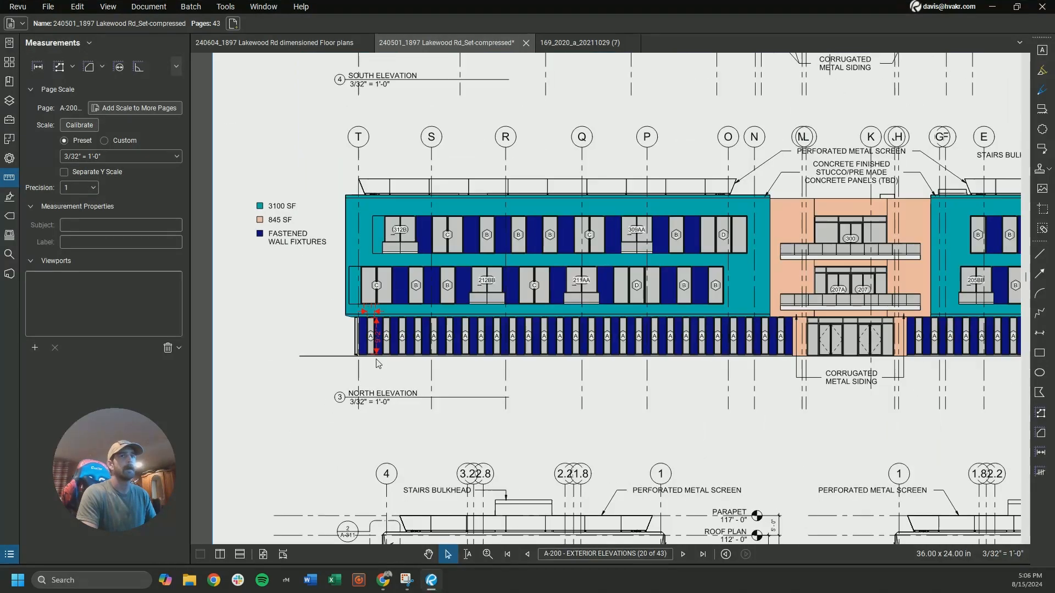
pyautogui.moveTo(870, 357); pyautogui.dragTo(635, 366, button='middle')
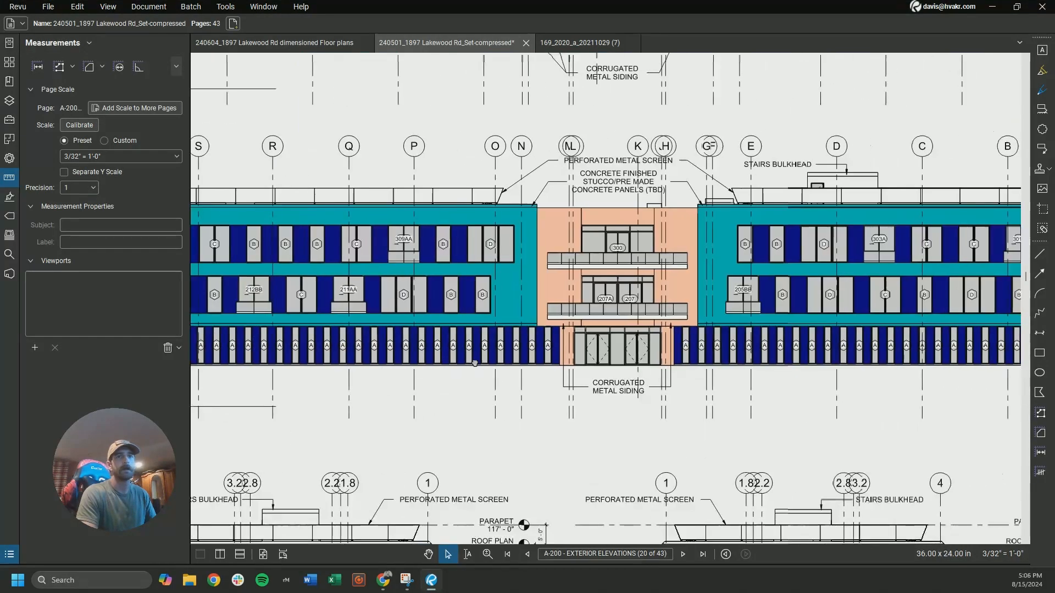
pyautogui.click(9, 62)
pyautogui.scroll(-5, 106, 241)
pyautogui.scroll(1, 106, 241)
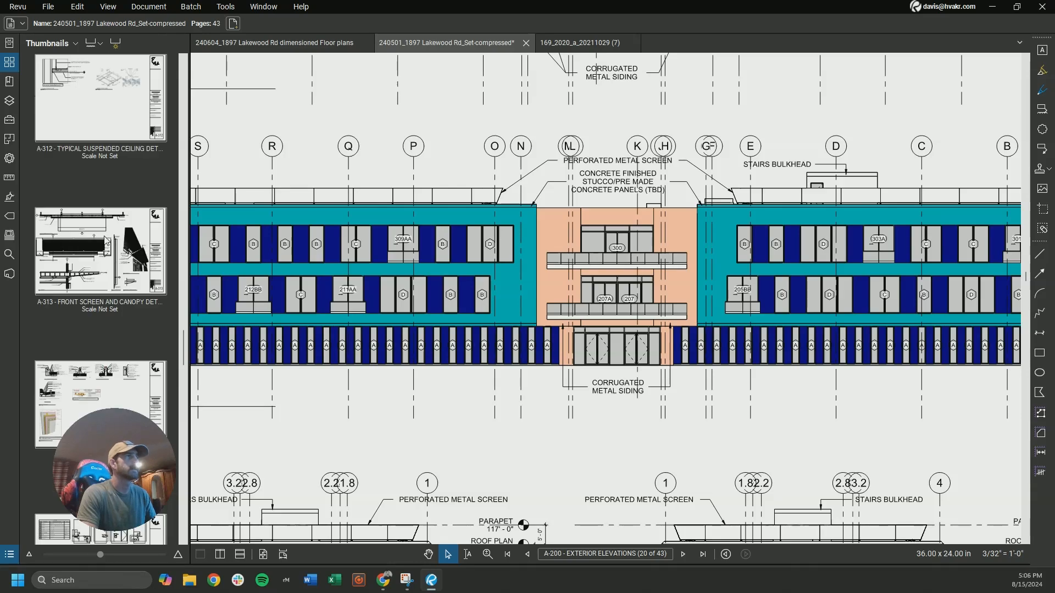
pyautogui.click(106, 241)
pyautogui.scroll(-3, 399, 334)
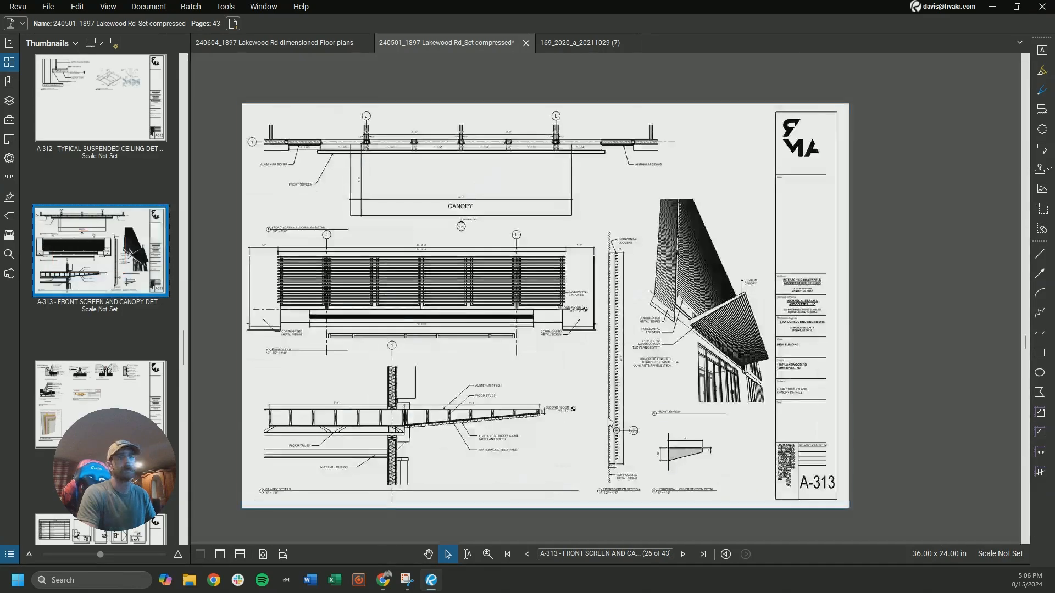
# Examine the custom canopy above the entrance doors in the front 3D view on sheet A-313
pyautogui.scroll(2, 632, 406)
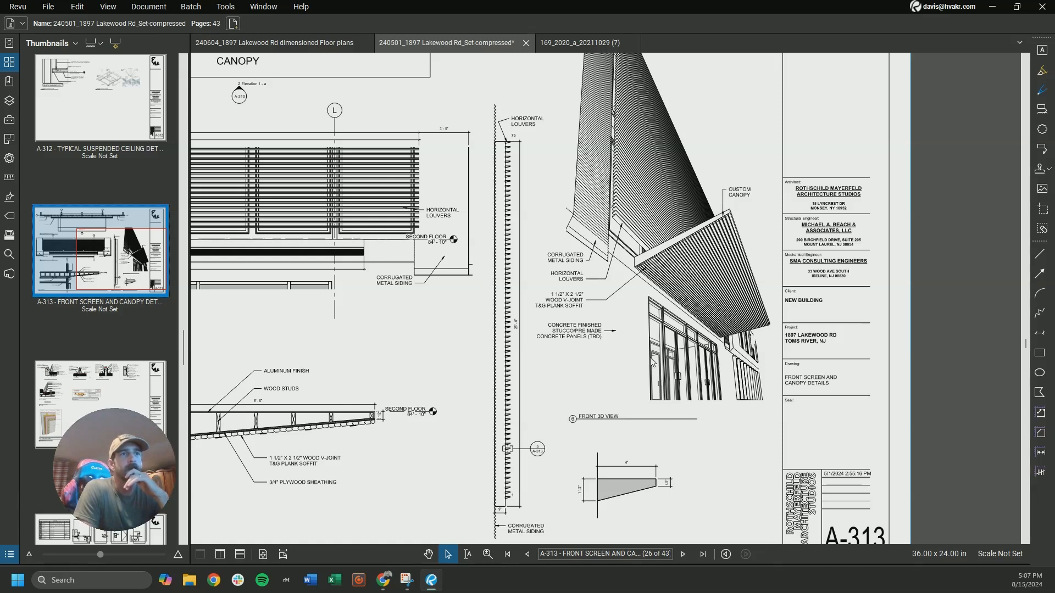
pyautogui.scroll(-2, 671, 388)
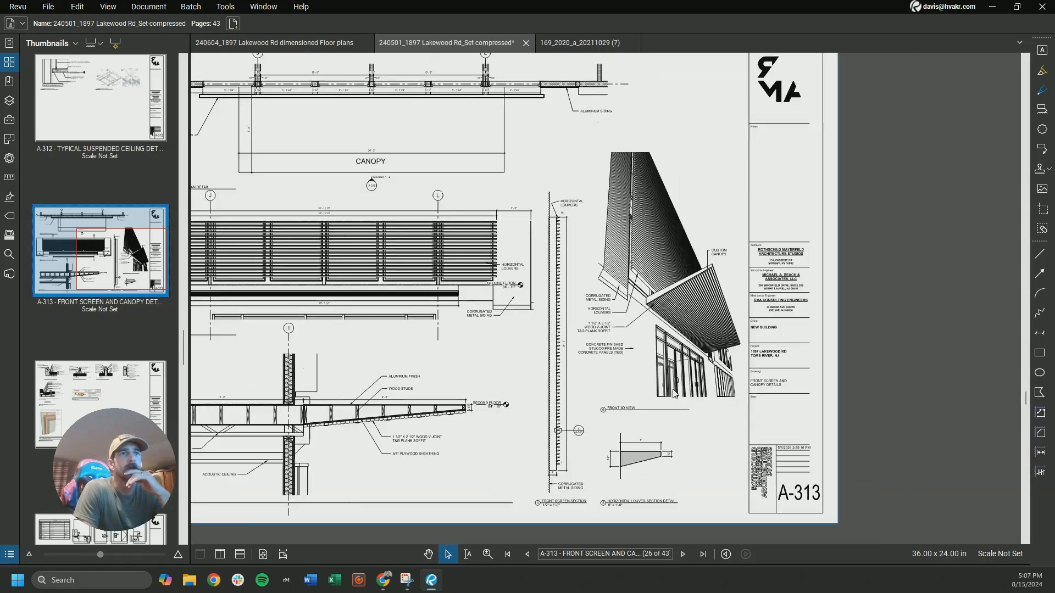
pyautogui.scroll(1, 707, 286)
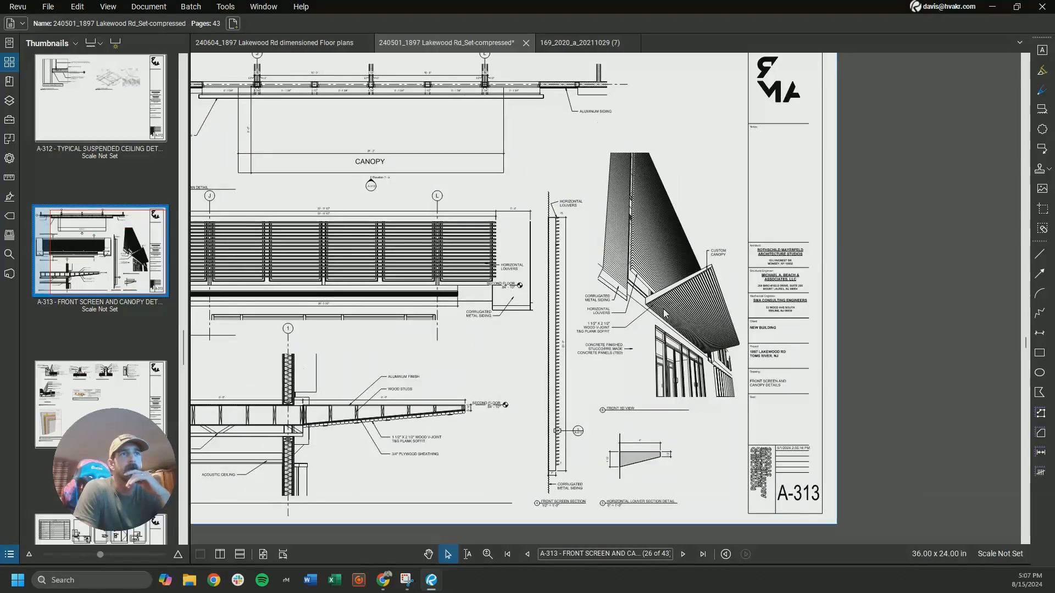
pyautogui.scroll(3, 687, 308)
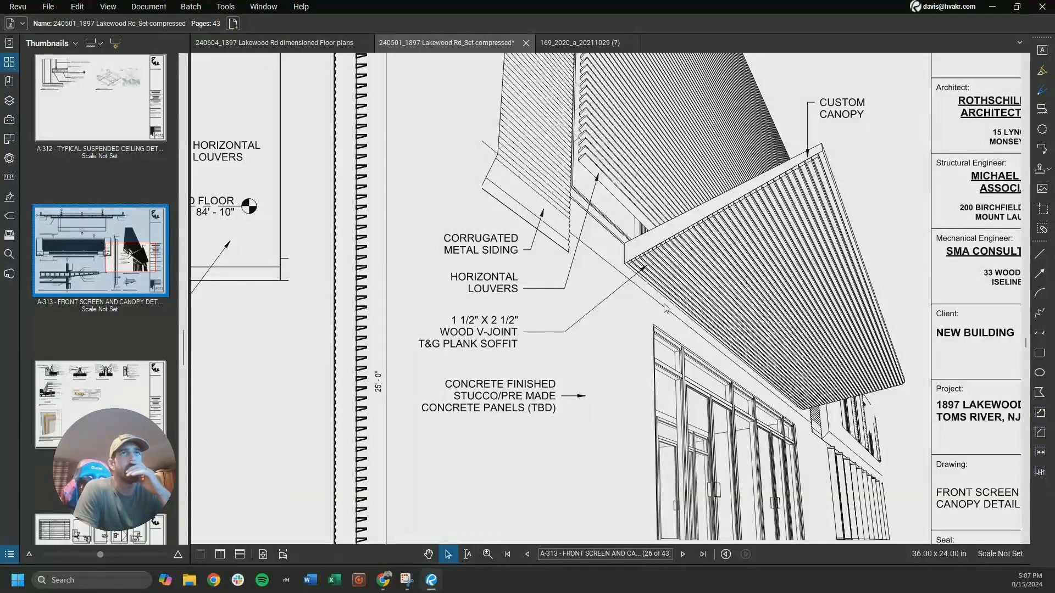
pyautogui.scroll(-2, 663, 328)
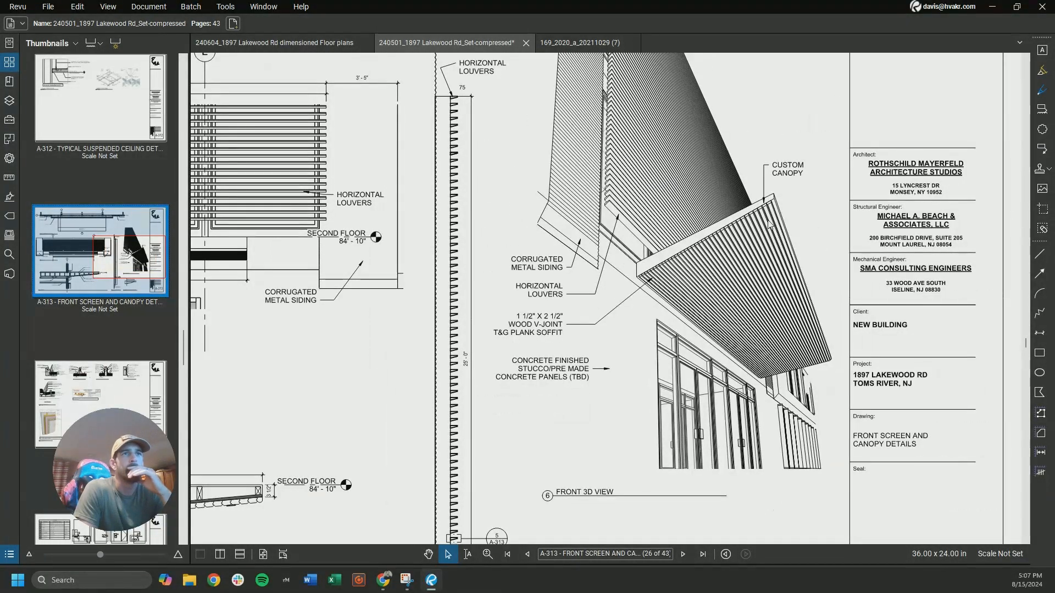
pyautogui.scroll(-4, 762, 249)
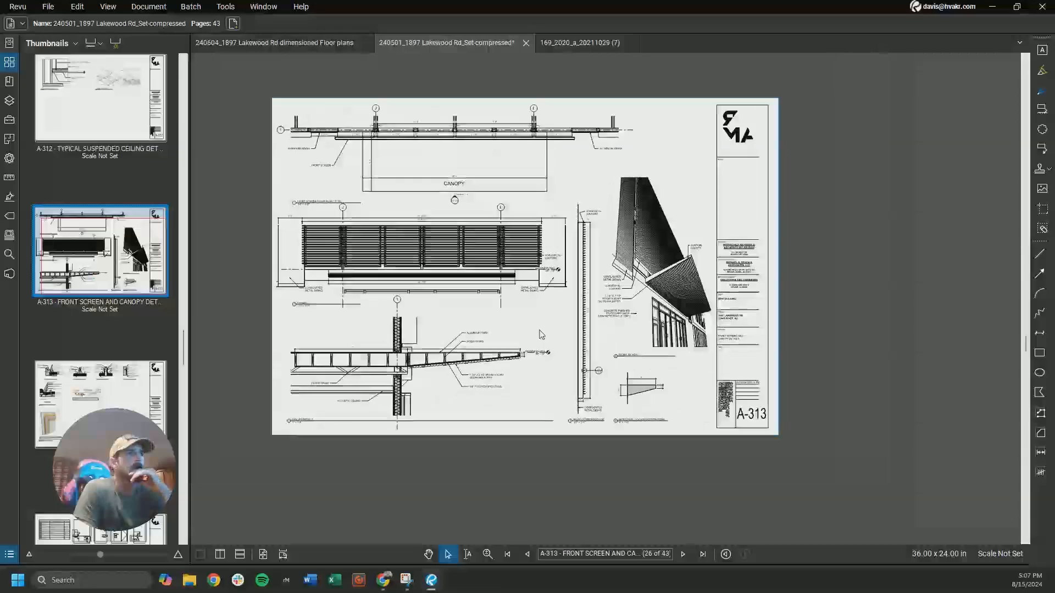
# Examine the canopy section detail on sheet A-313 for how far the canopy projects from the wall
pyautogui.scroll(4, 432, 395)
pyautogui.scroll(-3, 433, 395)
pyautogui.scroll(4, 437, 392)
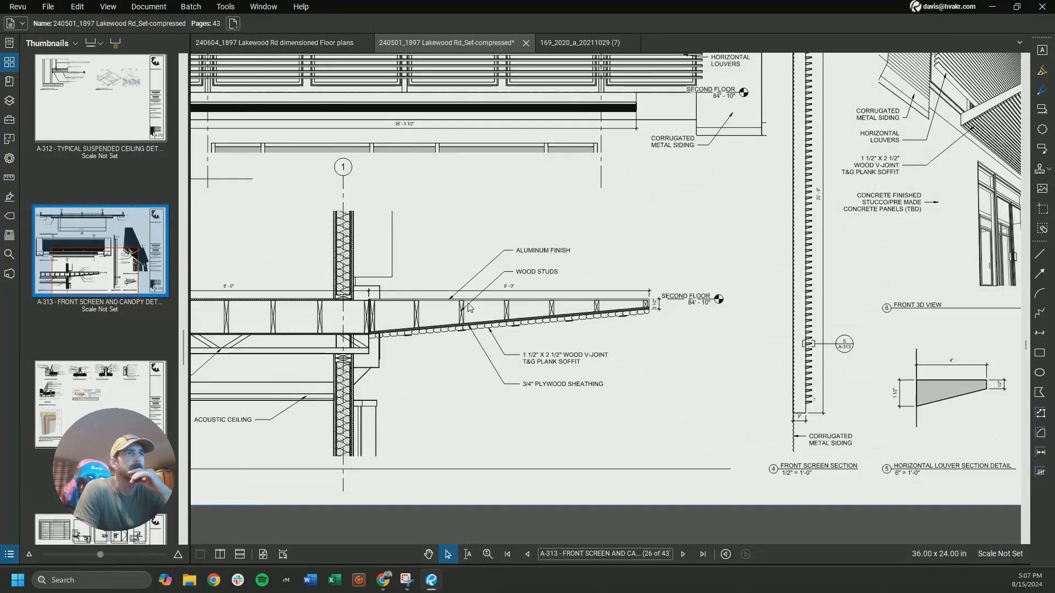
pyautogui.scroll(3, 427, 310)
pyautogui.scroll(-2, 455, 395)
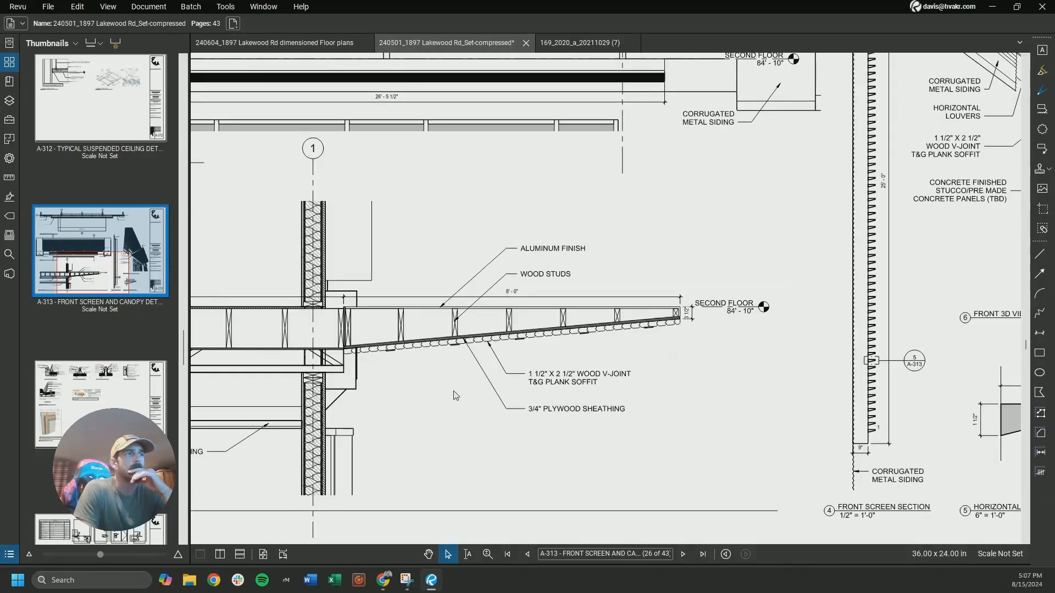
pyautogui.scroll(-3, 456, 395)
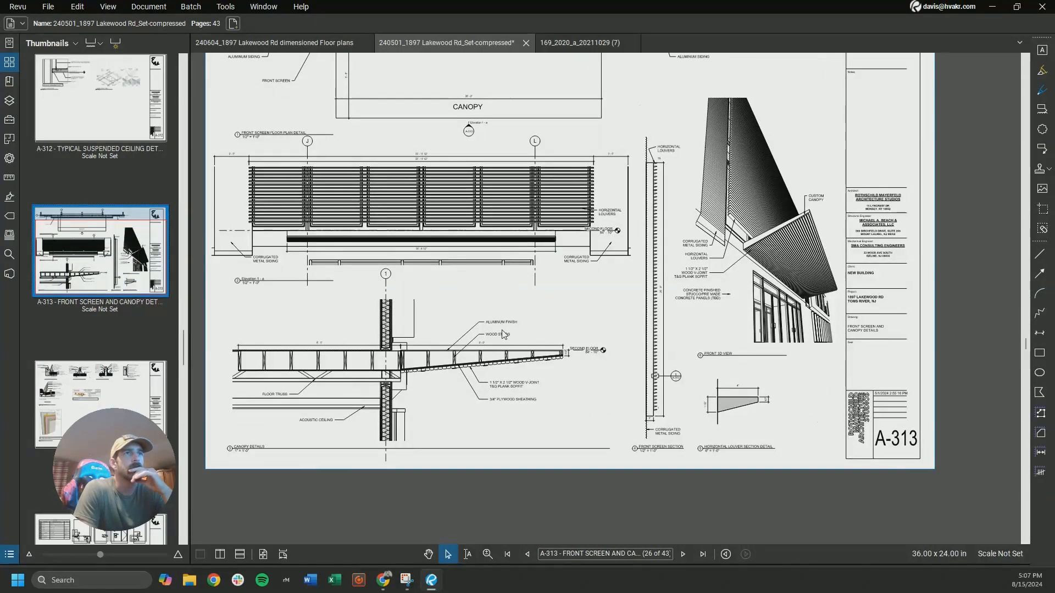
pyautogui.scroll(-3, 501, 326)
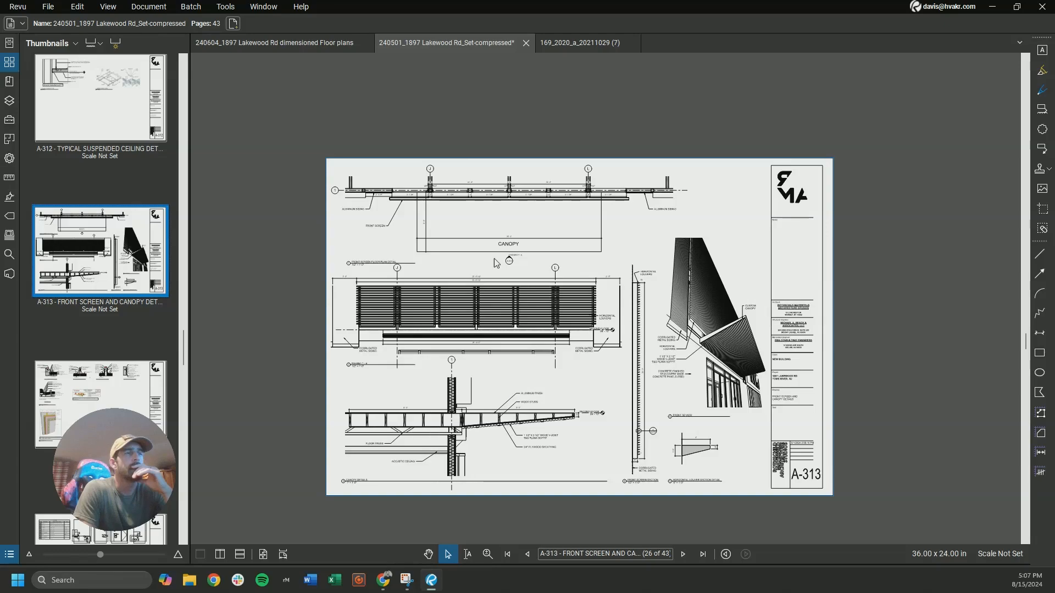
# Check the canopy's width and depth in the front screen floor plan detail and its height above the door head in the section
pyautogui.scroll(3, 478, 252)
pyautogui.scroll(3, 334, 262)
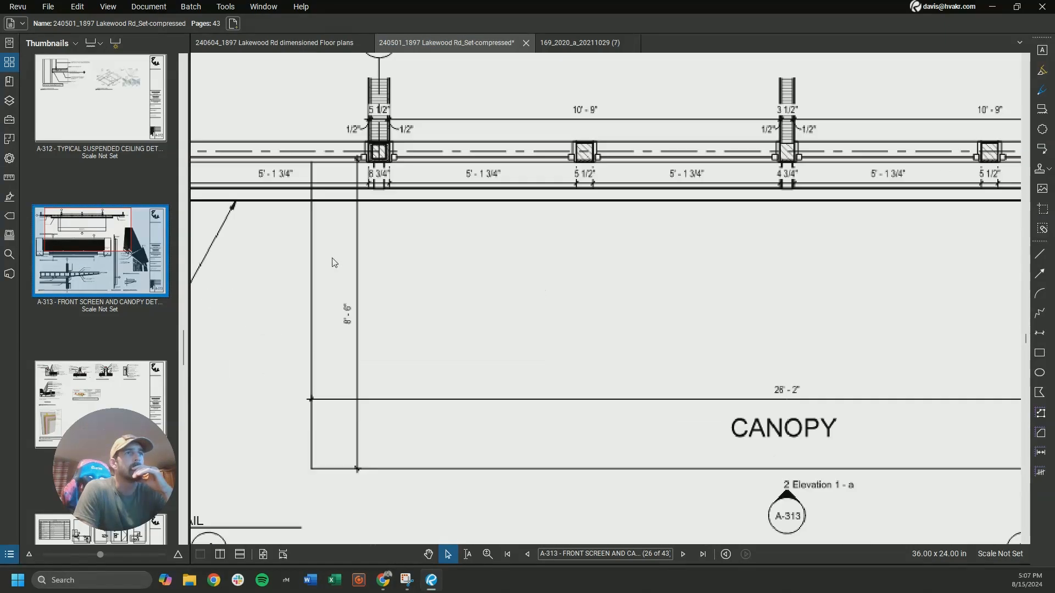
pyautogui.scroll(-3, 466, 248)
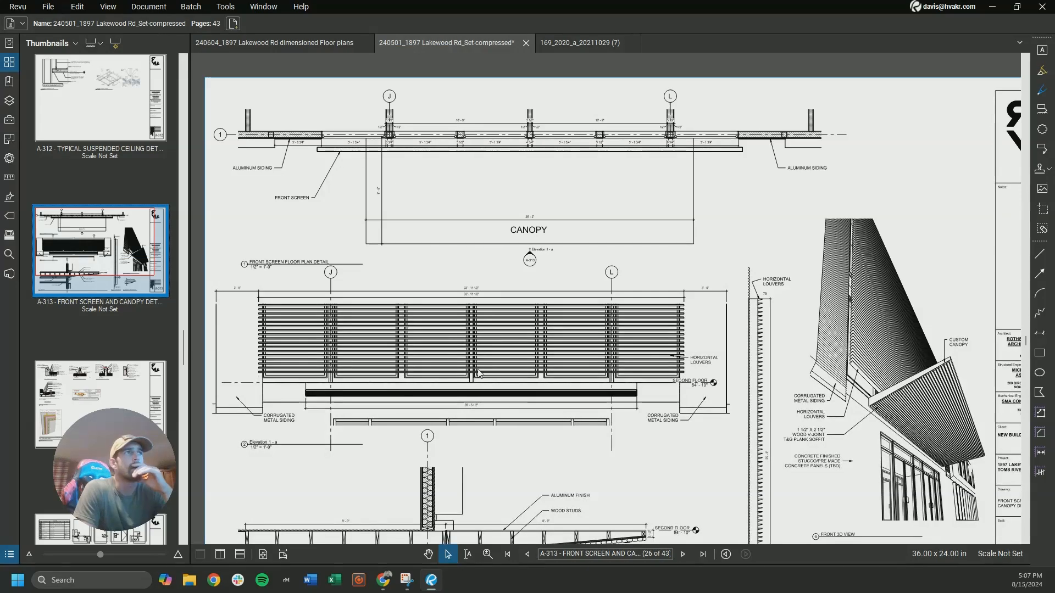
pyautogui.moveTo(478, 372); pyautogui.dragTo(481, 216, button='middle')
pyautogui.scroll(4, 508, 379)
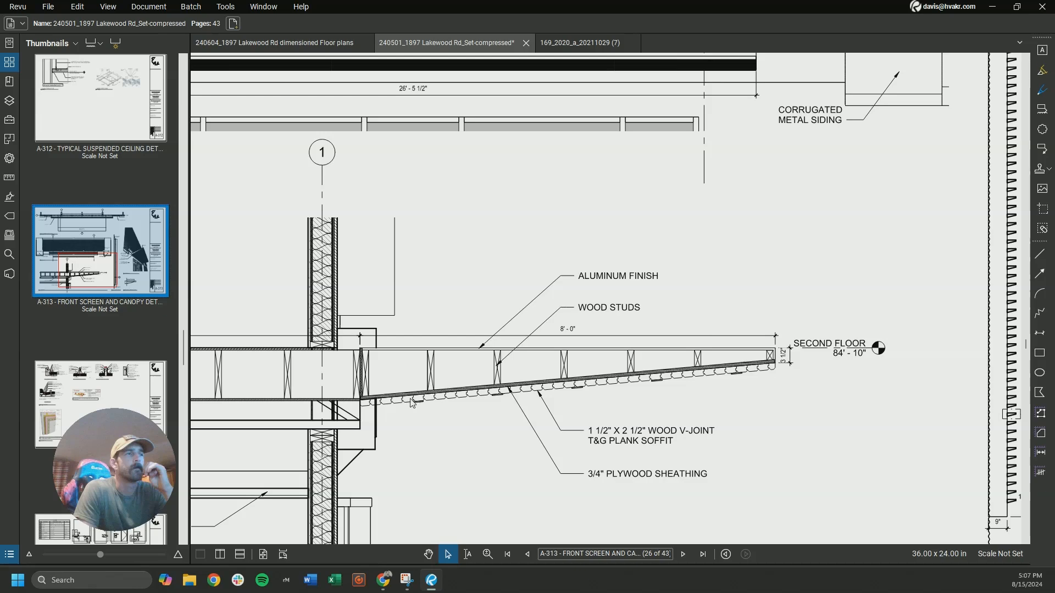
pyautogui.scroll(-3, 416, 401)
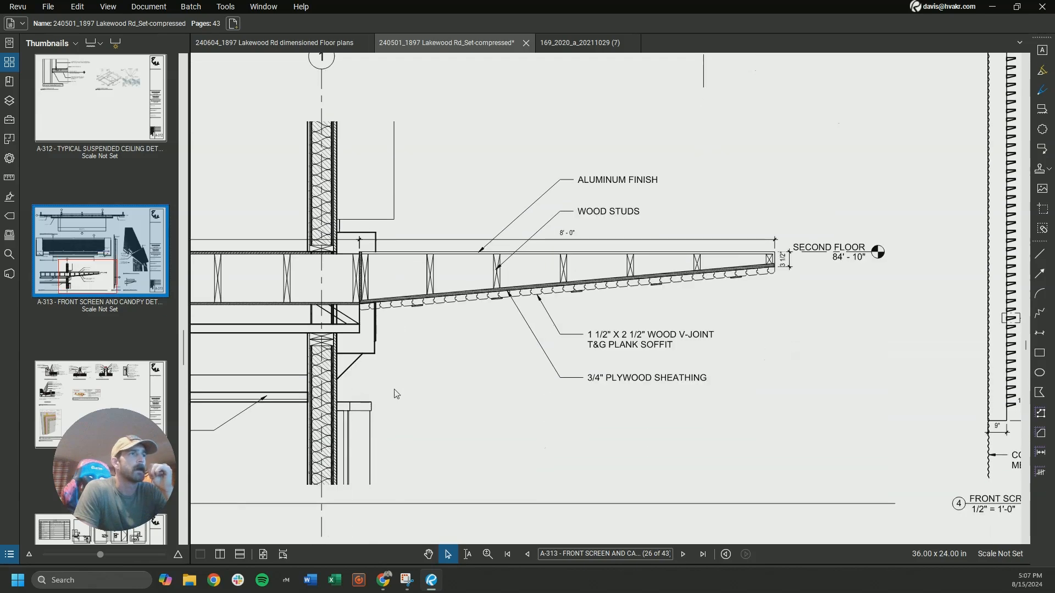
# Recheck the canopy section detail on sheet A-313 and switch back to the first-floor plan in HVAKR
pyautogui.scroll(-5, 461, 336)
pyautogui.scroll(4, 472, 344)
pyautogui.scroll(-1, 476, 348)
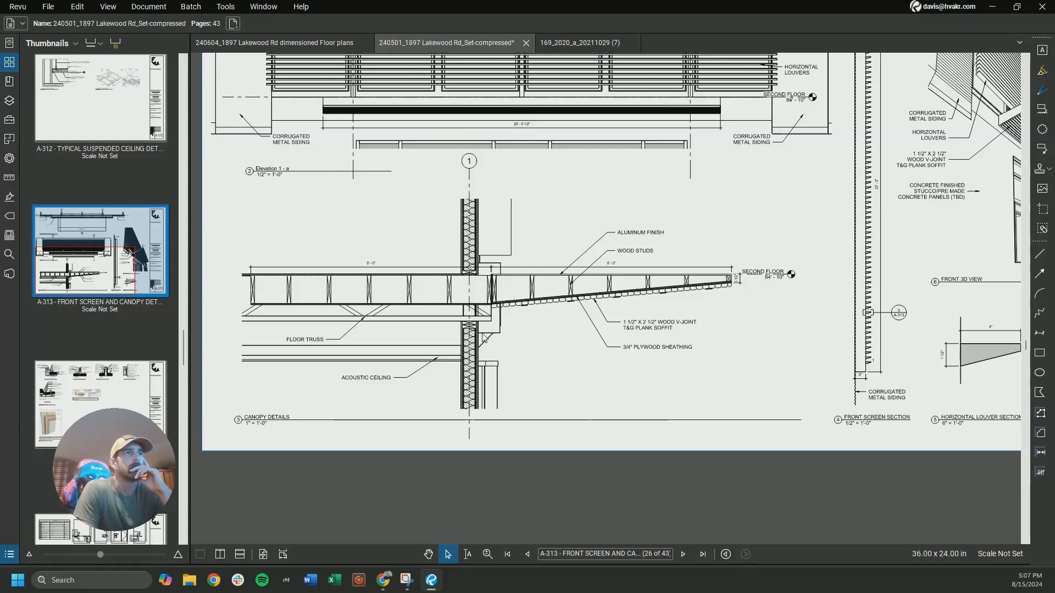
pyautogui.scroll(-4, 492, 350)
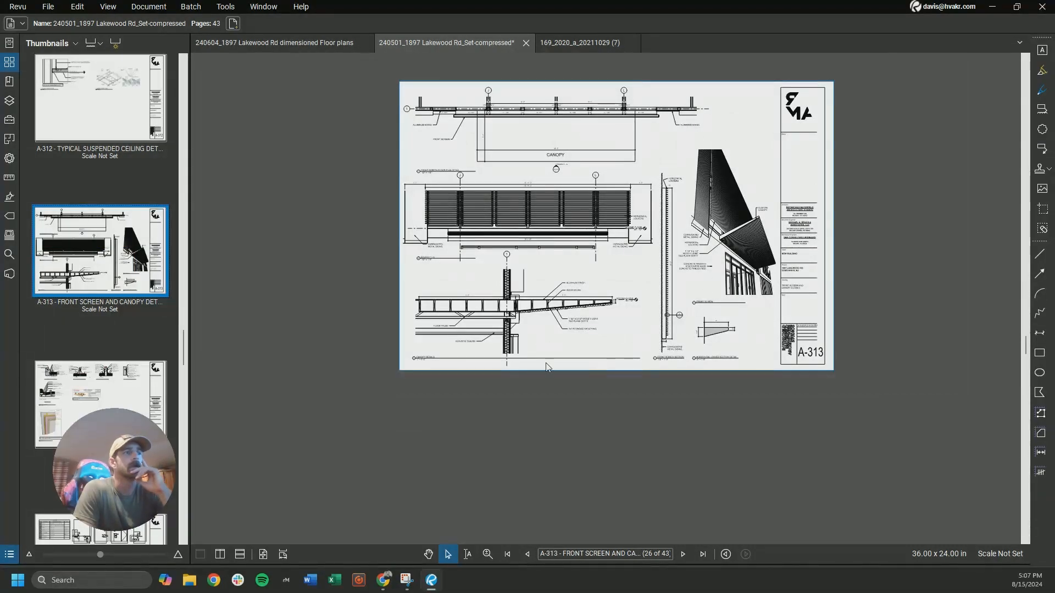
pyautogui.click(384, 580)
pyautogui.click(352, 522)
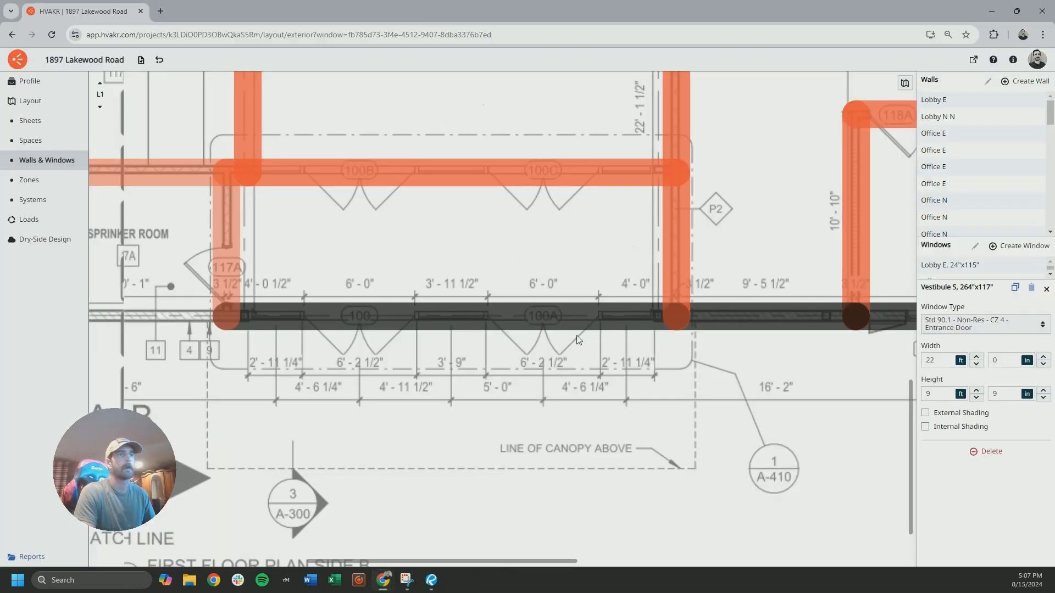
# Enable external shading on the Vestibule S entrance window with an 8 ft top overhang depth and a 2 ft top overhang offset
pyautogui.moveTo(525, 332)
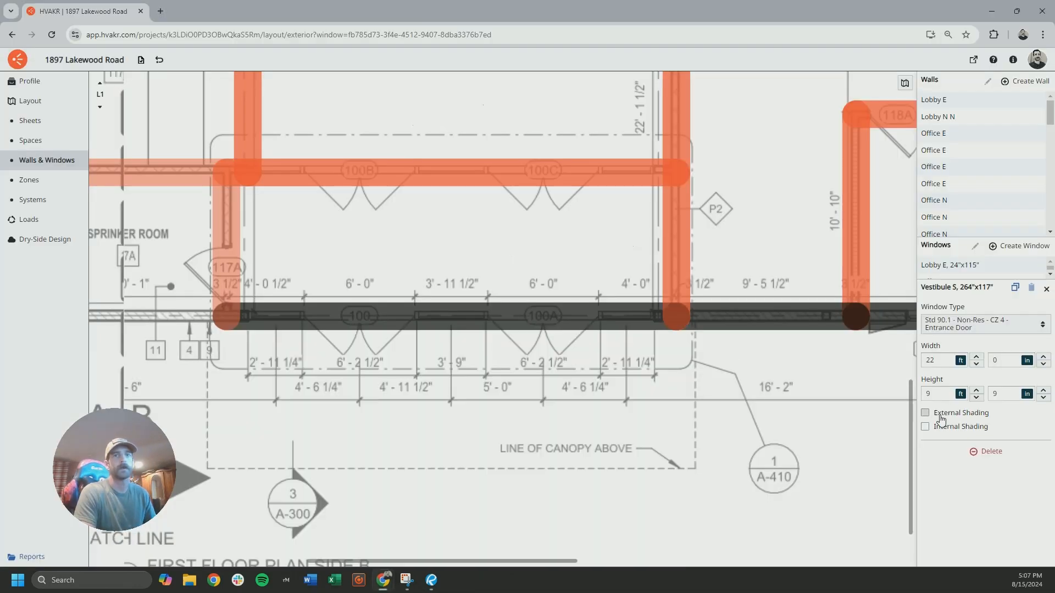
pyautogui.click(925, 413)
pyautogui.scroll(-2, 949, 471)
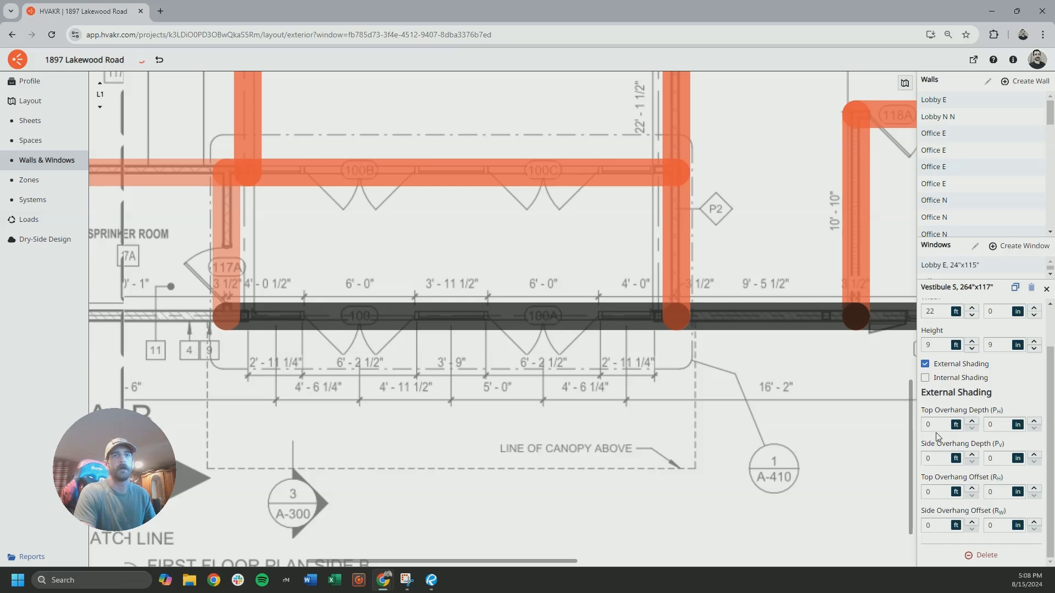
pyautogui.click(936, 425)
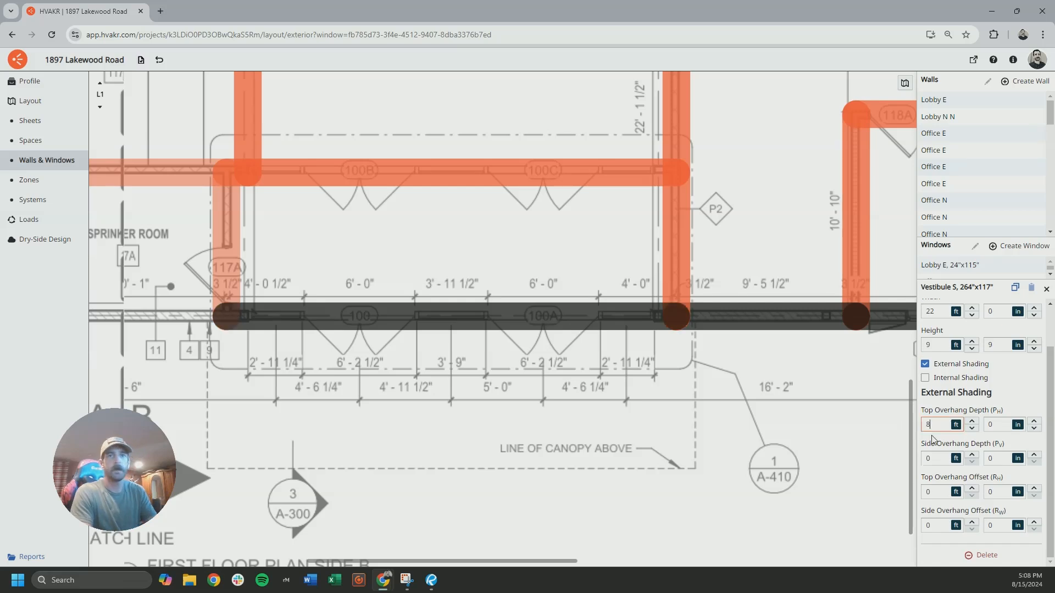
pyautogui.click(934, 493)
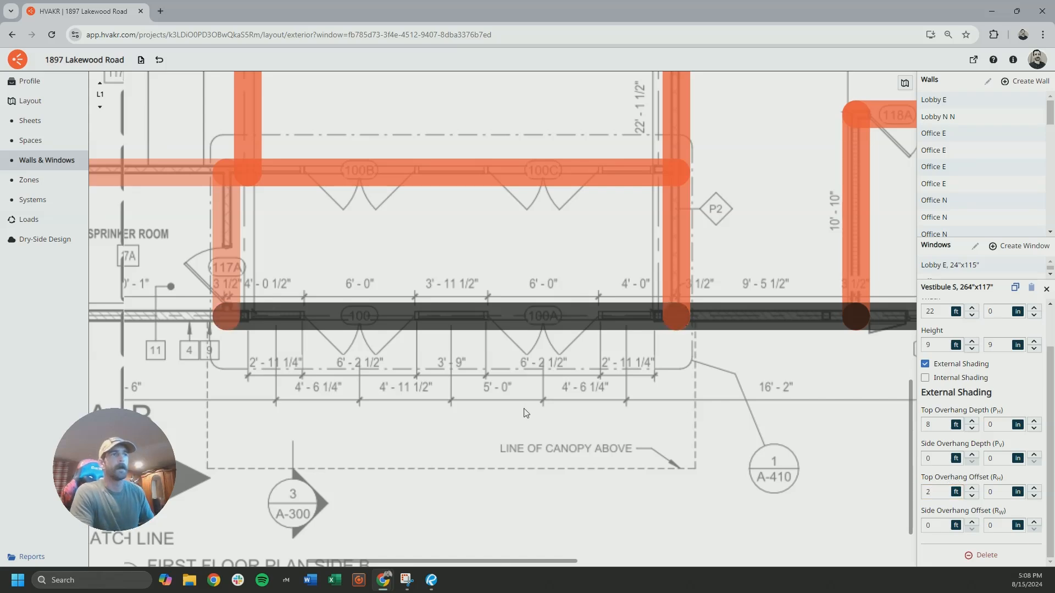
pyautogui.moveTo(463, 335)
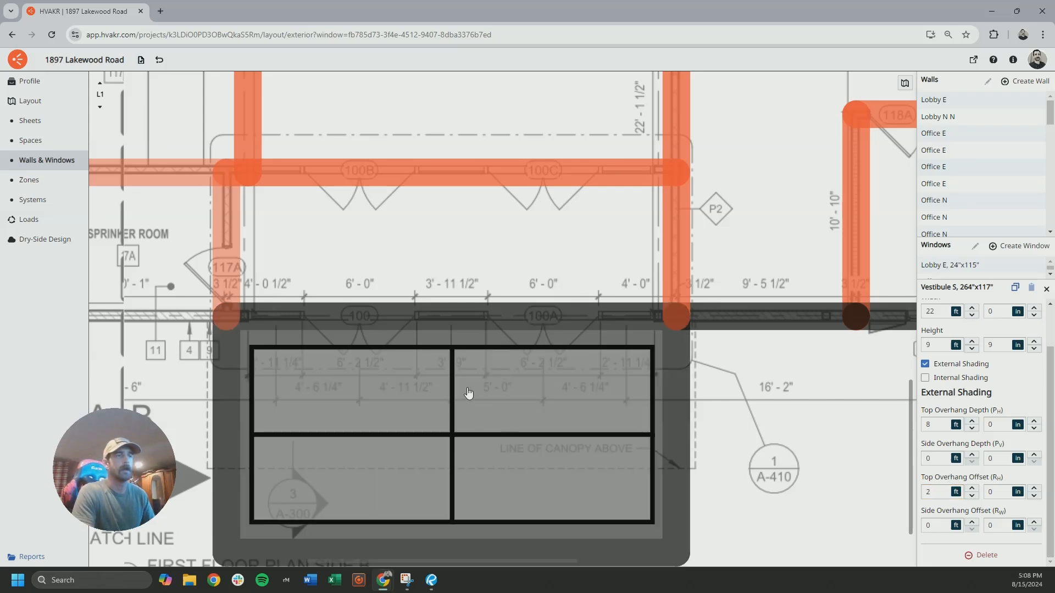
pyautogui.click(723, 418)
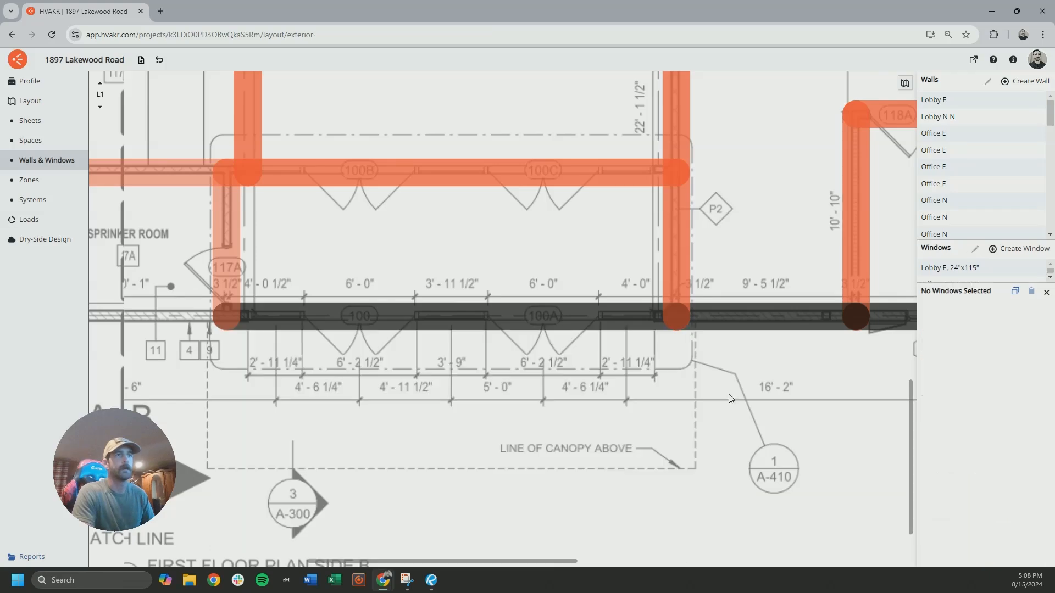
# Switch to the drawing set in Bluebeam Revu and open sheet A-413 with the exterior perspective details
pyautogui.scroll(-5, 473, 369)
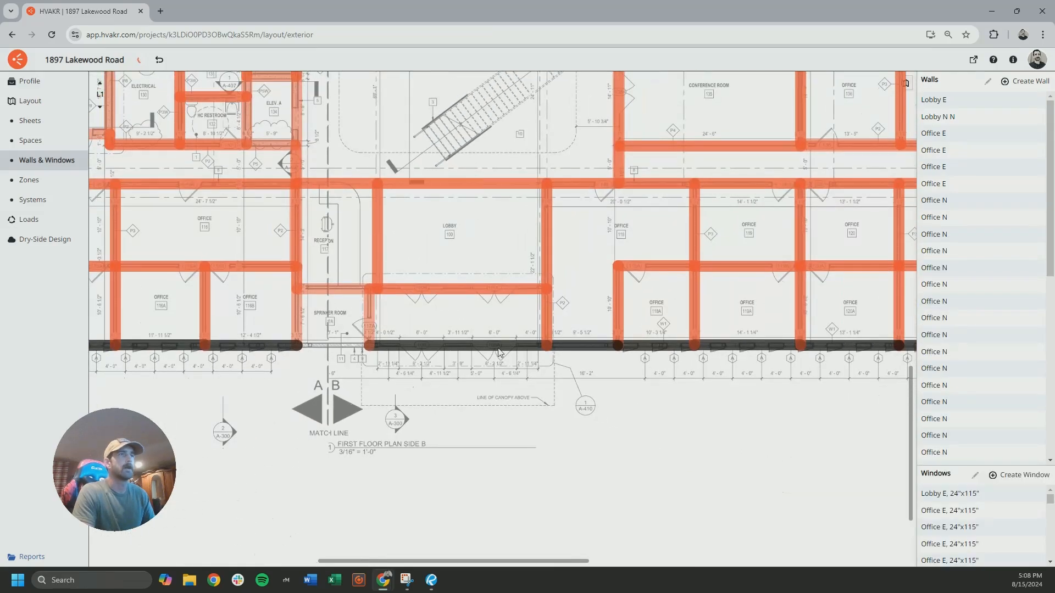
pyautogui.scroll(5, 504, 231)
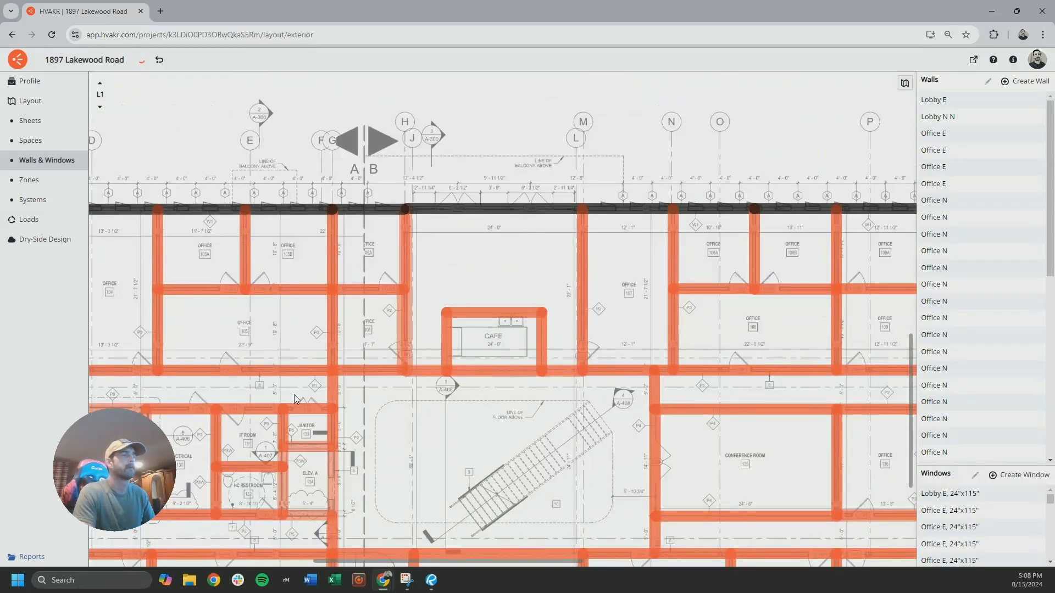
pyautogui.click(431, 580)
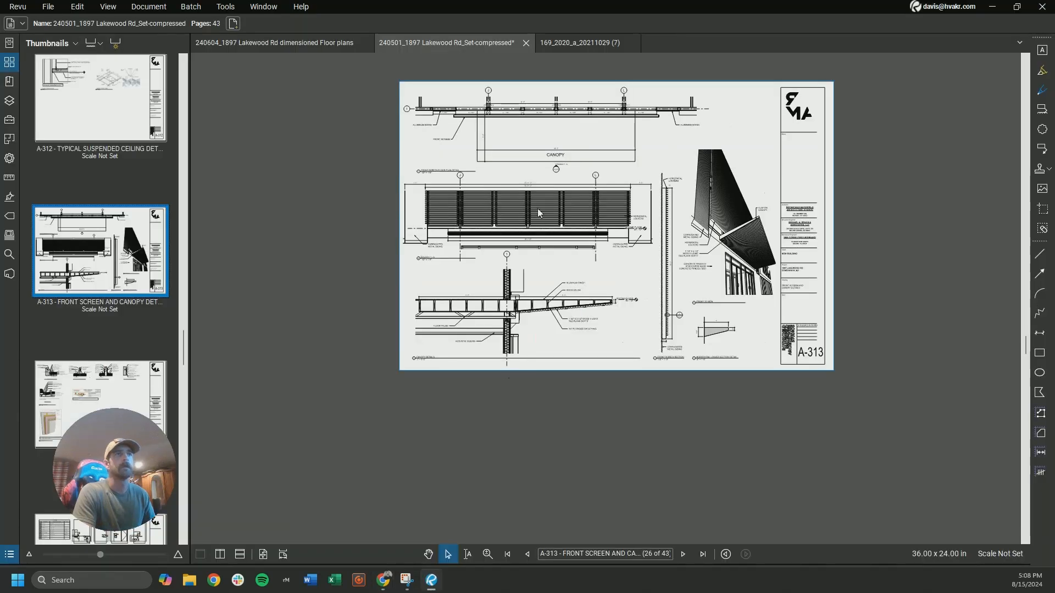
pyautogui.scroll(-10, 88, 273)
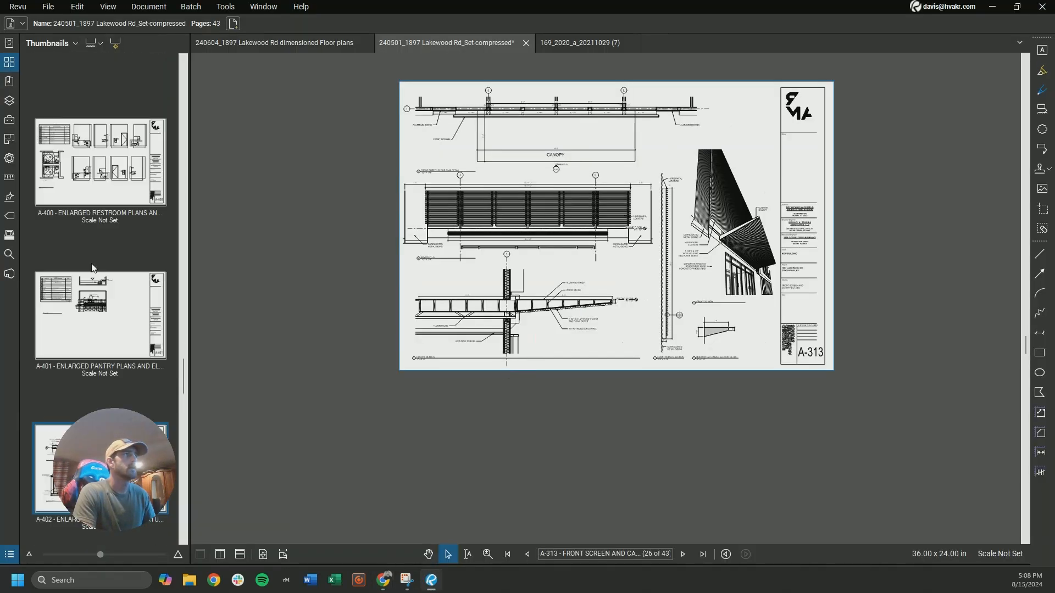
pyautogui.scroll(-10, 92, 268)
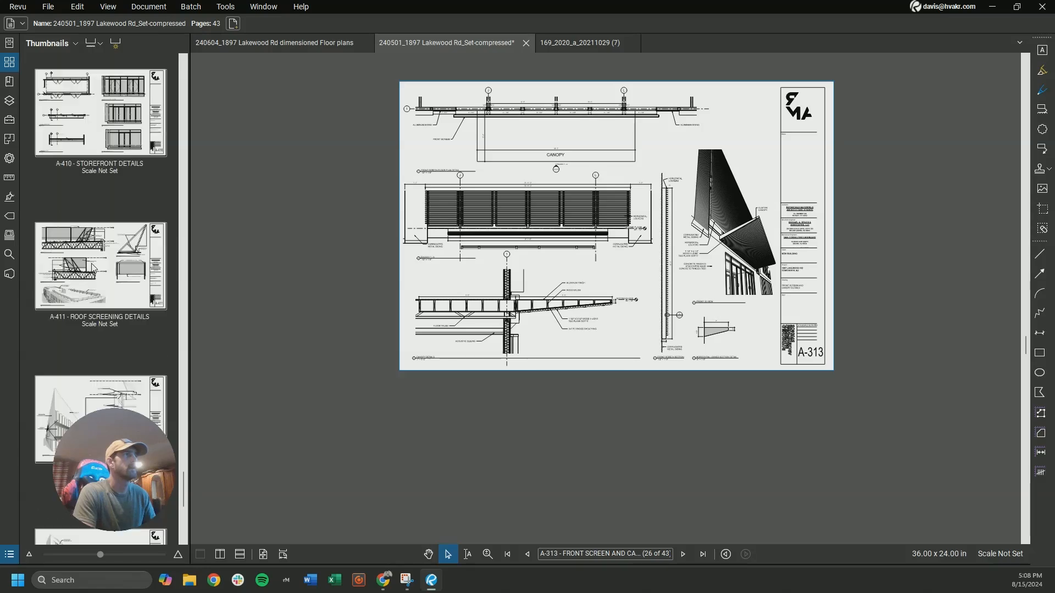
pyautogui.click(93, 268)
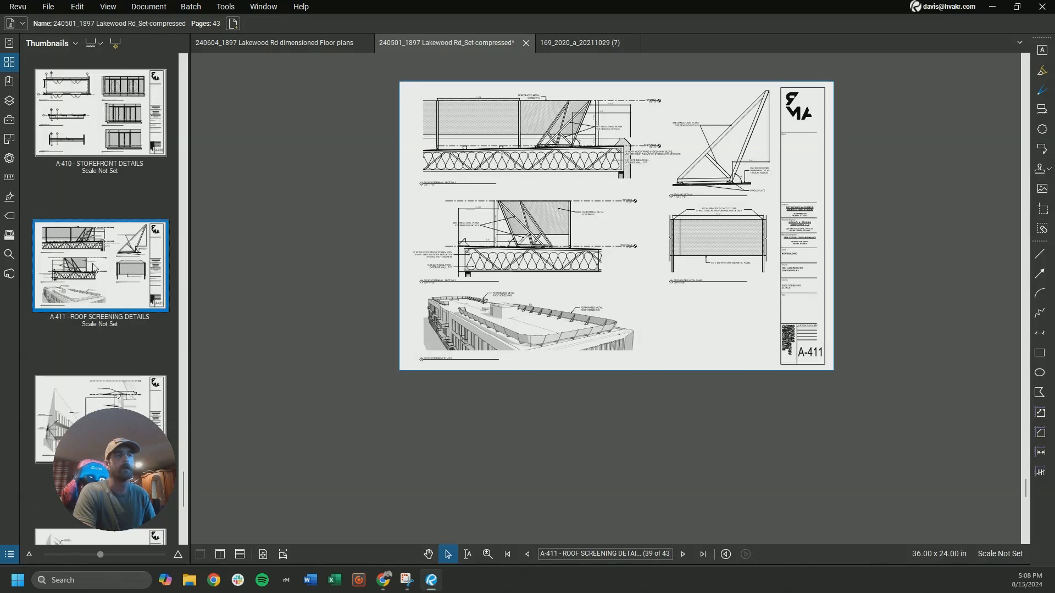
pyautogui.scroll(-5, 94, 268)
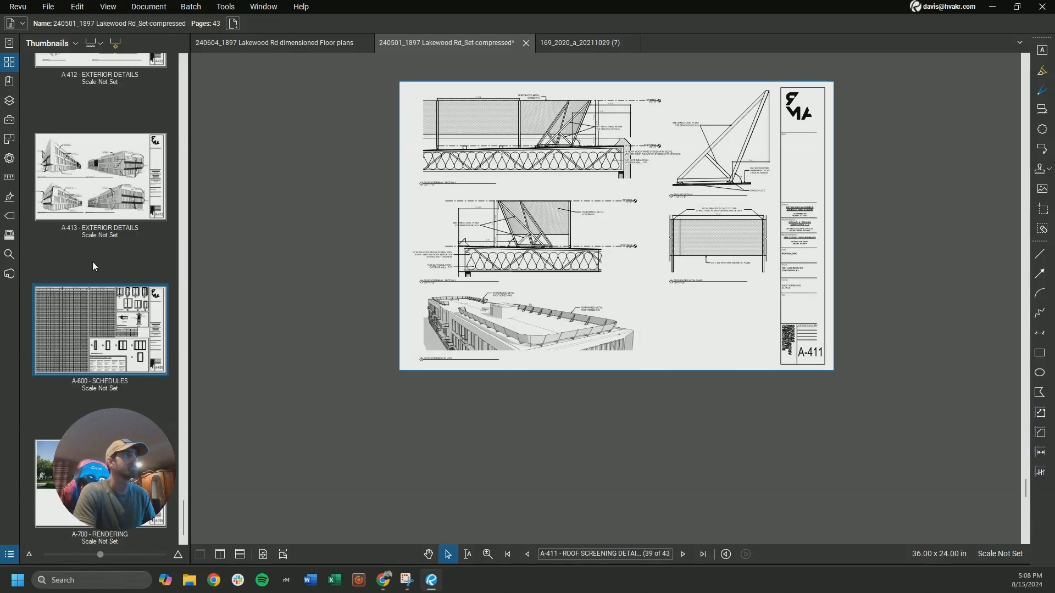
pyautogui.click(92, 214)
# Examine the entrance area in the two front perspectives on sheet A-413
pyautogui.scroll(1, 571, 250)
pyautogui.scroll(3, 571, 250)
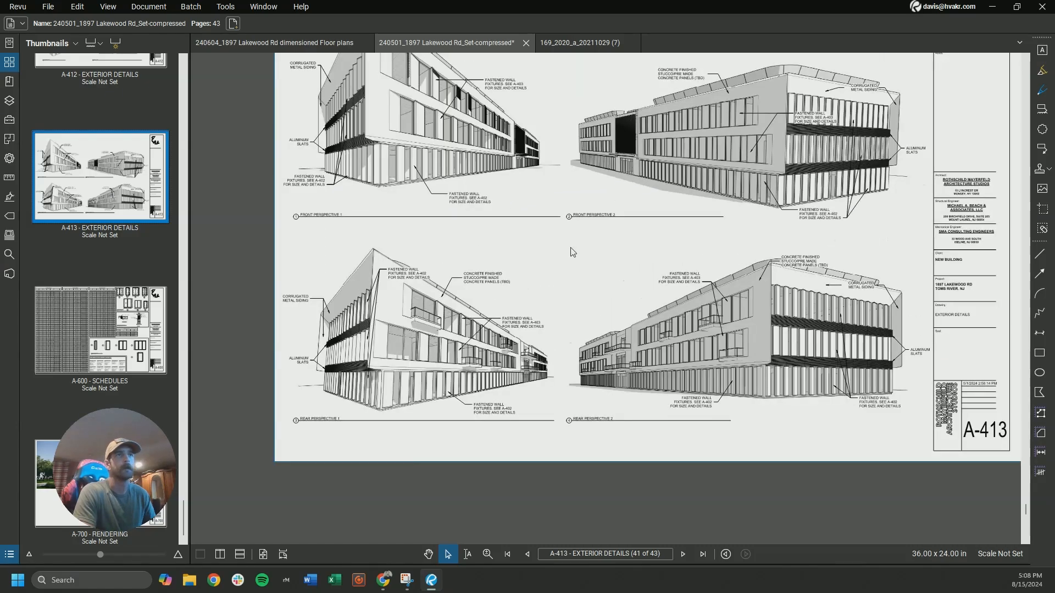
pyautogui.moveTo(645, 129); pyautogui.dragTo(650, 157, button='middle')
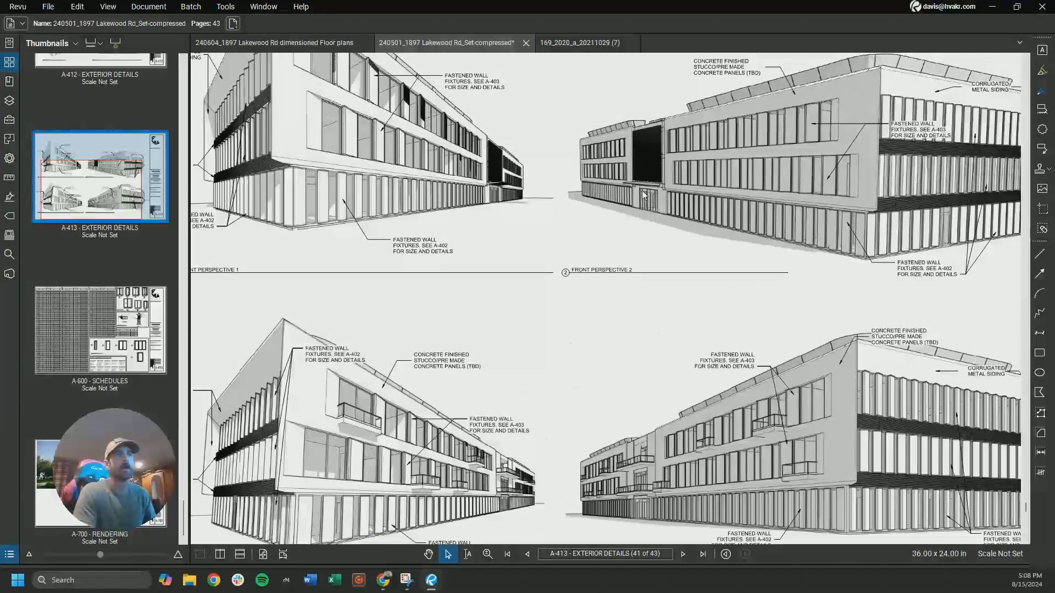
pyautogui.scroll(-3, 632, 203)
pyautogui.scroll(5, 538, 196)
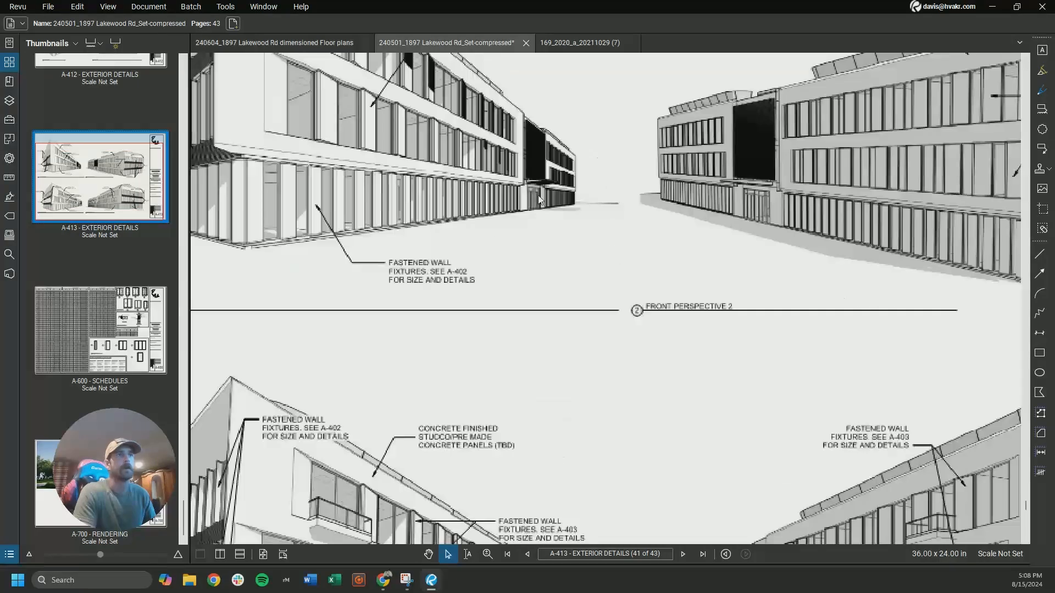
pyautogui.scroll(-5, 535, 218)
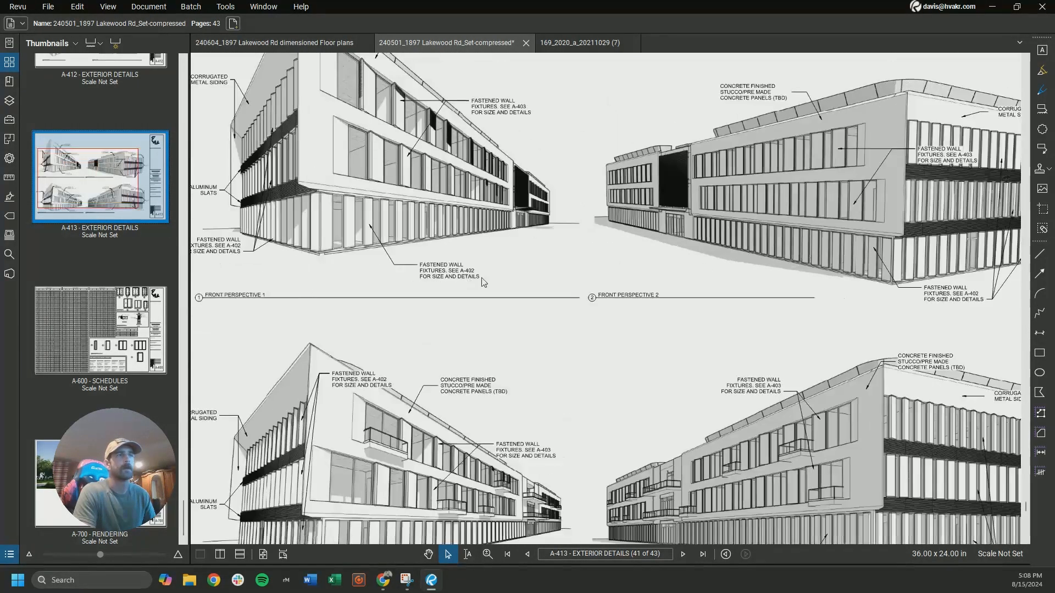
pyautogui.moveTo(583, 279); pyautogui.dragTo(583, 225, button='middle')
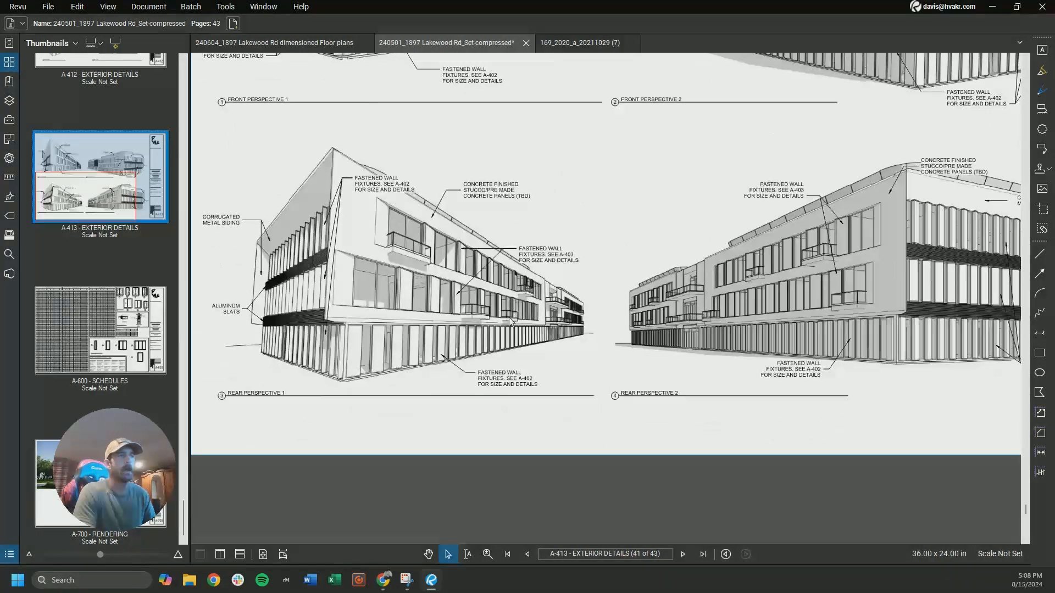
# Examine the rear entrance and the balcony above it in Rear Perspective 2 on sheet A-413
pyautogui.scroll(3, 690, 369)
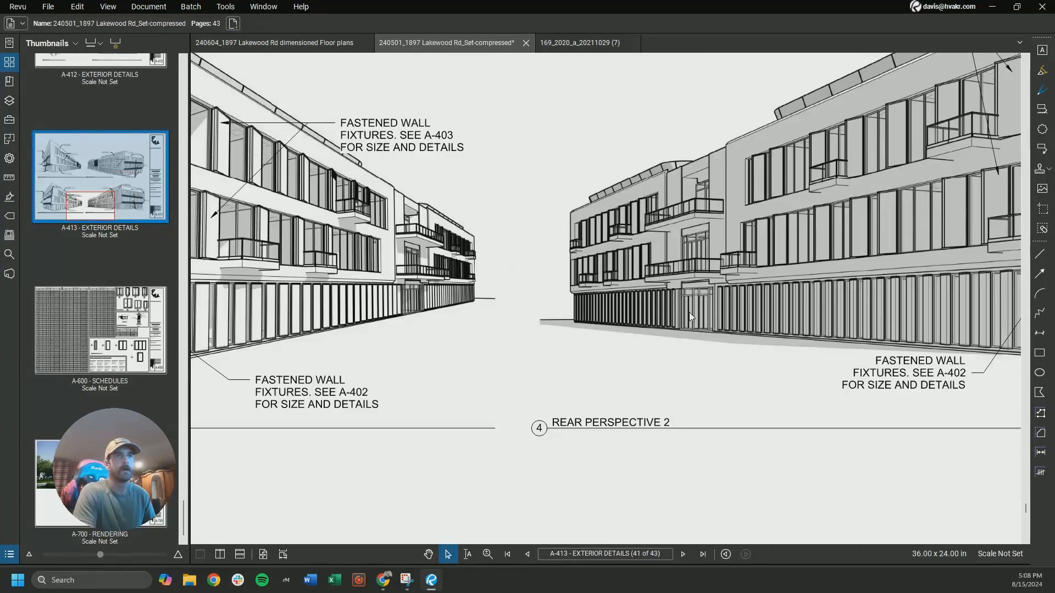
pyautogui.scroll(3, 685, 318)
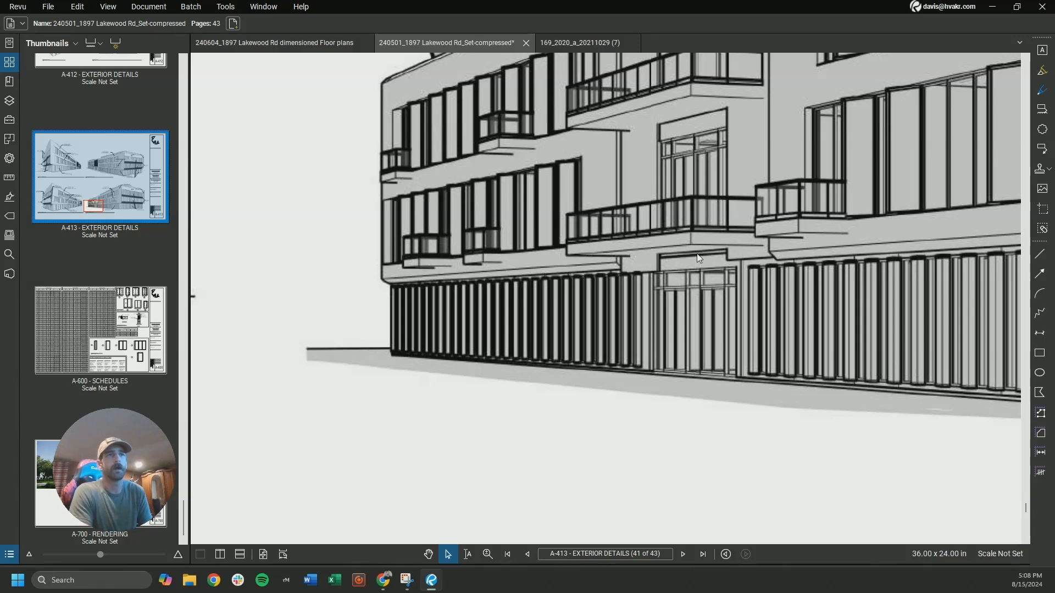
pyautogui.scroll(-3, 697, 252)
pyautogui.scroll(2, 717, 258)
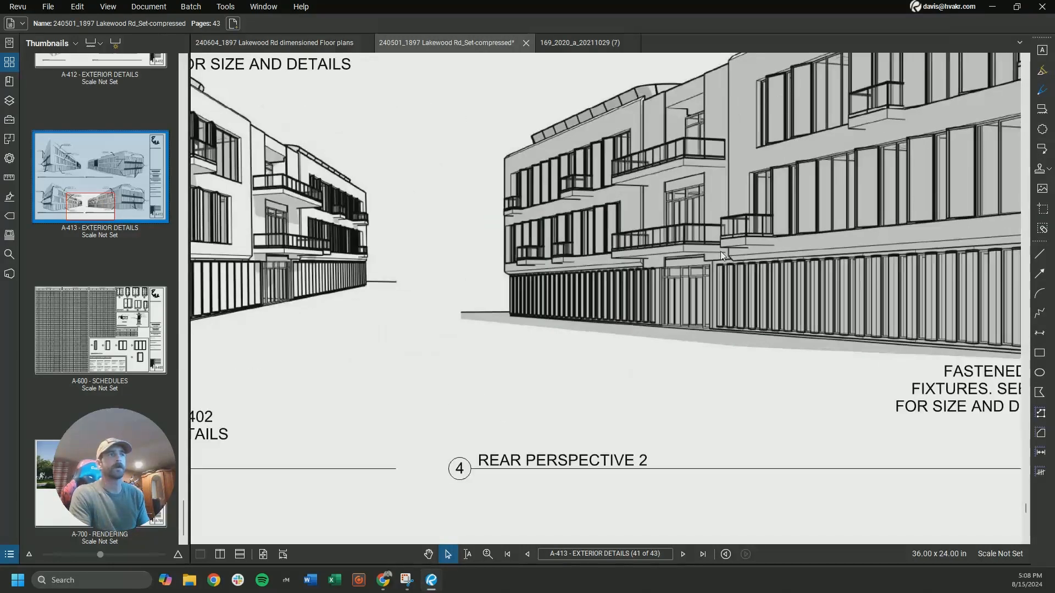
pyautogui.scroll(3, 698, 256)
pyautogui.scroll(-3, 690, 254)
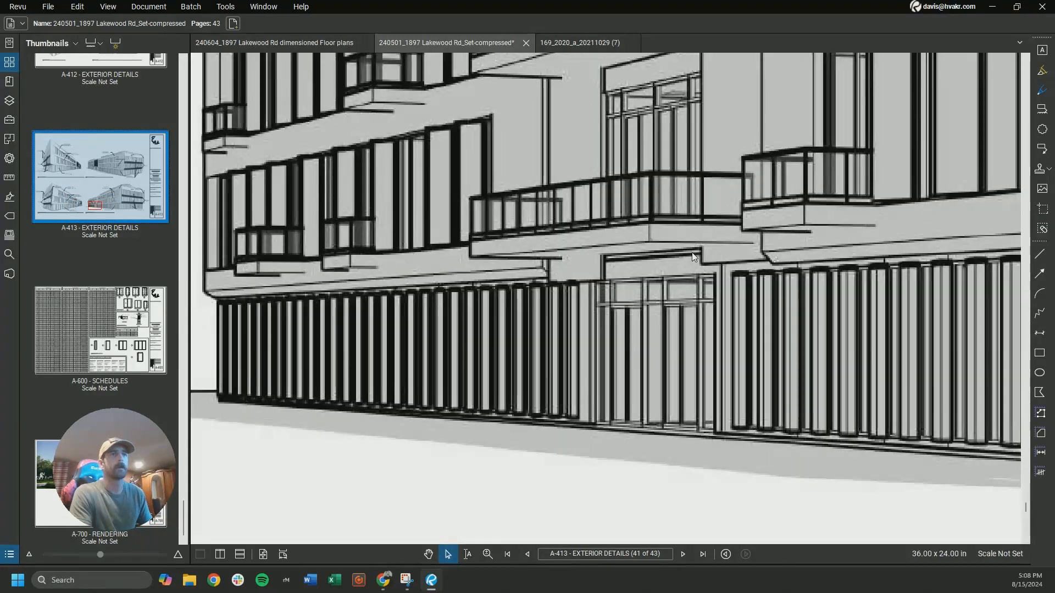
pyautogui.scroll(-2, 678, 264)
pyautogui.scroll(-2, 671, 258)
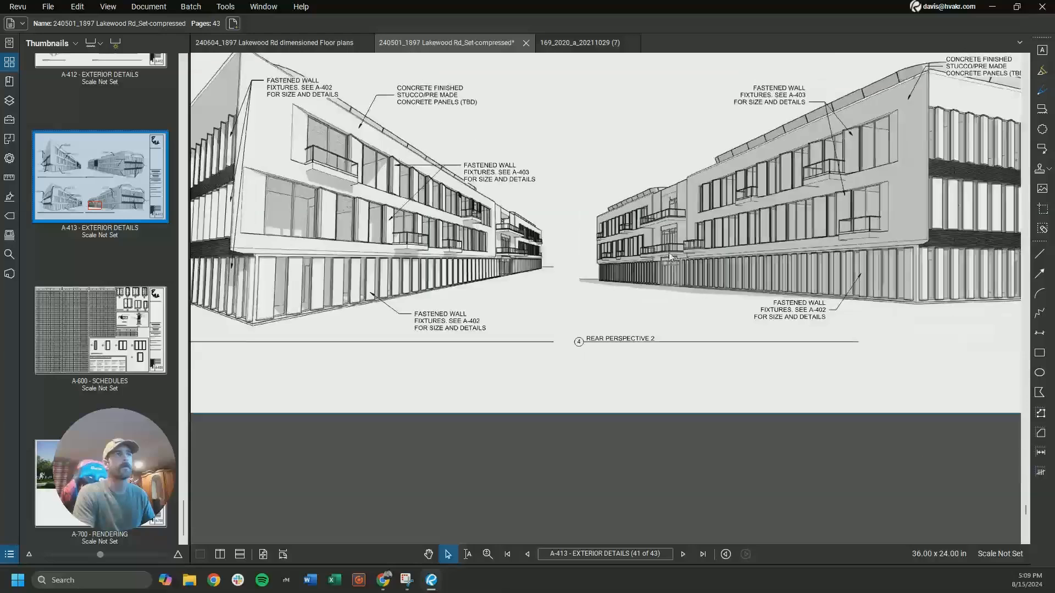
pyautogui.scroll(4, 651, 256)
pyautogui.scroll(-4, 650, 257)
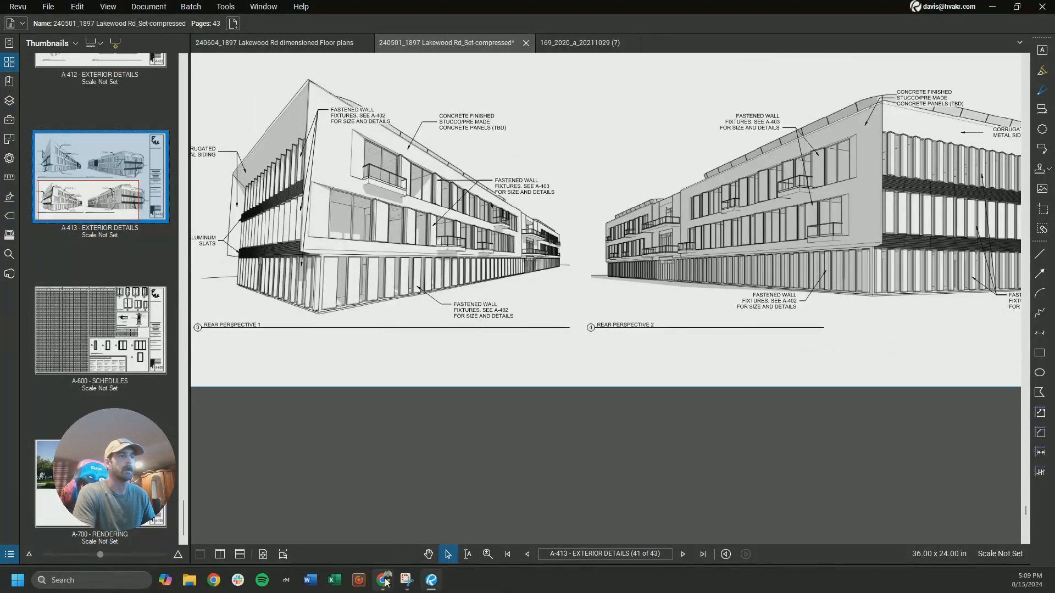
# Switch to HVAKR, show the level L2 spaces, and check the width and depth of the rear balcony outside the lounge
pyautogui.moveTo(386, 582)
pyautogui.click(322, 522)
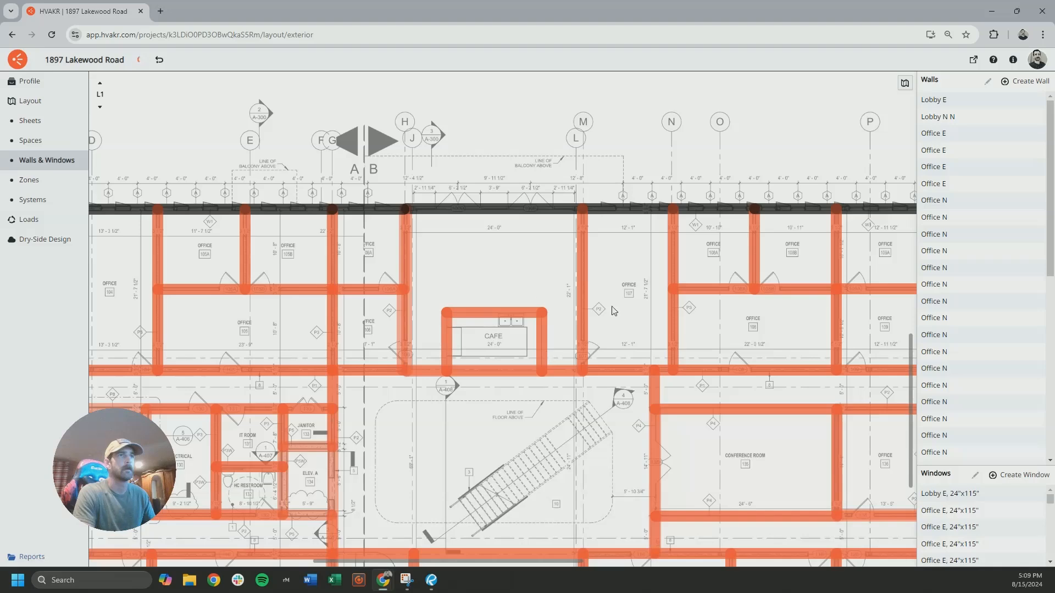
pyautogui.click(24, 140)
pyautogui.click(101, 84)
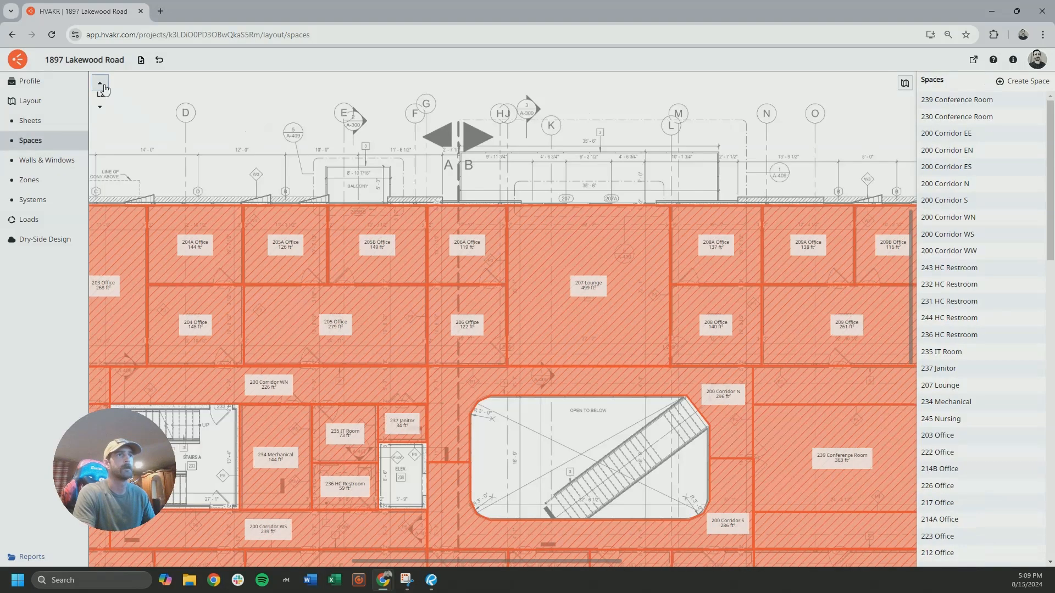
pyautogui.scroll(5, 473, 196)
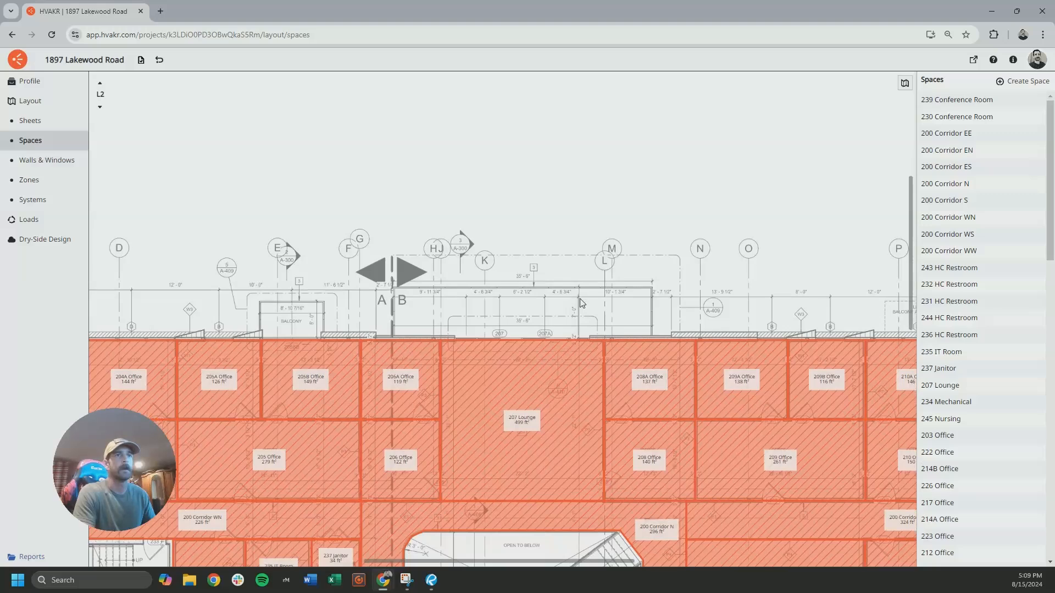
pyautogui.scroll(1, 505, 328)
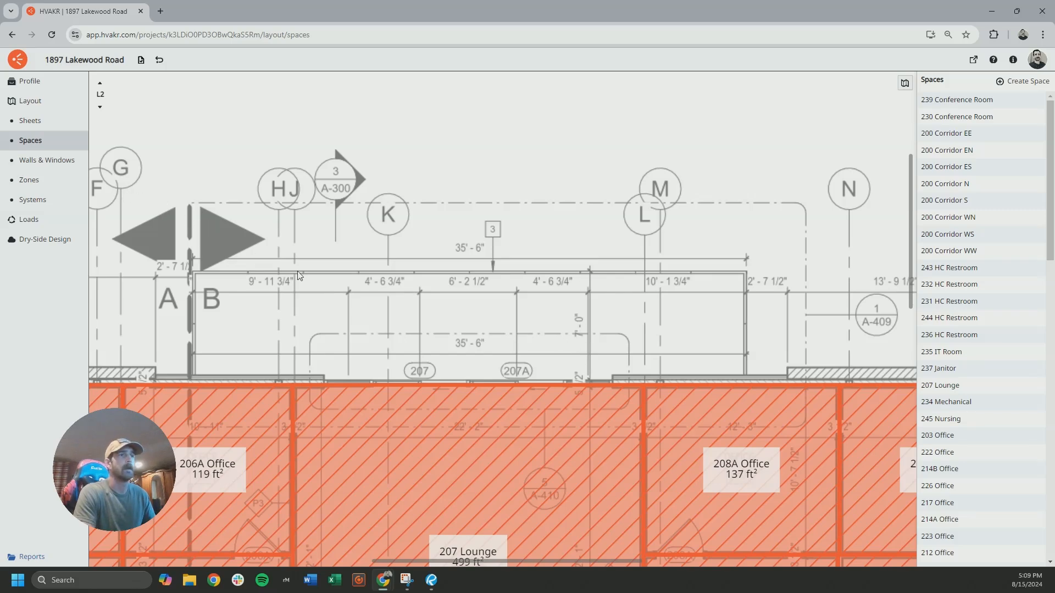
# Show the walls and windows of level L1
pyautogui.click(44, 160)
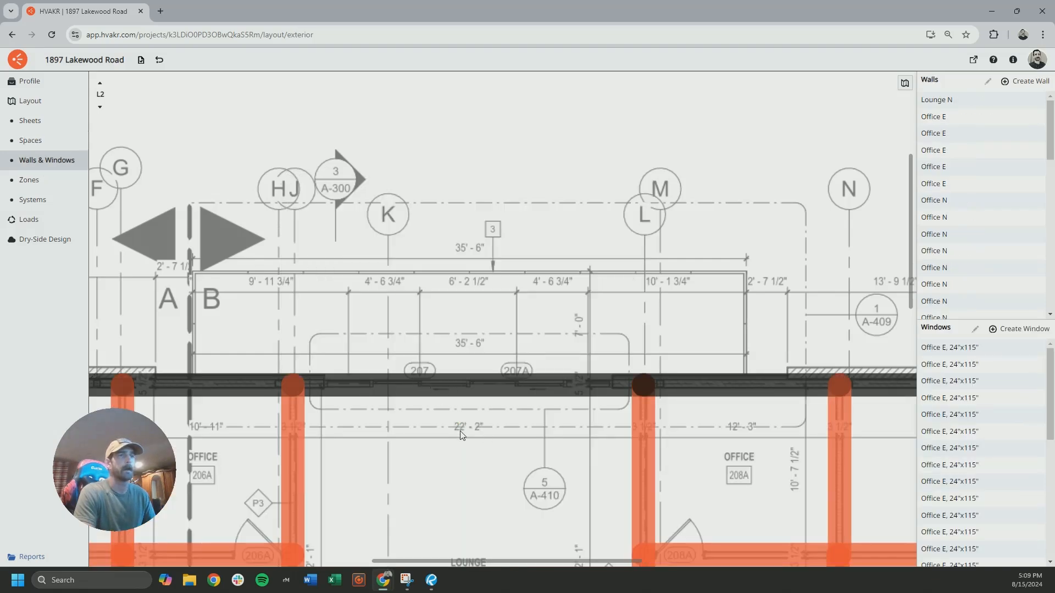
pyautogui.scroll(-5, 416, 407)
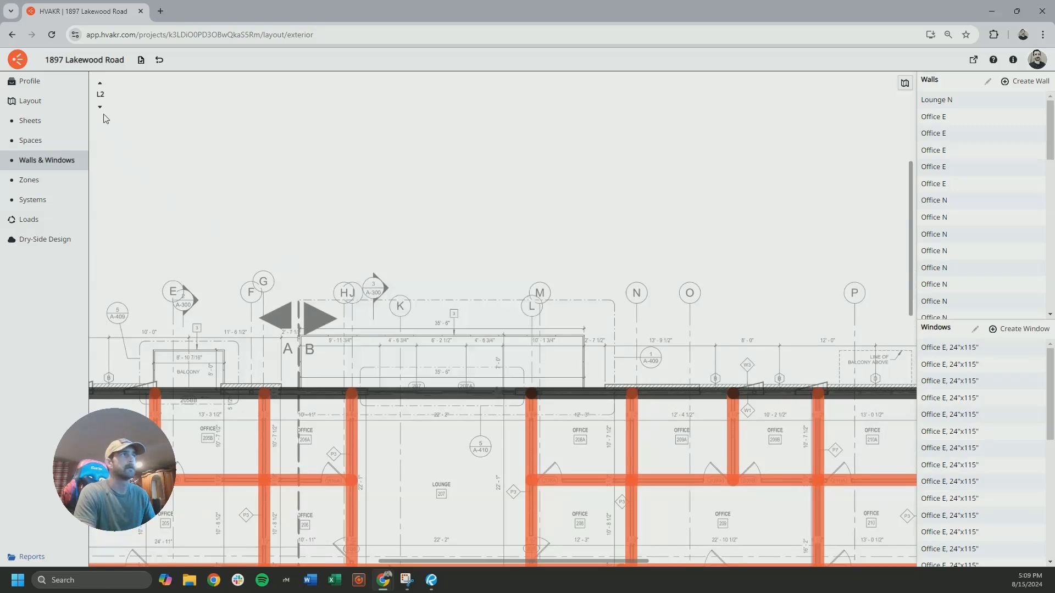
pyautogui.click(99, 107)
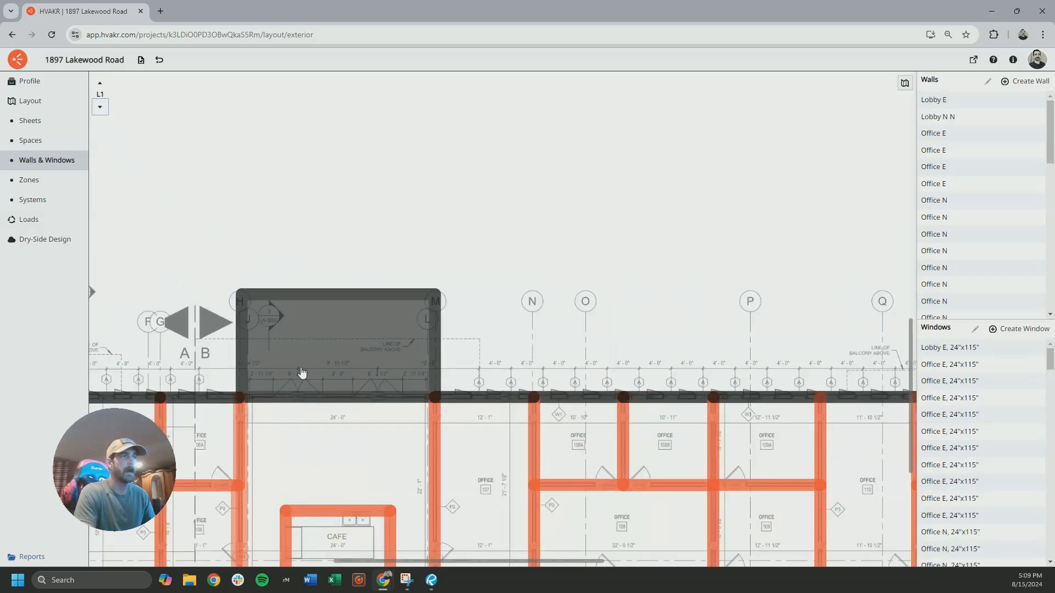
# Measure the width and height of the ground-floor rear entrance glazing in the north elevation
pyautogui.scroll(-5, 366, 428)
pyautogui.scroll(5, 393, 314)
pyautogui.scroll(3, 394, 314)
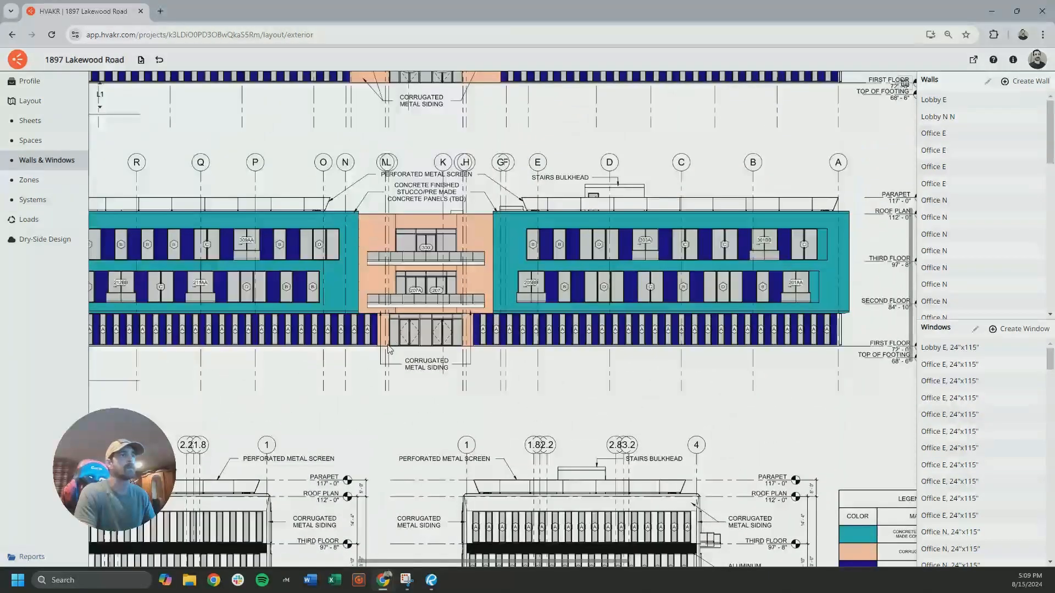
pyautogui.scroll(1, 440, 308)
pyautogui.scroll(5, 410, 369)
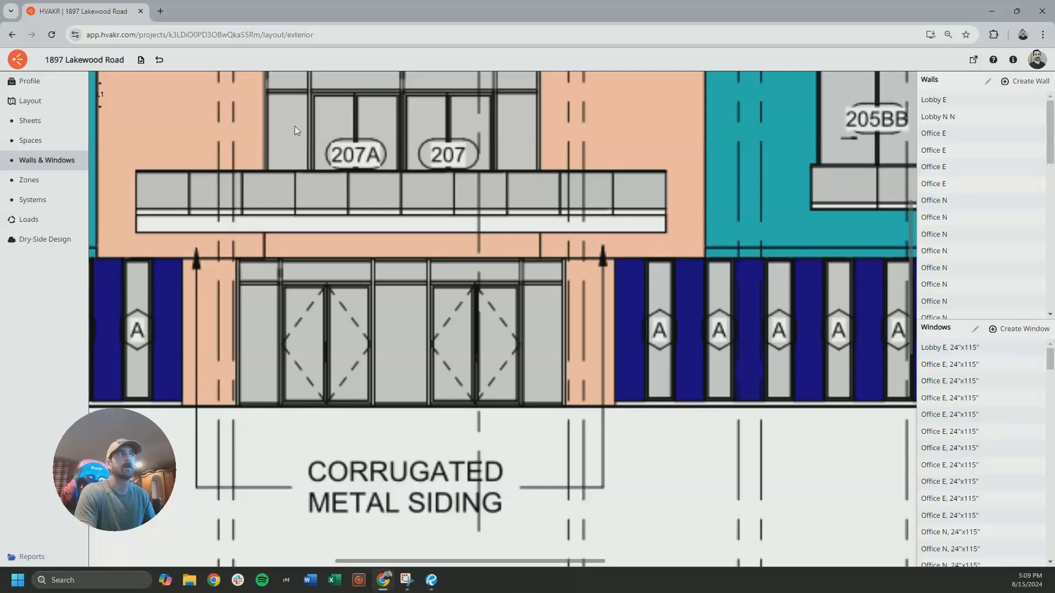
pyautogui.click(30, 140)
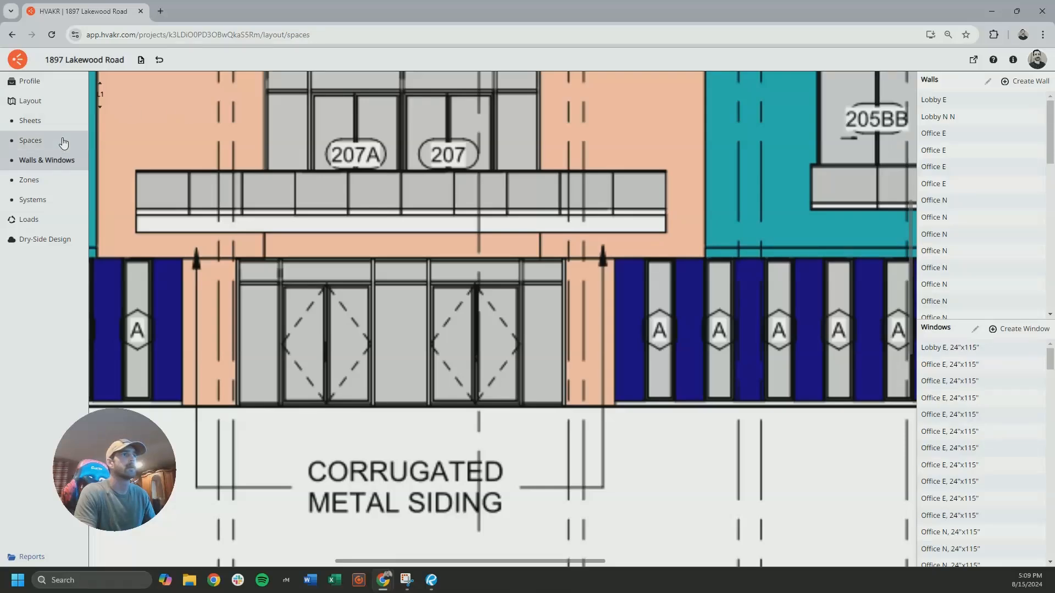
pyautogui.click(238, 259)
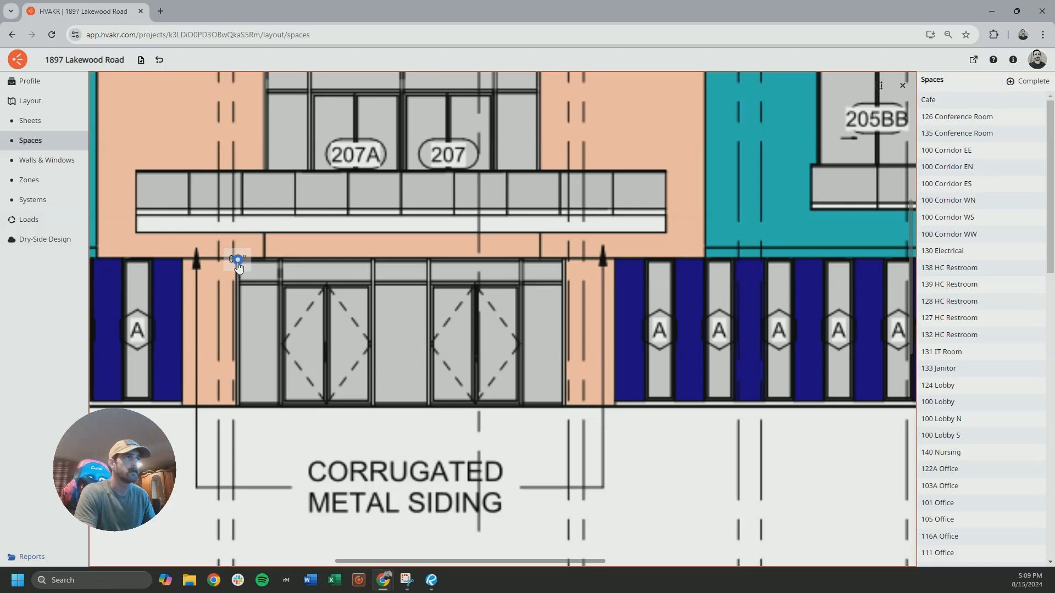
pyautogui.click(563, 260)
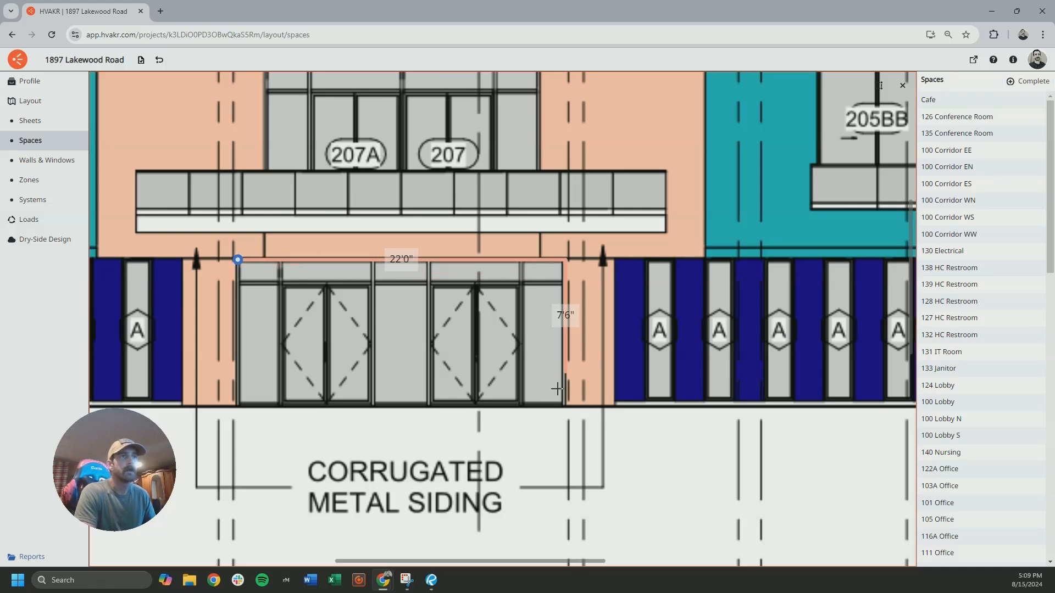
pyautogui.press('Escape')
# Start a new window for the L1 rear entrance, setting its width to 22 ft and its height to 9 ft 9 in
pyautogui.scroll(-15, 365, 298)
pyautogui.scroll(-10, 371, 298)
pyautogui.moveTo(379, 398); pyautogui.dragTo(428, 238, button='middle')
pyautogui.moveTo(470, 505); pyautogui.dragTo(477, 301, button='middle')
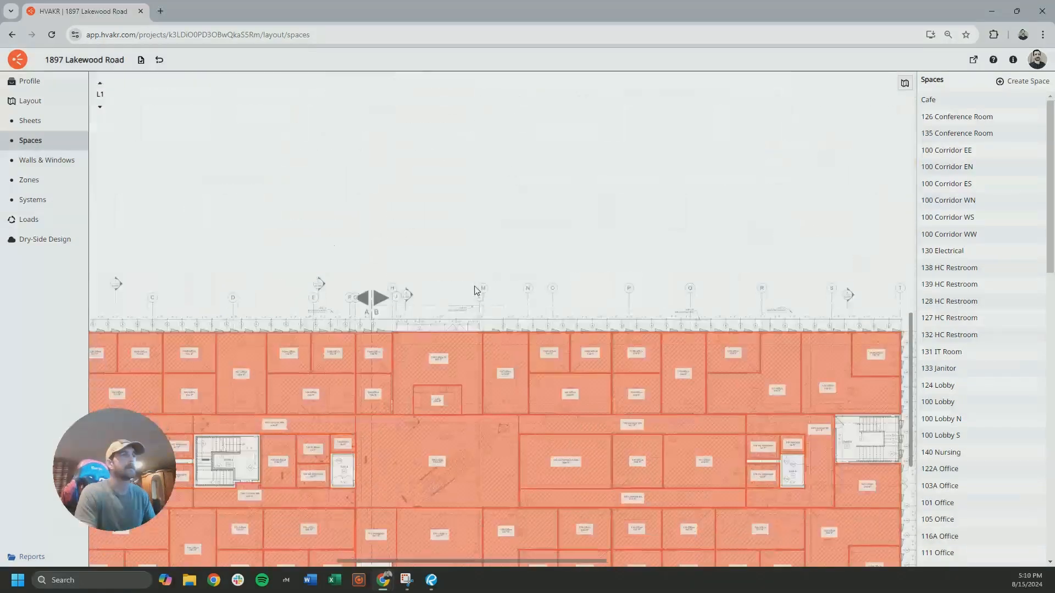
pyautogui.click(47, 160)
pyautogui.scroll(6, 476, 321)
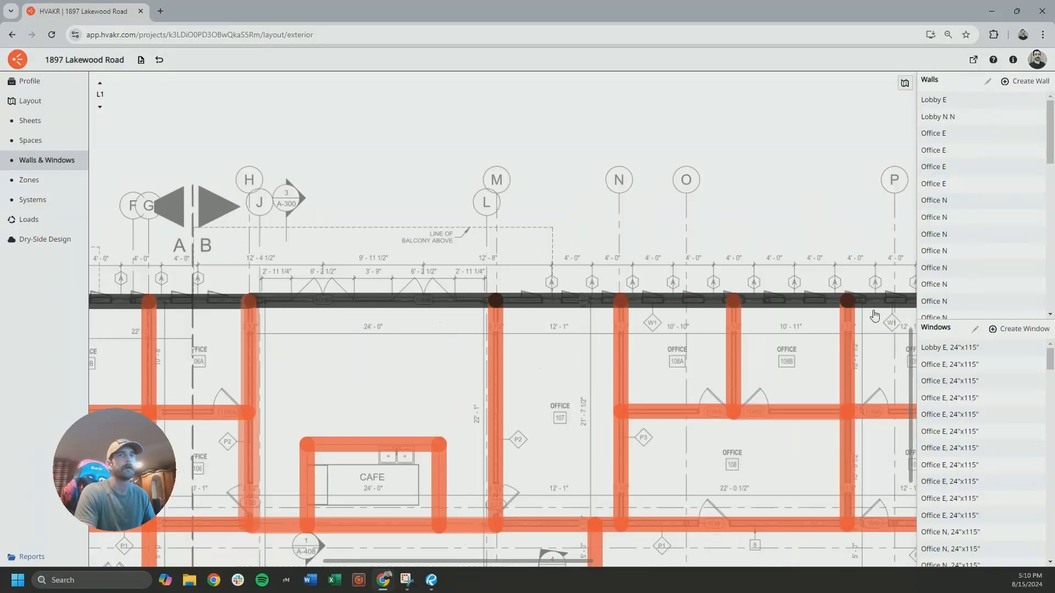
pyautogui.click(1020, 330)
pyautogui.write('22')
pyautogui.press('Tab')
pyautogui.write('9')
pyautogui.press('Tab')
pyautogui.write('9')
pyautogui.press('Tab')
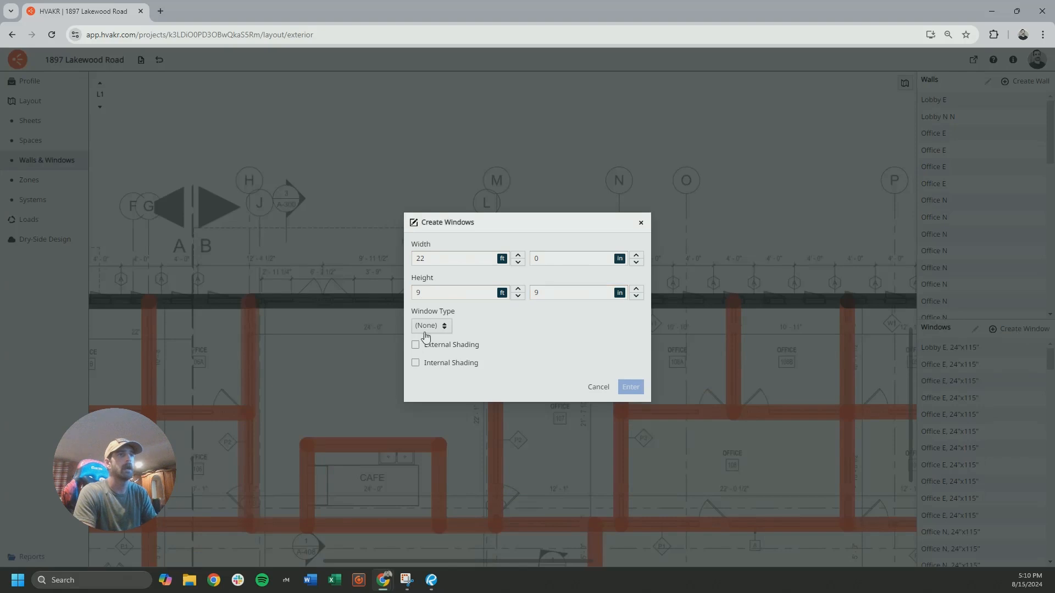
# Give the window a 7 ft top overhang offset 3 ft and the CZ 4 Entrance Door type, and add it to the lobby's north wall
pyautogui.click(414, 345)
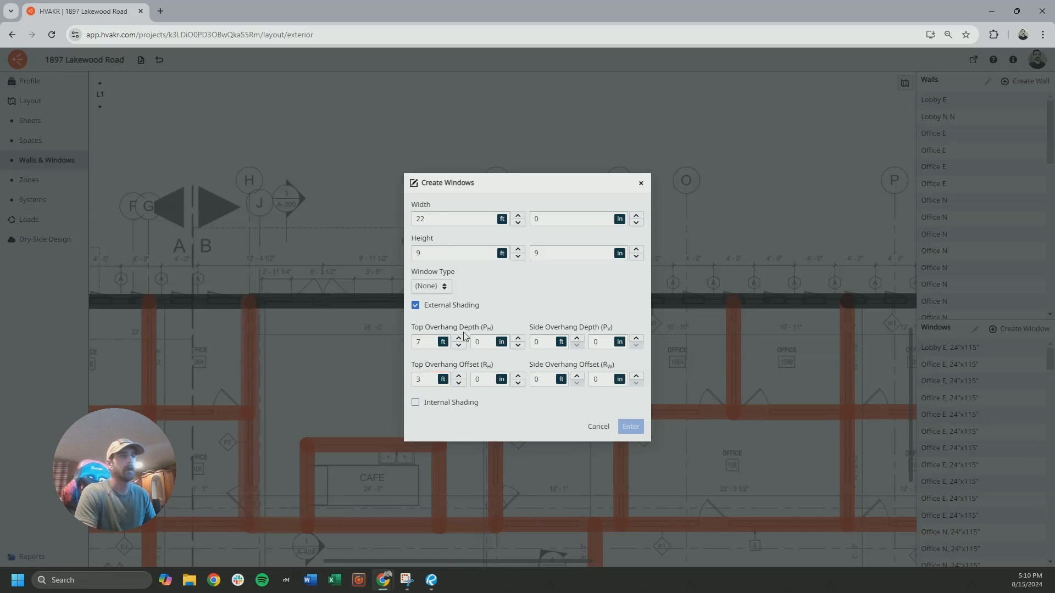
pyautogui.click(423, 285)
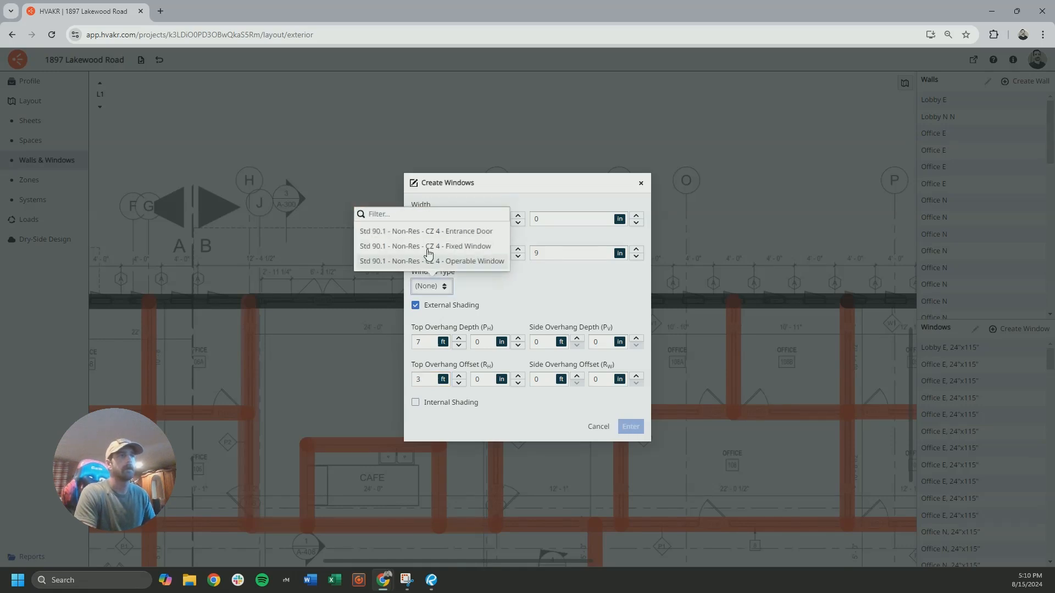
pyautogui.click(478, 233)
pyautogui.click(629, 428)
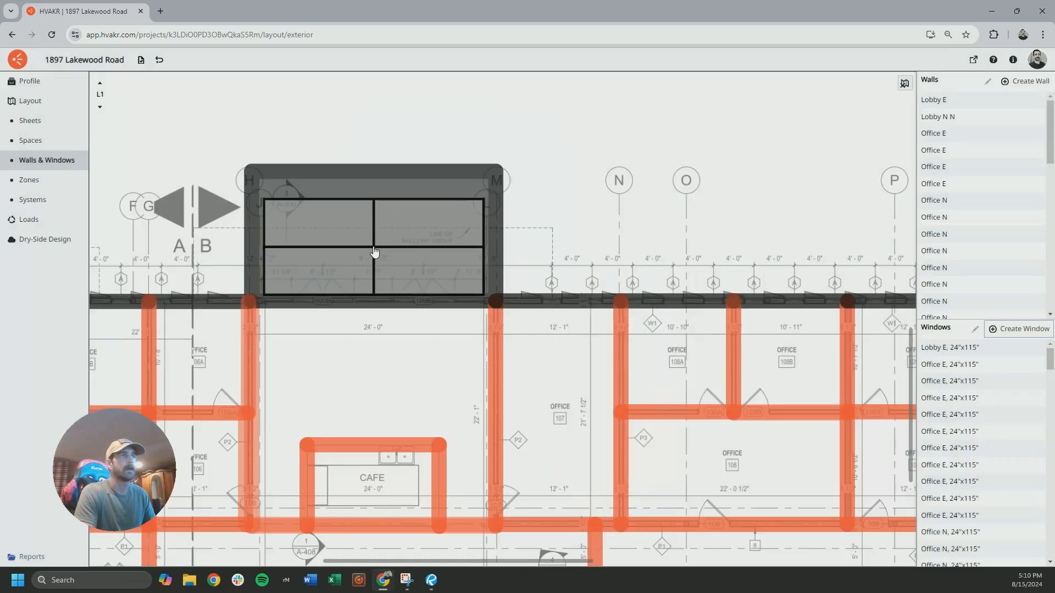
pyautogui.click(377, 258)
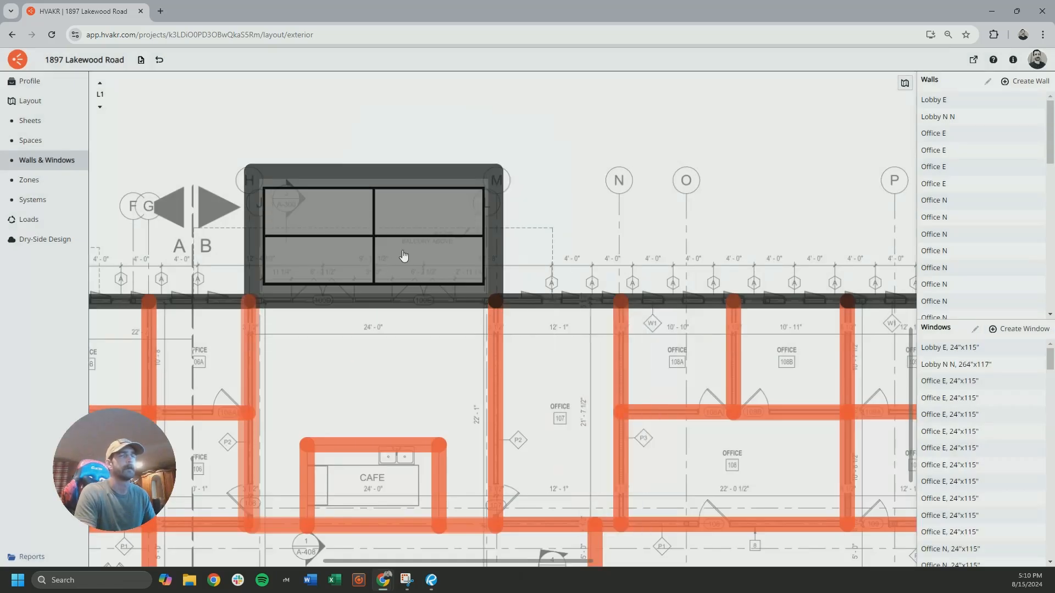
# Examine the exterior walls of level L1 from end to end, including the east wall of lobby 124 and its window
pyautogui.scroll(-6, 389, 269)
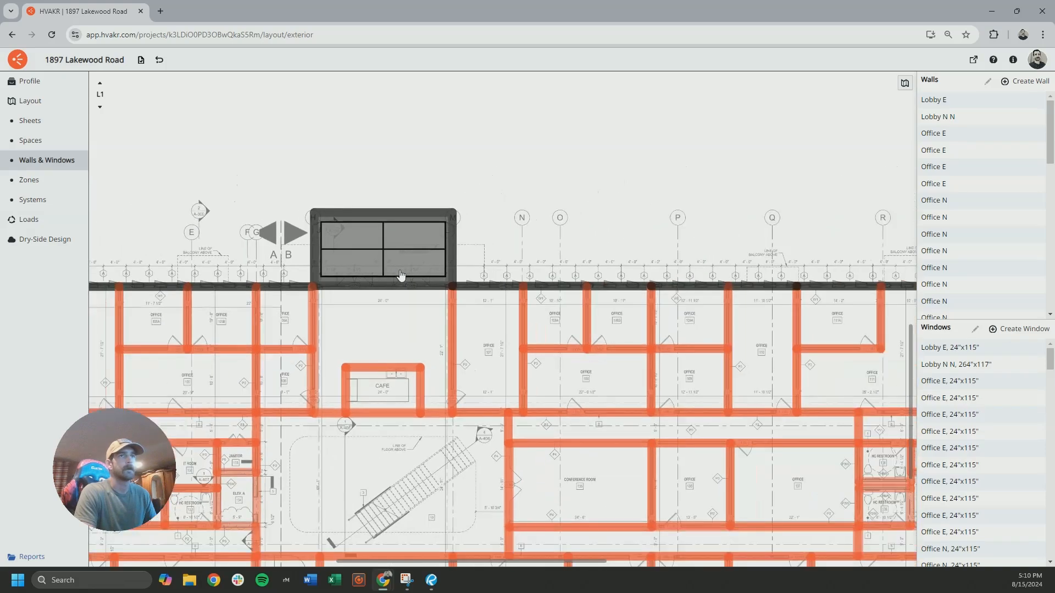
pyautogui.moveTo(415, 318); pyautogui.dragTo(359, 313, button='middle')
pyautogui.moveTo(729, 395); pyautogui.dragTo(699, 223, button='middle')
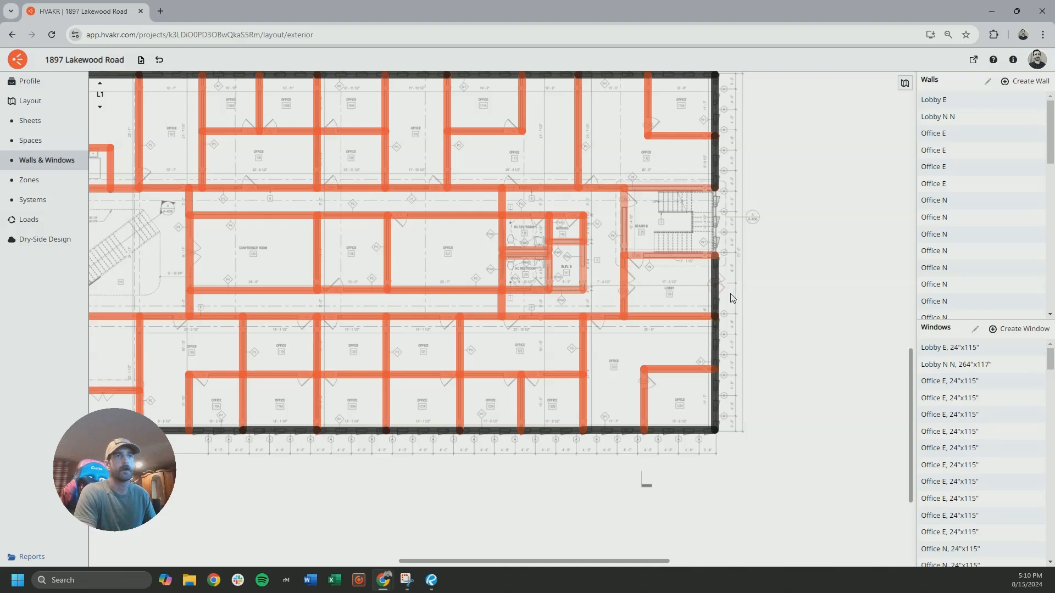
pyautogui.scroll(5, 777, 291)
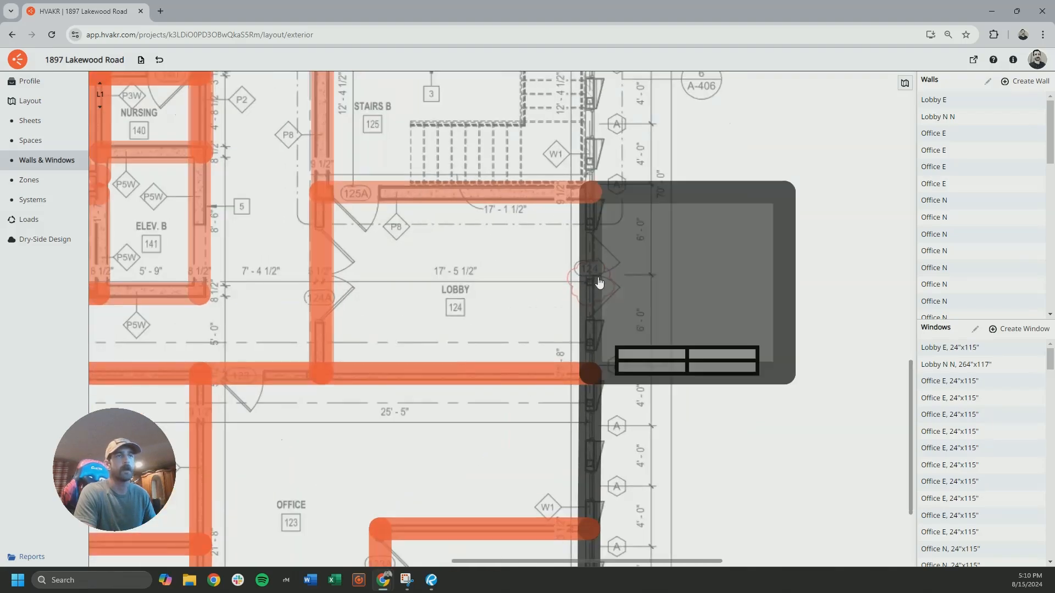
pyautogui.scroll(-2, 656, 293)
pyautogui.moveTo(299, 264); pyautogui.dragTo(724, 280, button='middle')
pyautogui.moveTo(200, 264); pyautogui.dragTo(613, 269, button='middle')
pyautogui.moveTo(418, 357); pyautogui.dragTo(271, 248, button='middle')
pyautogui.moveTo(585, 303); pyautogui.dragTo(510, 282, button='middle')
pyautogui.moveTo(374, 237); pyautogui.dragTo(471, 424, button='middle')
pyautogui.moveTo(311, 244); pyautogui.dragTo(523, 305, button='middle')
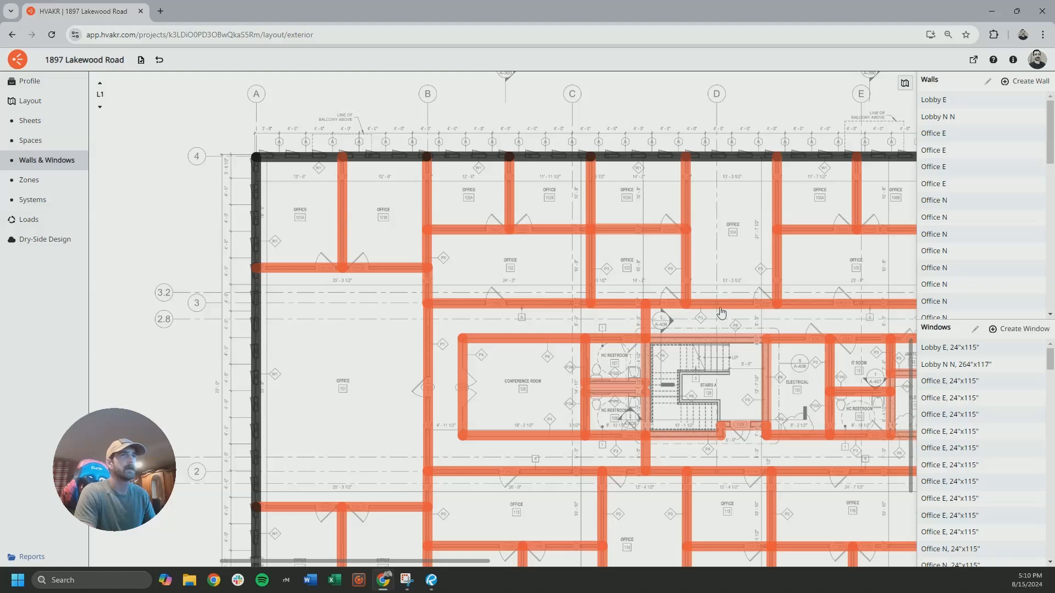
pyautogui.moveTo(683, 322); pyautogui.dragTo(338, 234, button='middle')
pyautogui.moveTo(554, 259); pyautogui.dragTo(443, 290, button='middle')
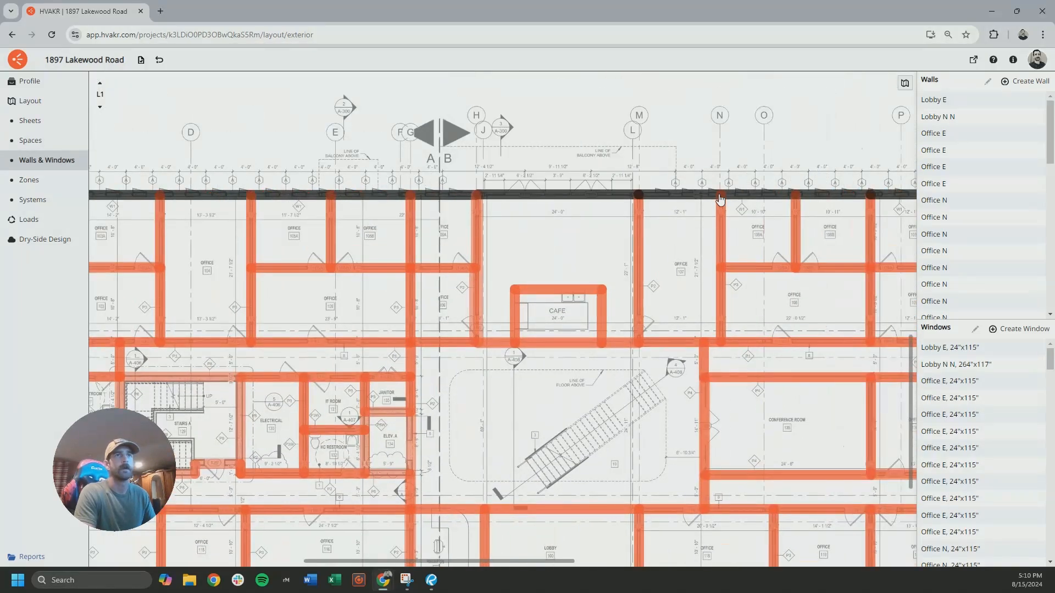
pyautogui.moveTo(774, 280); pyautogui.dragTo(241, 240, button='middle')
pyautogui.moveTo(582, 301); pyautogui.dragTo(356, 241, button='middle')
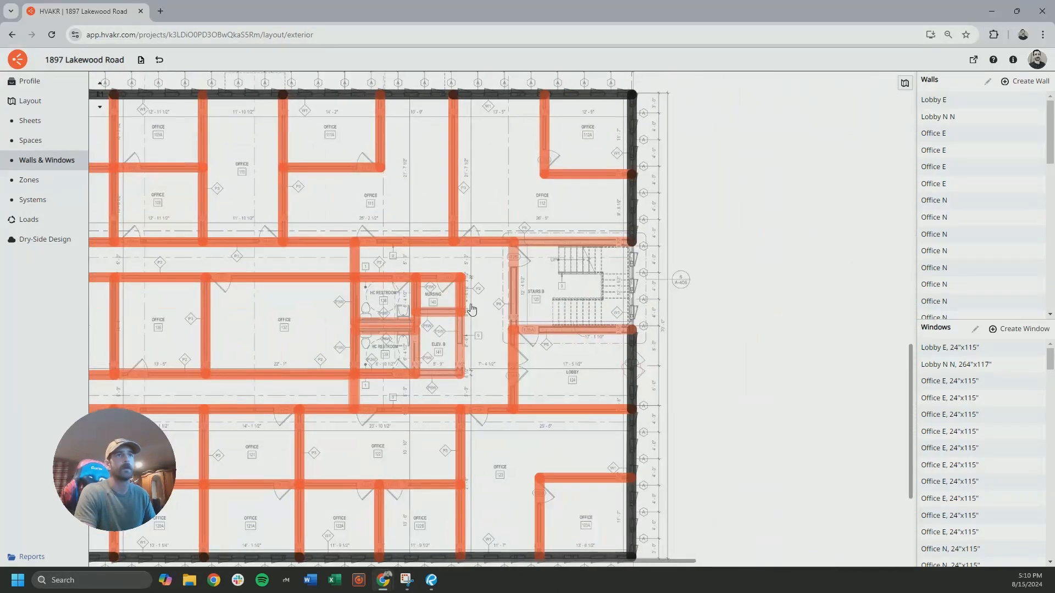
pyautogui.moveTo(604, 348); pyautogui.dragTo(445, 252, button='middle')
pyautogui.scroll(5, 493, 292)
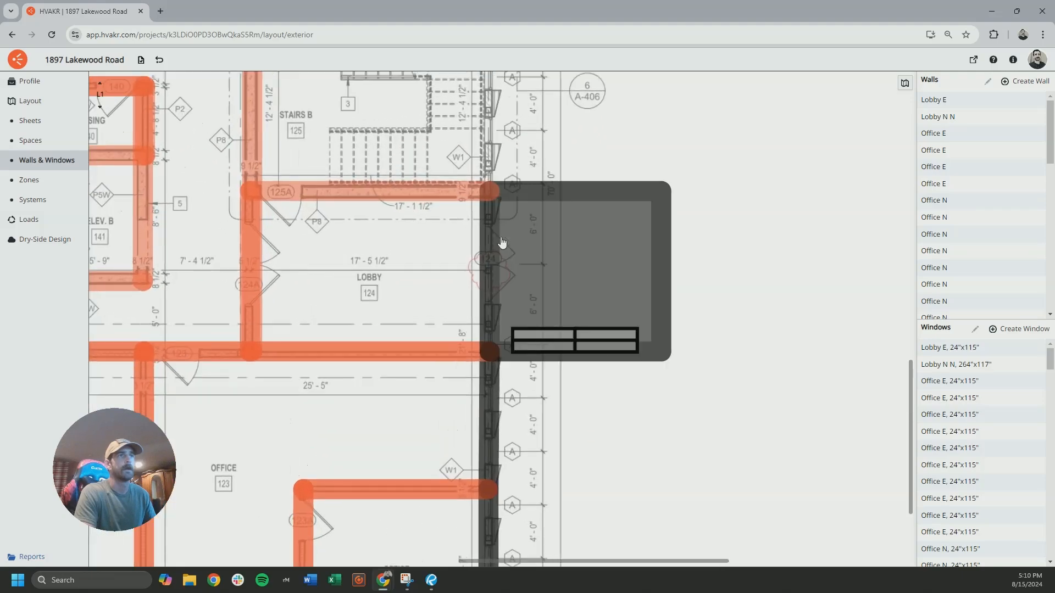
# Examine door 124 on the first floor of the east elevation on sheet A-200
pyautogui.scroll(-12, 461, 326)
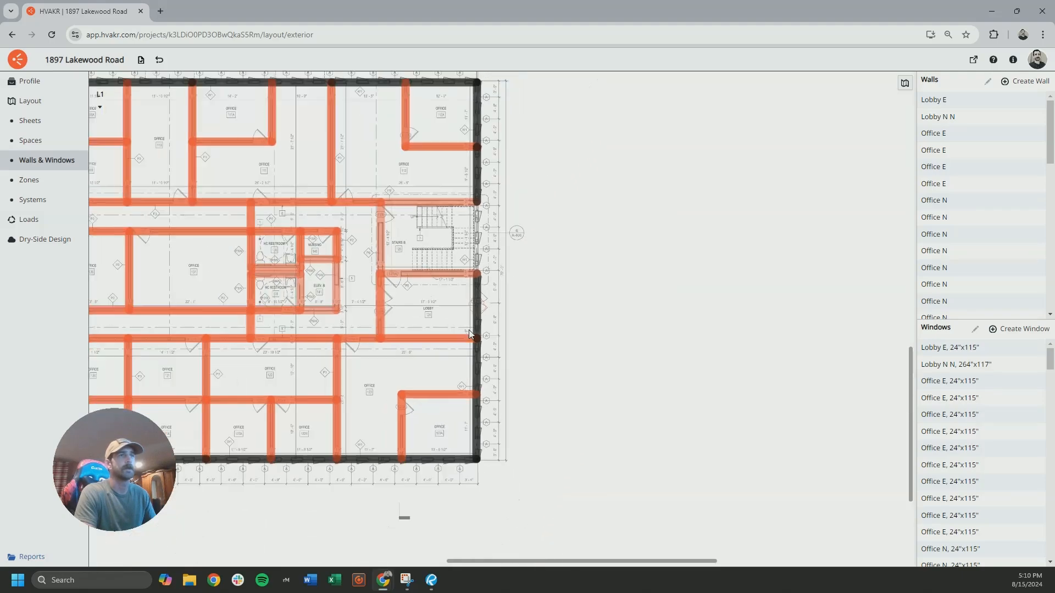
pyautogui.moveTo(394, 129); pyautogui.dragTo(499, 381, button='middle')
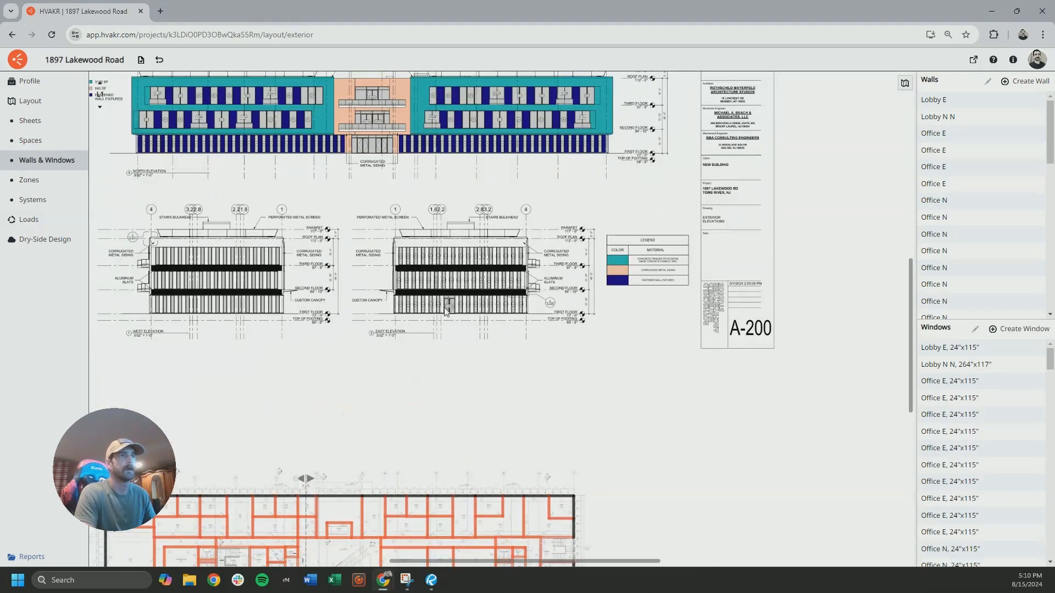
pyautogui.scroll(10, 445, 310)
pyautogui.moveTo(499, 300); pyautogui.dragTo(421, 308, button='middle')
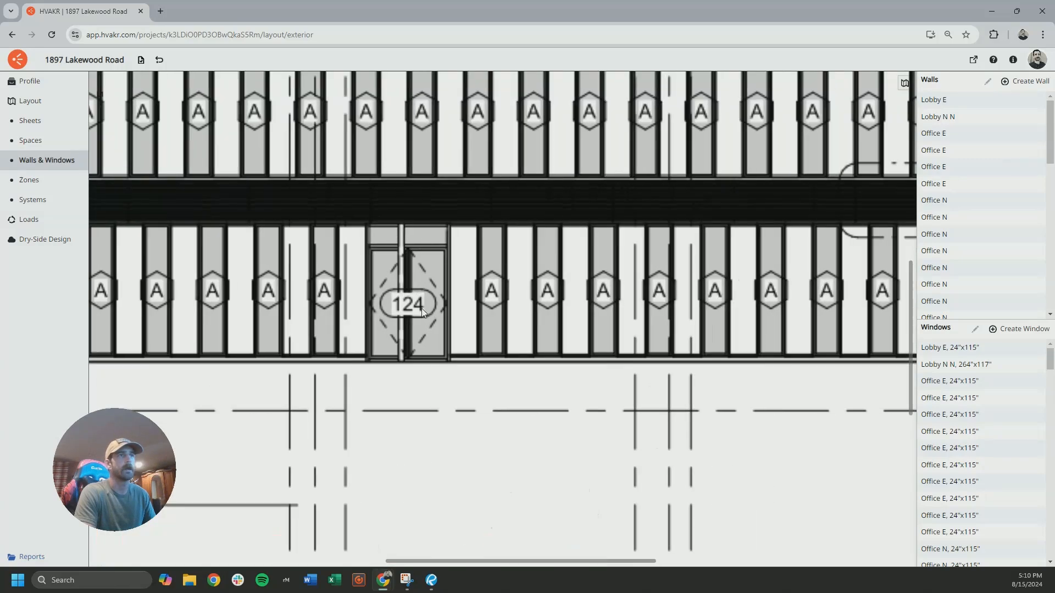
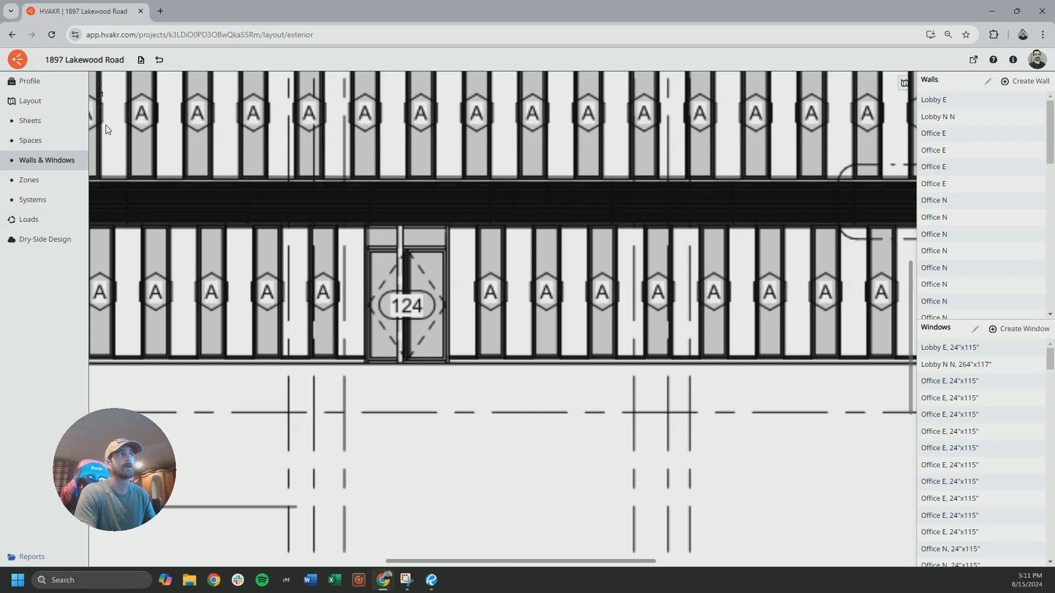
# Measure the width and height of door 124 on the east elevation using temporary space outline points, and discard the outline
pyautogui.click(31, 141)
pyautogui.click(1001, 82)
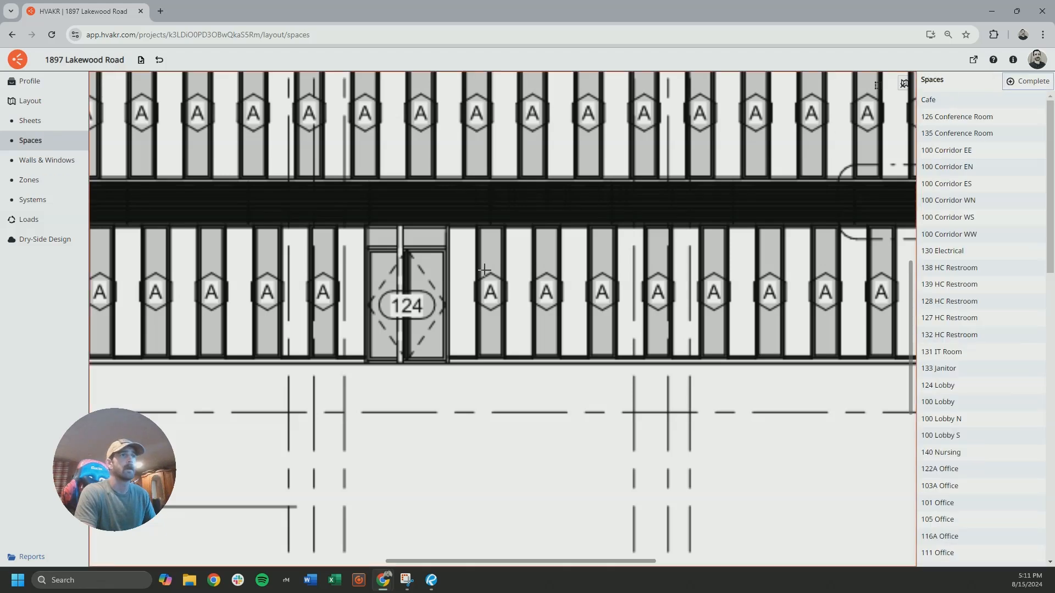
pyautogui.scroll(3, 478, 268)
pyautogui.click(328, 214)
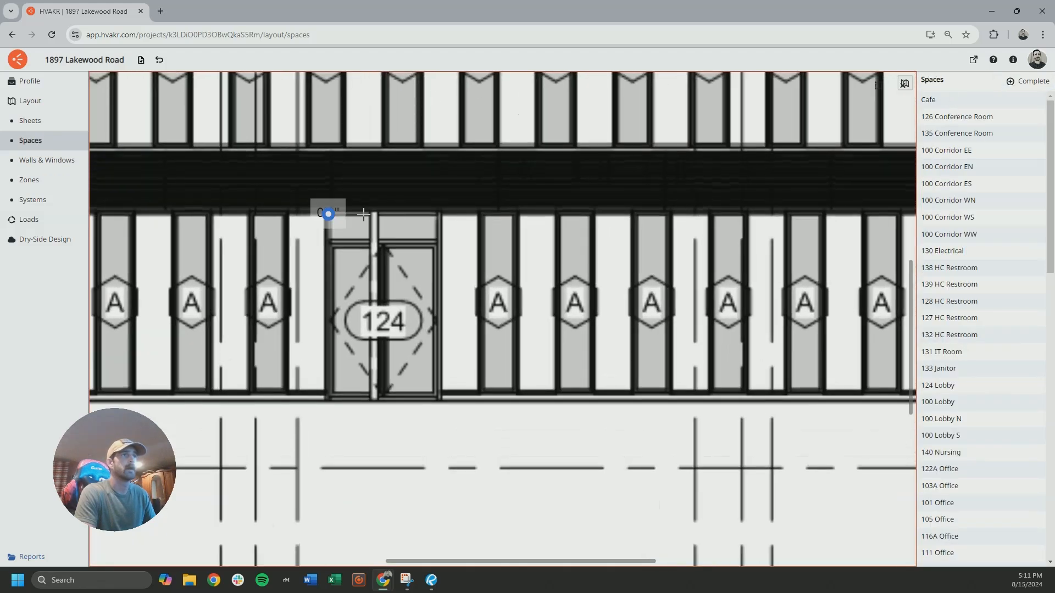
pyautogui.click(440, 214)
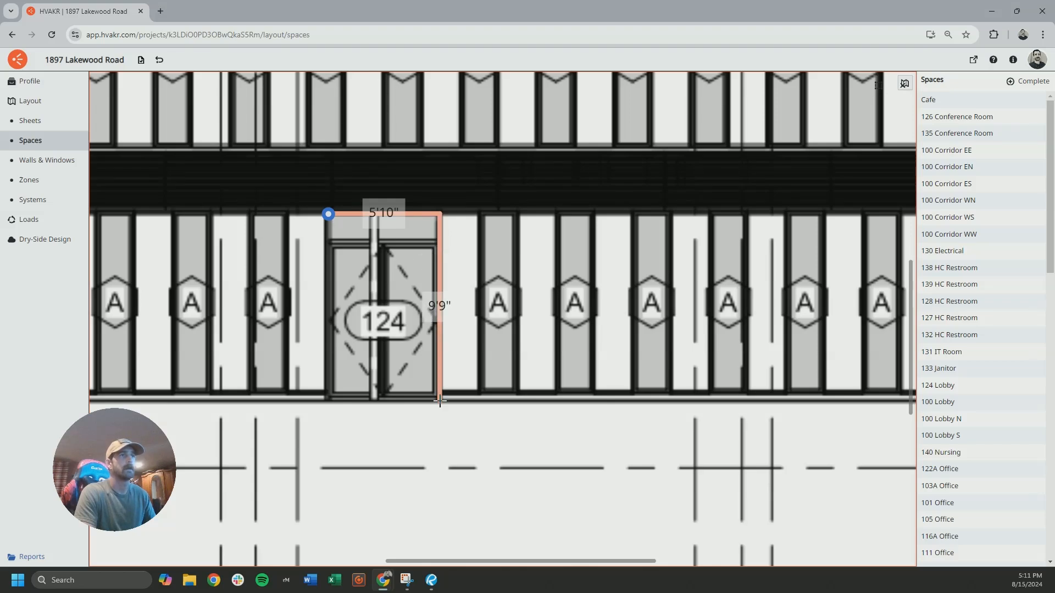
pyautogui.press('Escape')
# Start a new window for lobby 124's east entrance, with a width of 5 ft 10 in and a height of 9 ft 9 in
pyautogui.scroll(-1, 344, 265)
pyautogui.scroll(-8, 347, 266)
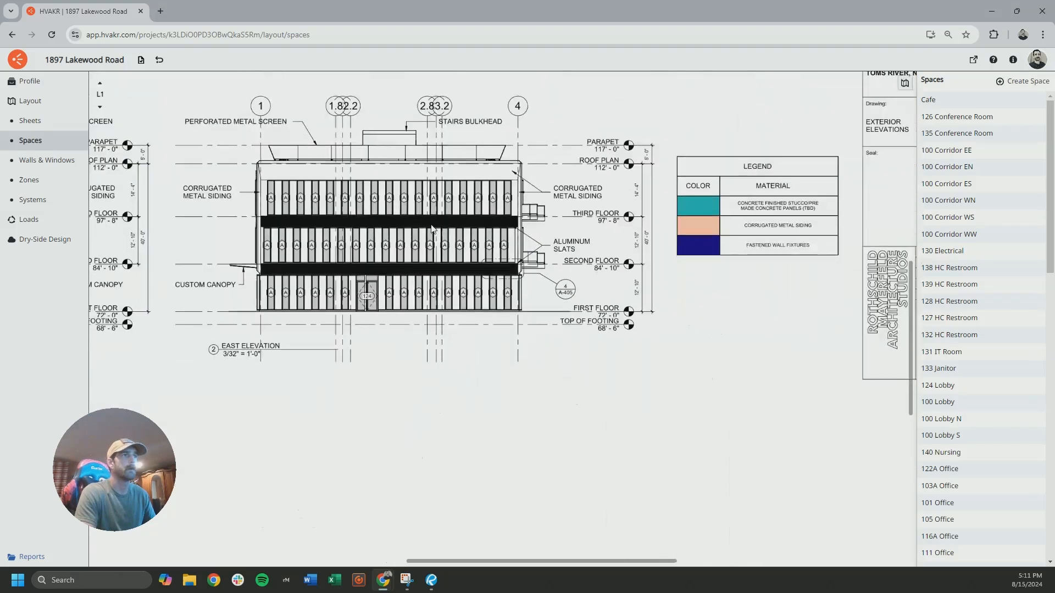
pyautogui.moveTo(409, 553); pyautogui.dragTo(417, 413, button='middle')
pyautogui.moveTo(588, 555); pyautogui.dragTo(478, 383, button='middle')
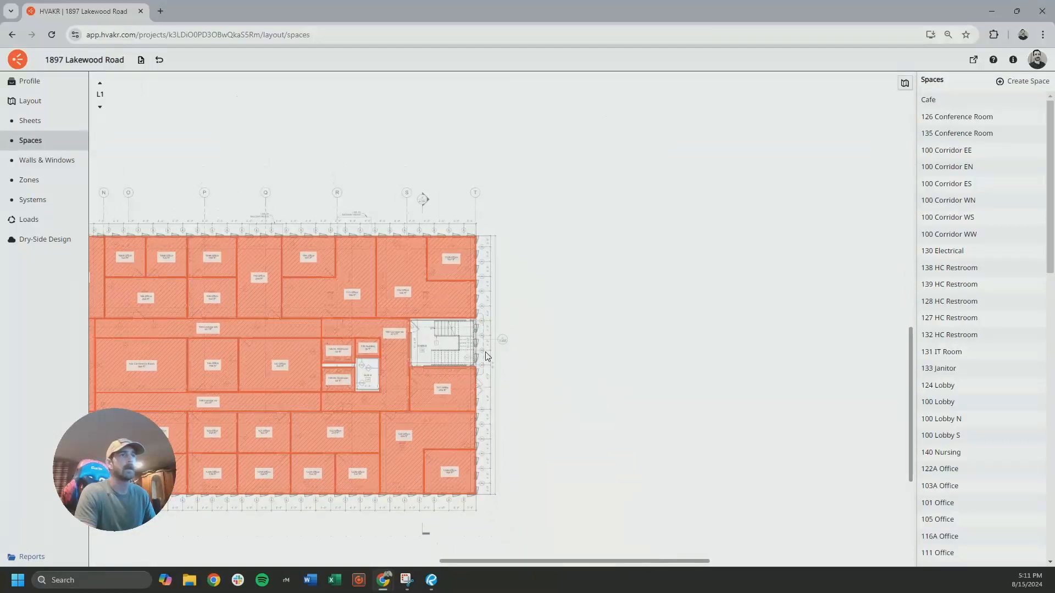
pyautogui.scroll(5, 487, 405)
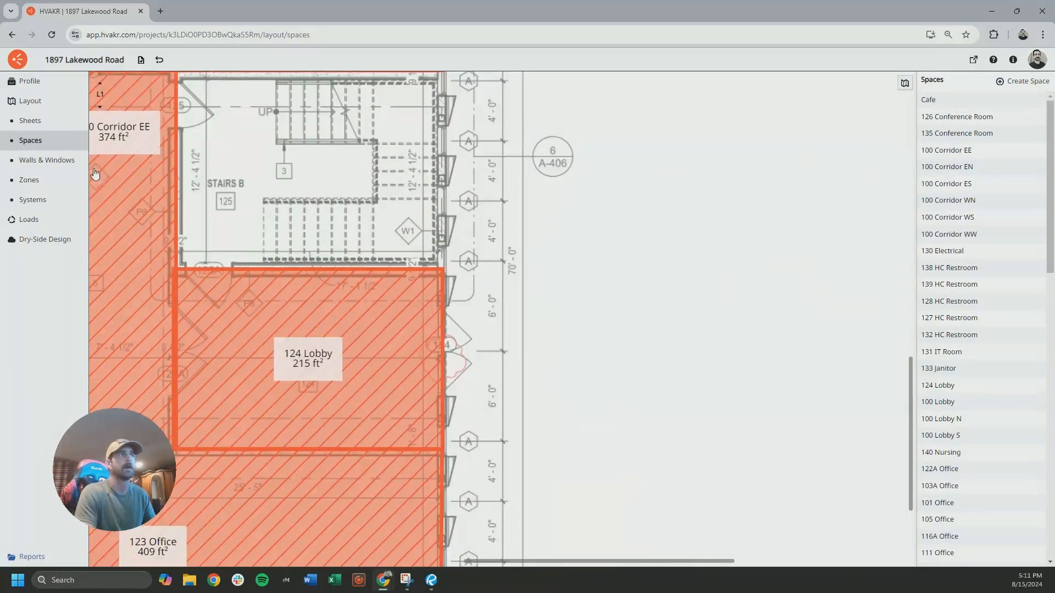
pyautogui.click(64, 164)
pyautogui.click(1016, 329)
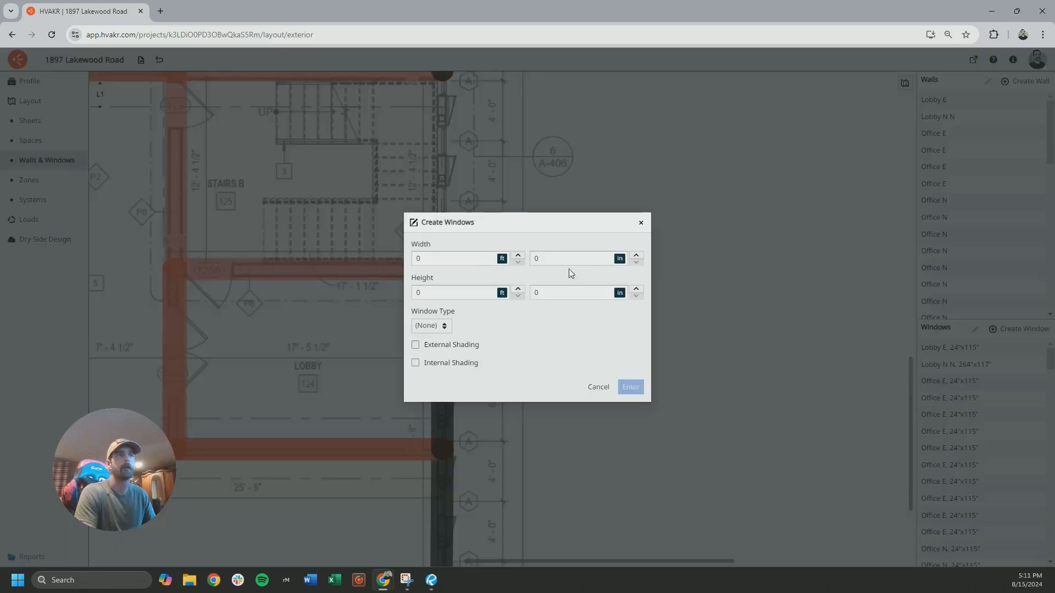
pyautogui.write('5')
pyautogui.press('Tab')
pyautogui.click(469, 292)
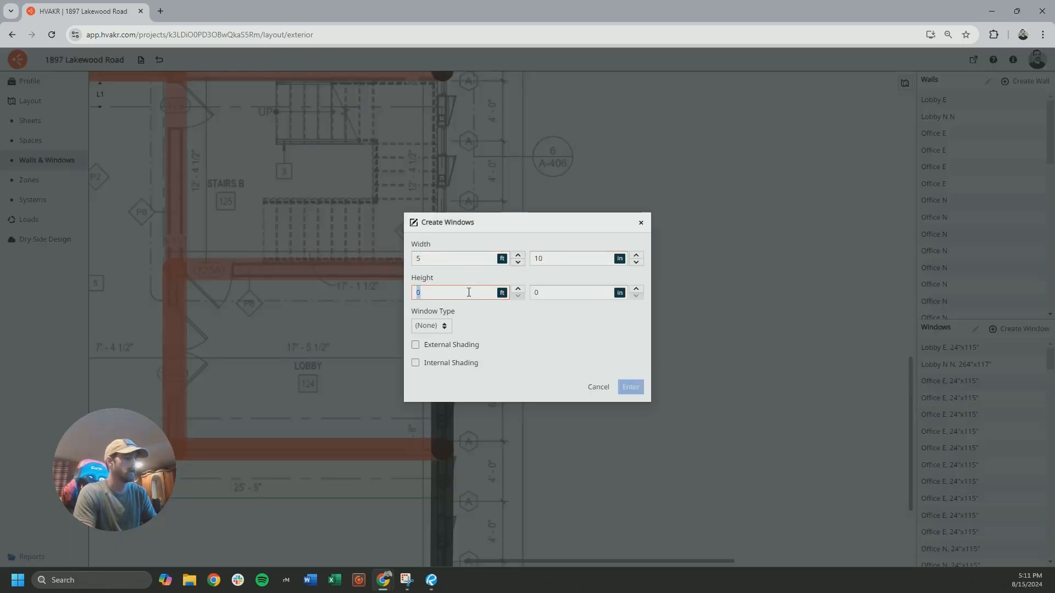
pyautogui.write('9')
pyautogui.click(548, 292)
pyautogui.click(558, 360)
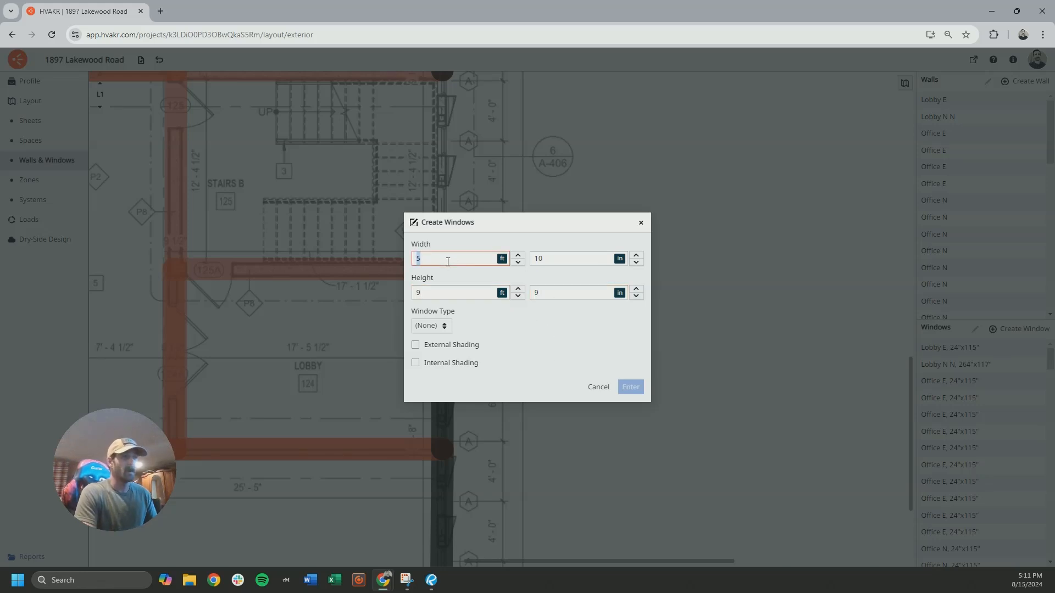
# Change the new window's width to 6 ft 0 in, assign the CZ 4 Entrance Door type, and add it to lobby 124's east wall
pyautogui.doubleClick(569, 260)
pyautogui.write('0')
pyautogui.click(576, 363)
pyautogui.click(446, 261)
pyautogui.click(431, 326)
pyautogui.click(461, 281)
pyautogui.click(631, 386)
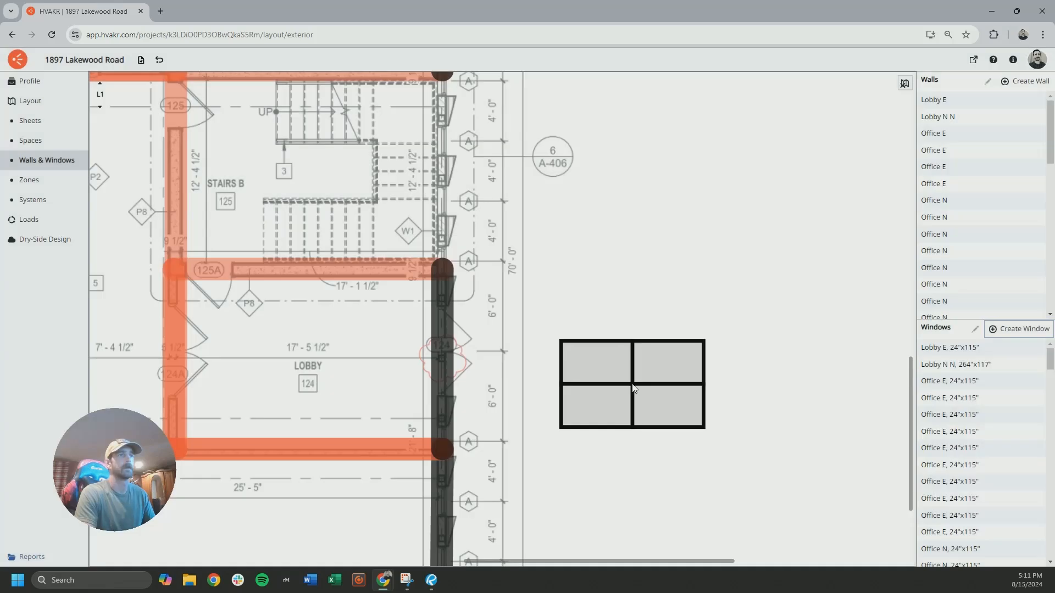
pyautogui.click(446, 353)
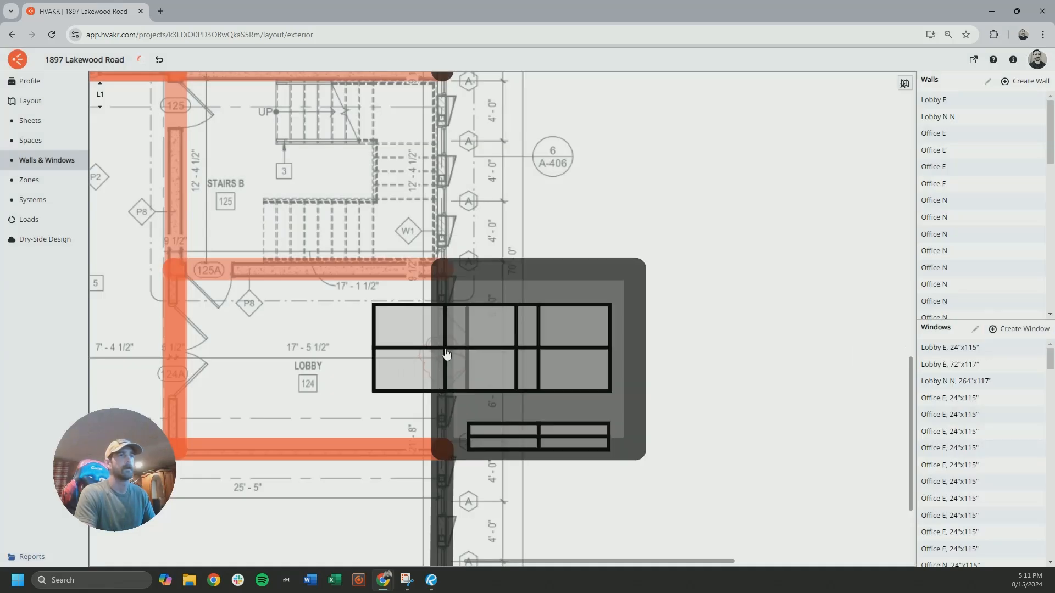
# Enable external shading on lobby 124's new entrance window and set its side overhang depth to 8 in
pyautogui.click(551, 348)
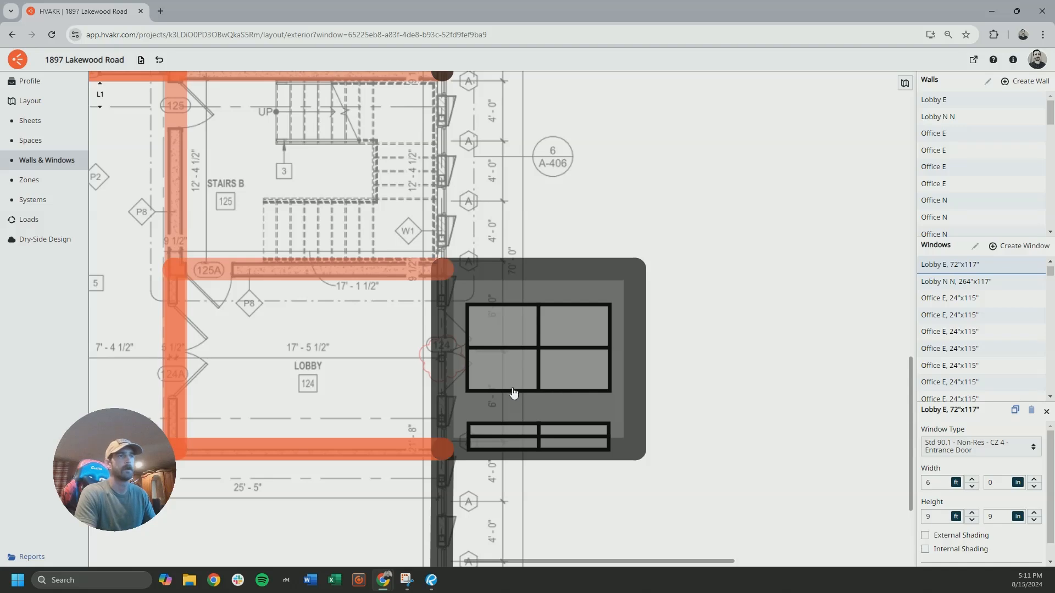
pyautogui.click(507, 368)
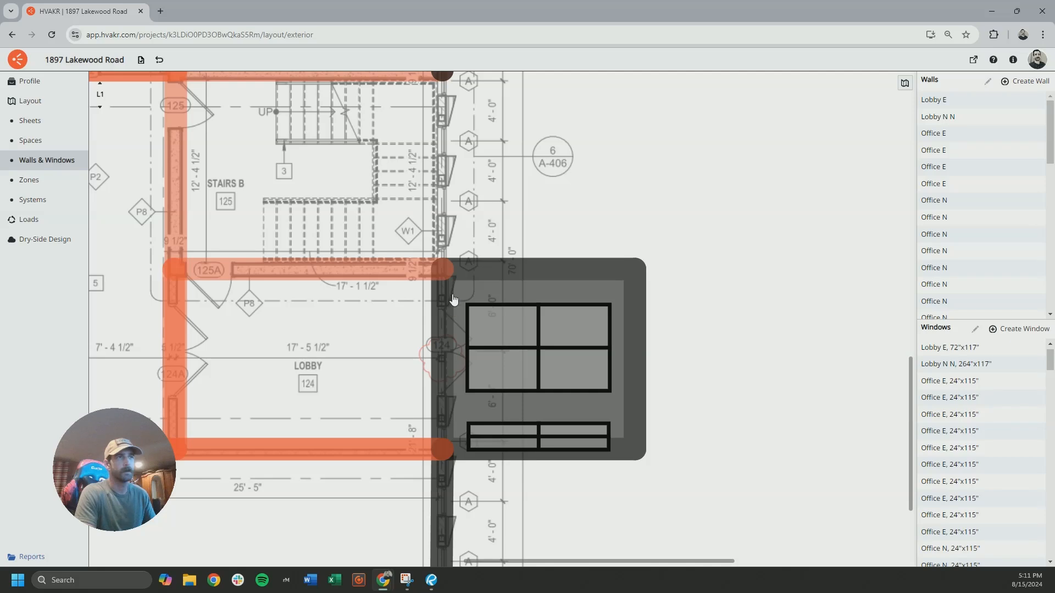
pyautogui.click(527, 349)
pyautogui.moveTo(980, 401); pyautogui.dragTo(981, 306)
pyautogui.click(926, 440)
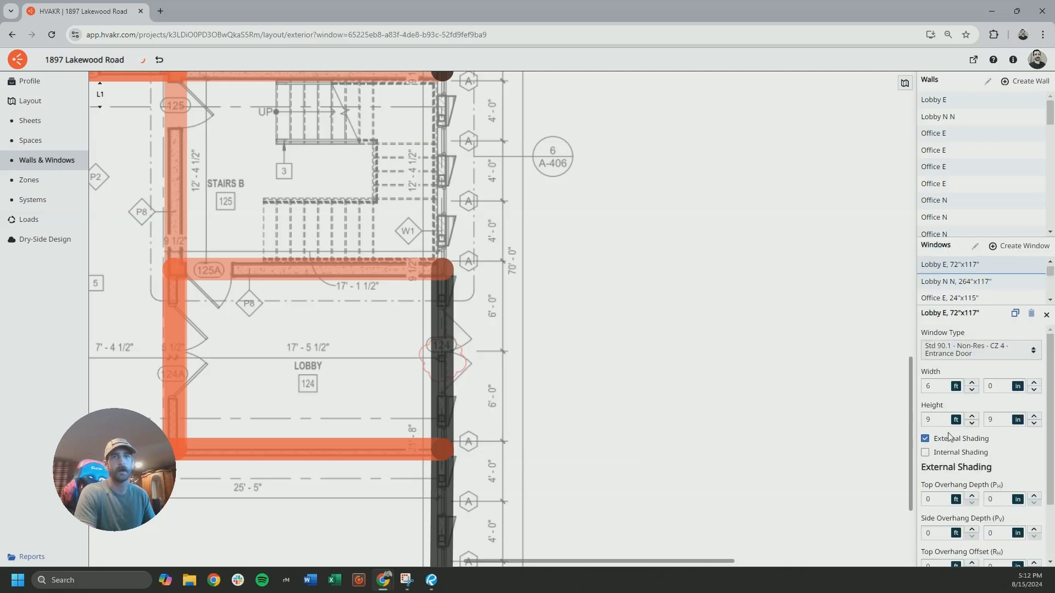
pyautogui.scroll(-2, 945, 527)
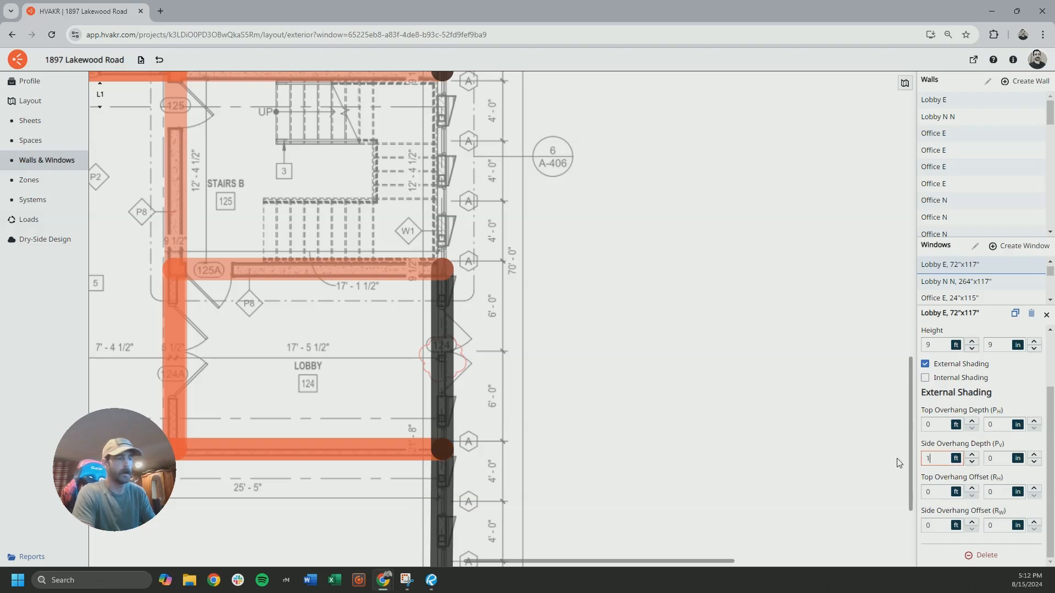
pyautogui.click(998, 459)
pyautogui.write('8')
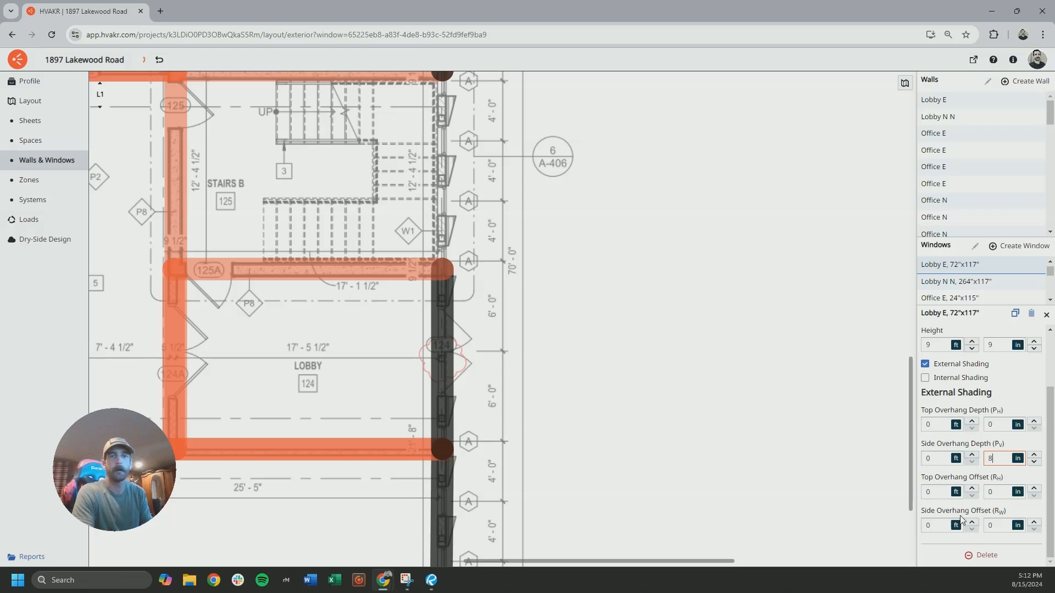
pyautogui.click(999, 477)
pyautogui.click(586, 377)
pyautogui.click(437, 354)
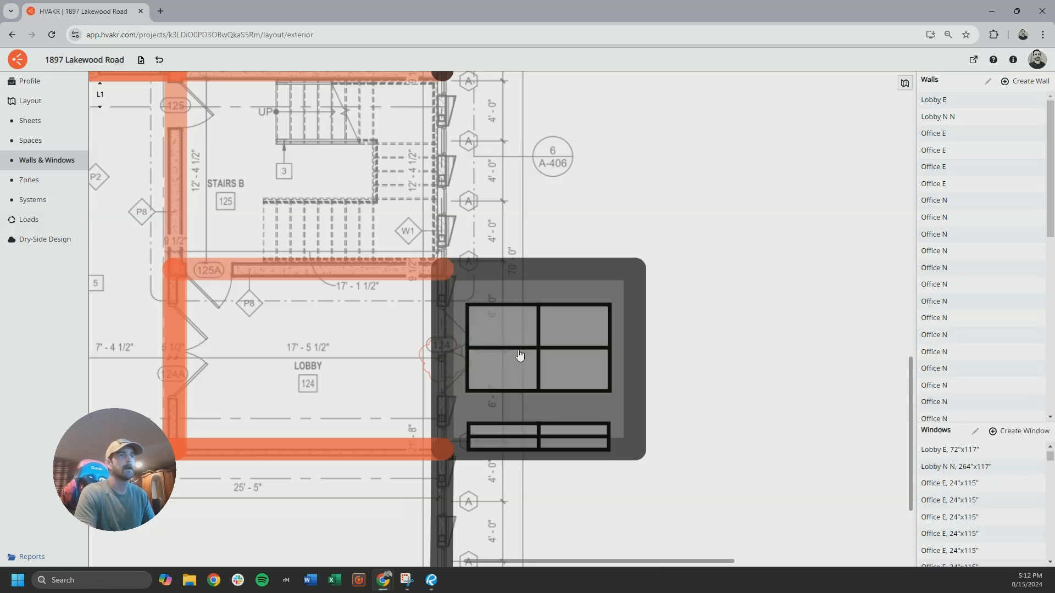
pyautogui.click(582, 327)
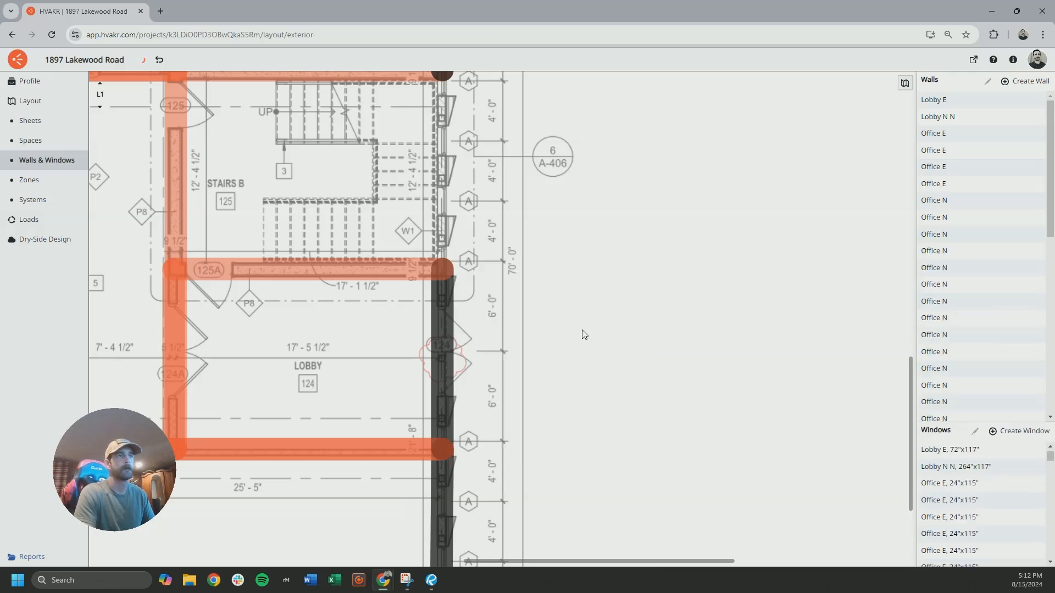
# Switch to level L2 and examine the window bays along the south exterior wall at offices 201B and 201C
pyautogui.scroll(-4, 564, 330)
pyautogui.scroll(-8, 564, 333)
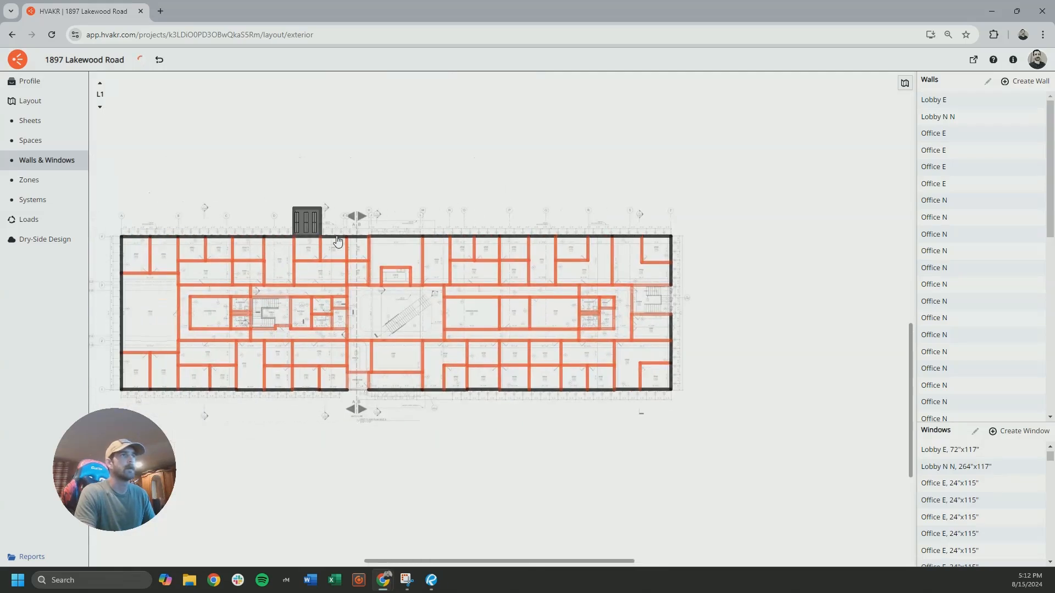
pyautogui.click(100, 83)
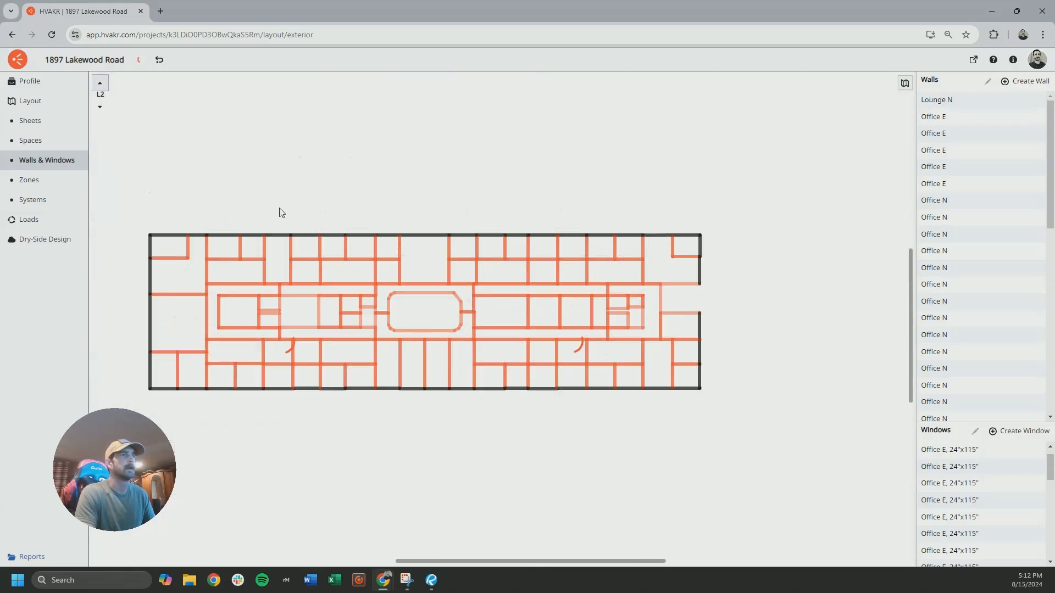
pyautogui.scroll(3, 138, 331)
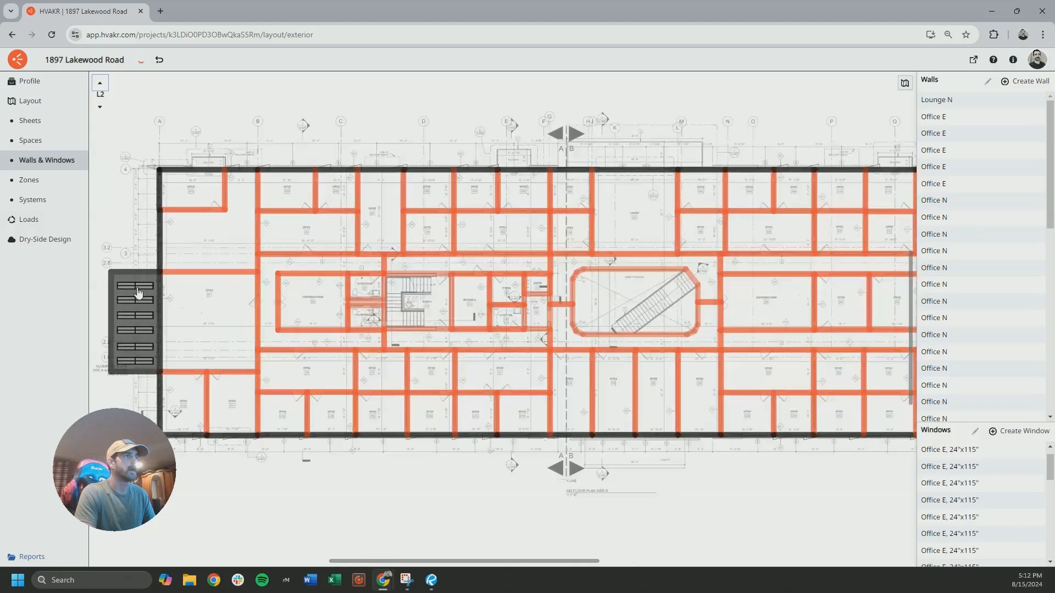
pyautogui.scroll(5, 187, 378)
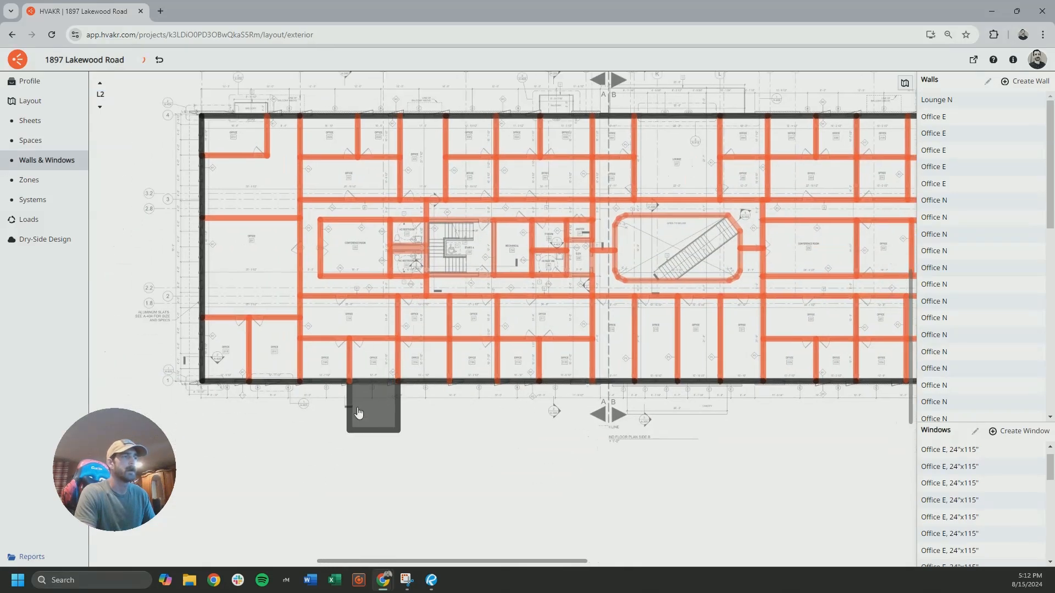
pyautogui.moveTo(374, 369)
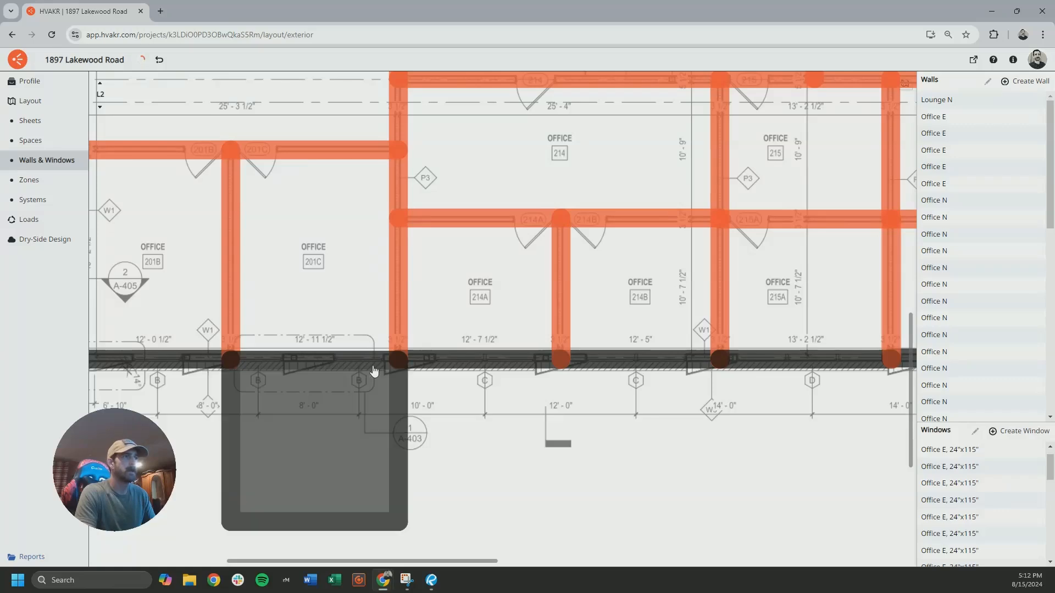
pyautogui.moveTo(345, 427); pyautogui.dragTo(410, 399, button='middle')
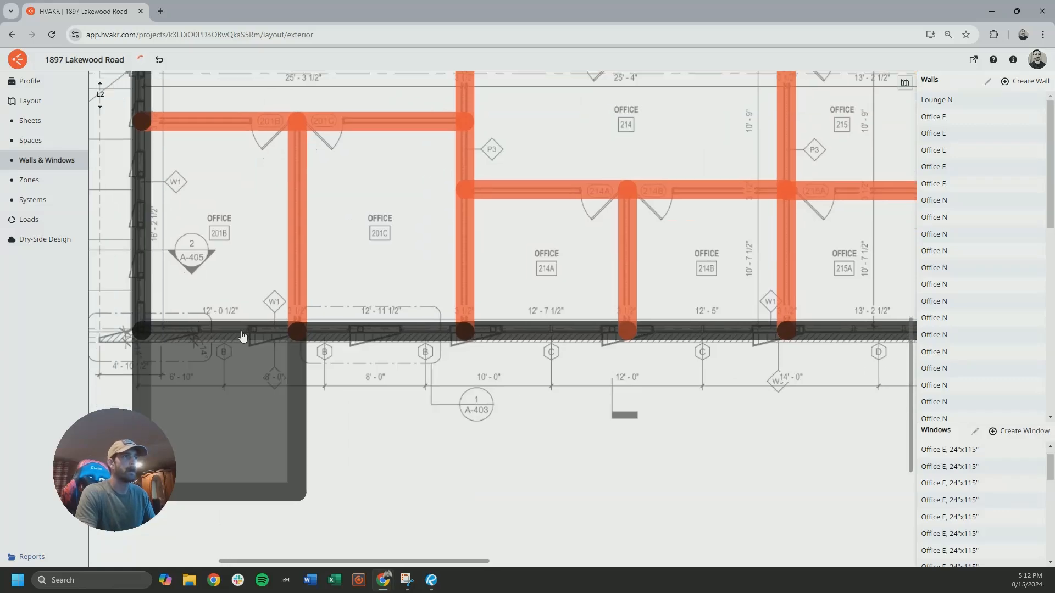
# Switch to Revu and open sheet A-403, the enlarged fastened wall fixtures, in the Lakewood Rd drawing set
pyautogui.click(432, 580)
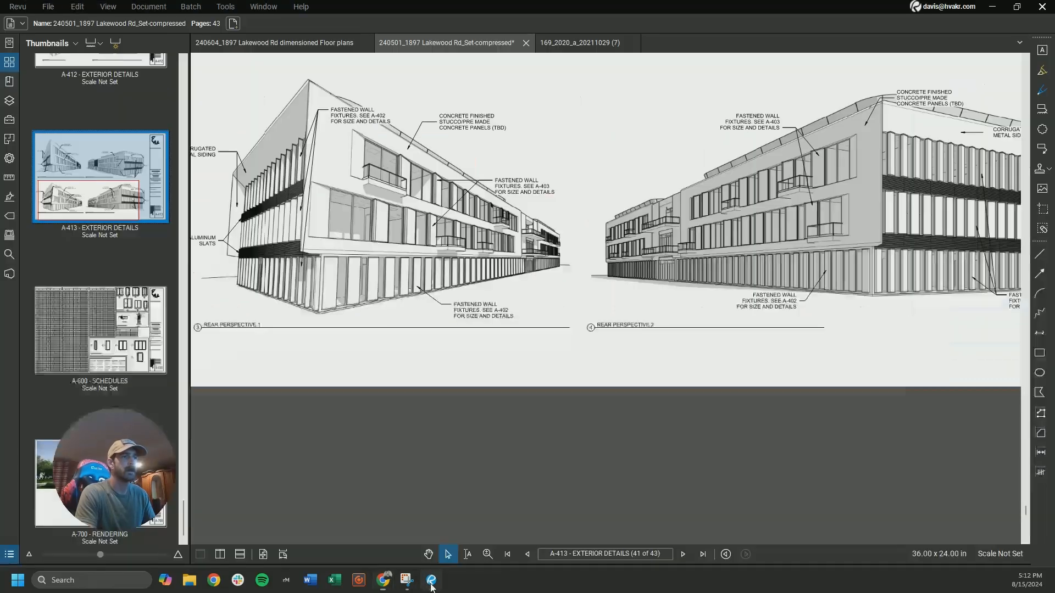
pyautogui.scroll(5, 112, 287)
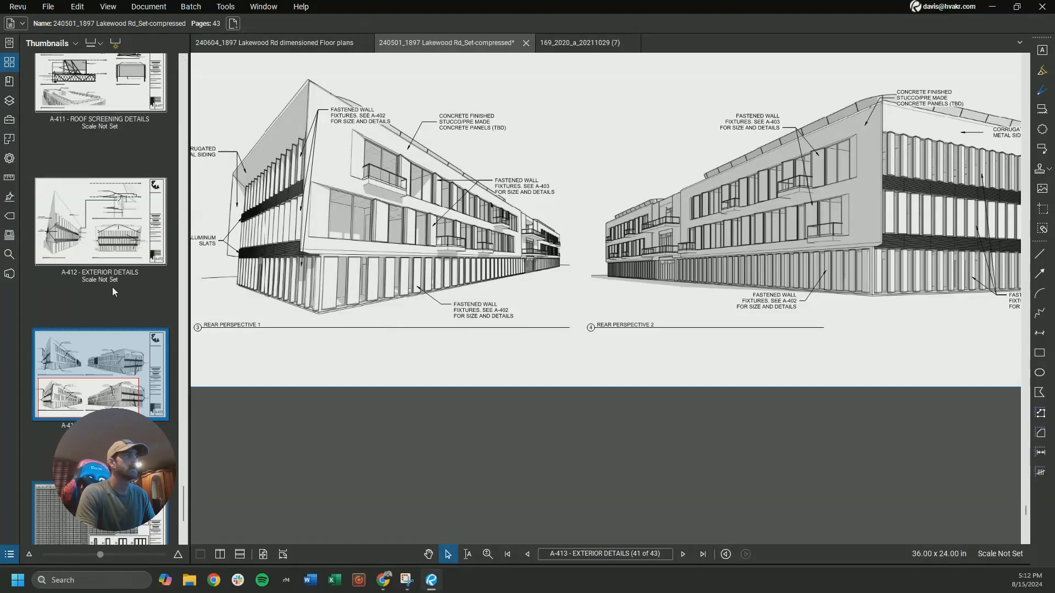
pyautogui.click(116, 271)
pyautogui.scroll(5, 114, 252)
pyautogui.scroll(1, 124, 302)
pyautogui.scroll(-1, 123, 302)
pyautogui.scroll(4, 108, 356)
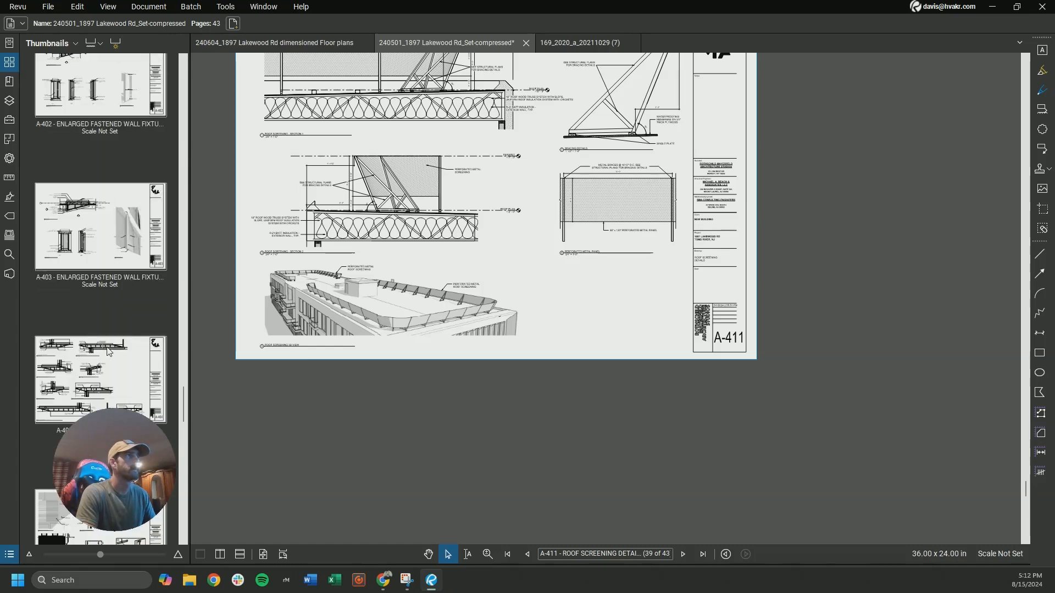
pyautogui.click(101, 228)
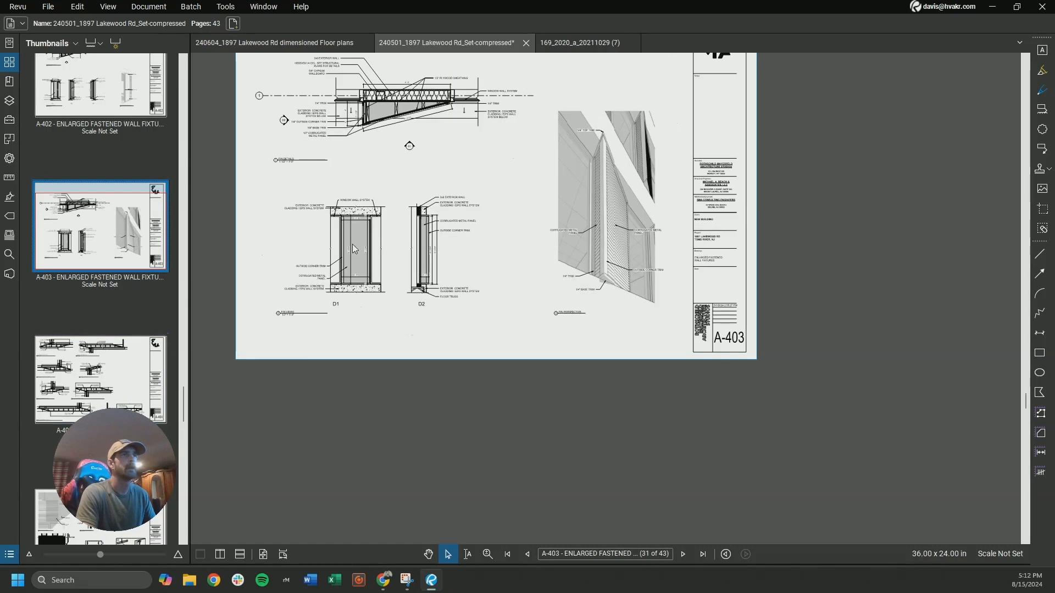
pyautogui.scroll(3, 337, 216)
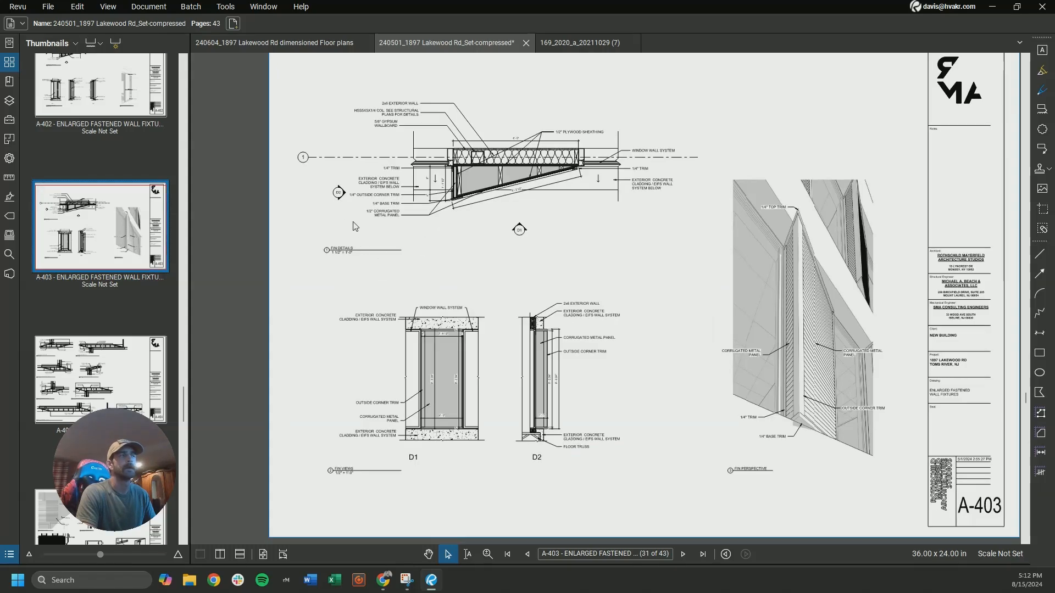
# Examine the first floor fin details and fin views on sheet A-402
pyautogui.click(120, 84)
pyautogui.scroll(1, 404, 184)
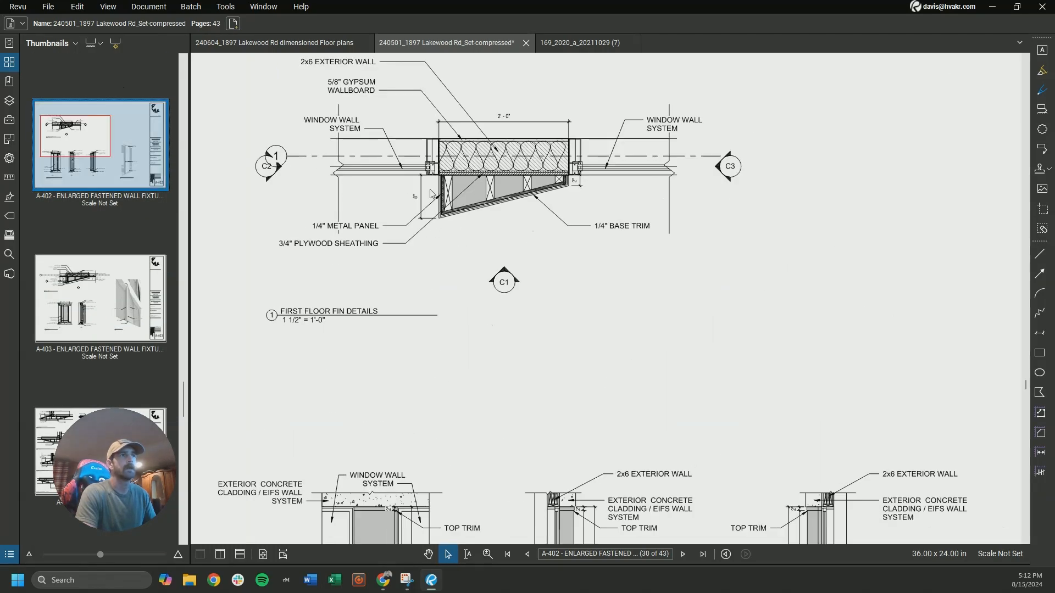
pyautogui.scroll(-2, 416, 211)
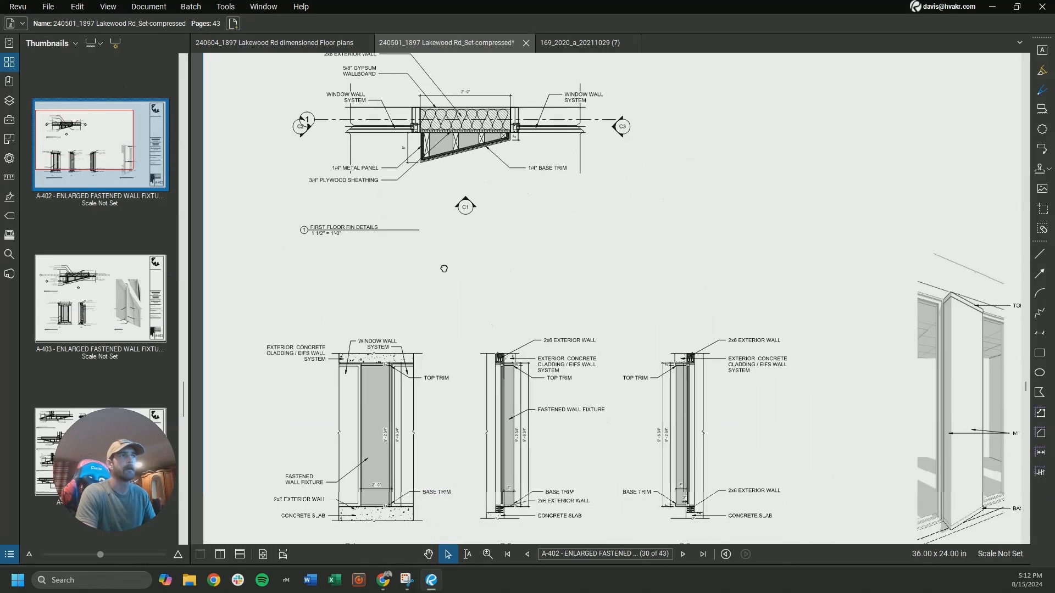
pyautogui.moveTo(473, 304); pyautogui.dragTo(428, 263, button='middle')
# Return to sheet A-403 and examine the fin detail's depth and length dimensions along with the D1 and D2 fin views
pyautogui.click(118, 297)
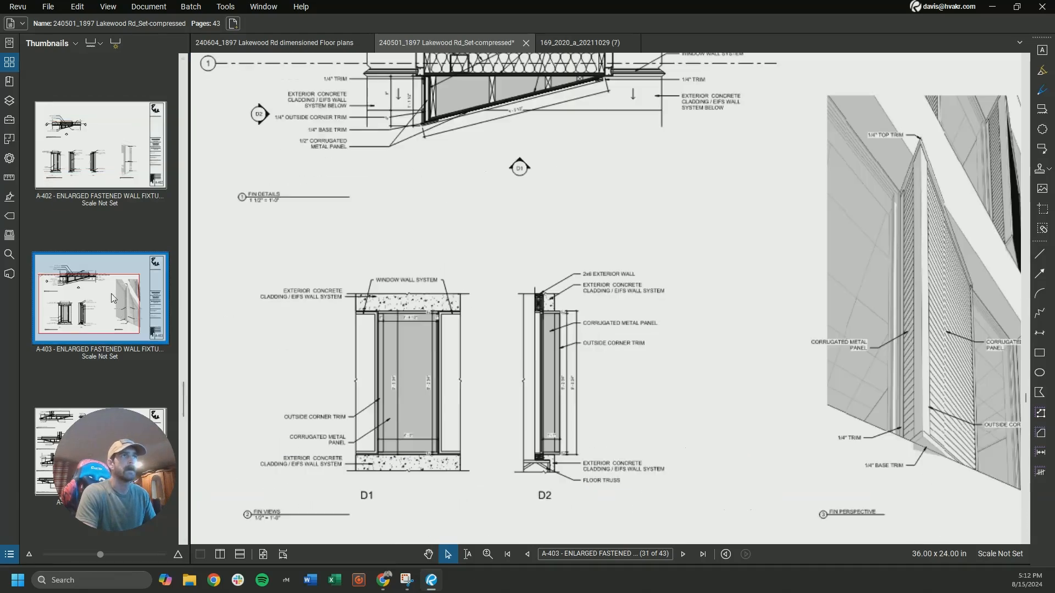
pyautogui.moveTo(488, 225); pyautogui.dragTo(518, 323, button='middle')
pyautogui.scroll(5, 413, 183)
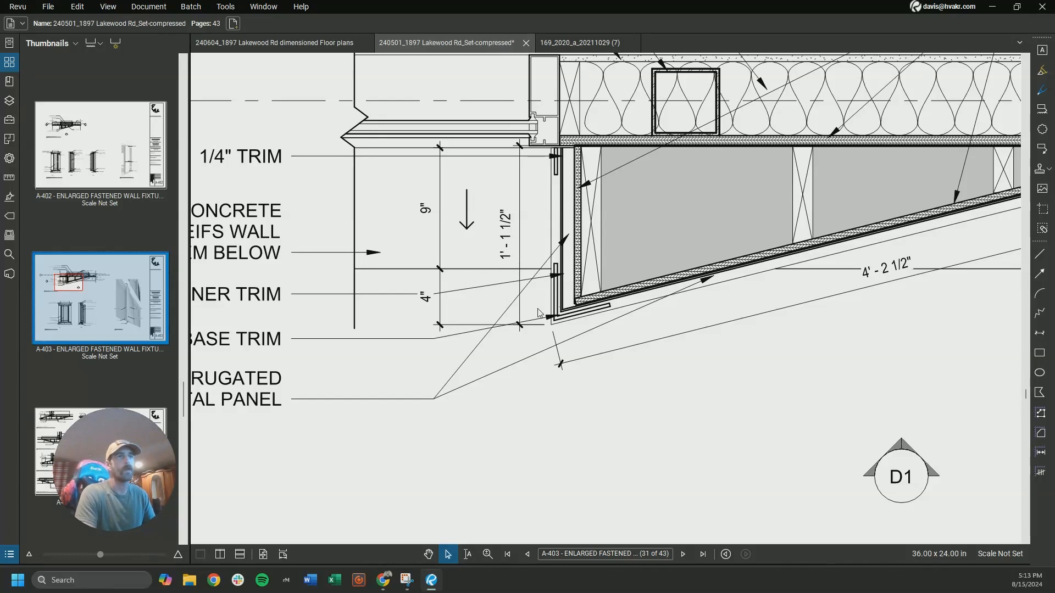
pyautogui.scroll(-6, 545, 250)
pyautogui.moveTo(599, 301); pyautogui.dragTo(485, 246, button='middle')
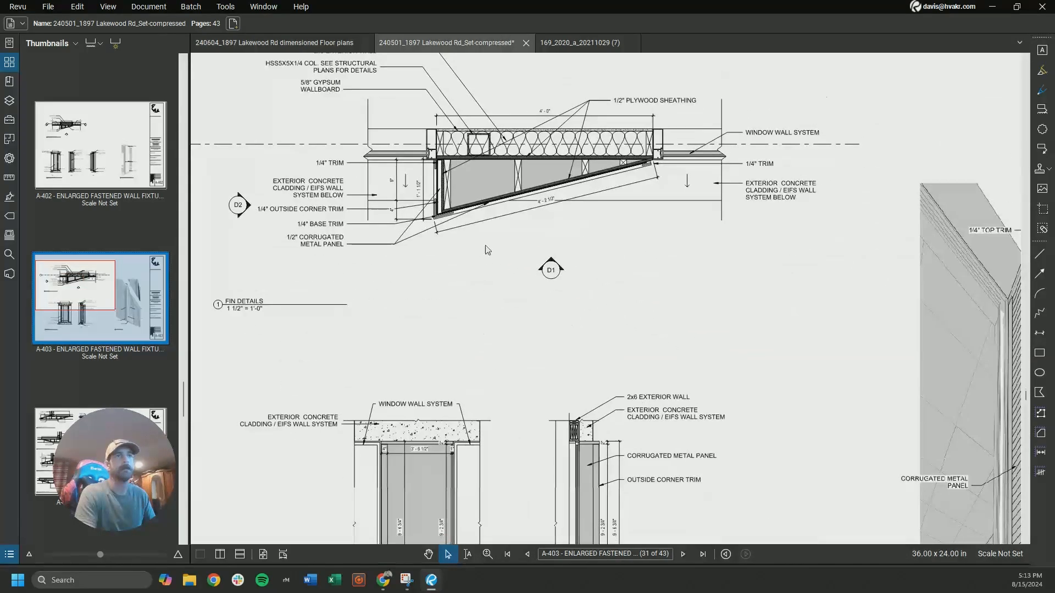
pyautogui.scroll(-3, 492, 261)
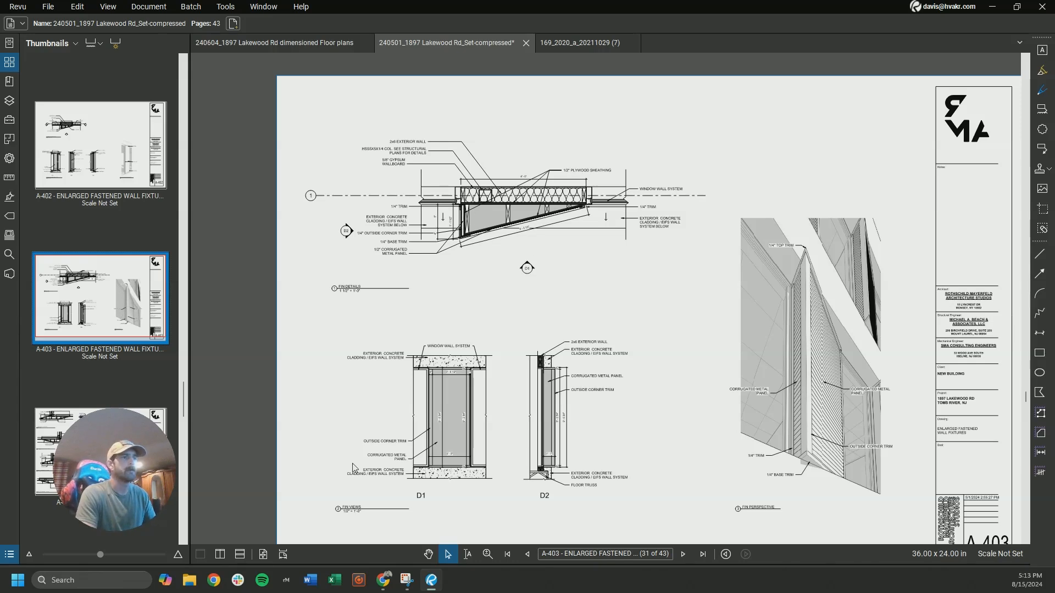
# Check the type B size in the window schedule snip, then switch back to the L2 plan in HVAKR
pyautogui.click(406, 580)
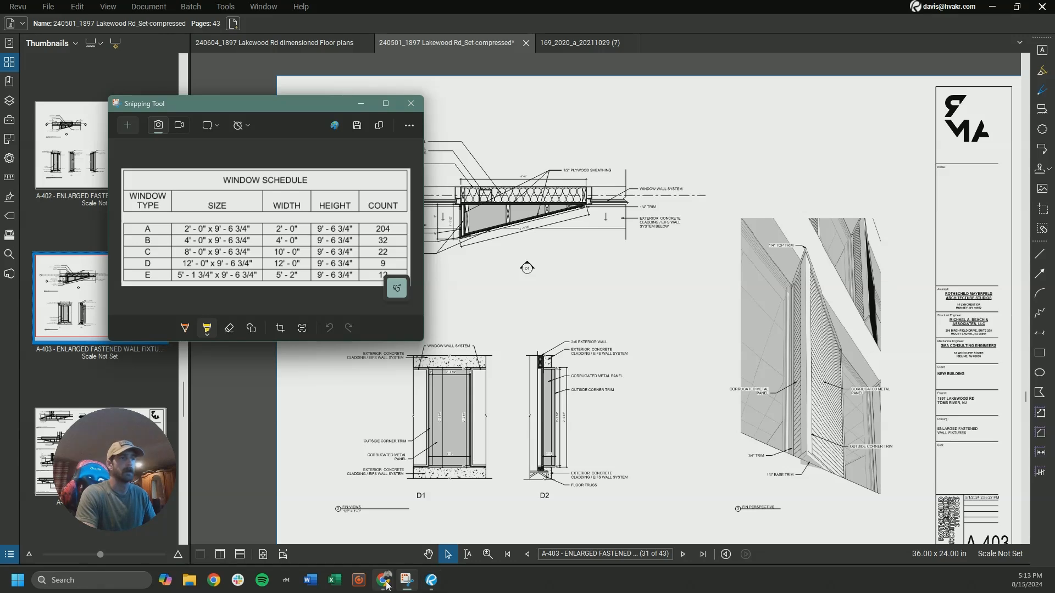
pyautogui.moveTo(387, 586)
pyautogui.click(348, 528)
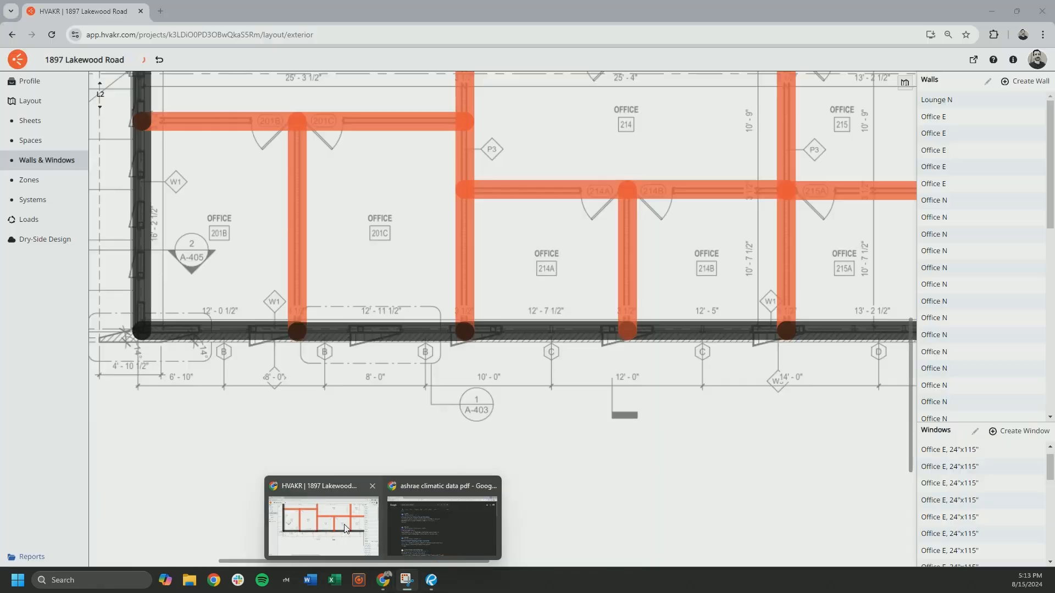
pyautogui.moveTo(538, 385); pyautogui.dragTo(609, 379)
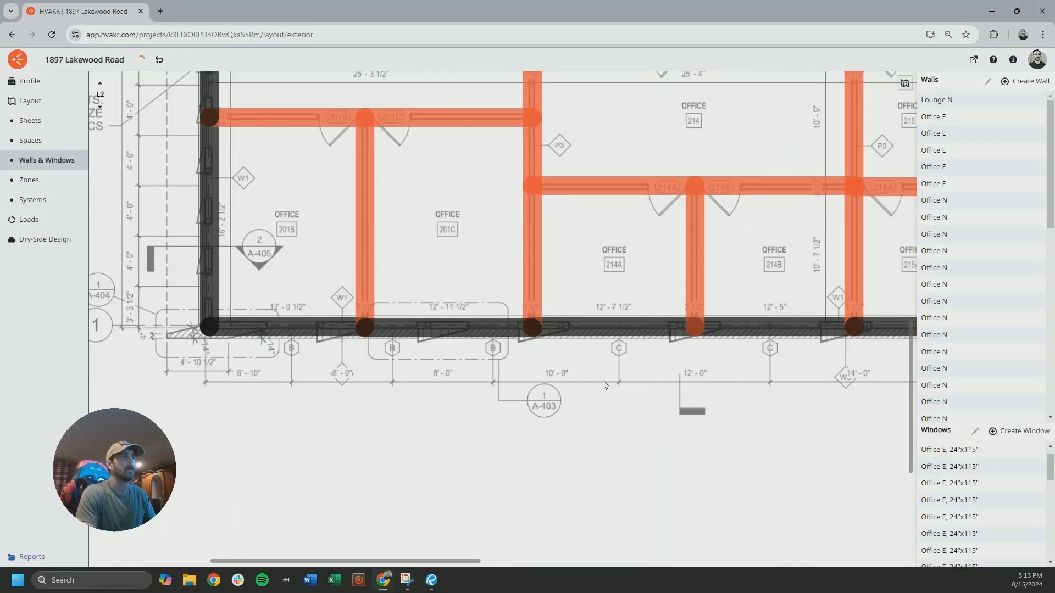
# Start a new window 4 ft wide and 9 ft 7 in high, using the Std 90.1 - Non-Res - CZ 4 - Fixed Window type
pyautogui.moveTo(987, 422); pyautogui.dragTo(987, 312)
pyautogui.click(1020, 321)
pyautogui.write('4')
pyautogui.click(454, 292)
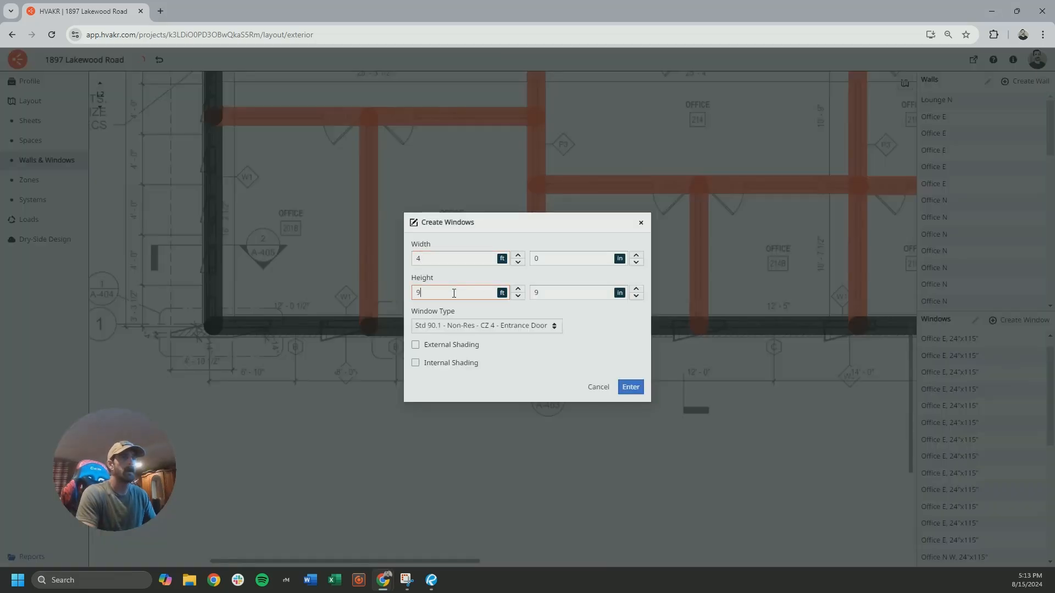
pyautogui.doubleClick(545, 299)
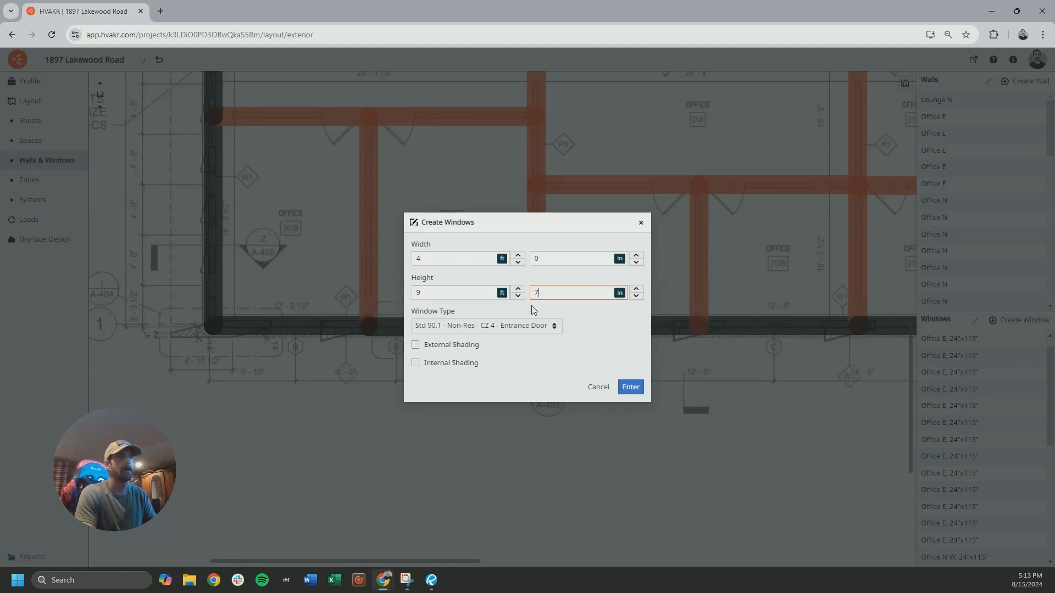
pyautogui.click(516, 326)
pyautogui.click(514, 286)
# Add external shading with a 1 ft 2 in side overhang depth, check the size against the window schedule, and create the window
pyautogui.click(416, 346)
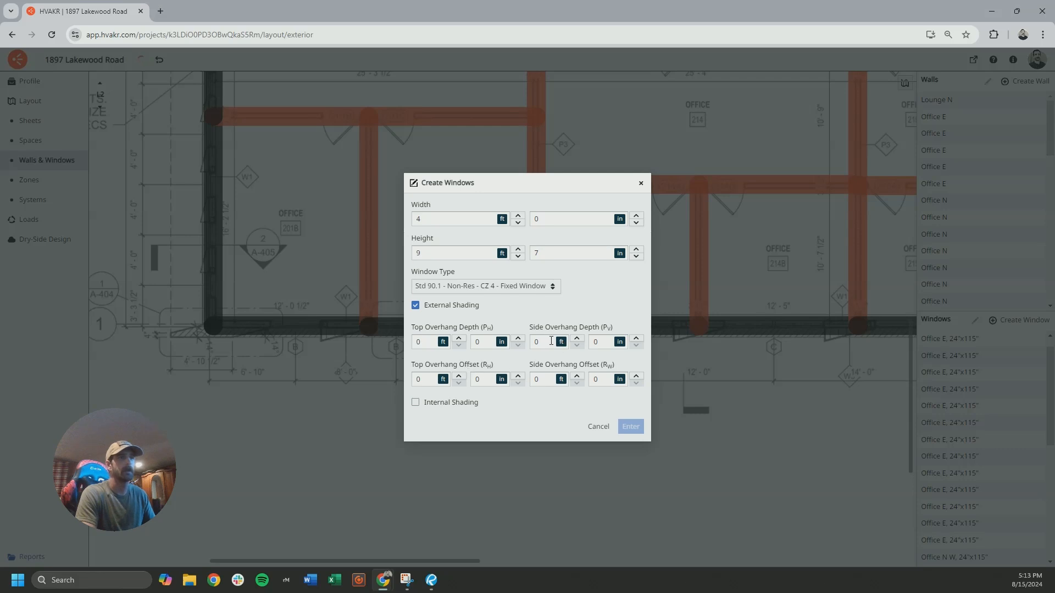
pyautogui.write('1')
pyautogui.press('Tab')
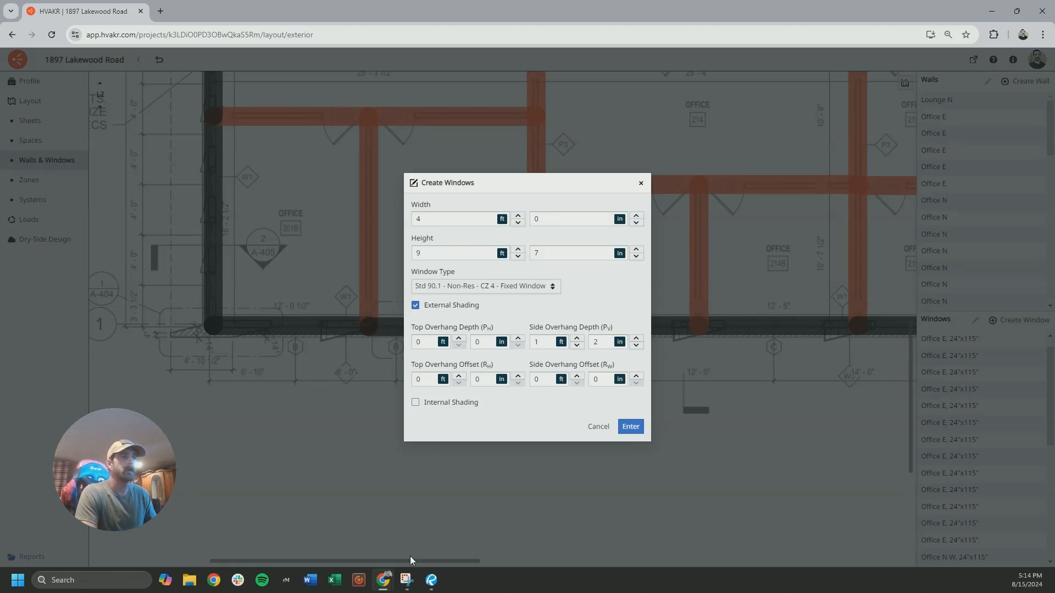
pyautogui.click(407, 580)
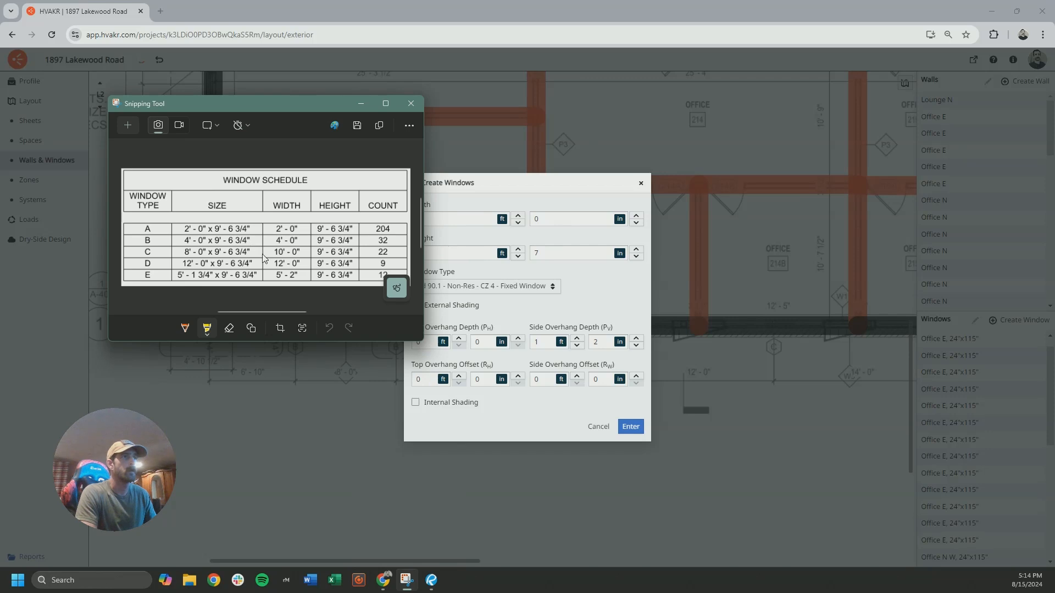
pyautogui.click(361, 103)
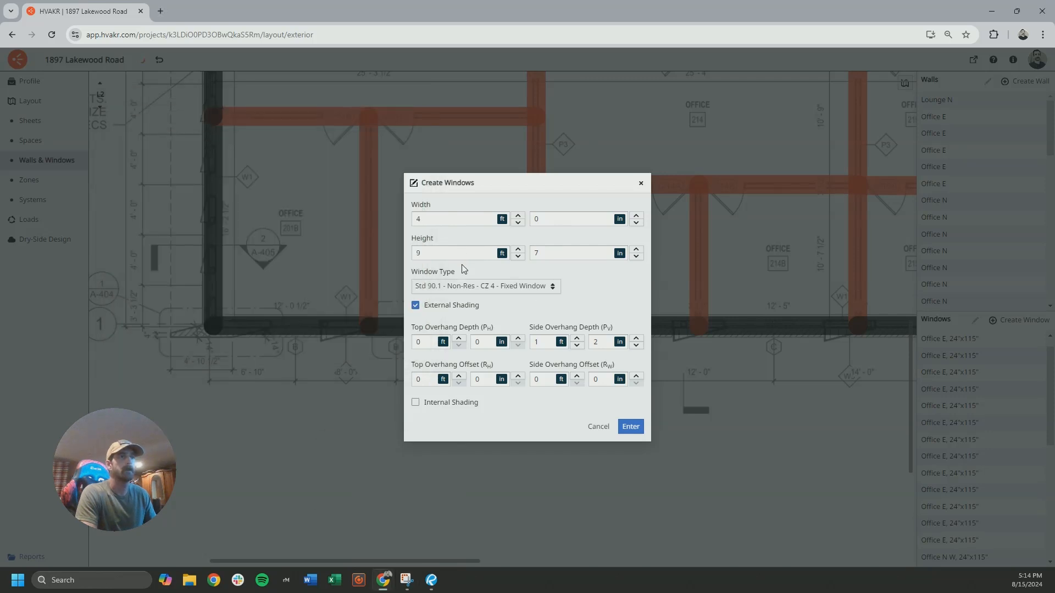
pyautogui.click(634, 428)
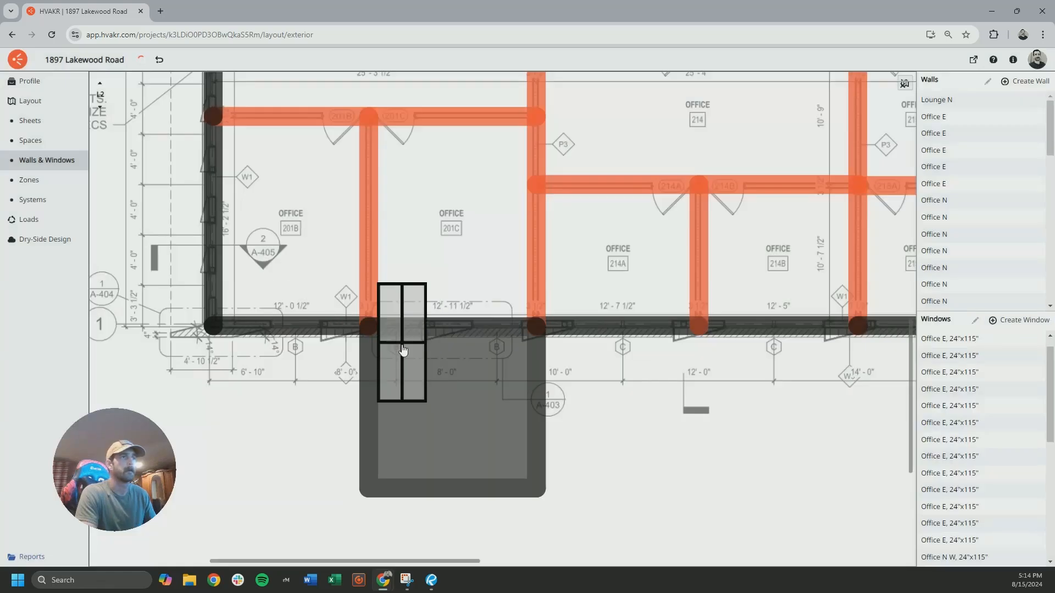
# Place 4 ft windows at the type B bays along L2's south exterior wall, including offices 226 and 227B
pyautogui.hscroll(17, 504, 389)
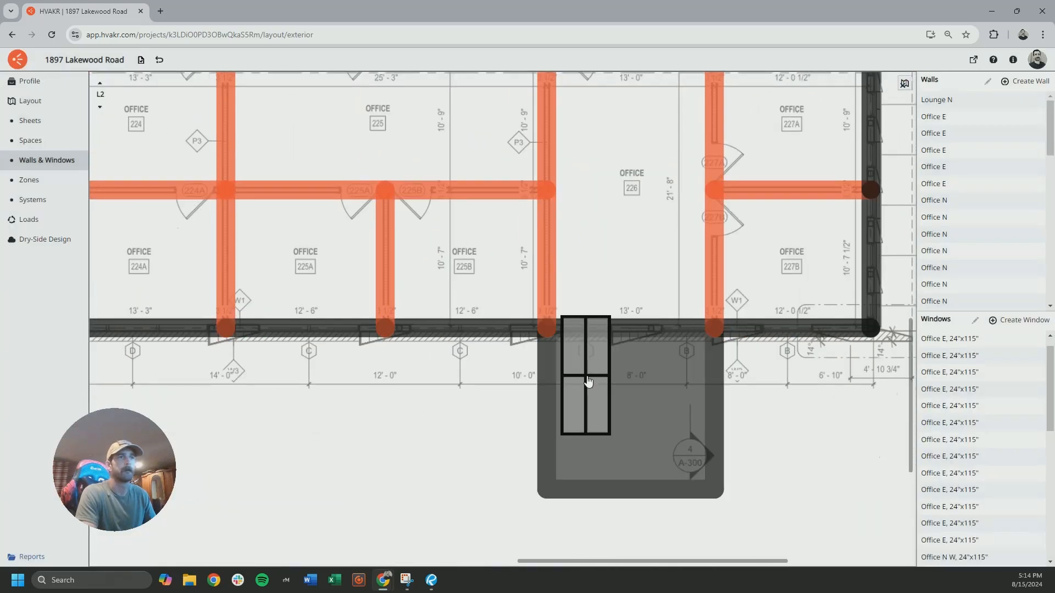
pyautogui.click(586, 380)
pyautogui.click(684, 384)
pyautogui.click(767, 384)
# Place 4 ft windows at the type B bays along L2's north exterior wall, including office 209B
pyautogui.scroll(15, 652, 252)
pyautogui.click(559, 236)
pyautogui.click(464, 236)
pyautogui.hscroll(-14, 505, 297)
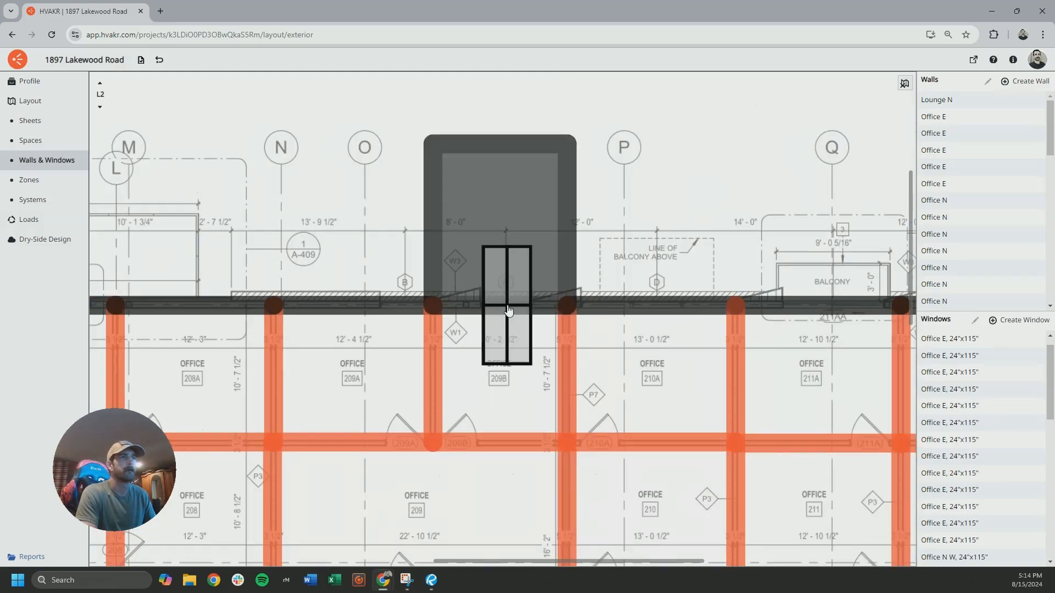
pyautogui.hscroll(-15, 517, 307)
pyautogui.scroll(-10, 445, 209)
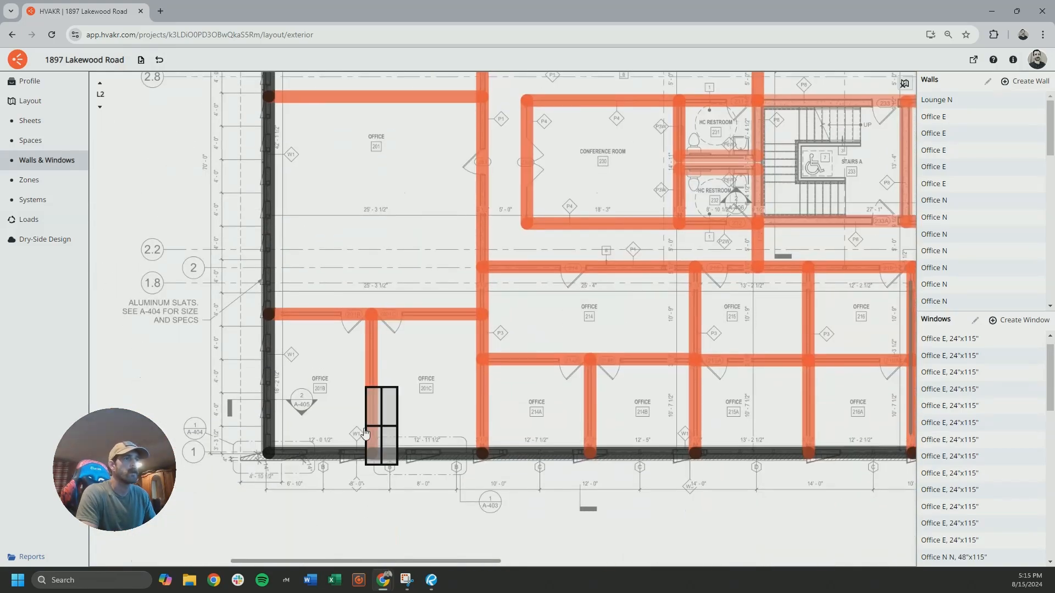
# Switch to level L3 and place 4 ft windows at the type B bays along the south exterior wall, including office 316A
pyautogui.click(100, 83)
pyautogui.keyDown('ctrl'); pyautogui.scroll(5, 358, 424); pyautogui.keyUp('ctrl')
pyautogui.hscroll(13, 369, 404)
pyautogui.click(521, 431)
pyautogui.hscroll(3, 625, 439)
pyautogui.scroll(-1, 596, 409)
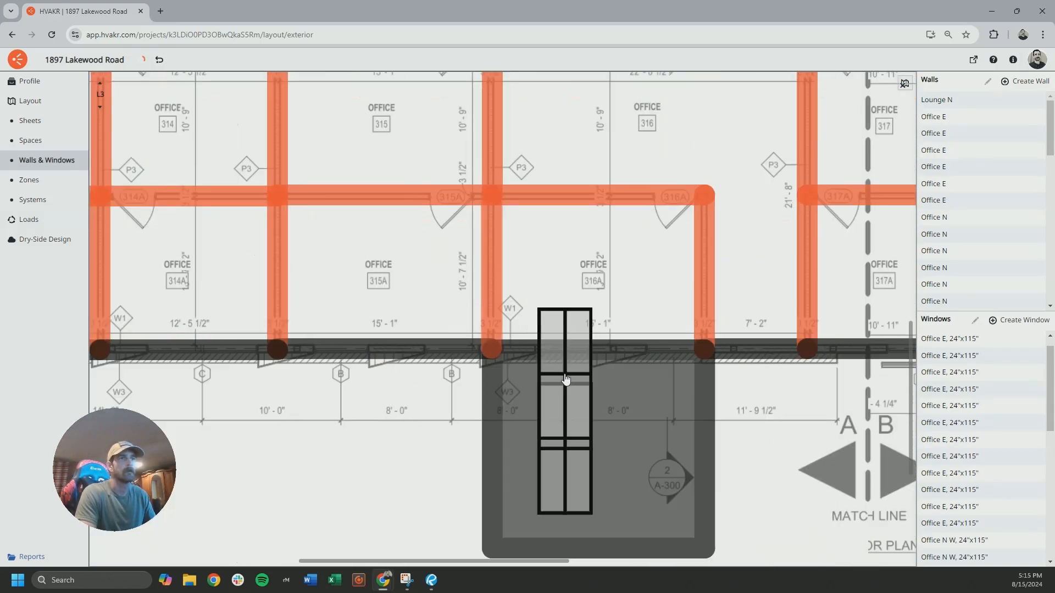
# Place 4 ft windows at the type B bays along L3's north exterior wall, including office 305A
pyautogui.hscroll(15, 632, 363)
pyautogui.scroll(4, 604, 341)
pyautogui.scroll(10, 550, 275)
pyautogui.hscroll(-15, 440, 231)
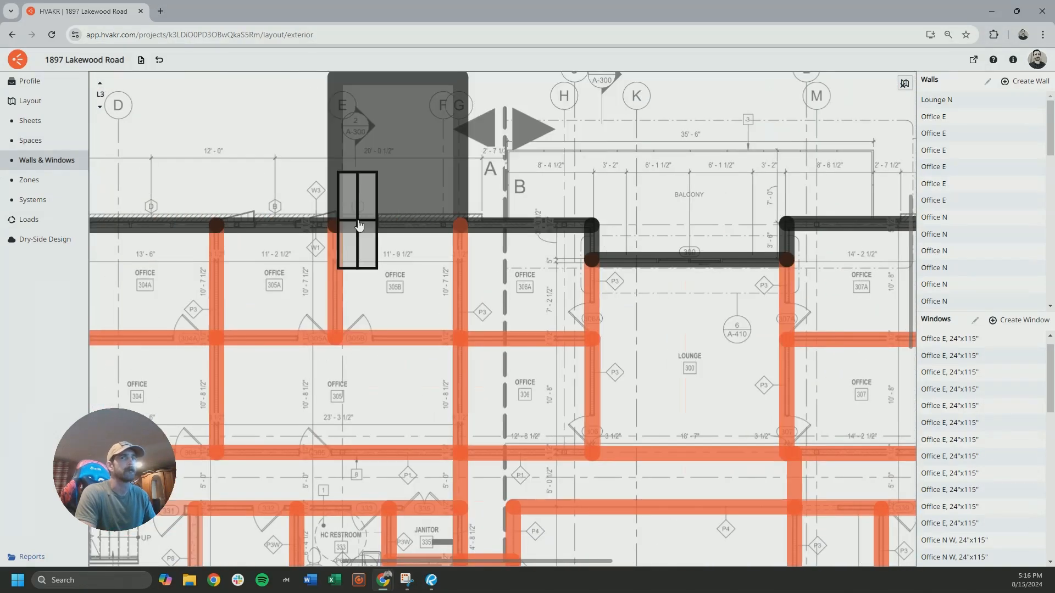
pyautogui.hscroll(-12, 358, 226)
pyautogui.scroll(1, 308, 264)
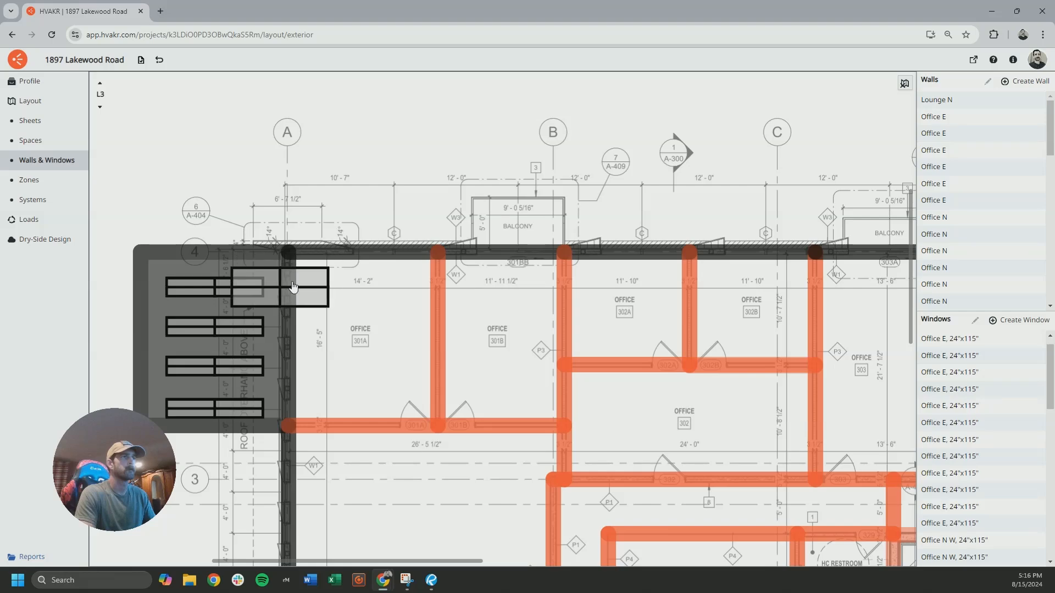
# Examine the windows along L3's north exterior wall, then return to L2 and examine the south wall bays around office 214A
pyautogui.keyDown('ctrl'); pyautogui.scroll(-6, 310, 216); pyautogui.keyUp('ctrl')
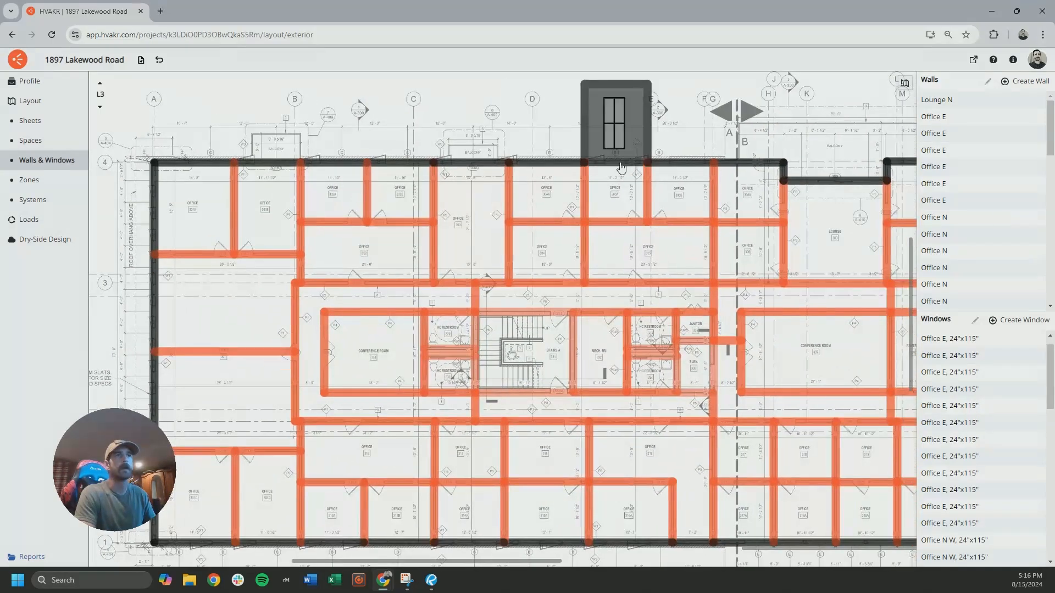
pyautogui.hscroll(10, 575, 164)
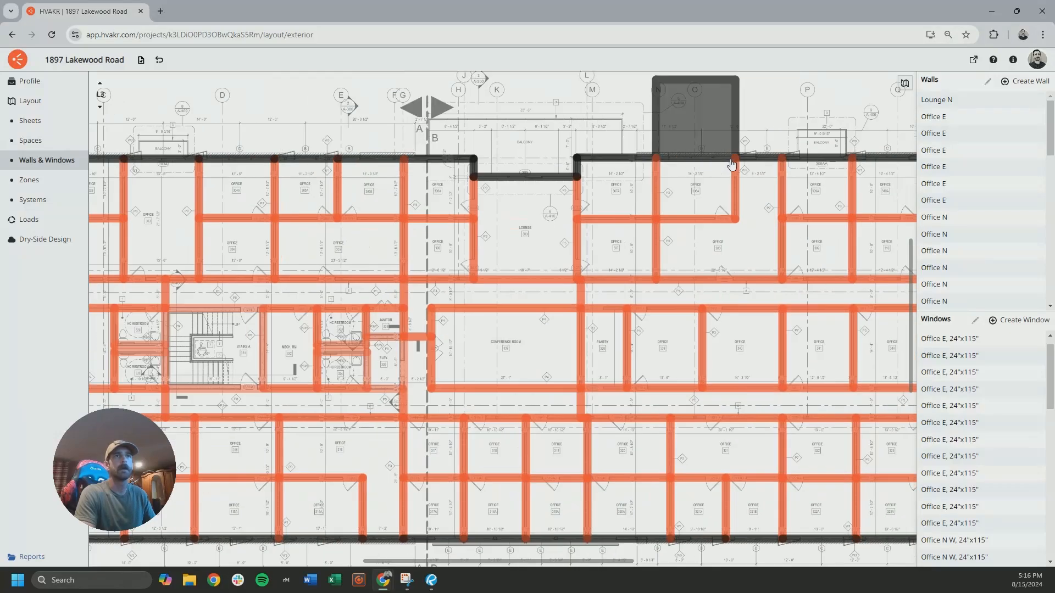
pyautogui.hscroll(7, 404, 161)
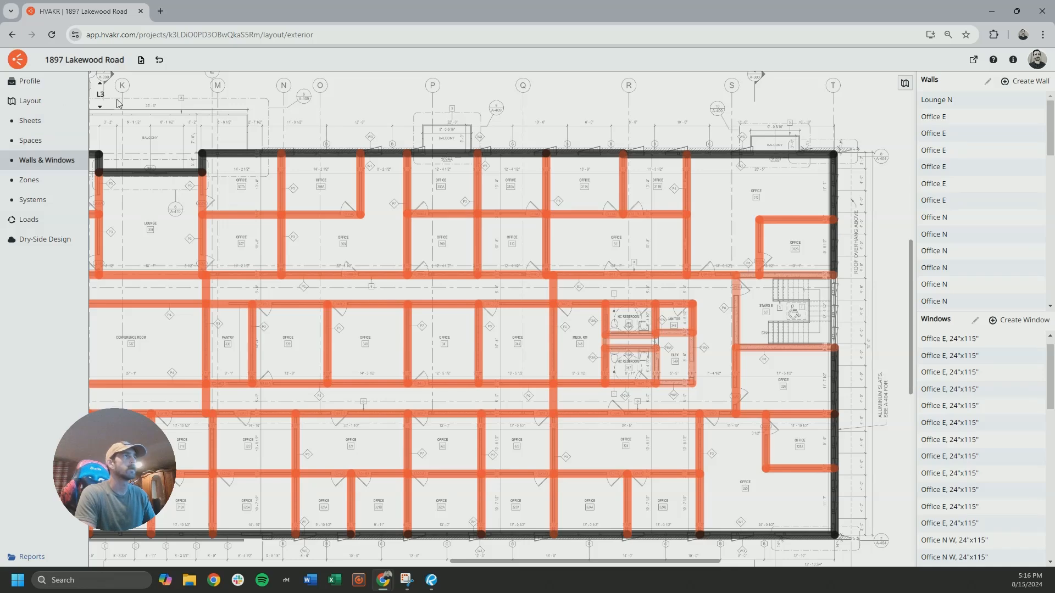
pyautogui.click(100, 107)
pyautogui.moveTo(581, 257); pyautogui.dragTo(716, 210, button='middle')
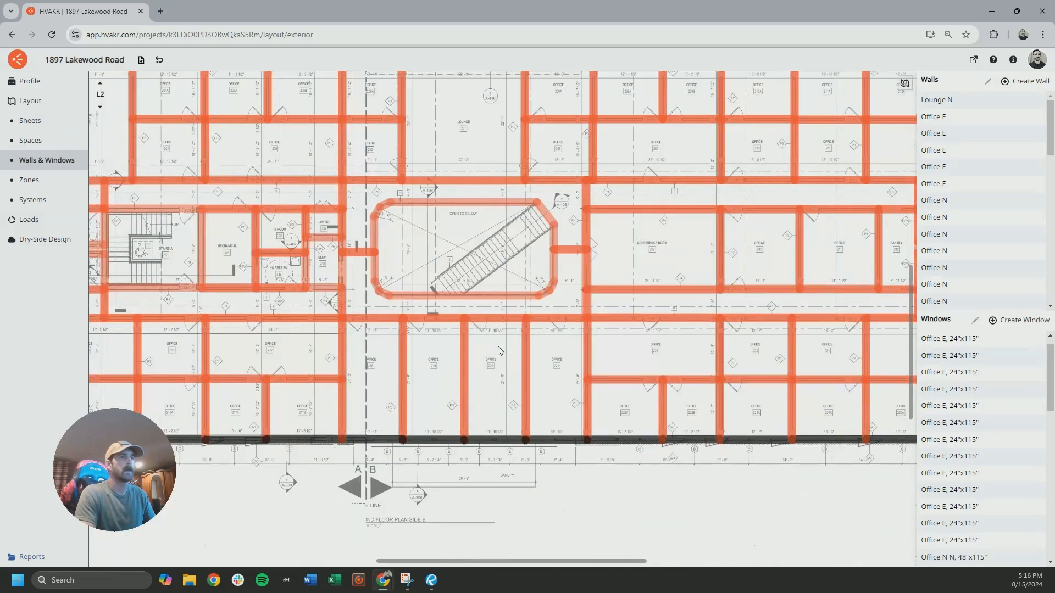
pyautogui.moveTo(485, 358); pyautogui.dragTo(655, 265, button='middle')
pyautogui.scroll(4, 176, 361)
pyautogui.moveTo(264, 349); pyautogui.dragTo(631, 372, button='middle')
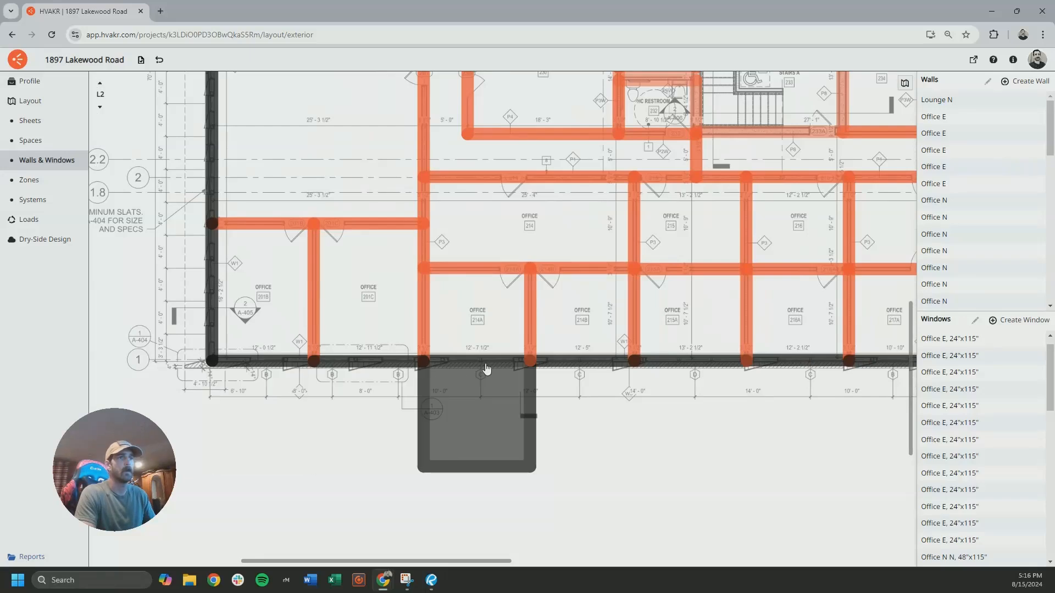
pyautogui.moveTo(484, 368); pyautogui.dragTo(364, 352, button='middle')
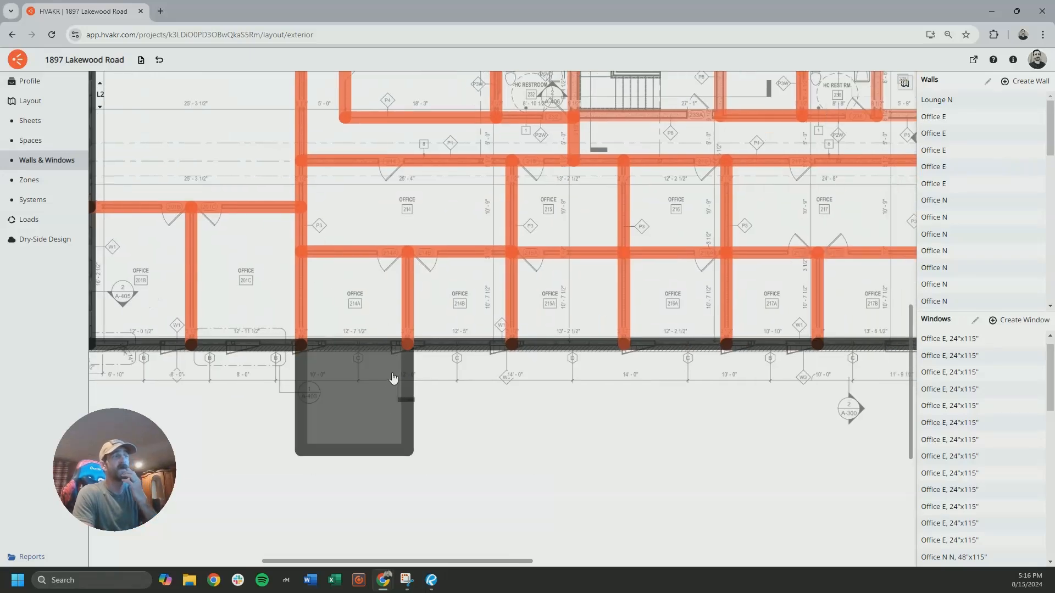
# Review the size and shading settings of office 201C's south window and look up the type C size in the window schedule
pyautogui.click(287, 383)
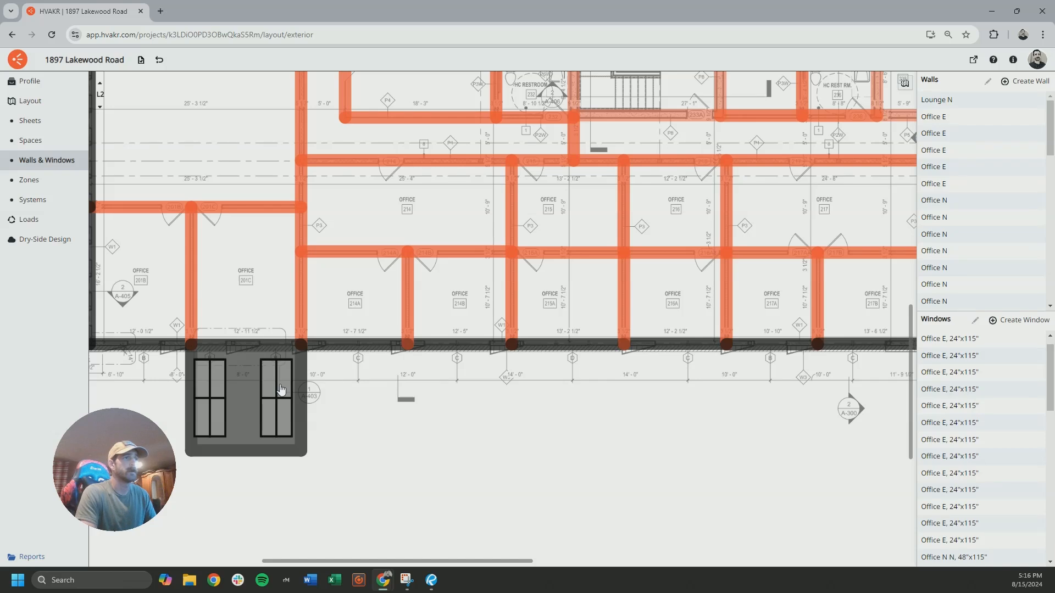
pyautogui.scroll(-2, 944, 454)
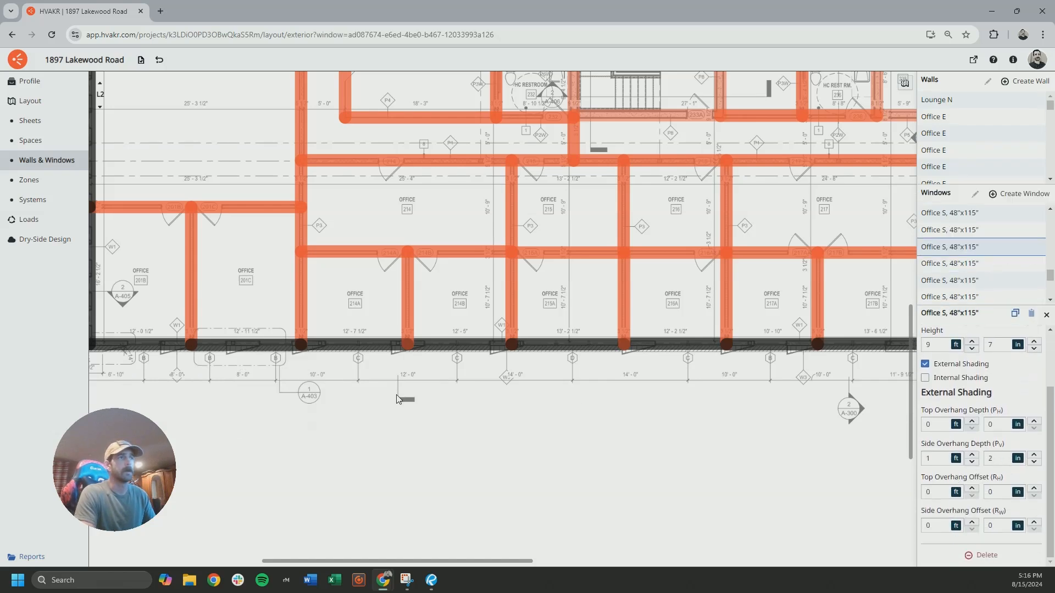
pyautogui.moveTo(375, 374); pyautogui.dragTo(397, 410)
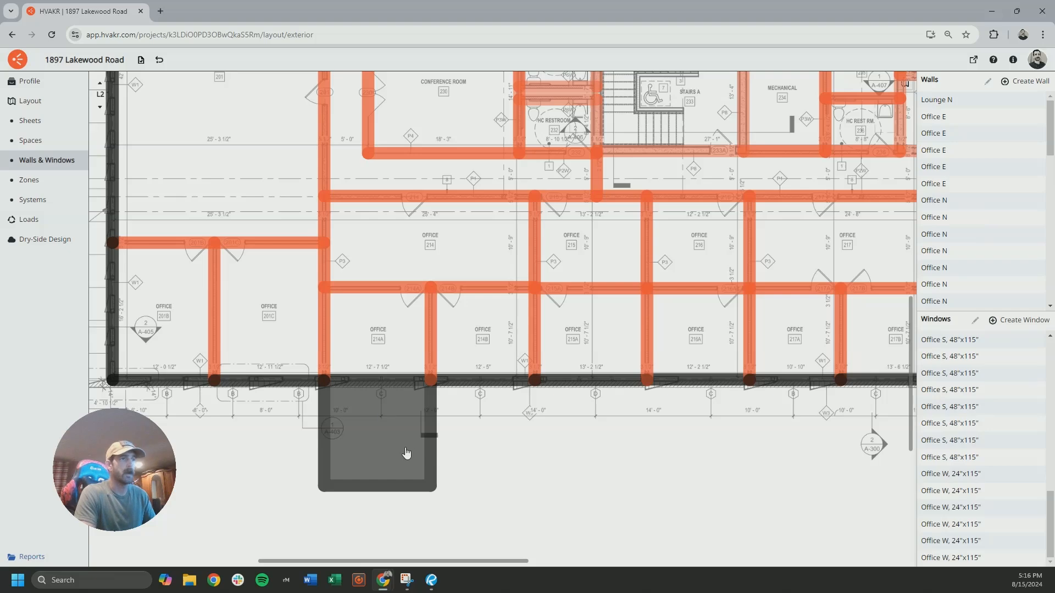
pyautogui.click(407, 579)
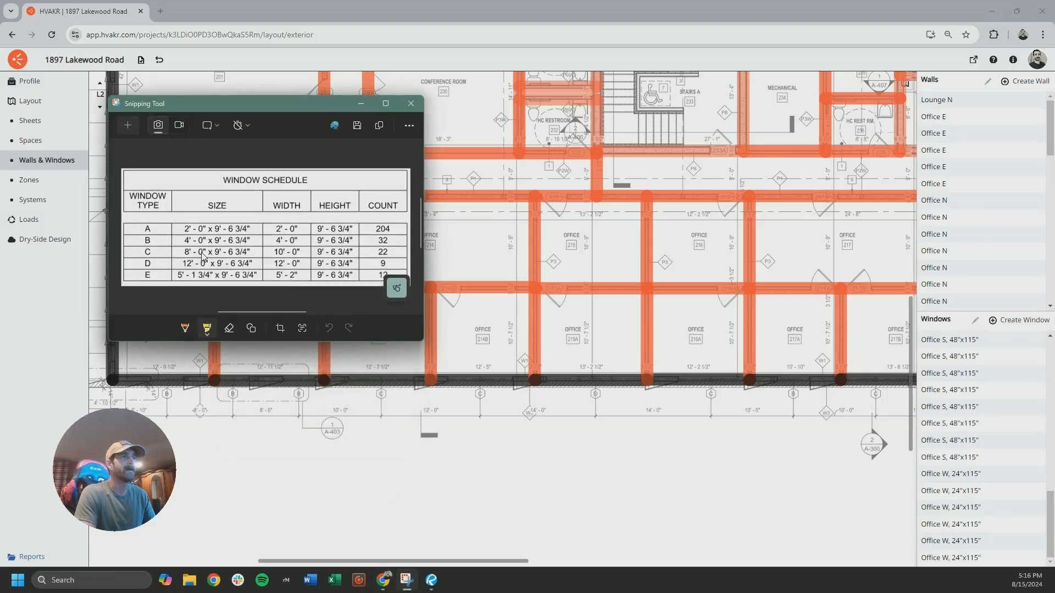
pyautogui.click(297, 464)
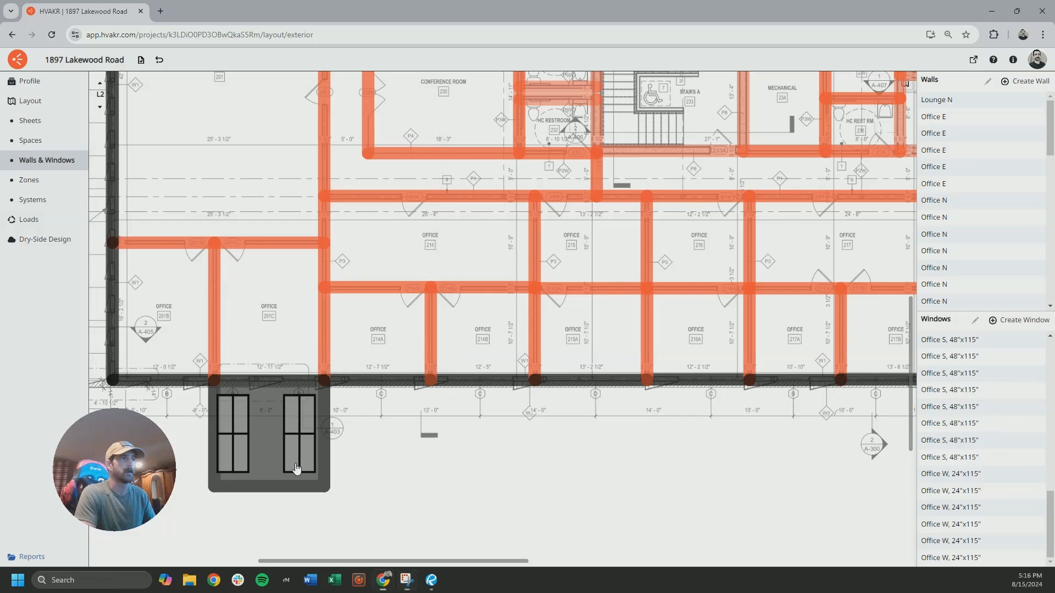
pyautogui.click(345, 383)
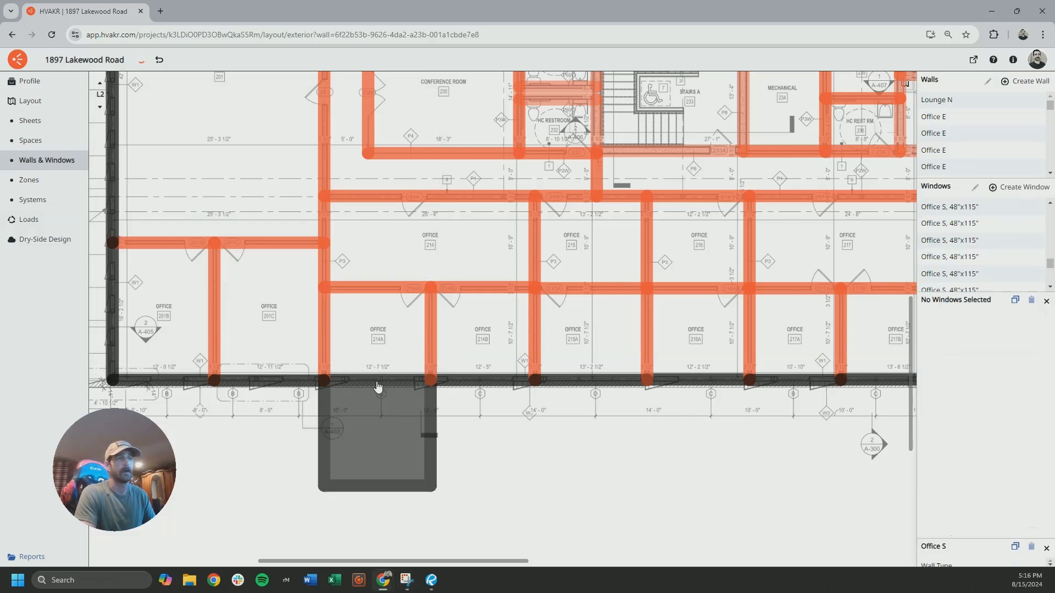
pyautogui.click(445, 437)
# Create a fixed window 8 ft wide and 9 ft 7 in high with external shading of 1 ft 2 in side overhang depth
pyautogui.click(1014, 320)
pyautogui.doubleClick(436, 222)
pyautogui.write('8')
pyautogui.press('Tab')
pyautogui.press('Tab')
pyautogui.click(548, 343)
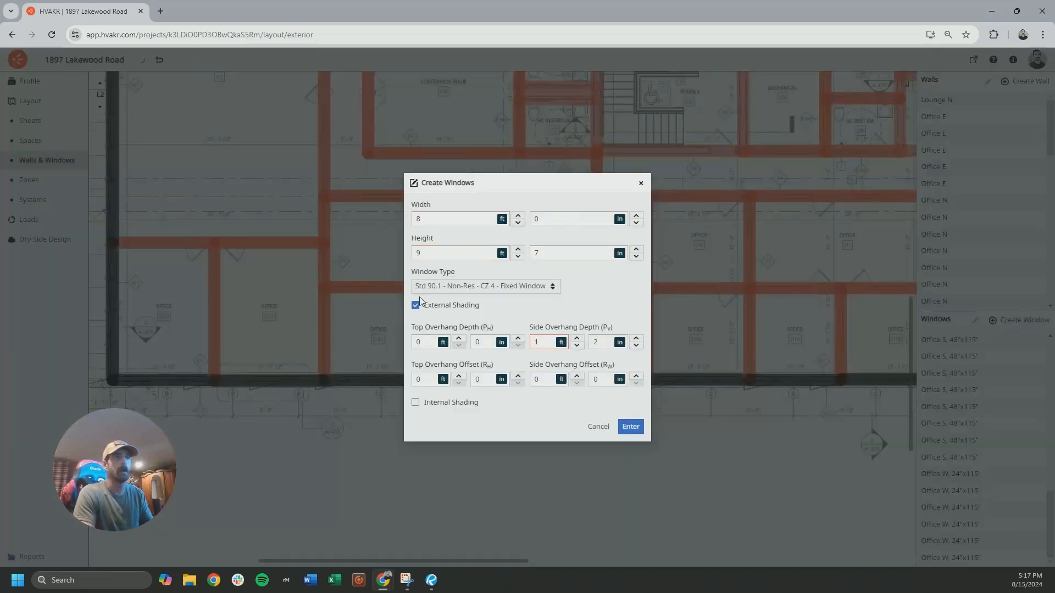
pyautogui.click(631, 427)
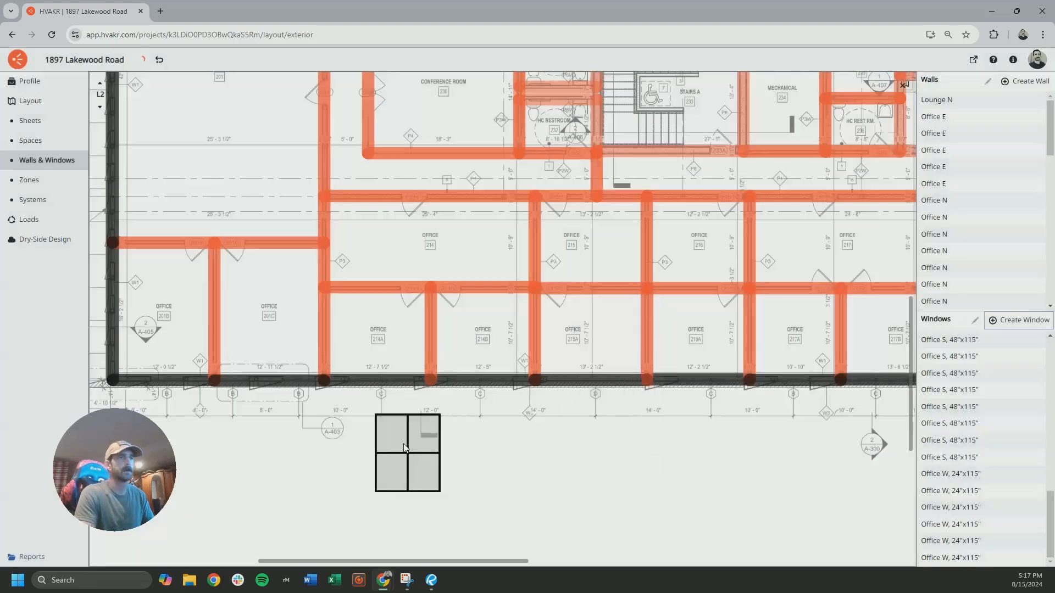
# Place 8 ft windows at the type C bays along L2's south exterior wall, including offices 214A, 214B, 216A and 222A
pyautogui.click(383, 418)
pyautogui.click(488, 420)
pyautogui.moveTo(711, 429); pyautogui.dragTo(518, 428, button='middle')
pyautogui.click(518, 429)
pyautogui.click(692, 431)
pyautogui.moveTo(841, 432); pyautogui.dragTo(124, 431, button='middle')
pyautogui.click(493, 437)
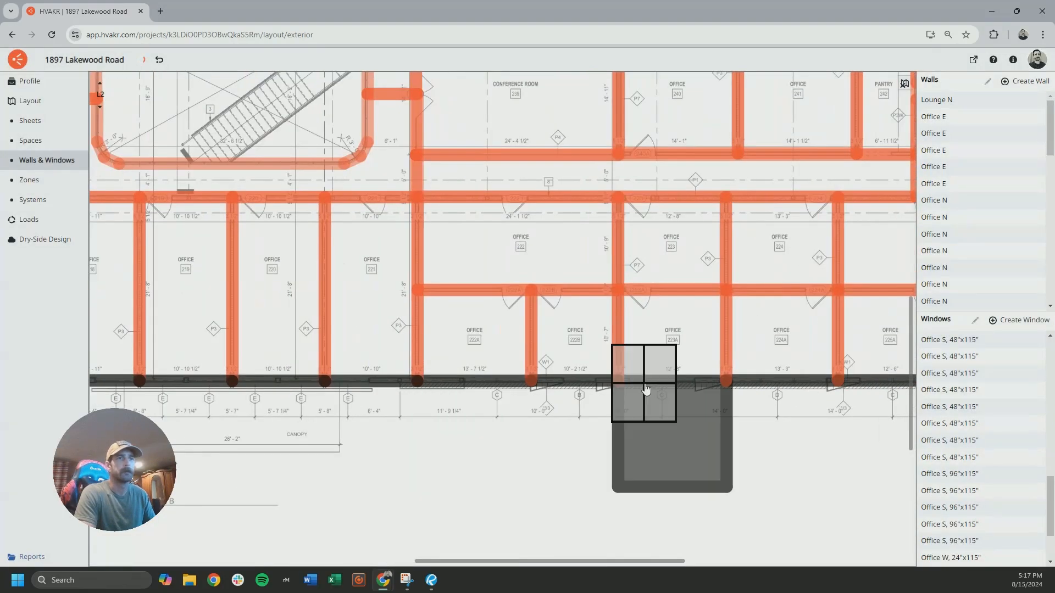
pyautogui.moveTo(662, 427); pyautogui.dragTo(437, 415, button='middle')
pyautogui.click(671, 417)
pyautogui.moveTo(857, 426); pyautogui.dragTo(467, 411, button='middle')
pyautogui.moveTo(472, 110); pyautogui.dragTo(691, 541, button='middle')
pyautogui.moveTo(131, 299); pyautogui.dragTo(880, 336, button='middle')
pyautogui.moveTo(248, 352); pyautogui.dragTo(847, 374, button='middle')
# Switch to level L3 and place 8 ft windows at the type C bays along the south exterior wall
pyautogui.click(100, 83)
pyautogui.scroll(-3, 299, 308)
pyautogui.moveTo(329, 467); pyautogui.dragTo(352, 181, button='middle')
pyautogui.scroll(3, 292, 368)
pyautogui.click(427, 352)
pyautogui.moveTo(797, 379); pyautogui.dragTo(330, 354, button='middle')
pyautogui.click(608, 324)
pyautogui.moveTo(824, 351); pyautogui.dragTo(165, 339, button='middle')
pyautogui.click(585, 320)
pyautogui.click(700, 333)
pyautogui.click(840, 360)
pyautogui.moveTo(843, 368); pyautogui.dragTo(357, 351, button='middle')
pyautogui.click(555, 341)
# Place 8 ft windows at the type C bays of offices 302B, 302A and 301A on L3's north wall and end placement
pyautogui.moveTo(555, 250); pyautogui.dragTo(550, 542, button='middle')
pyautogui.moveTo(192, 325); pyautogui.dragTo(847, 352, button='middle')
pyautogui.moveTo(275, 330); pyautogui.dragTo(693, 343, button='middle')
pyautogui.click(558, 321)
pyautogui.click(426, 321)
pyautogui.moveTo(171, 319); pyautogui.dragTo(379, 325, button='middle')
pyautogui.click(379, 325)
pyautogui.press('Escape')
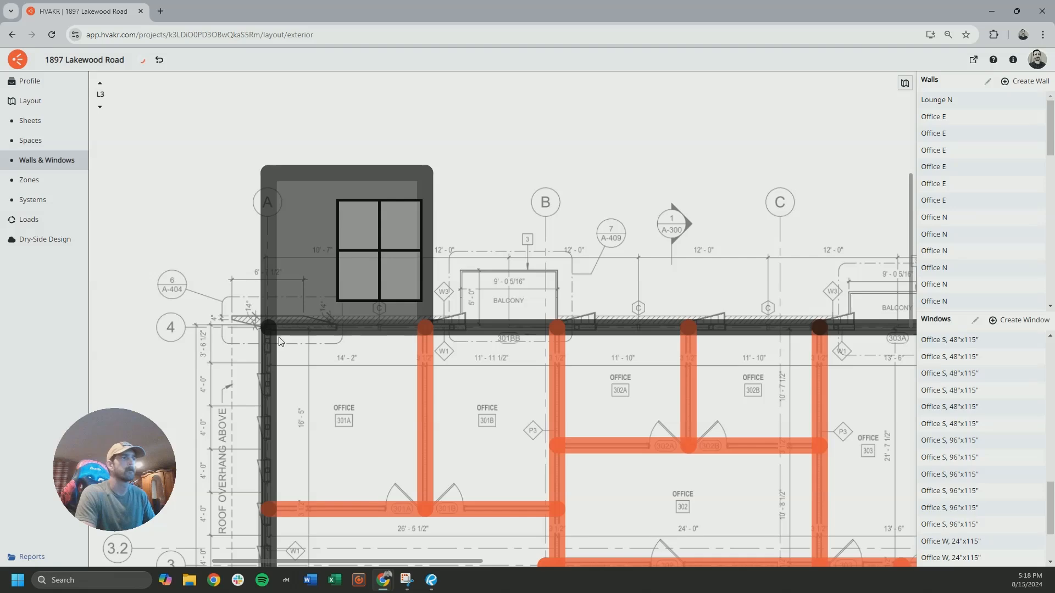
# Return to level L2 and consult the window schedule for the type D window size
pyautogui.click(100, 108)
pyautogui.scroll(-5, 395, 287)
pyautogui.moveTo(488, 389); pyautogui.dragTo(437, 280, button='middle')
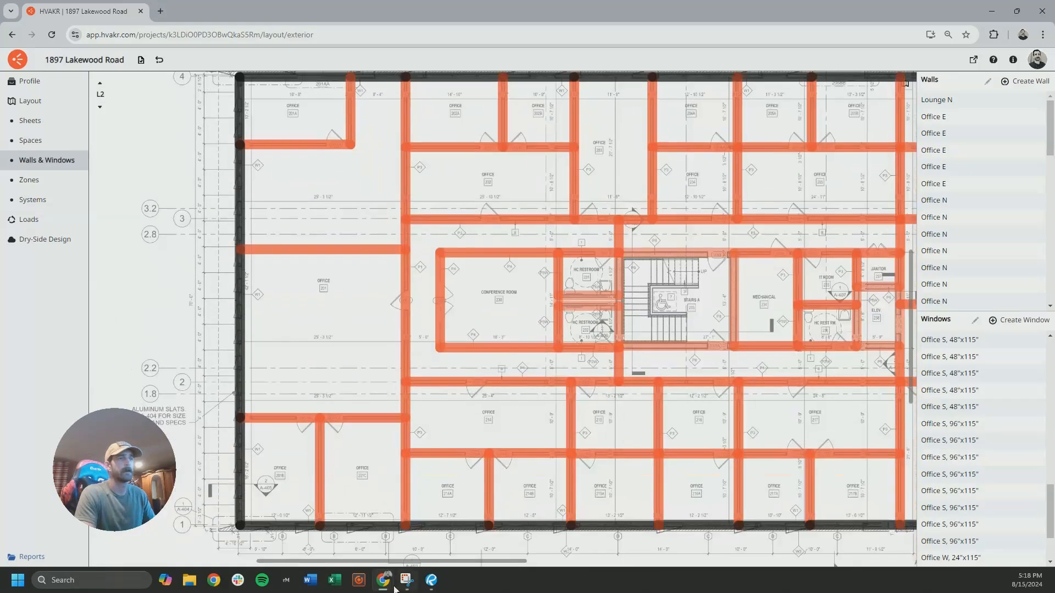
pyautogui.click(406, 581)
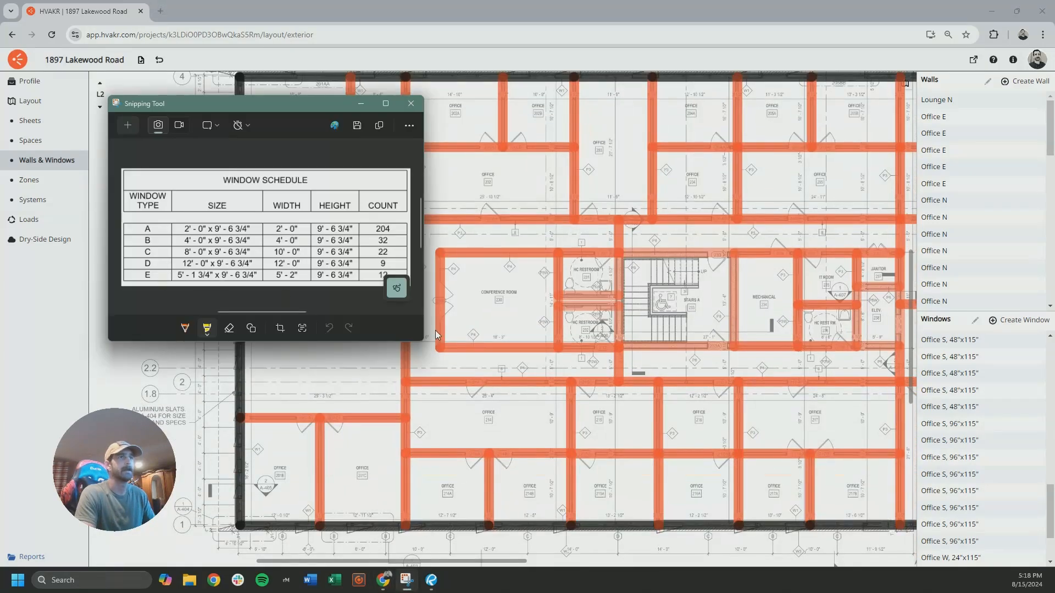
pyautogui.click(124, 356)
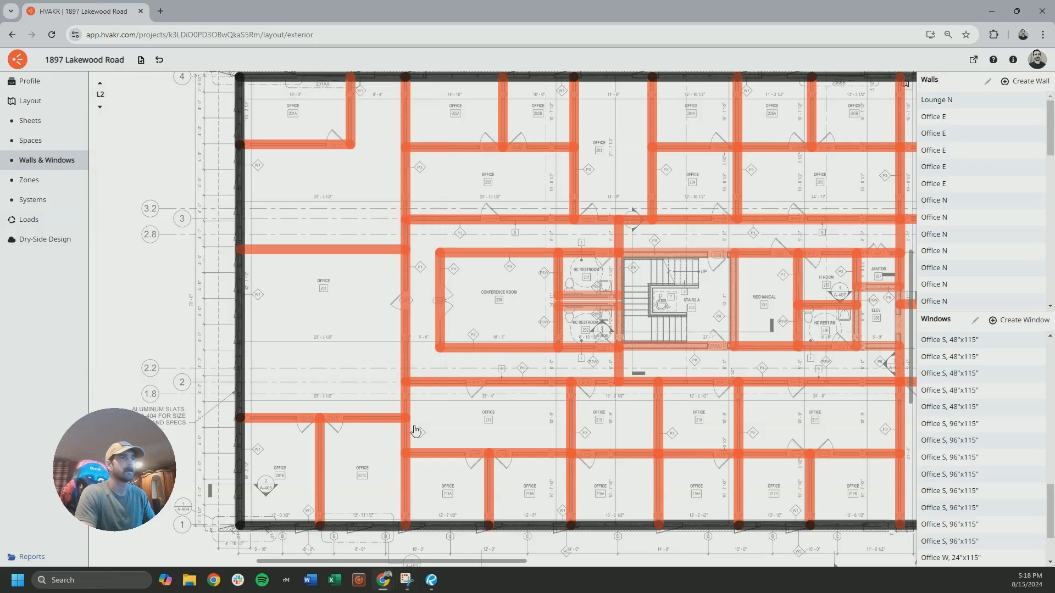
# Consult the window schedule and set up a type D window 12 ft wide by 9 ft 7 in high with external shading
pyautogui.scroll(3, 407, 335)
pyautogui.scroll(4, 514, 411)
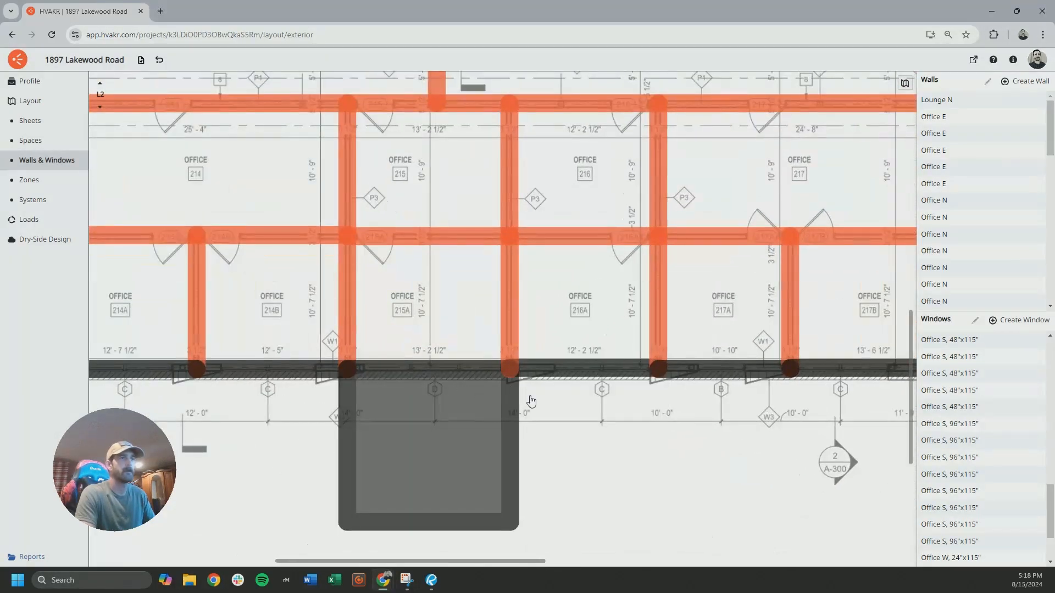
pyautogui.click(406, 580)
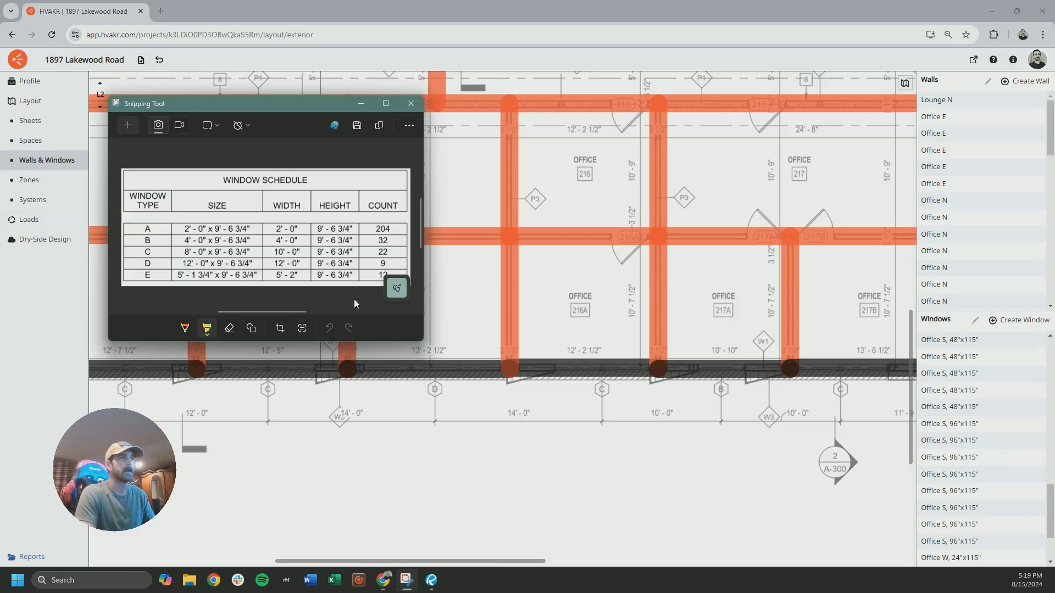
pyautogui.click(491, 294)
pyautogui.click(1001, 320)
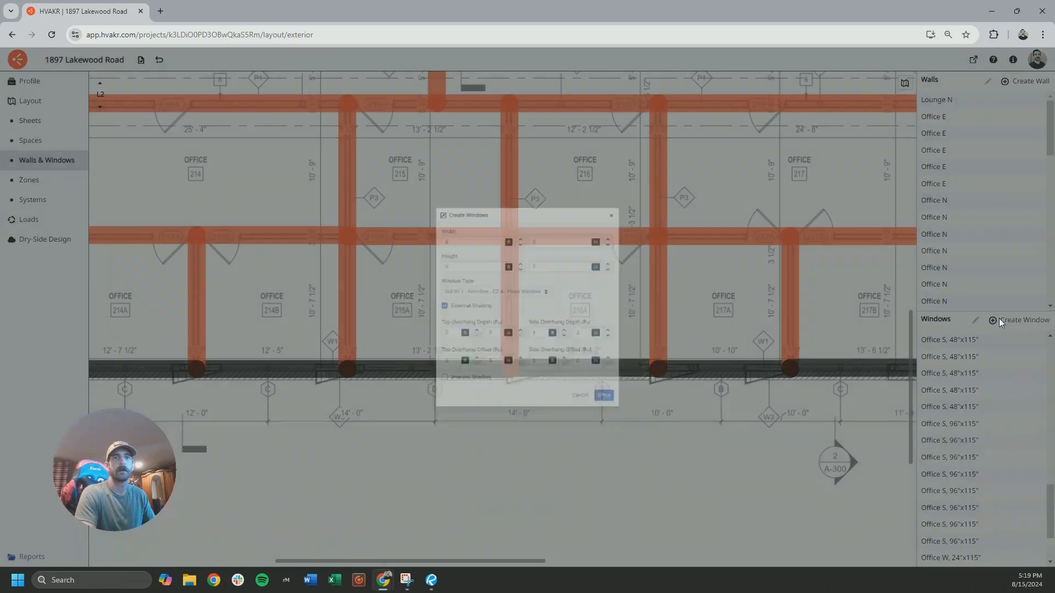
pyautogui.moveTo(434, 220); pyautogui.dragTo(384, 222)
pyautogui.write('12')
pyautogui.click(585, 302)
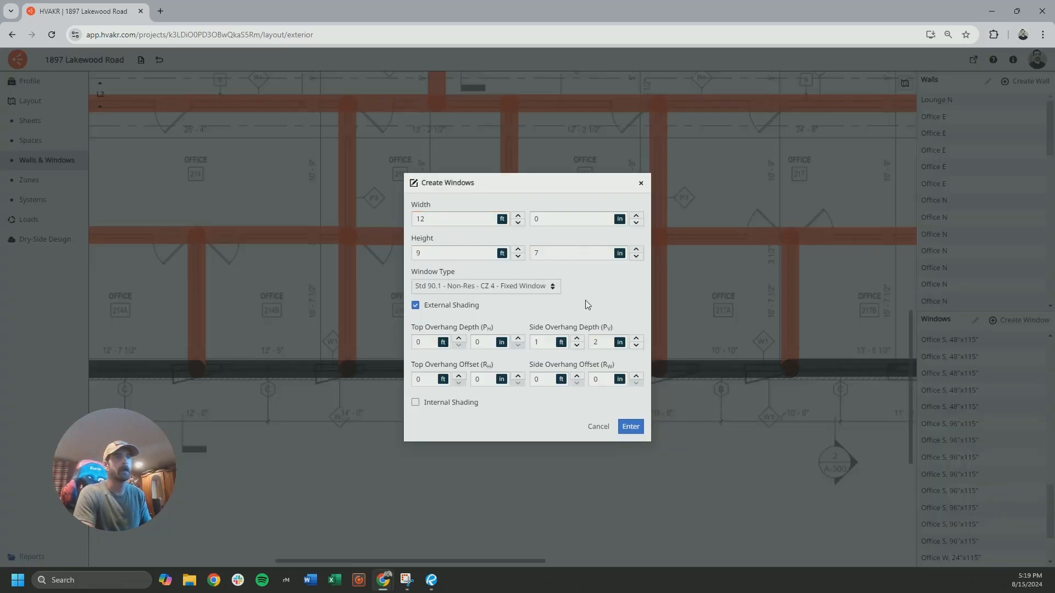
pyautogui.click(630, 427)
# Place 12 ft windows at the type D bays on L2's exterior walls, including office 215A on the south wall
pyautogui.click(432, 414)
pyautogui.moveTo(678, 426); pyautogui.dragTo(416, 411, button='middle')
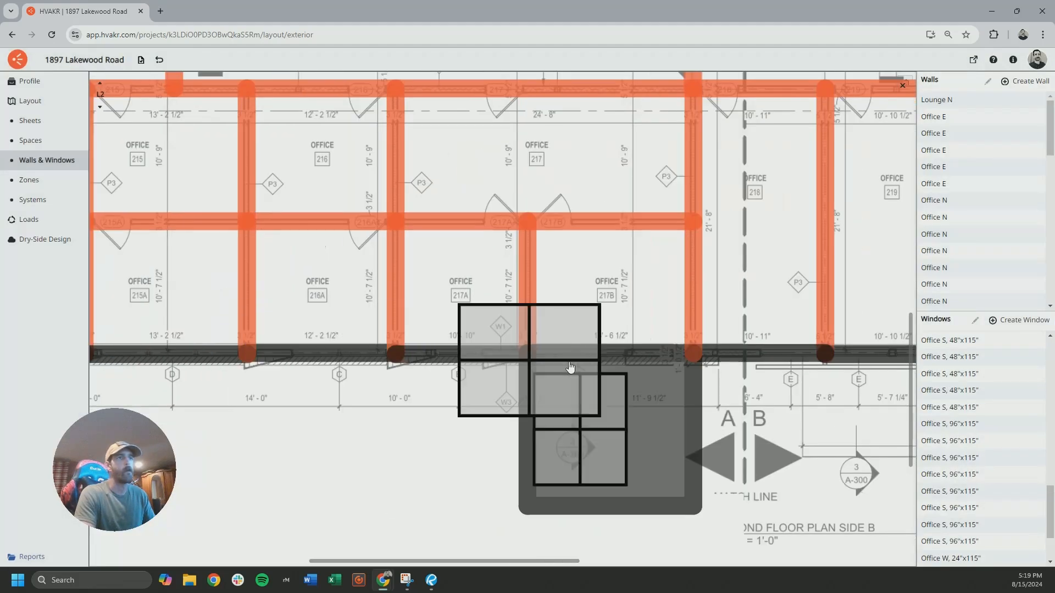
pyautogui.moveTo(797, 379); pyautogui.dragTo(413, 374, button='middle')
pyautogui.moveTo(841, 373); pyautogui.dragTo(360, 372, button='middle')
pyautogui.moveTo(841, 379); pyautogui.dragTo(360, 377, button='middle')
pyautogui.click(405, 393)
pyautogui.scroll(-5, 619, 377)
pyautogui.moveTo(456, 165); pyautogui.dragTo(540, 489, button='middle')
pyautogui.moveTo(467, 256); pyautogui.dragTo(814, 286, button='middle')
pyautogui.moveTo(423, 275); pyautogui.dragTo(815, 316, button='middle')
pyautogui.click(292, 264)
# Switch to level L3 and place 12 ft windows at the type D bays along its north and south exterior walls
pyautogui.click(100, 84)
pyautogui.moveTo(840, 220); pyautogui.dragTo(405, 254, button='middle')
pyautogui.click(645, 213)
pyautogui.moveTo(673, 500); pyautogui.dragTo(739, 138, button='middle')
pyautogui.click(466, 345)
pyautogui.moveTo(118, 354); pyautogui.dragTo(684, 348, button='middle')
pyautogui.moveTo(118, 385); pyautogui.dragTo(511, 419, button='middle')
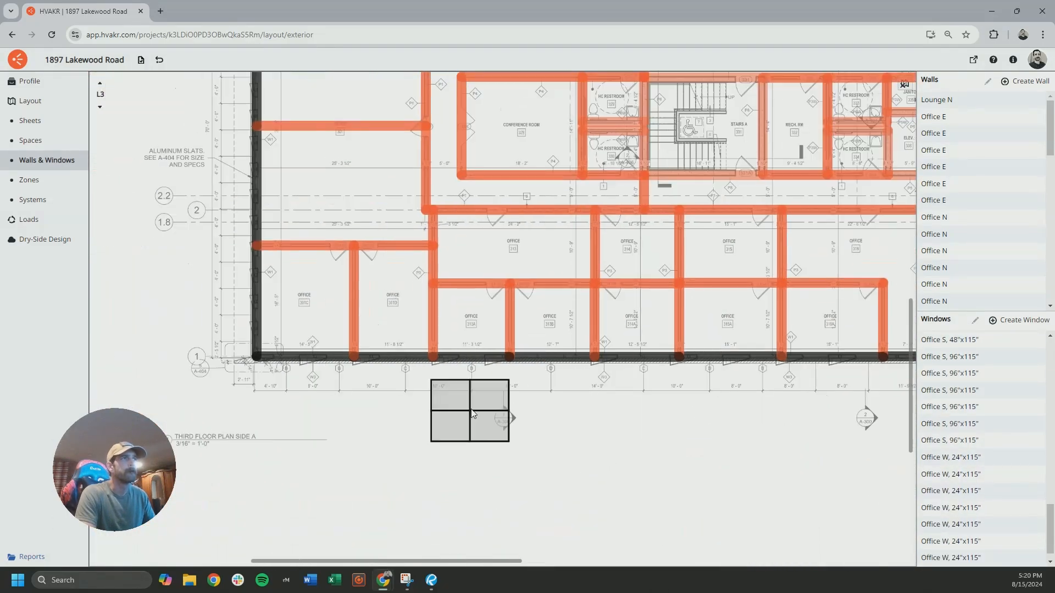
# Check the type E window size in the schedule and examine the type E bays at offices 218 to 221 on L2
pyautogui.click(405, 580)
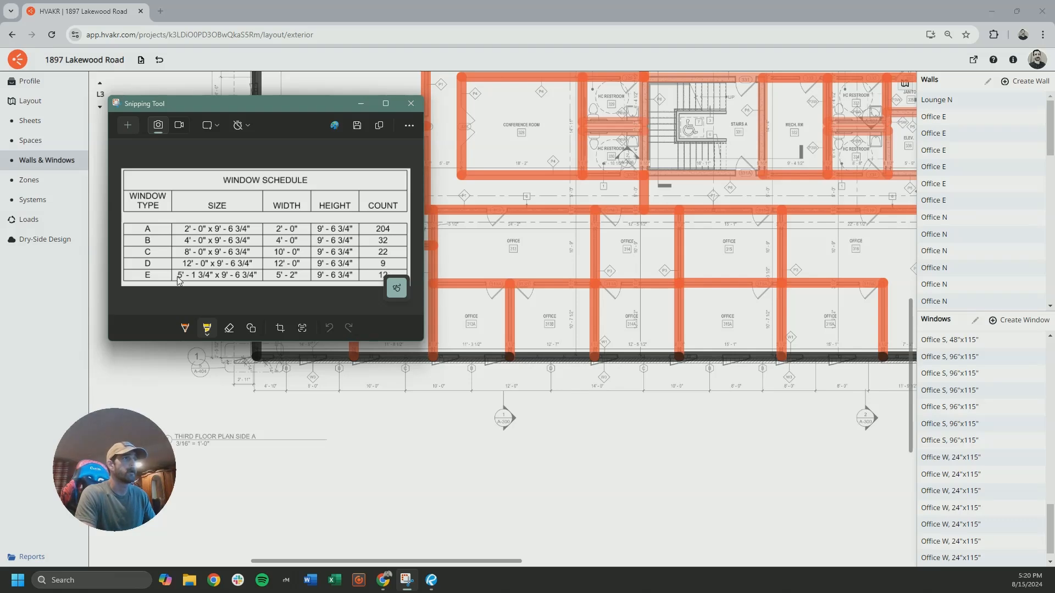
pyautogui.click(388, 443)
pyautogui.click(99, 106)
pyautogui.moveTo(479, 315); pyautogui.dragTo(352, 305)
pyautogui.moveTo(659, 314); pyautogui.dragTo(394, 292)
pyautogui.moveTo(542, 306); pyautogui.dragTo(478, 309)
pyautogui.scroll(3, 620, 338)
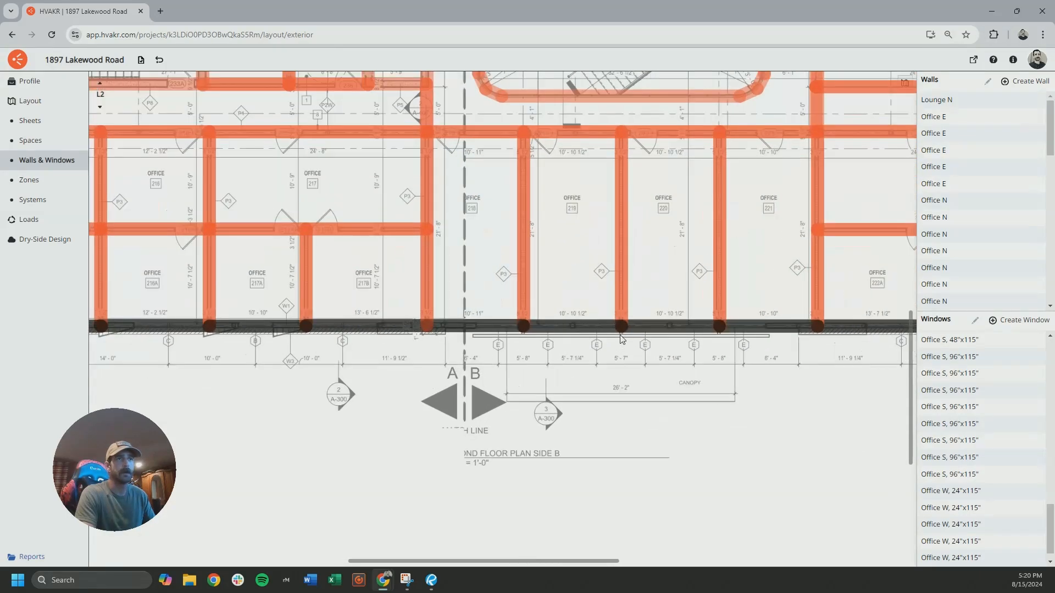
pyautogui.scroll(3, 621, 339)
pyautogui.moveTo(608, 346); pyautogui.dragTo(484, 341)
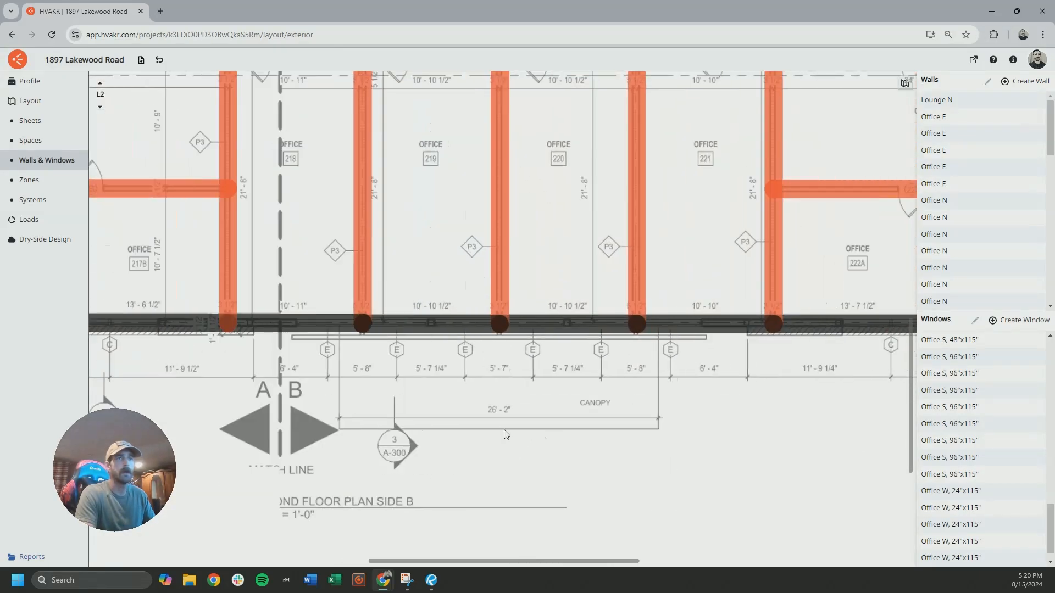
pyautogui.scroll(-3, 471, 391)
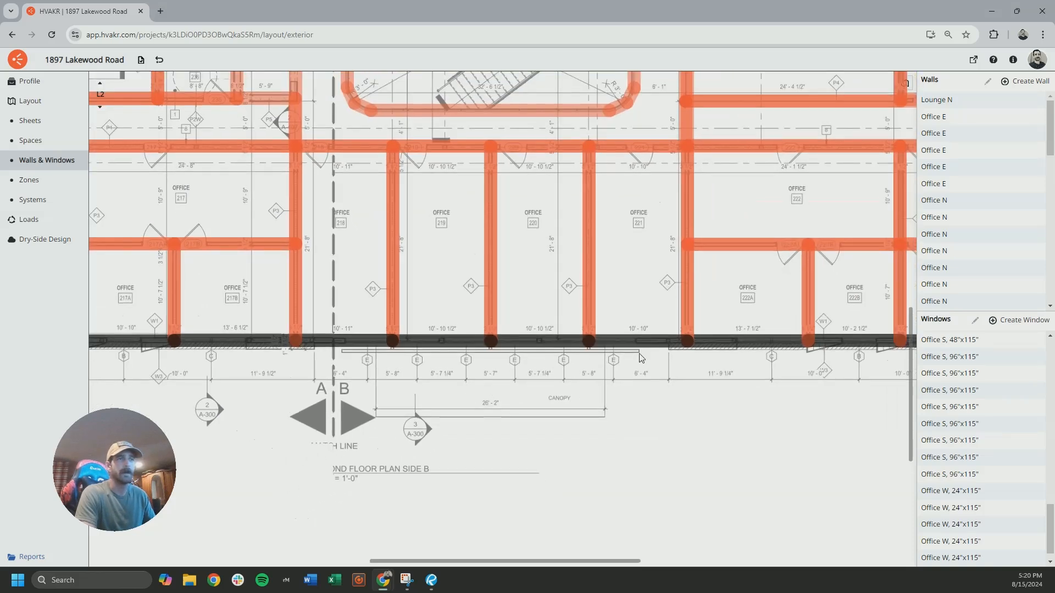
# Examine the type E bays on L3's south wall and look over the rest of that level's exterior walls
pyautogui.click(110, 83)
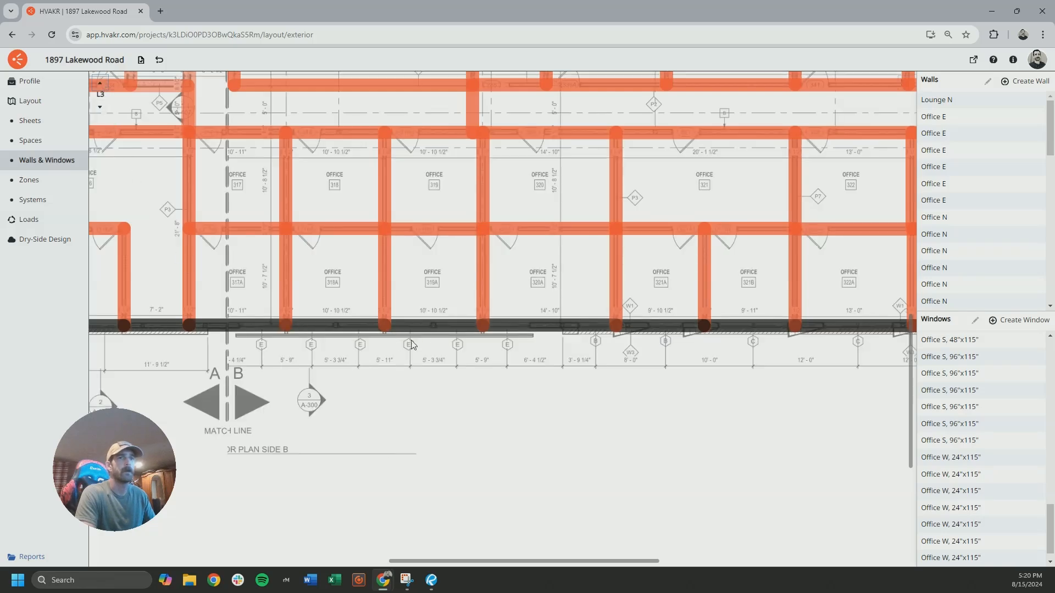
pyautogui.hscroll(10, 395, 335)
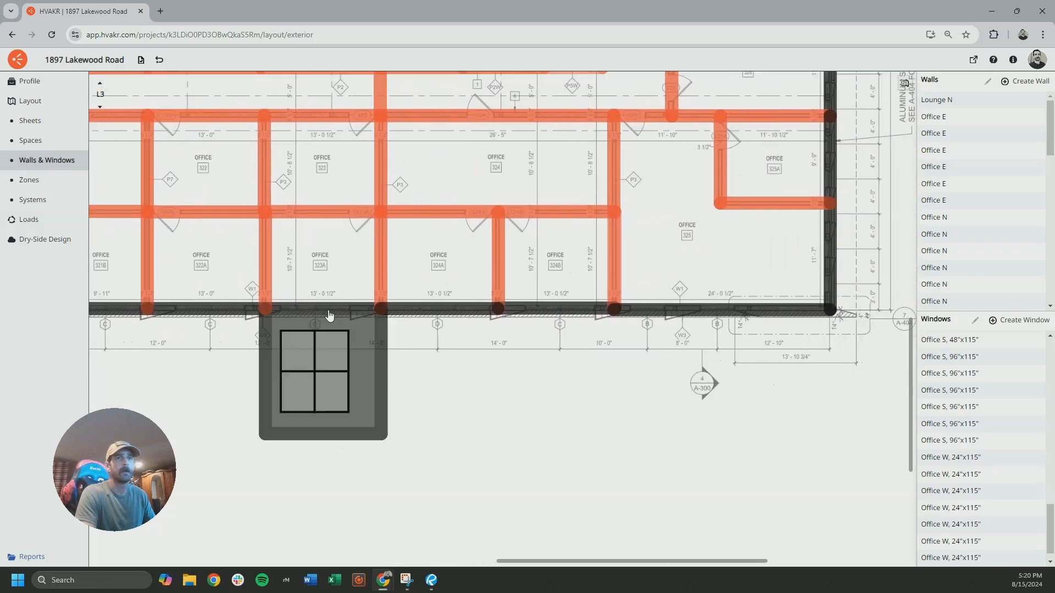
pyautogui.scroll(-3, 533, 324)
pyautogui.hscroll(-5, 546, 313)
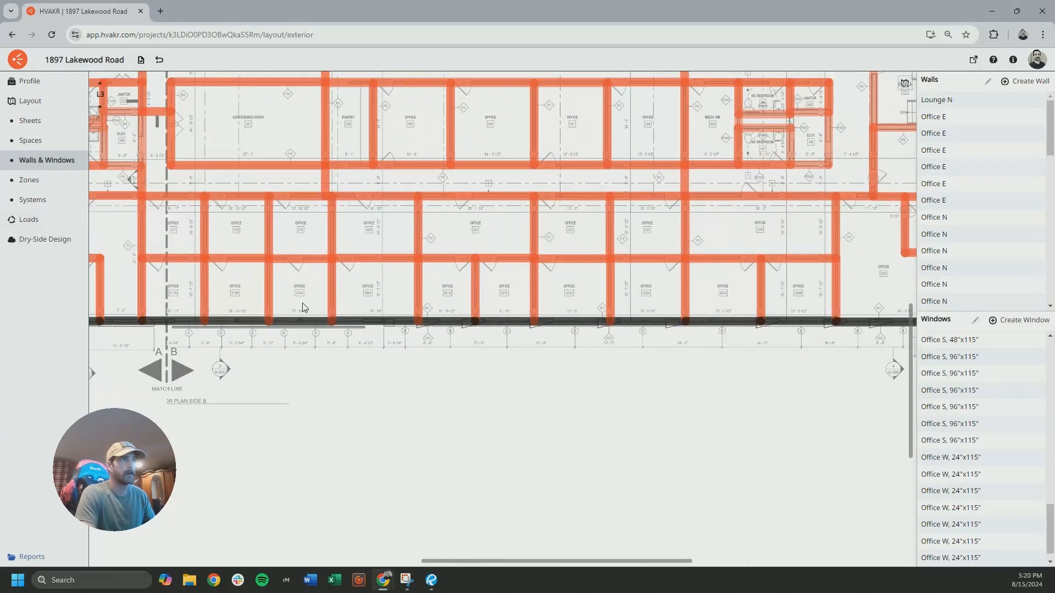
pyautogui.moveTo(452, 202); pyautogui.dragTo(630, 405)
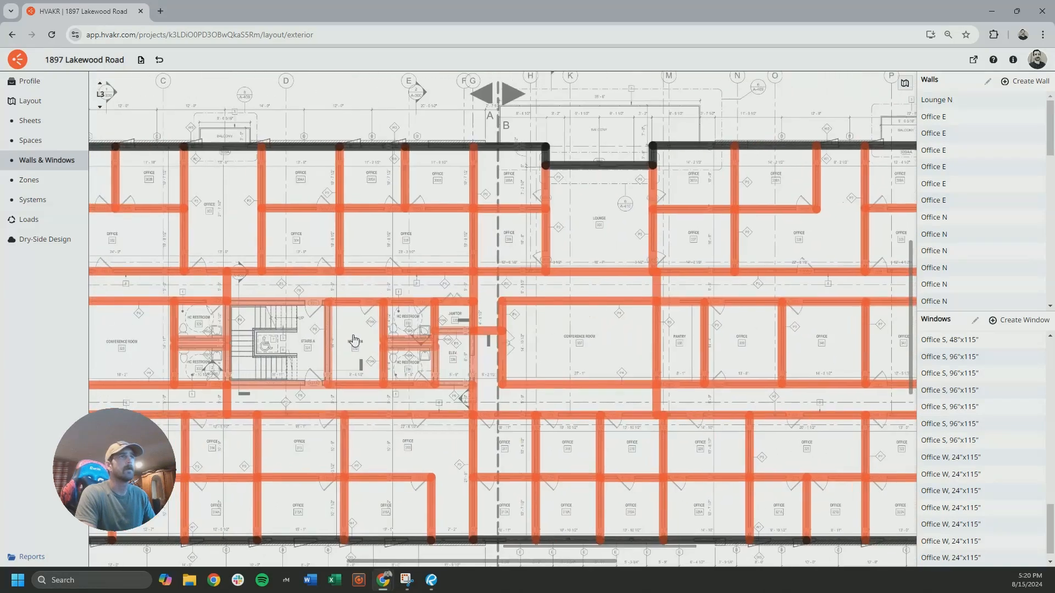
pyautogui.moveTo(385, 342); pyautogui.dragTo(658, 402)
pyautogui.moveTo(604, 343); pyautogui.dragTo(613, 162)
pyautogui.moveTo(448, 334); pyautogui.dragTo(228, 277)
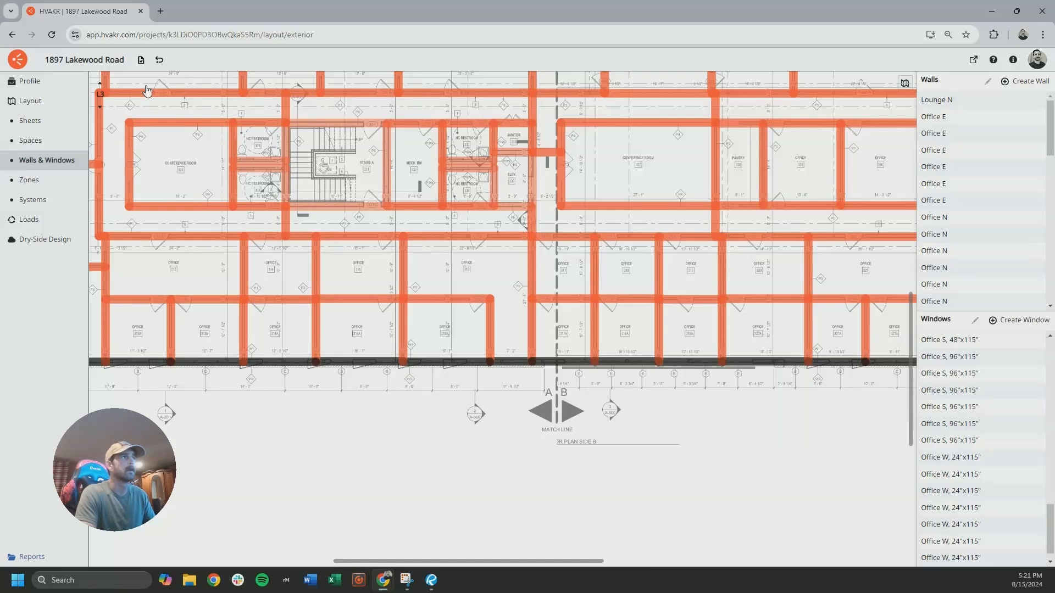
# Compare the L2 and L1 plans and inspect the screened type E windows on the south elevation
pyautogui.click(102, 106)
pyautogui.moveTo(800, 388); pyautogui.dragTo(553, 361)
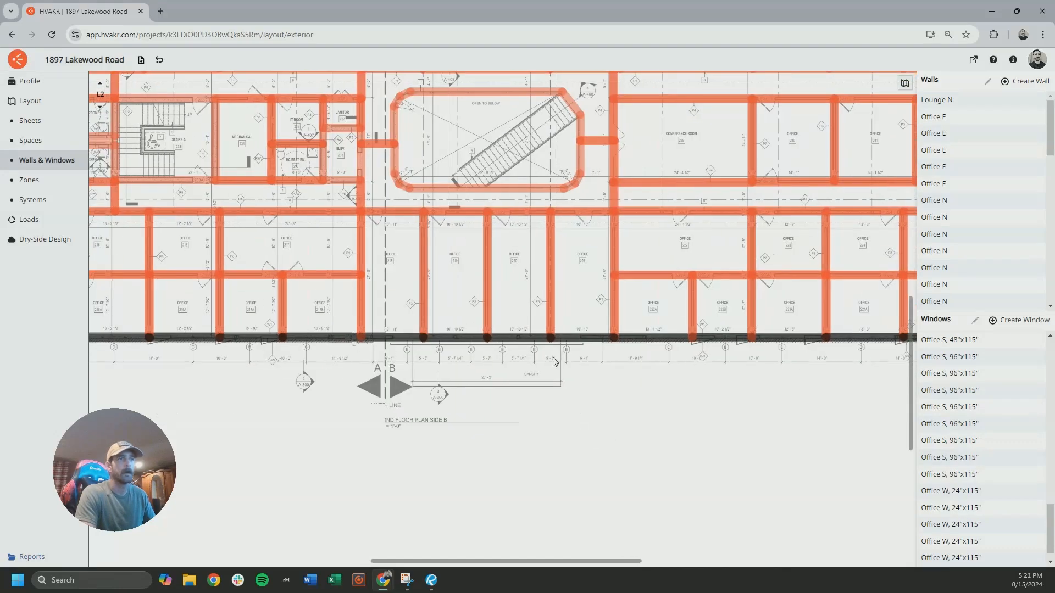
pyautogui.click(100, 105)
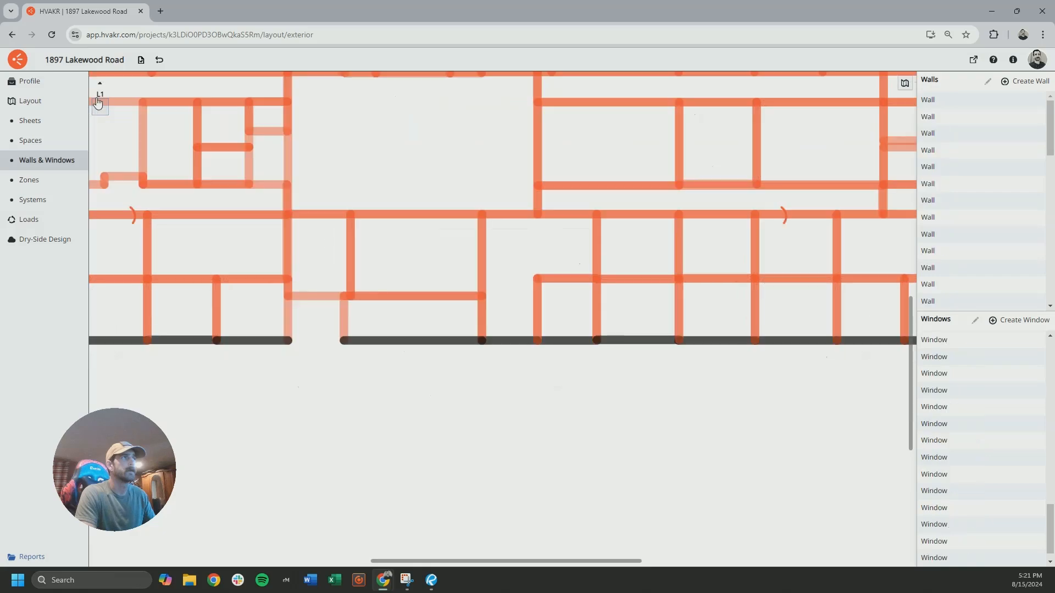
pyautogui.click(100, 87)
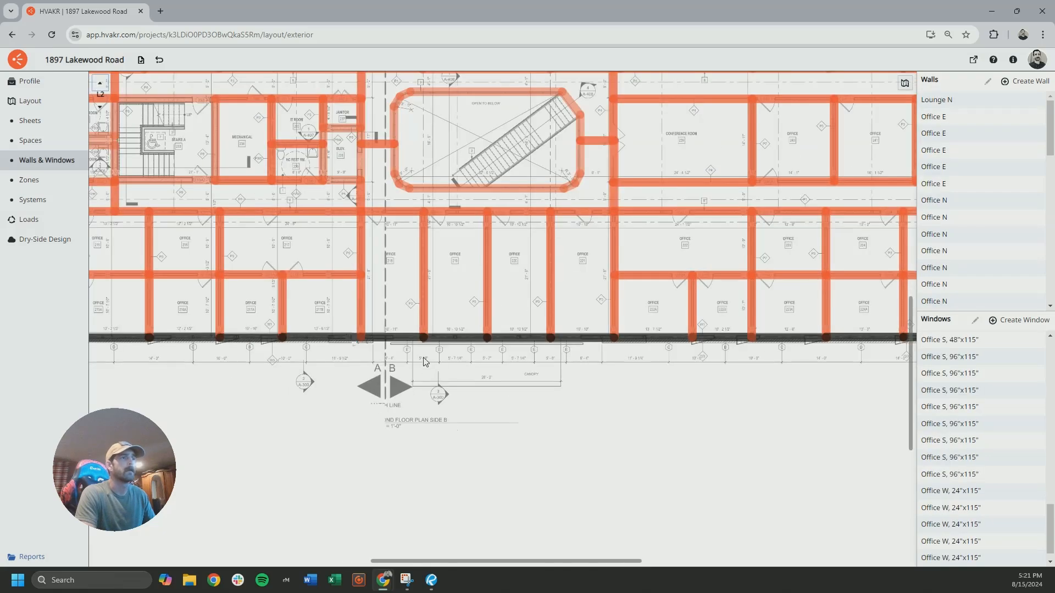
pyautogui.click(99, 106)
pyautogui.scroll(-5, 407, 425)
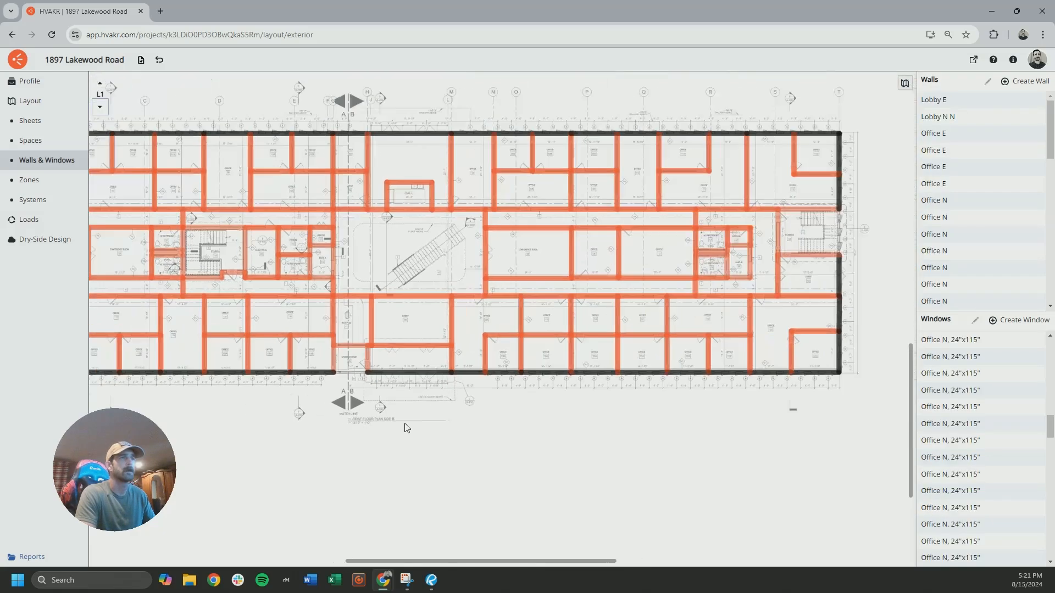
pyautogui.scroll(10, 395, 292)
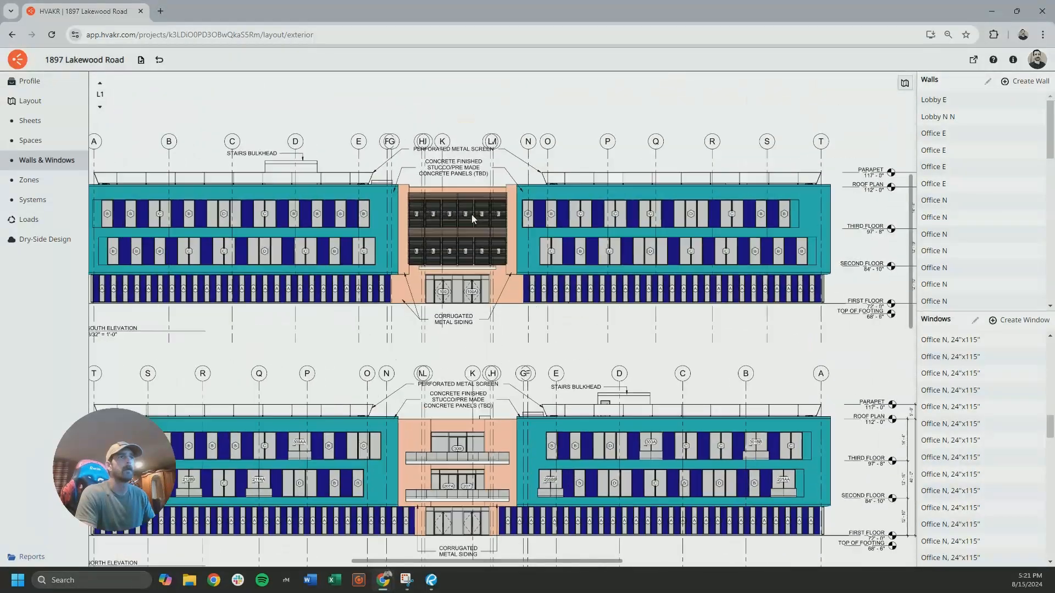
pyautogui.scroll(5, 471, 215)
pyautogui.scroll(3, 471, 214)
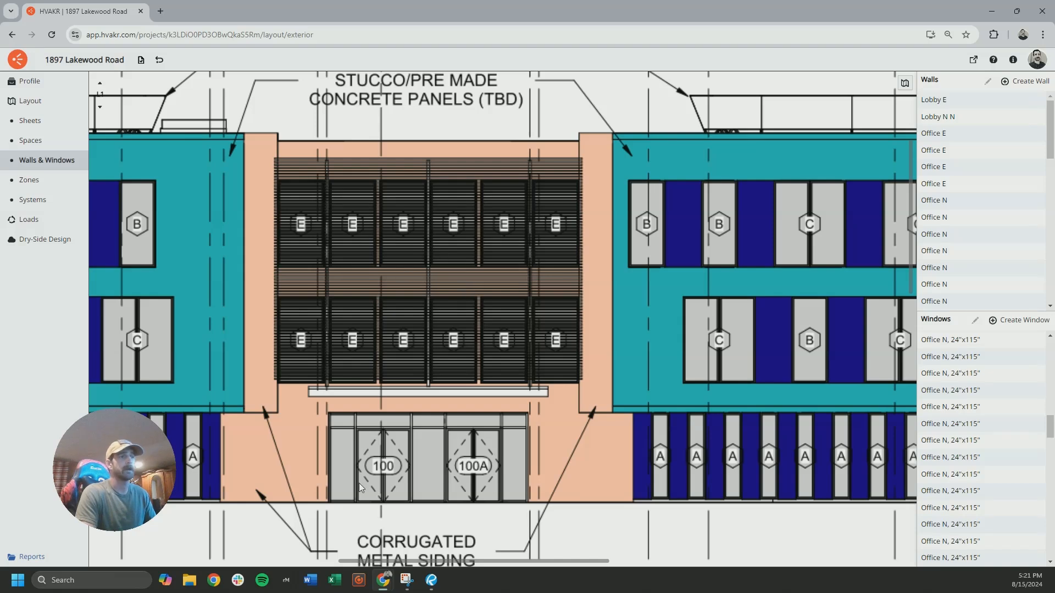
# Switch to the drawing set in Revu and look through the exterior detail sheets, including A-412 and A-313's front screen and canopy details
pyautogui.click(431, 580)
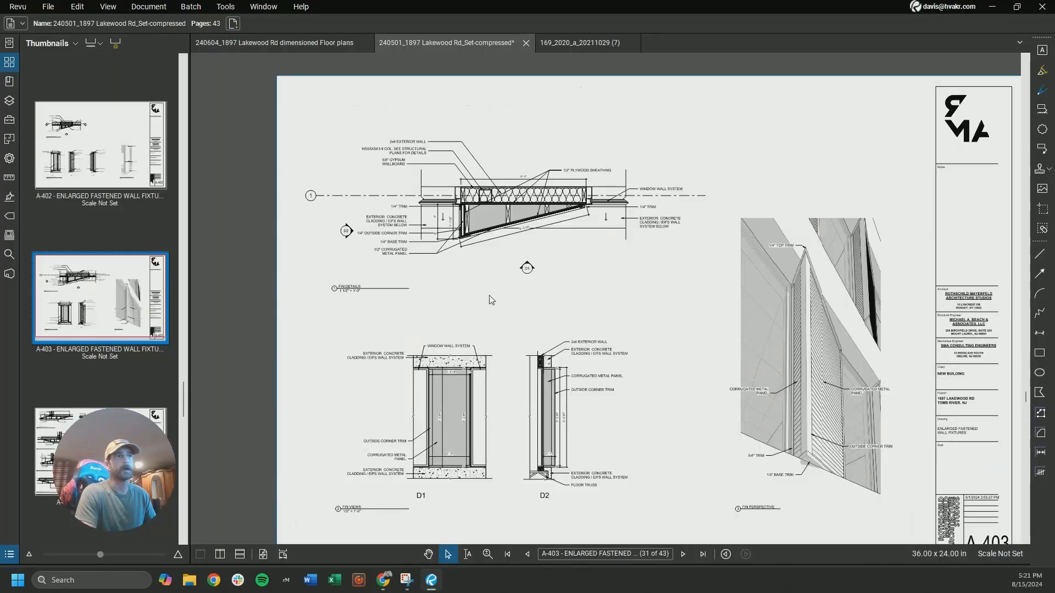
pyautogui.scroll(-10, 129, 266)
pyautogui.scroll(-16, 125, 259)
pyautogui.click(124, 270)
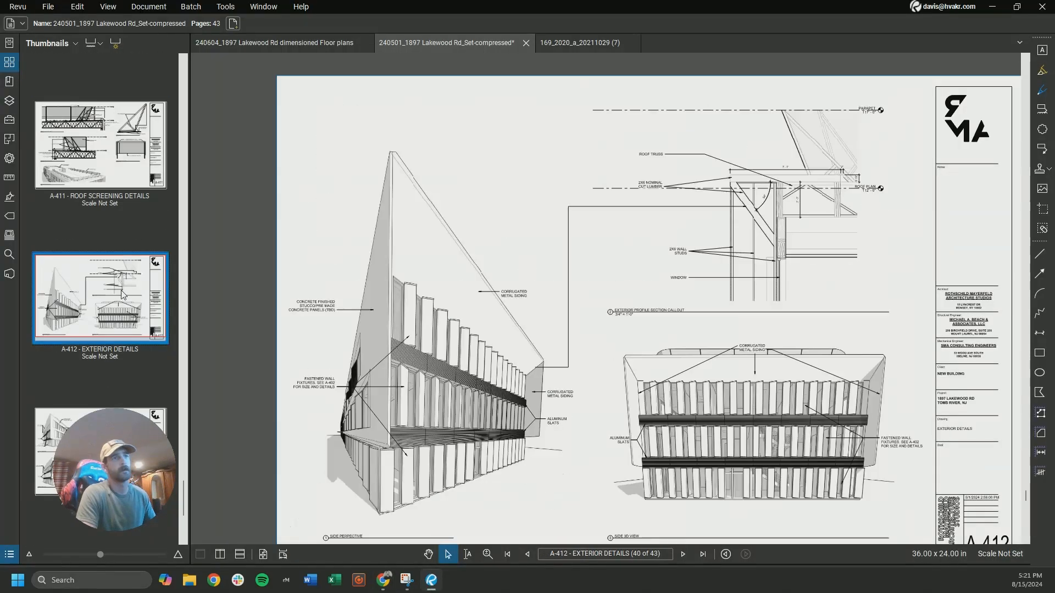
pyautogui.scroll(-6, 122, 248)
pyautogui.click(118, 218)
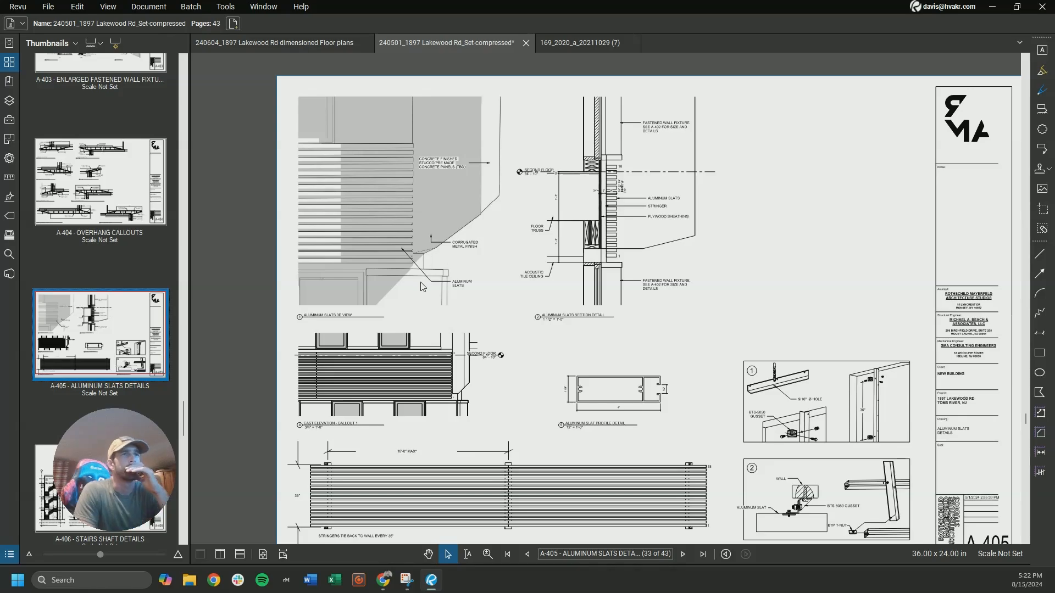
pyautogui.moveTo(638, 198); pyautogui.dragTo(657, 231, button='middle')
pyautogui.scroll(7, 658, 231)
pyautogui.scroll(-6, 593, 231)
pyautogui.scroll(6, 116, 233)
pyautogui.scroll(8, 116, 233)
pyautogui.click(117, 239)
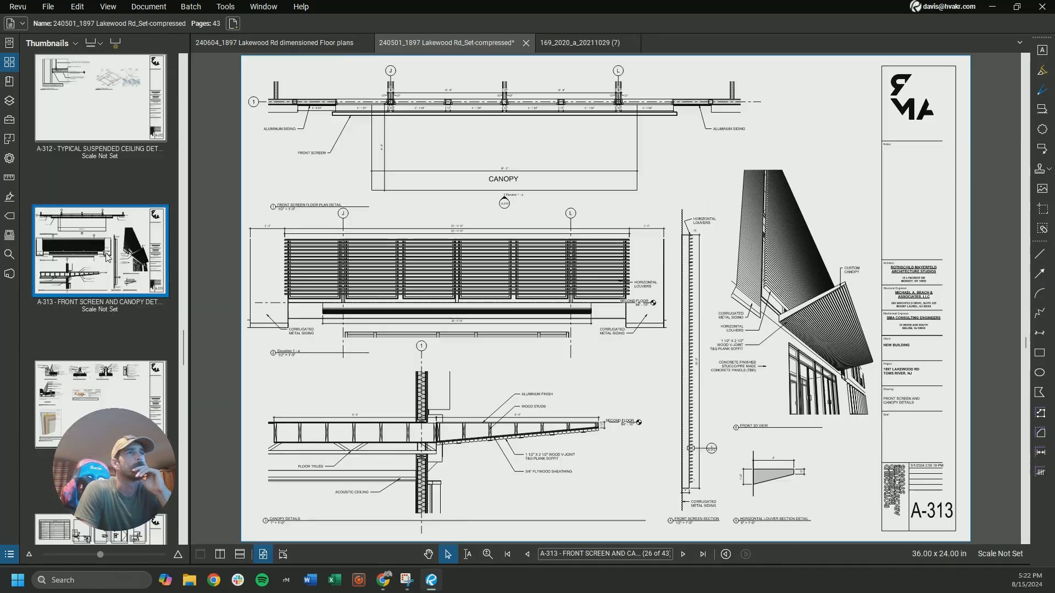
# Look through the other detail sheets and the A-600 schedules for information on the louvers shading the type E windows
pyautogui.scroll(4, 307, 282)
pyautogui.scroll(4, 977, 283)
pyautogui.scroll(-6, 801, 313)
pyautogui.scroll(6, 130, 303)
pyautogui.click(131, 302)
pyautogui.scroll(12, 131, 302)
pyautogui.click(131, 303)
pyautogui.scroll(4, 555, 275)
pyautogui.scroll(6, 114, 253)
pyautogui.scroll(-20, 114, 252)
pyautogui.click(116, 324)
pyautogui.scroll(5, 582, 137)
pyautogui.scroll(-4, 605, 247)
pyautogui.scroll(-5, 676, 377)
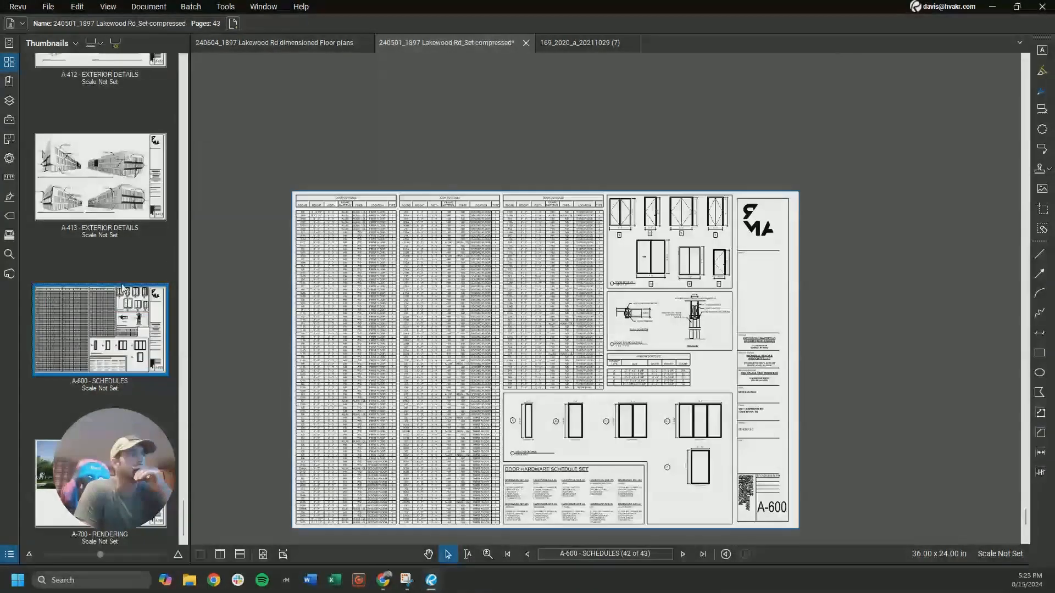
pyautogui.scroll(6, 116, 258)
# Examine the aluminum slats section and 3D view on sheet A-405, and return to the south elevation in HVAKR
pyautogui.scroll(6, 118, 272)
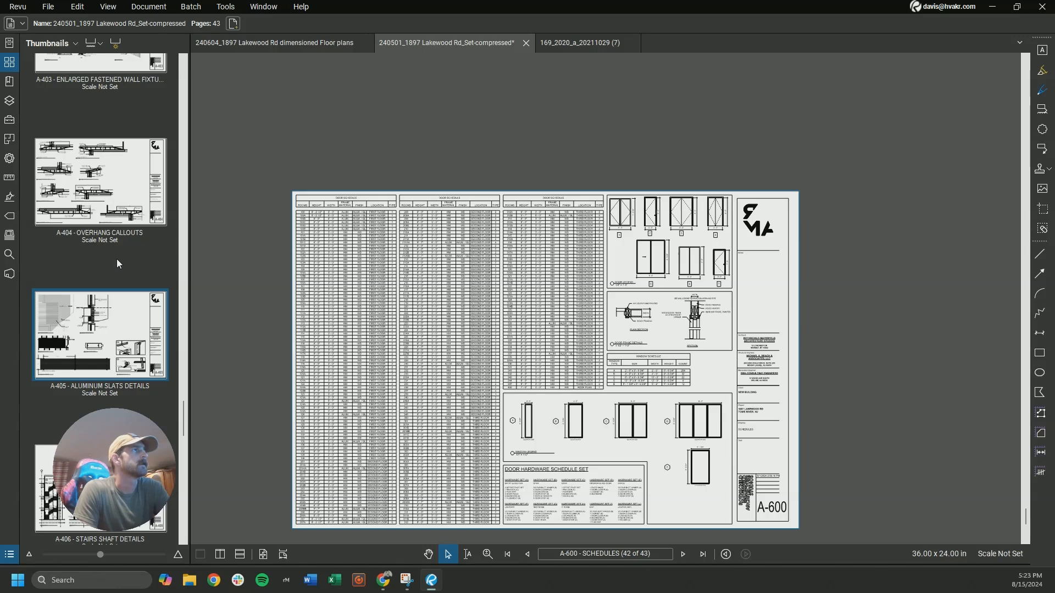
pyautogui.click(110, 330)
pyautogui.scroll(5, 526, 276)
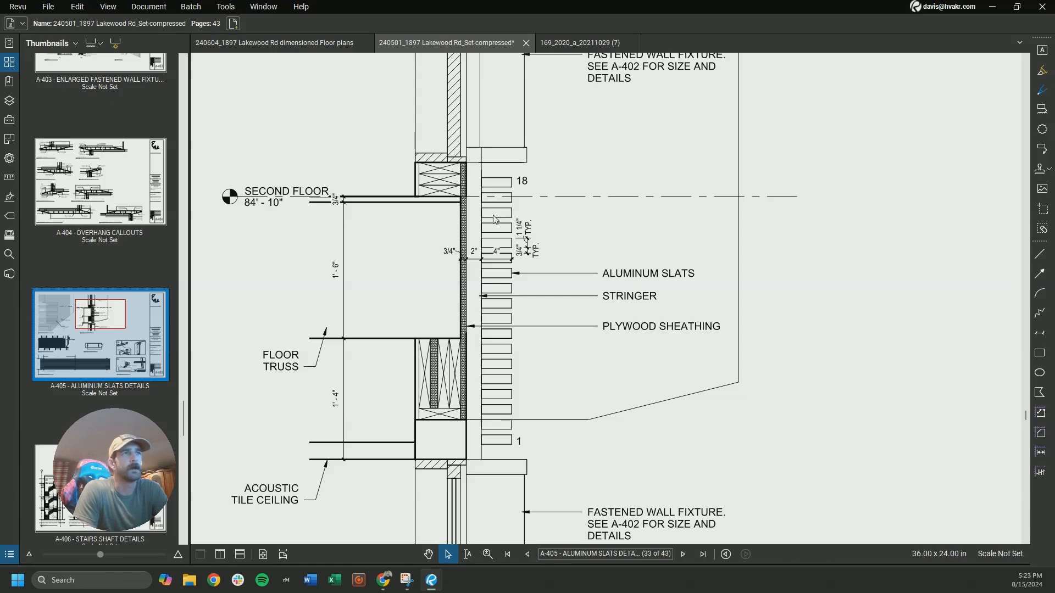
pyautogui.scroll(-3, 554, 393)
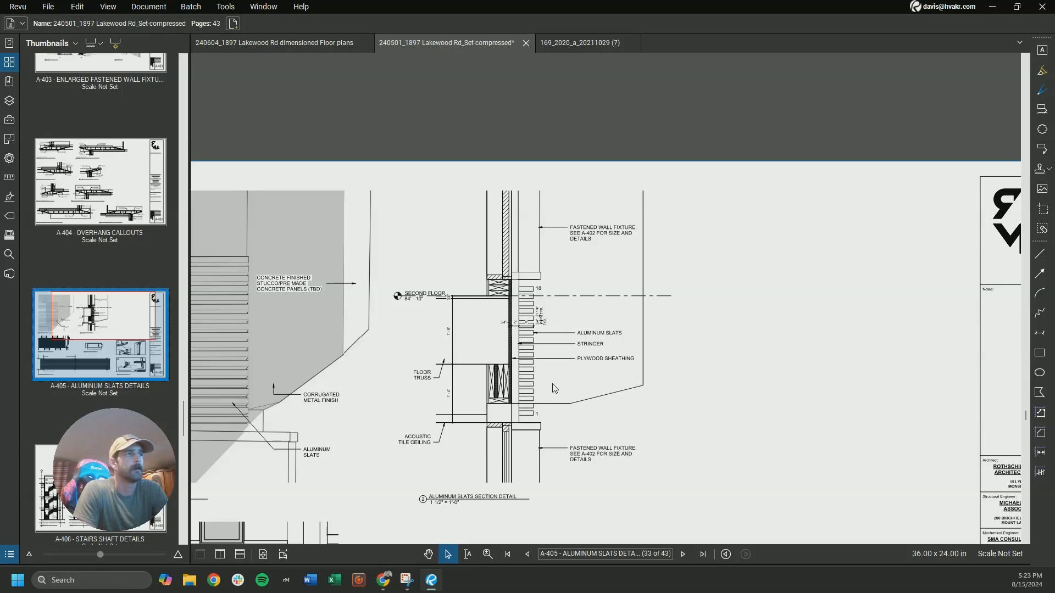
pyautogui.moveTo(328, 382); pyautogui.dragTo(585, 367, button='middle')
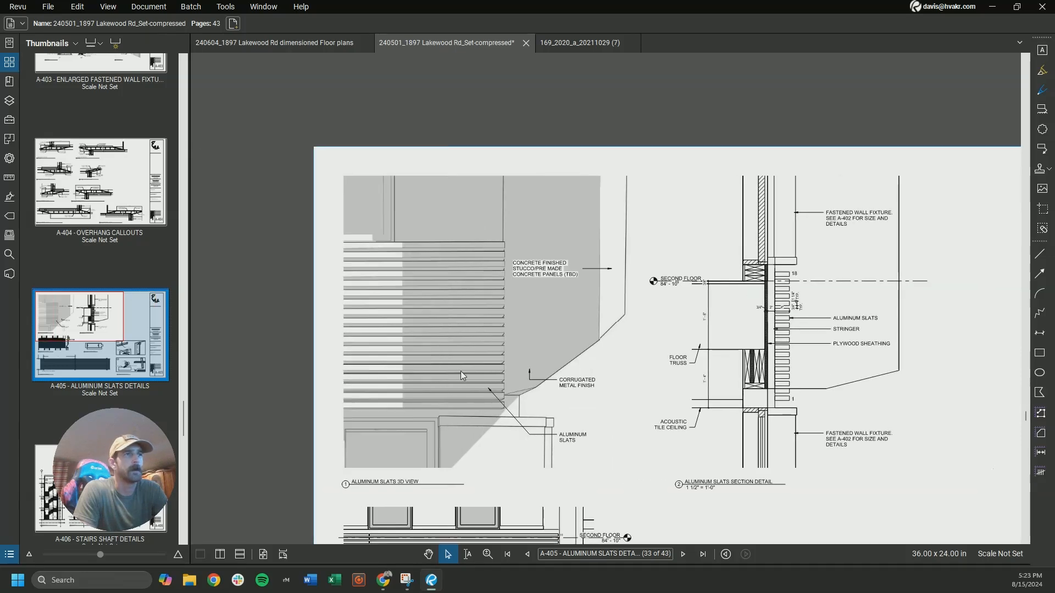
pyautogui.scroll(-1, 450, 332)
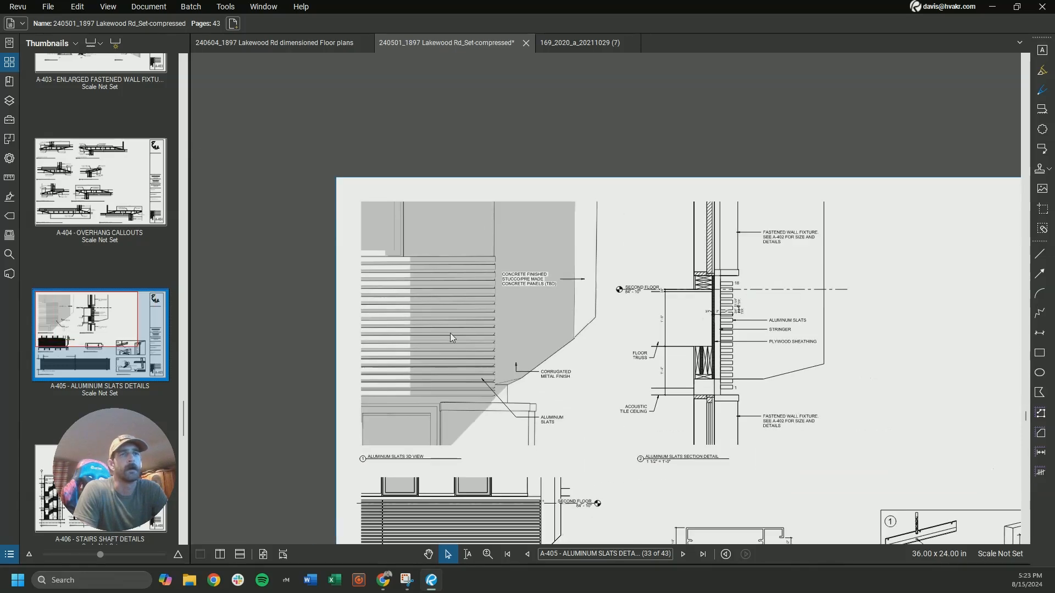
pyautogui.moveTo(531, 373); pyautogui.dragTo(477, 368, button='middle')
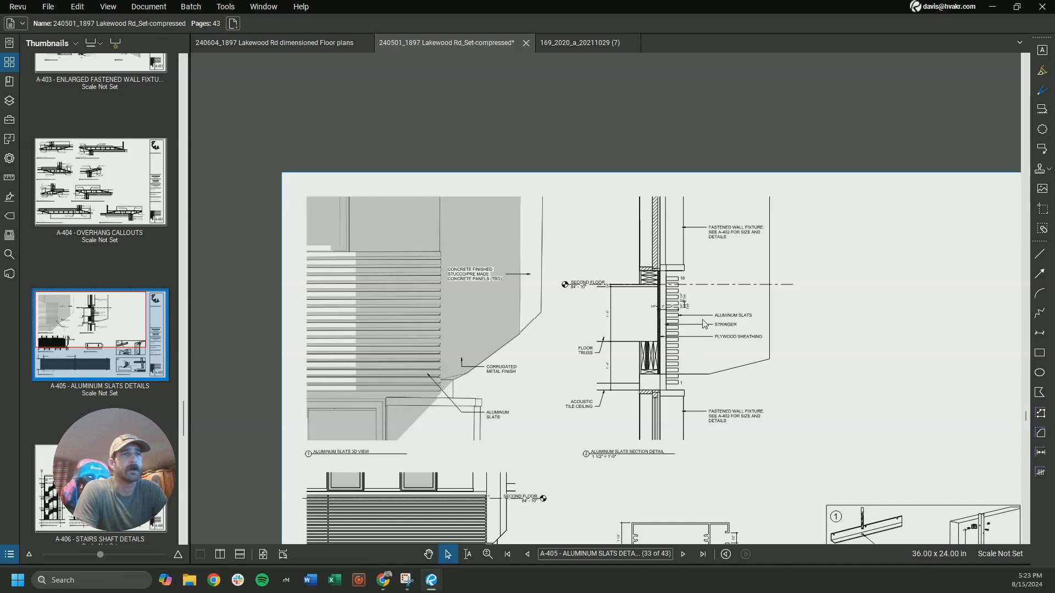
pyautogui.scroll(4, 722, 318)
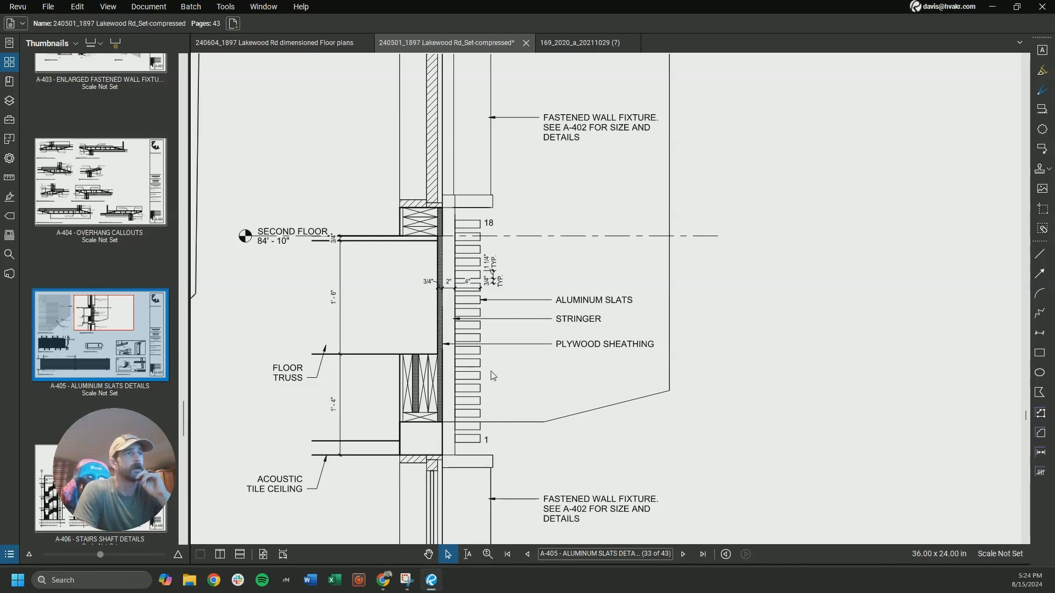
pyautogui.scroll(-4, 519, 354)
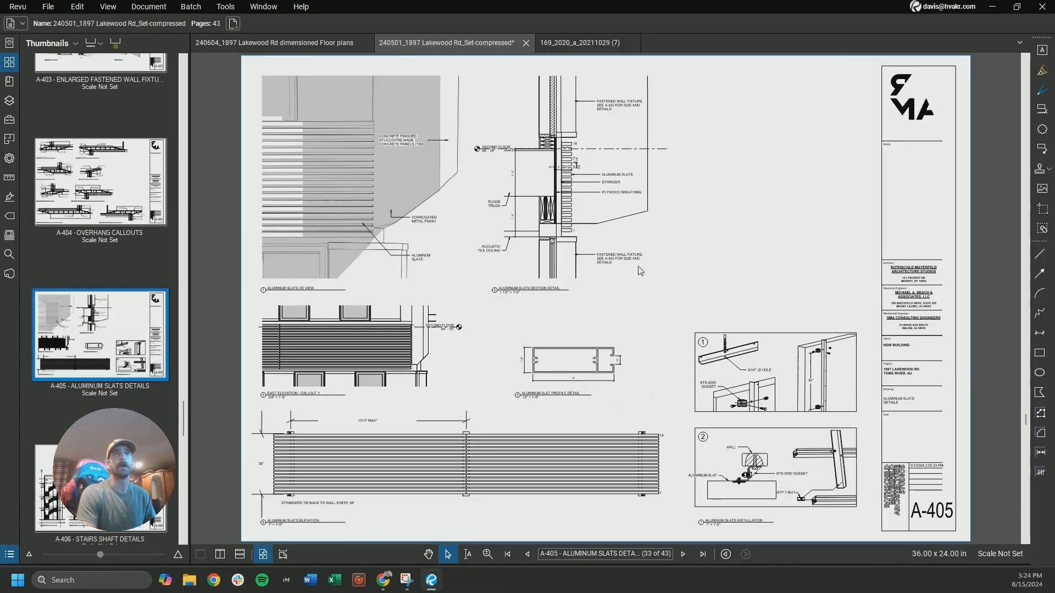
pyautogui.click(992, 8)
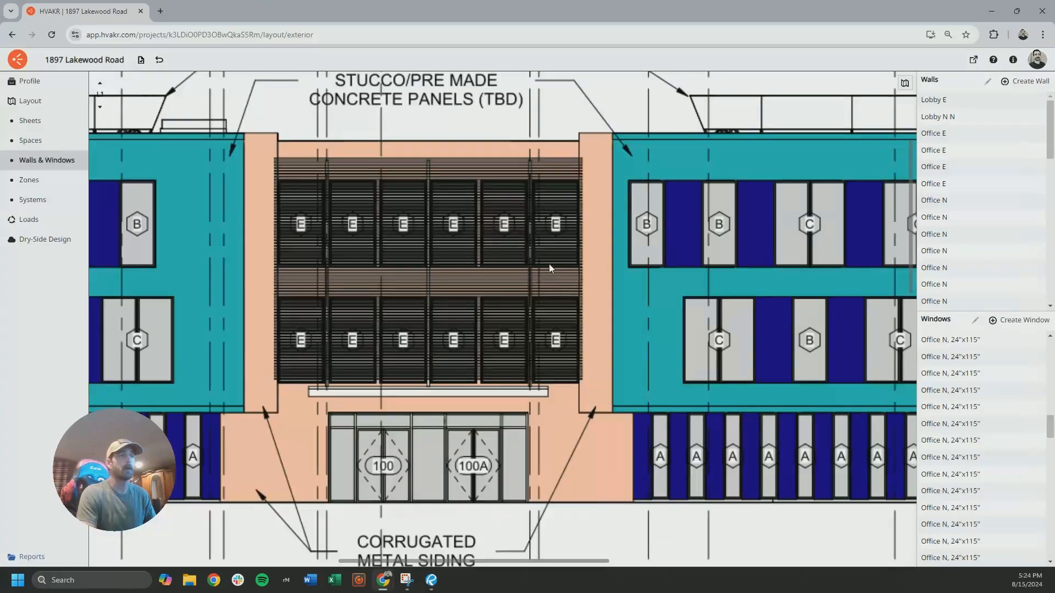
pyautogui.moveTo(484, 266); pyautogui.dragTo(539, 273)
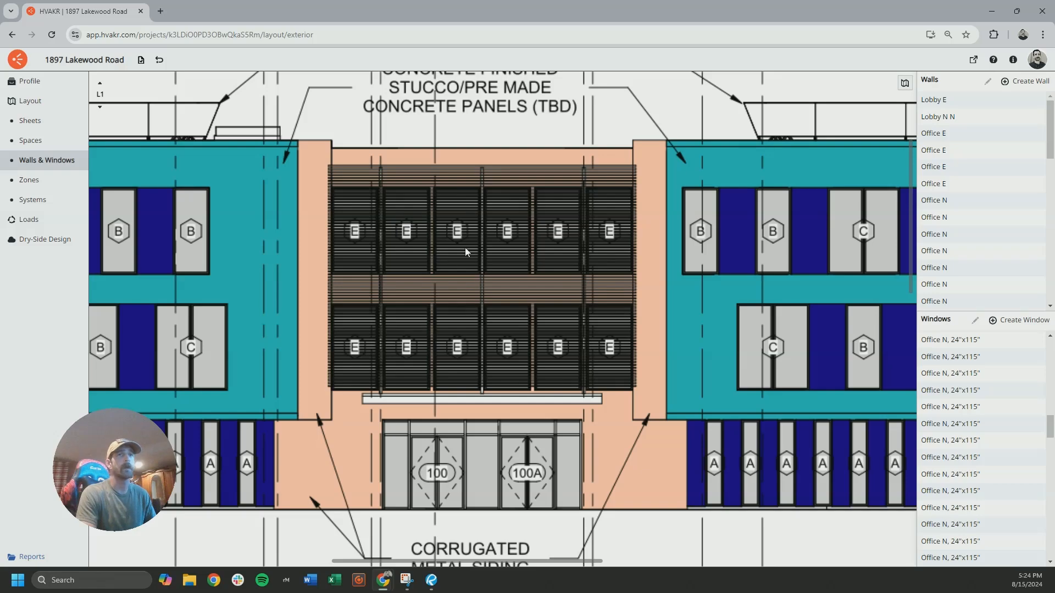
# Locate the type E windows along the L2 plan's south wall and look up their size in the snipped window schedule
pyautogui.scroll(-12, 313, 238)
pyautogui.moveTo(371, 410); pyautogui.dragTo(404, 171)
pyautogui.moveTo(438, 473); pyautogui.dragTo(443, 210)
pyautogui.moveTo(440, 319); pyautogui.dragTo(489, 221)
pyautogui.scroll(6, 410, 397)
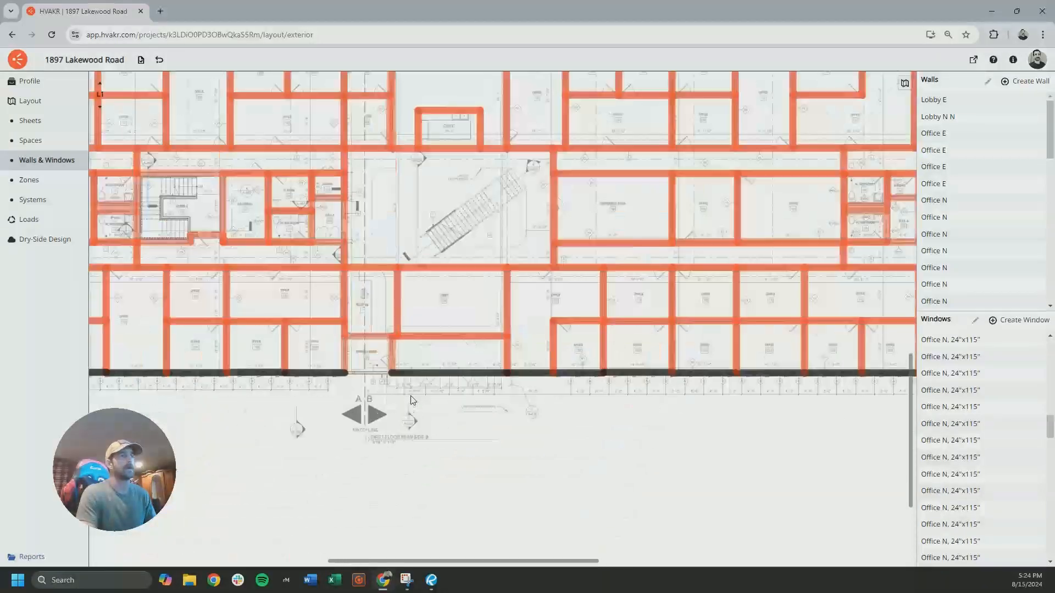
pyautogui.scroll(3, 411, 398)
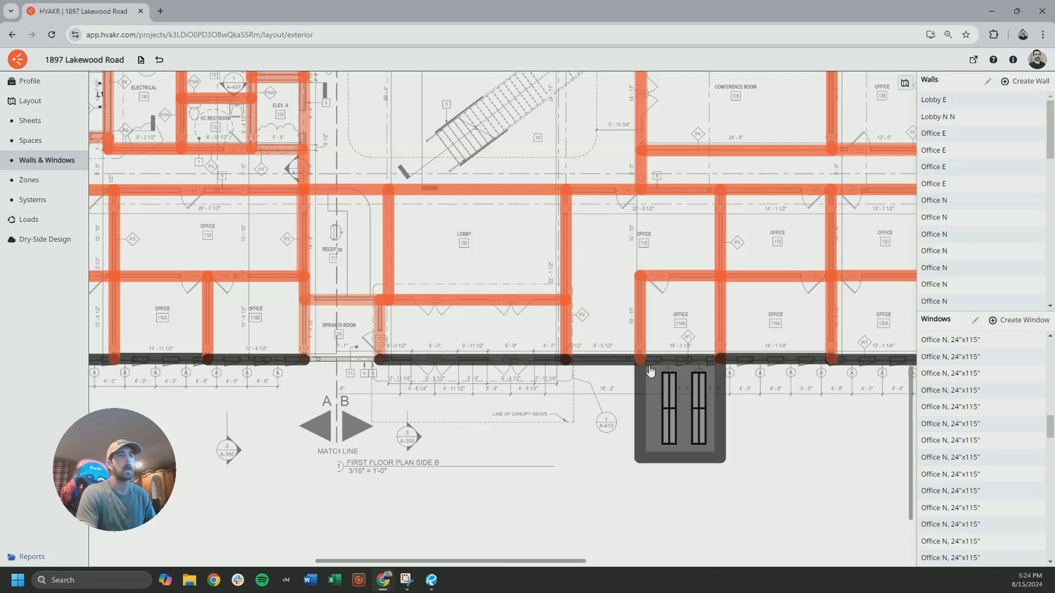
pyautogui.click(99, 83)
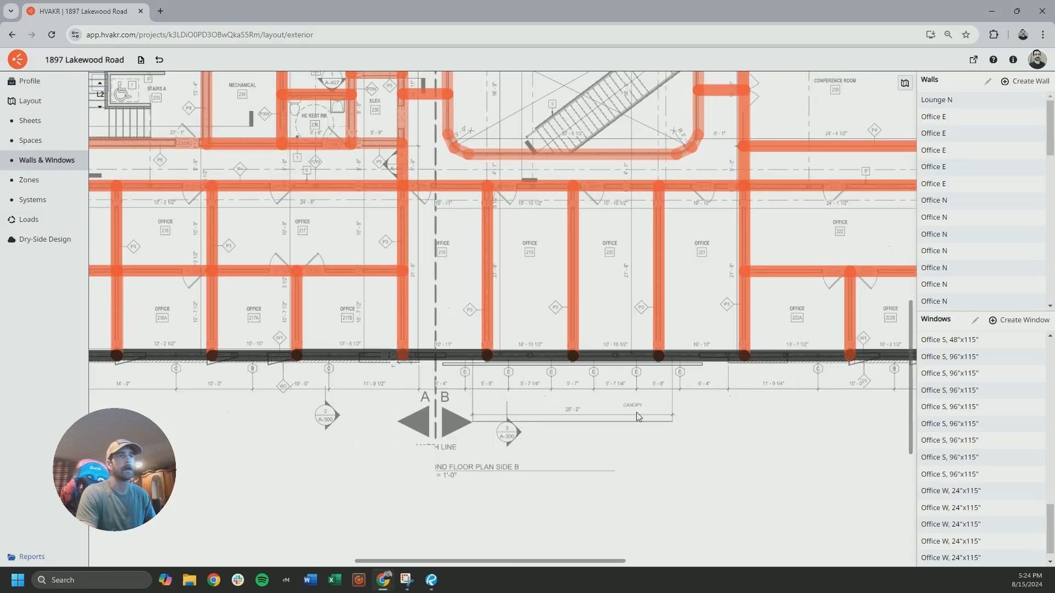
pyautogui.click(407, 580)
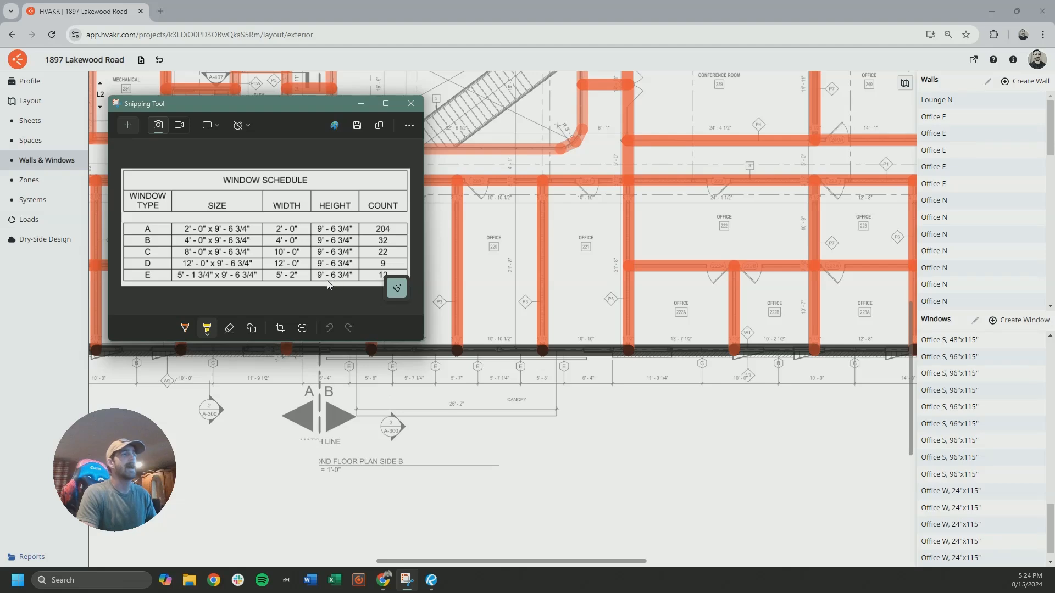
pyautogui.click(411, 454)
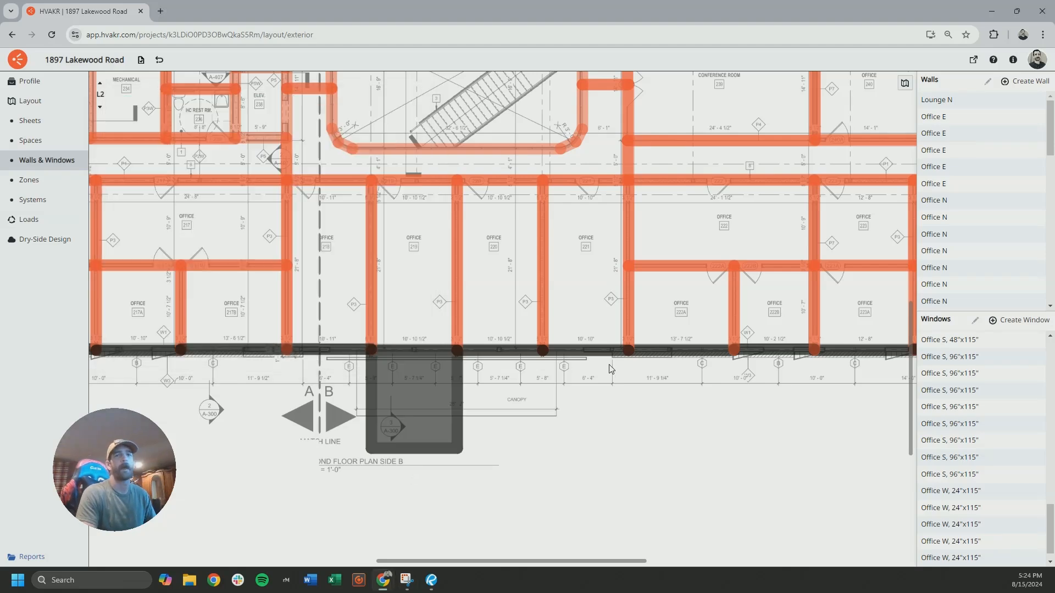
# Start a new window definition for type E, 5 ft 2 in wide and 9 ft 7 in high
pyautogui.click(998, 320)
pyautogui.doubleClick(454, 222)
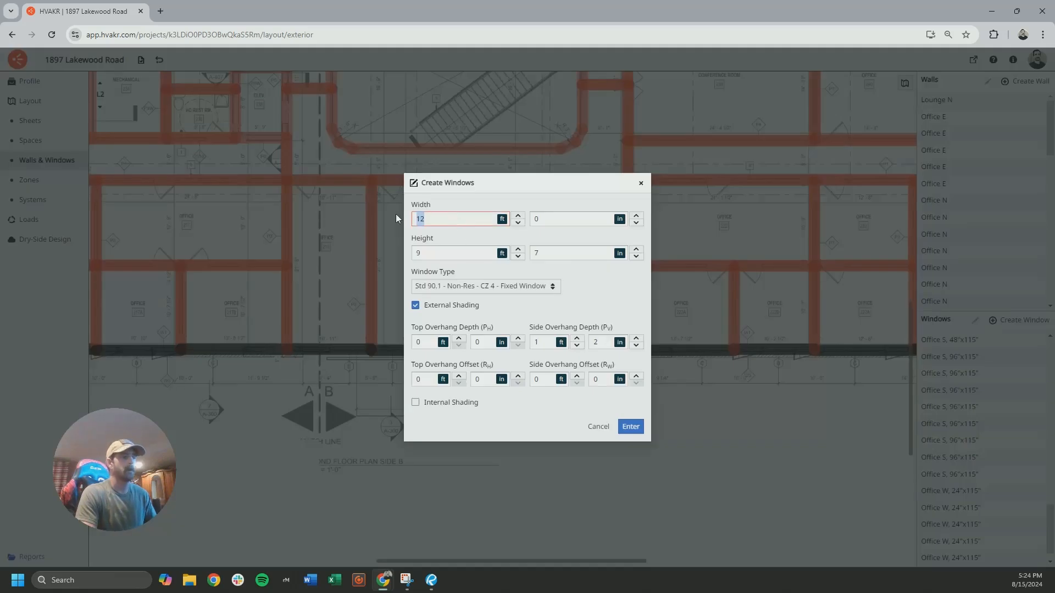
pyautogui.write('5')
pyautogui.press('Tab')
pyautogui.write('2')
pyautogui.doubleClick(453, 254)
pyautogui.click(549, 256)
# Set the external shading to zero side overhang depth and a 50 ft top overhang depth, and accept the window definition
pyautogui.moveTo(545, 343); pyautogui.dragTo(518, 343)
pyautogui.write('0')
pyautogui.moveTo(602, 344); pyautogui.dragTo(588, 346)
pyautogui.write('0')
pyautogui.click(605, 300)
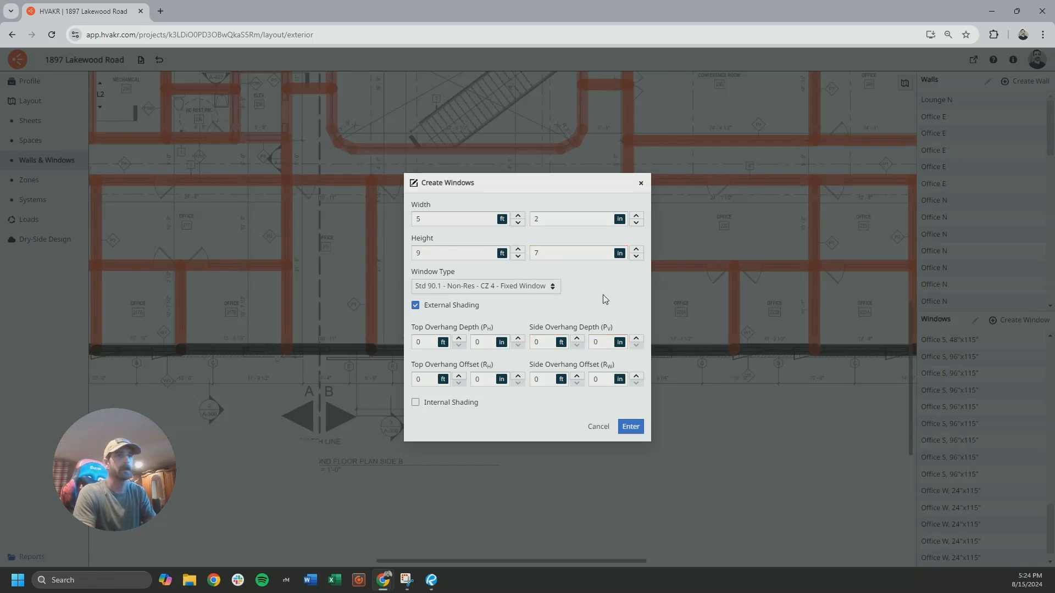
pyautogui.write('50')
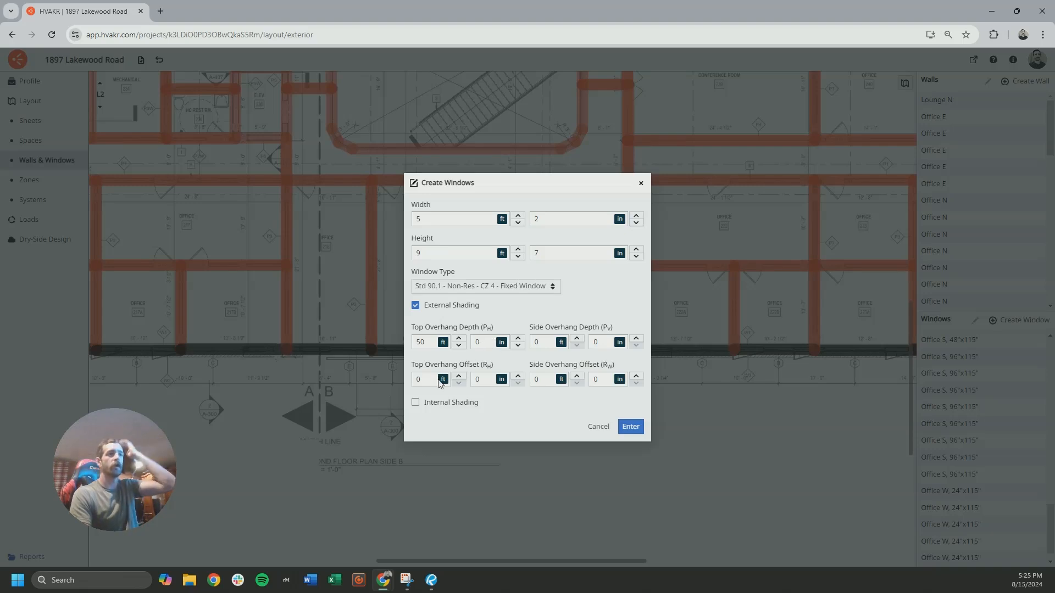
pyautogui.click(503, 313)
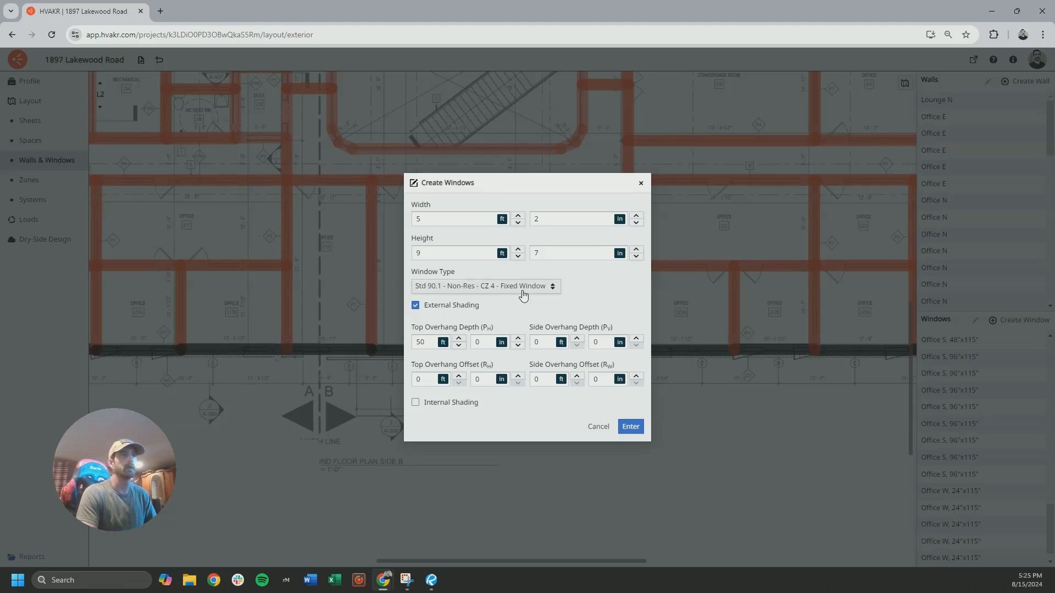
pyautogui.click(630, 427)
# Place six type E windows along the L2 south wall of offices 218 to 221, following the E tags
pyautogui.scroll(5, 473, 407)
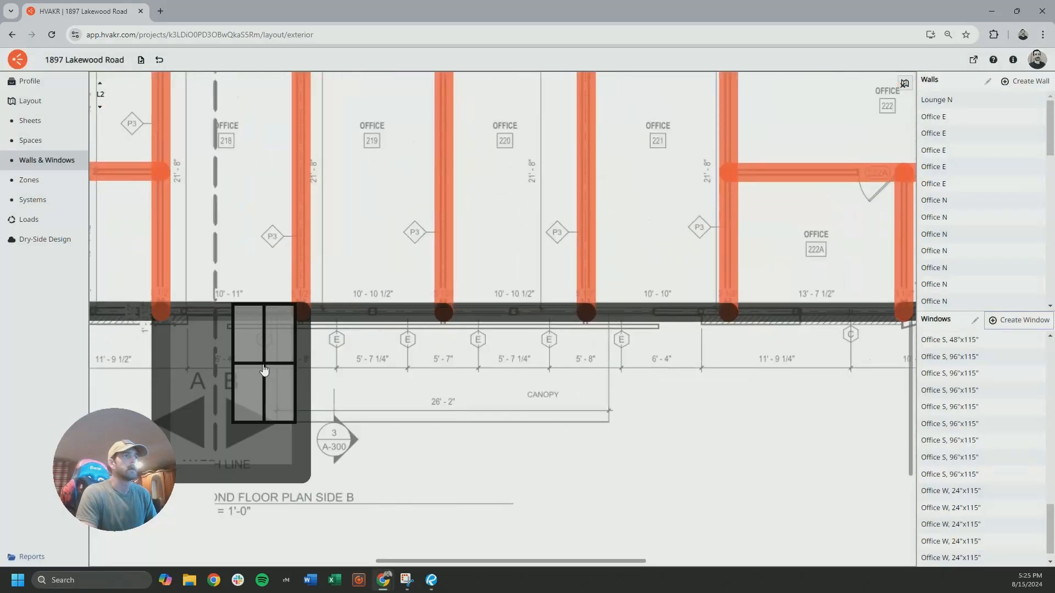
pyautogui.click(480, 394)
pyautogui.click(548, 383)
# Place six type E windows along the L3 south wall at the E tags beside the match line, and end window placement
pyautogui.click(100, 83)
pyautogui.click(468, 422)
pyautogui.click(530, 401)
pyautogui.click(884, 423)
pyautogui.scroll(-5, 578, 297)
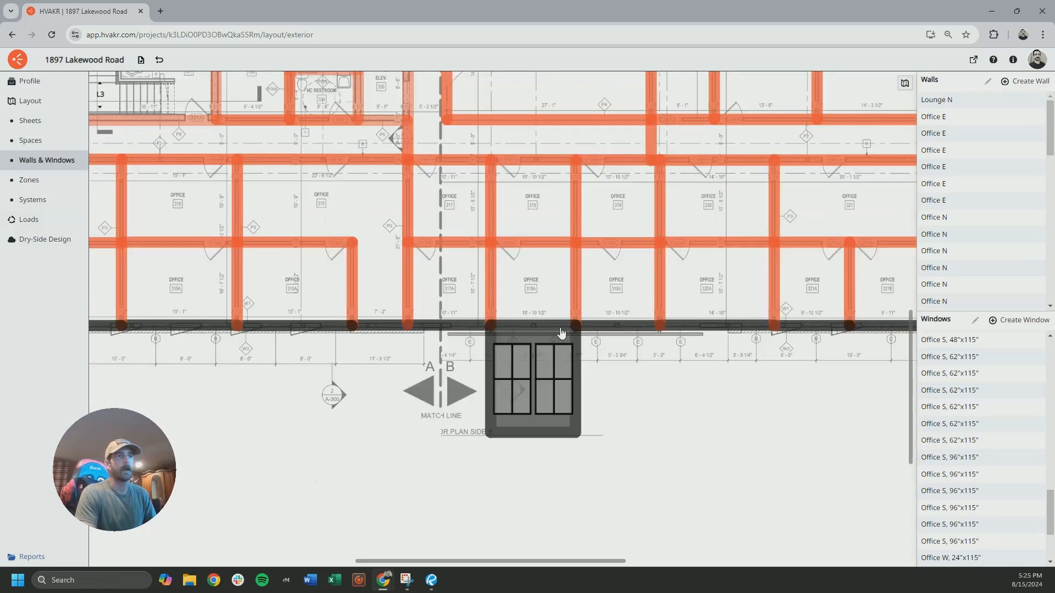
pyautogui.scroll(-4, 528, 333)
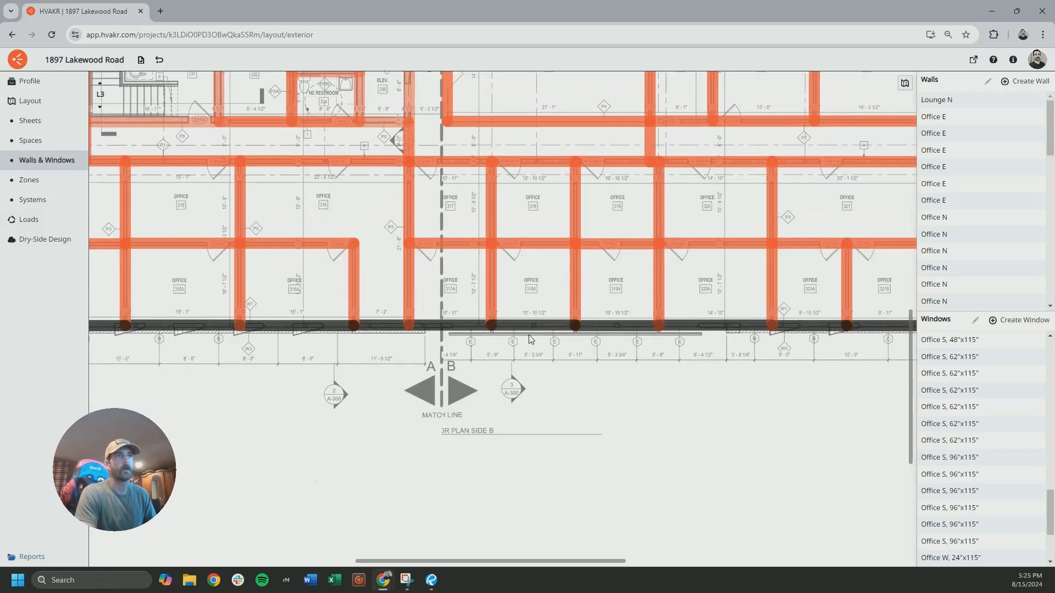
# Check the lounge and balcony walls on the L3 and L2 plans' north side, and compare them with the north elevation on L1
pyautogui.moveTo(546, 174); pyautogui.dragTo(493, 338, button='middle')
pyautogui.moveTo(543, 240); pyautogui.dragTo(430, 276, button='middle')
pyautogui.scroll(5, 404, 175)
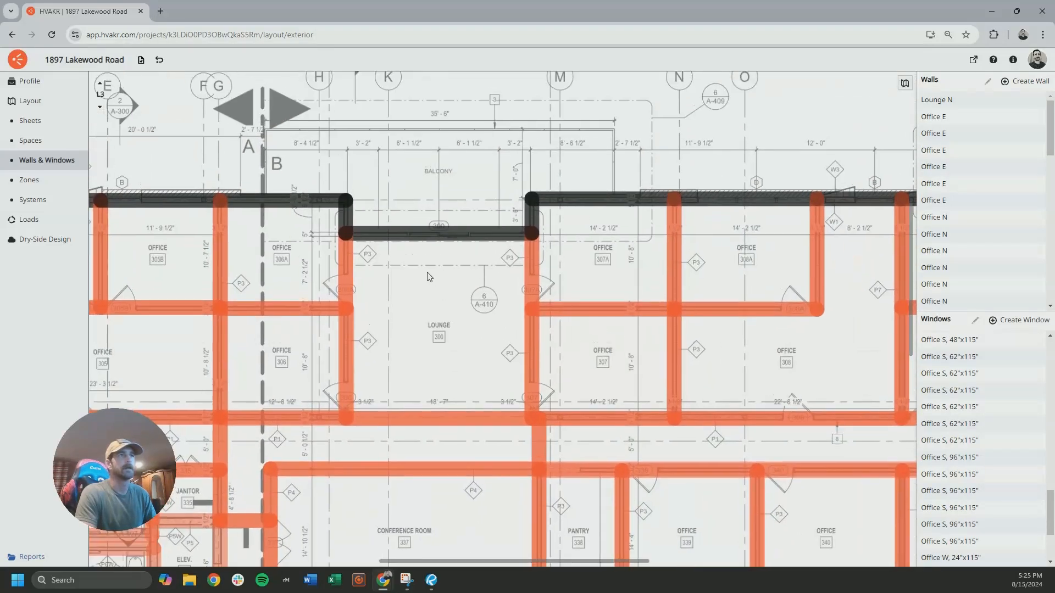
pyautogui.click(99, 109)
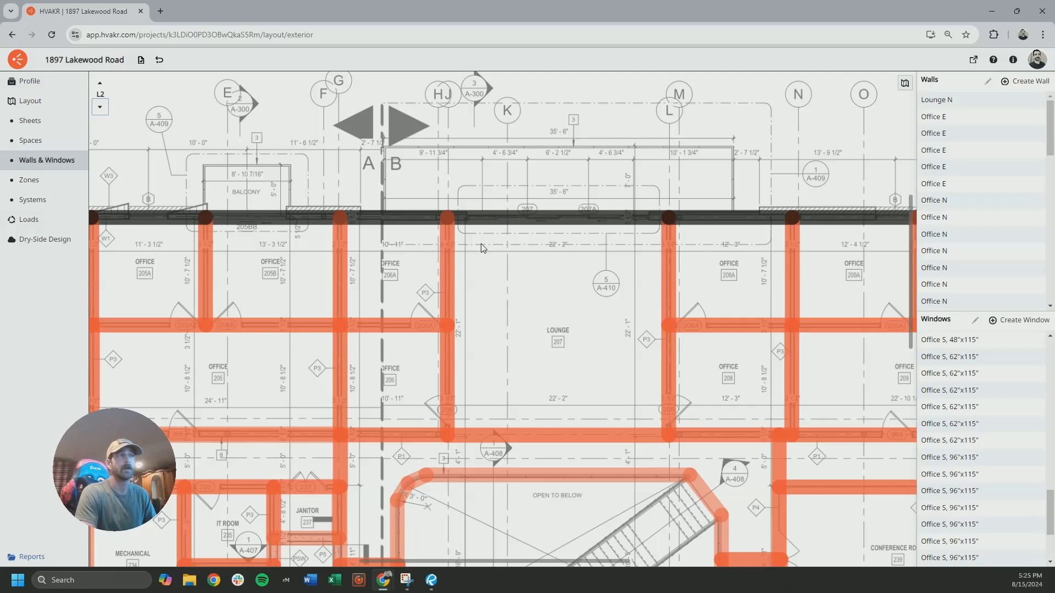
pyautogui.scroll(-5, 482, 248)
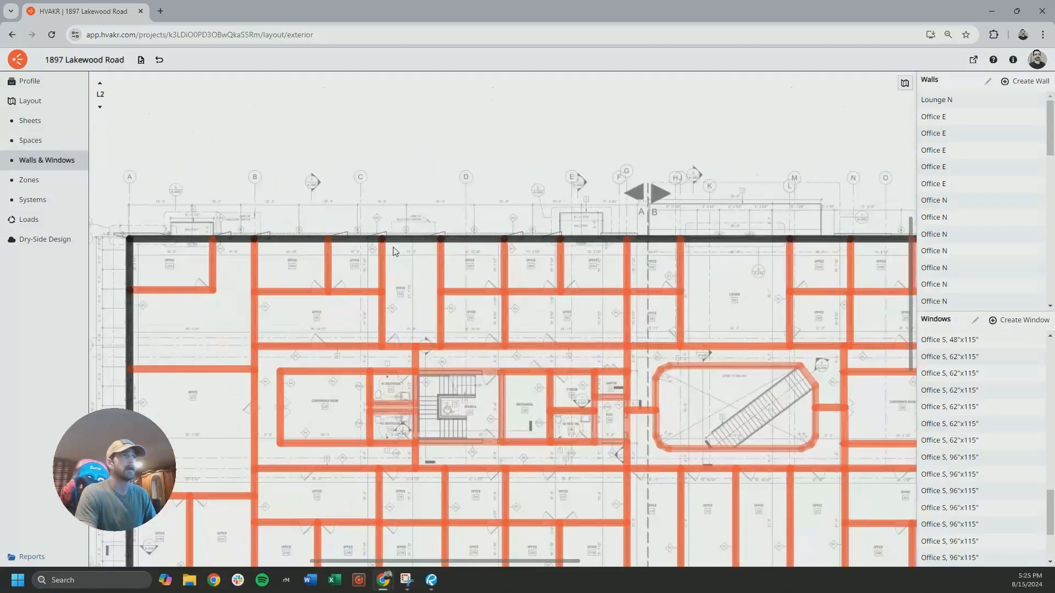
pyautogui.click(100, 107)
pyautogui.scroll(-5, 362, 304)
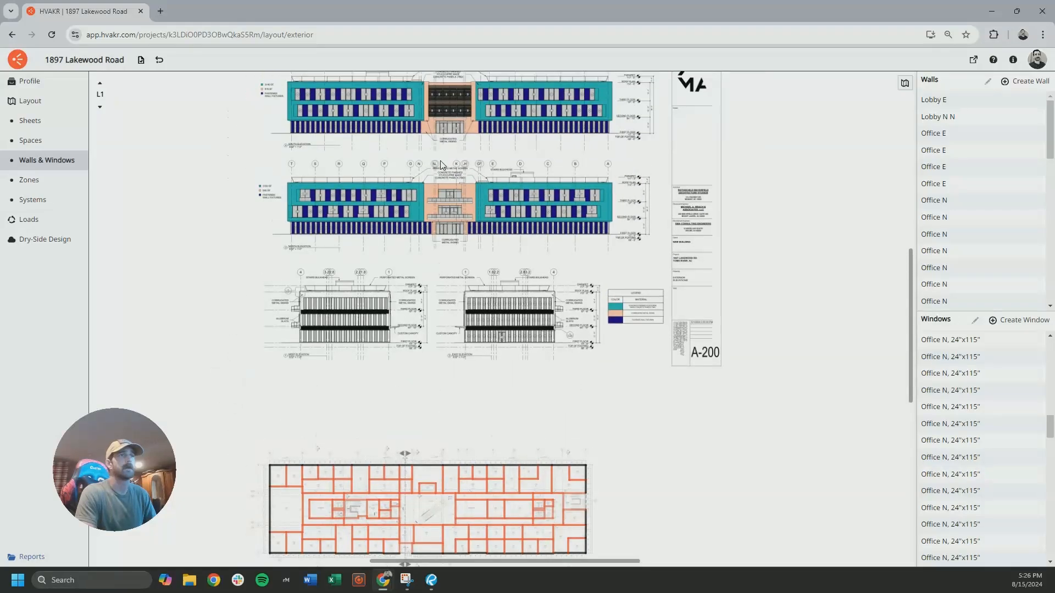
pyautogui.scroll(5, 440, 164)
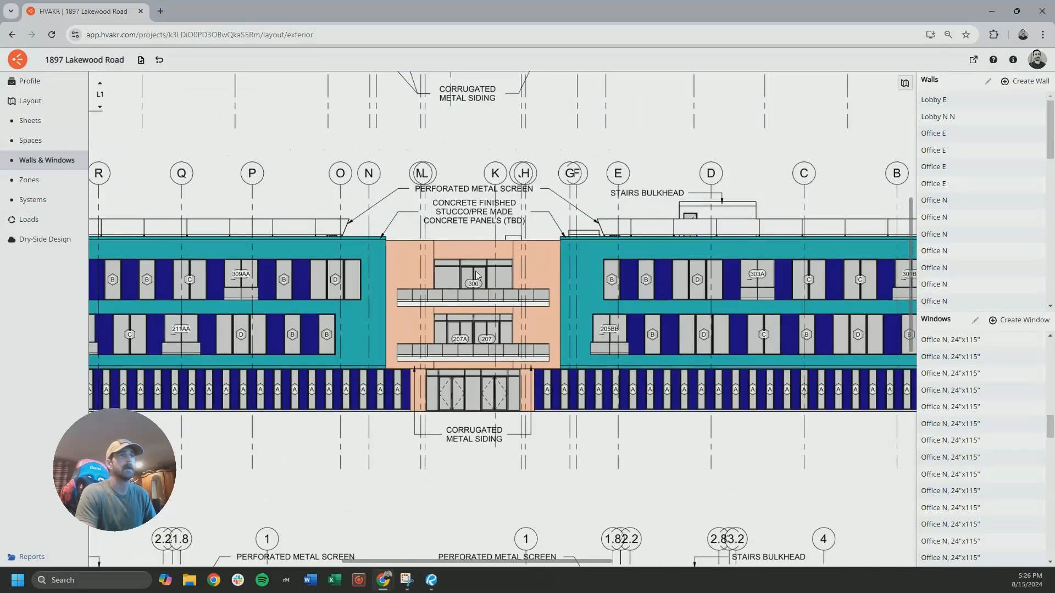
pyautogui.scroll(4, 476, 272)
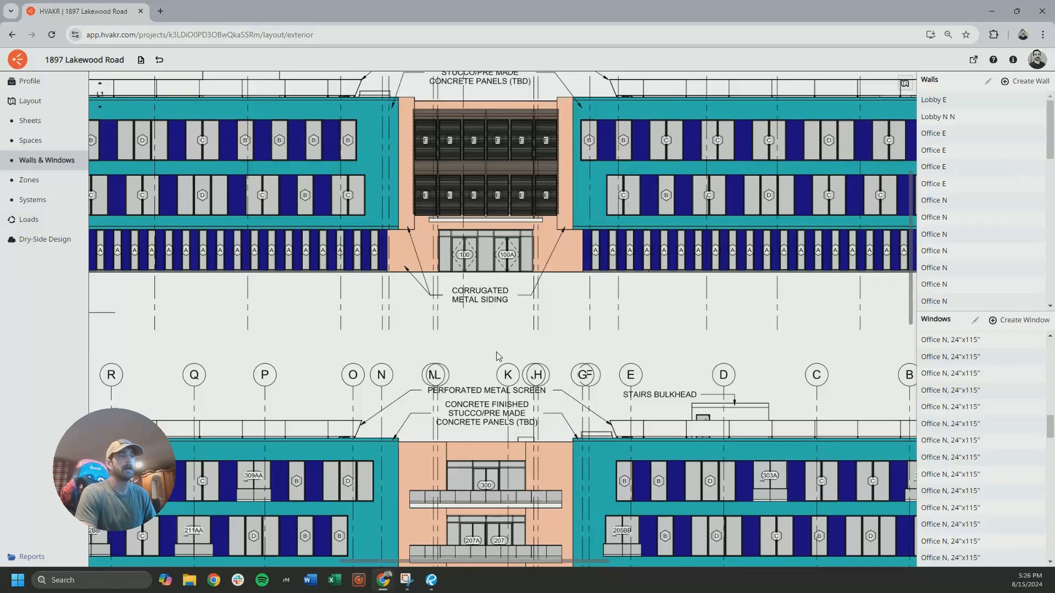
pyautogui.scroll(-1, 483, 491)
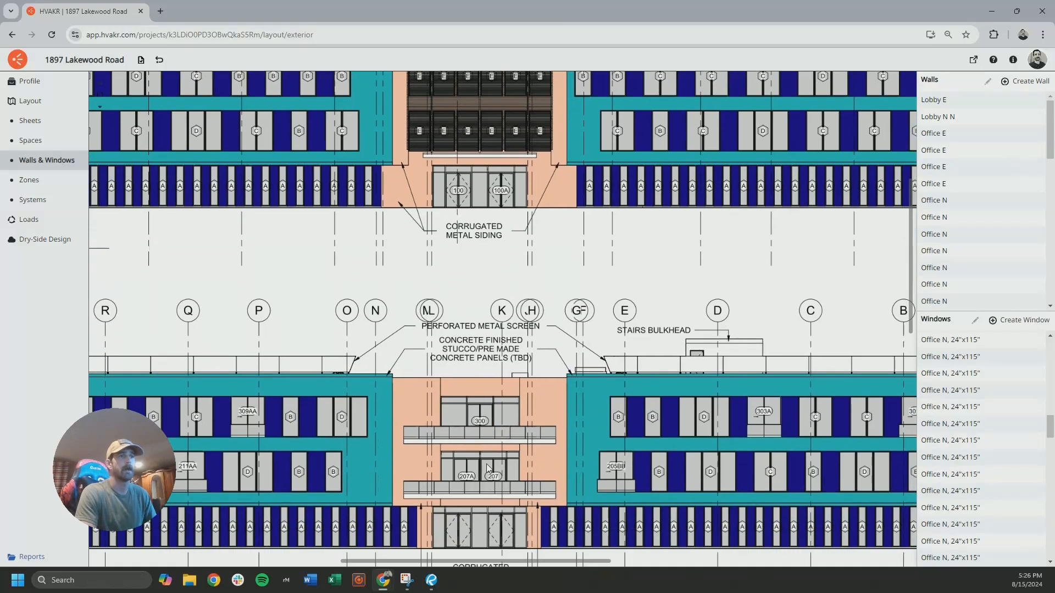
# Inspect the balcony doors such as 303A, 309AA and 312B among the scheduled windows across the north elevation
pyautogui.moveTo(532, 445); pyautogui.dragTo(393, 410)
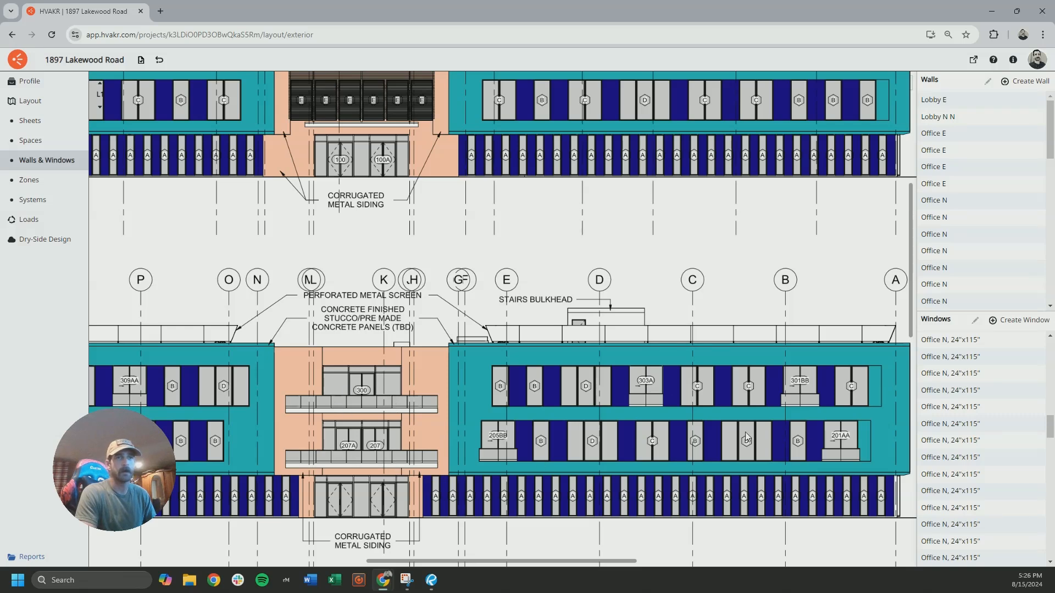
pyautogui.scroll(5, 669, 394)
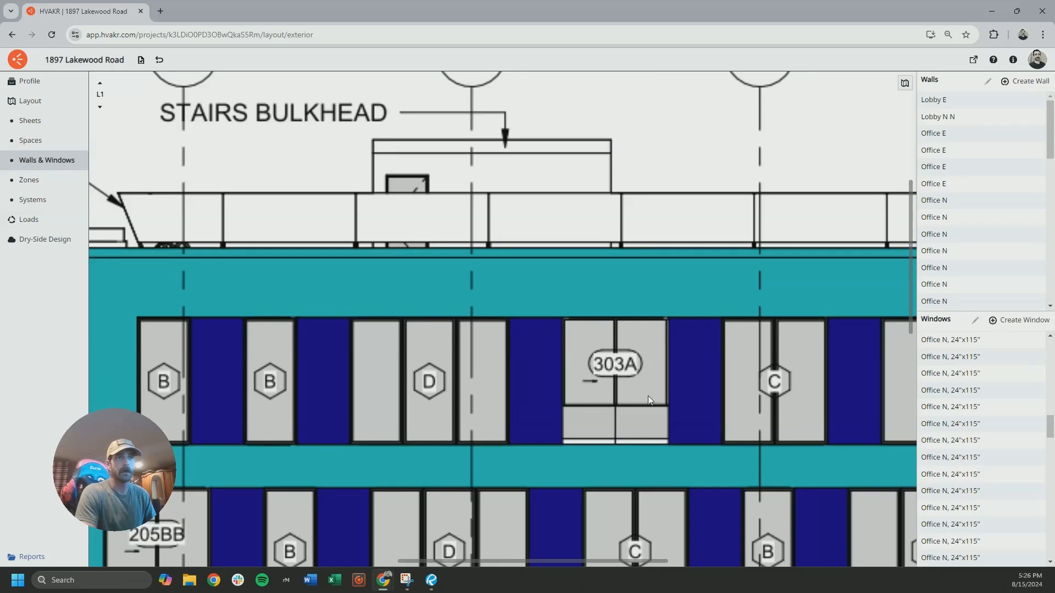
pyautogui.scroll(-3, 608, 381)
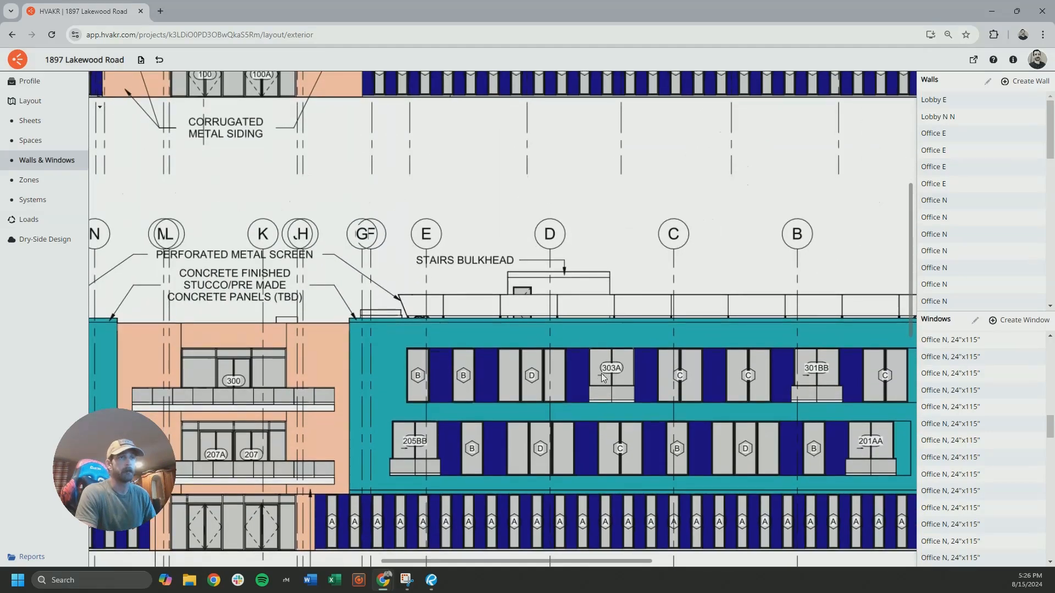
pyautogui.hscroll(-10, 599, 386)
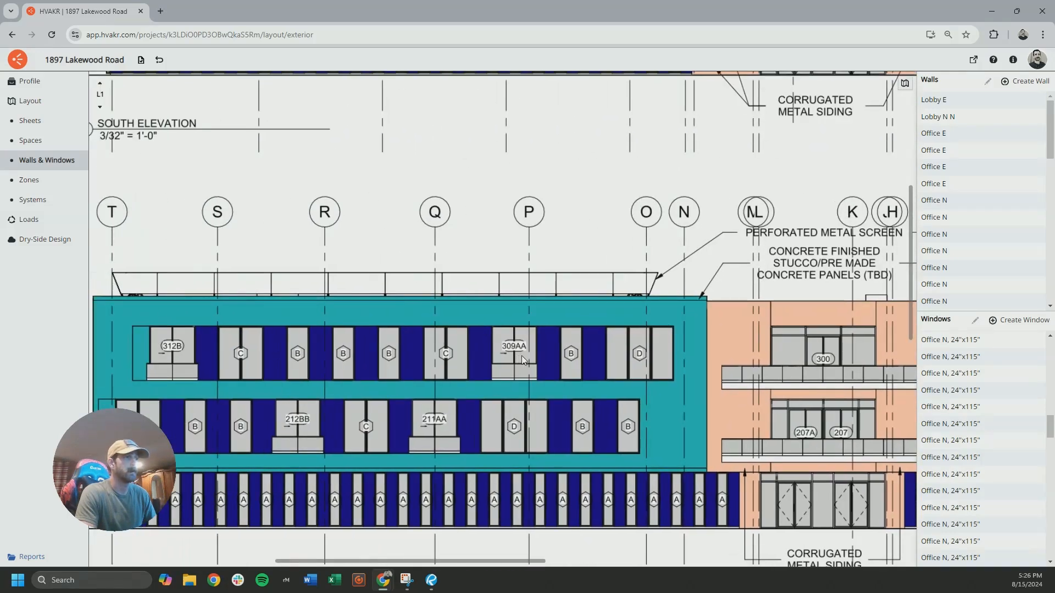
pyautogui.hscroll(-2, 313, 367)
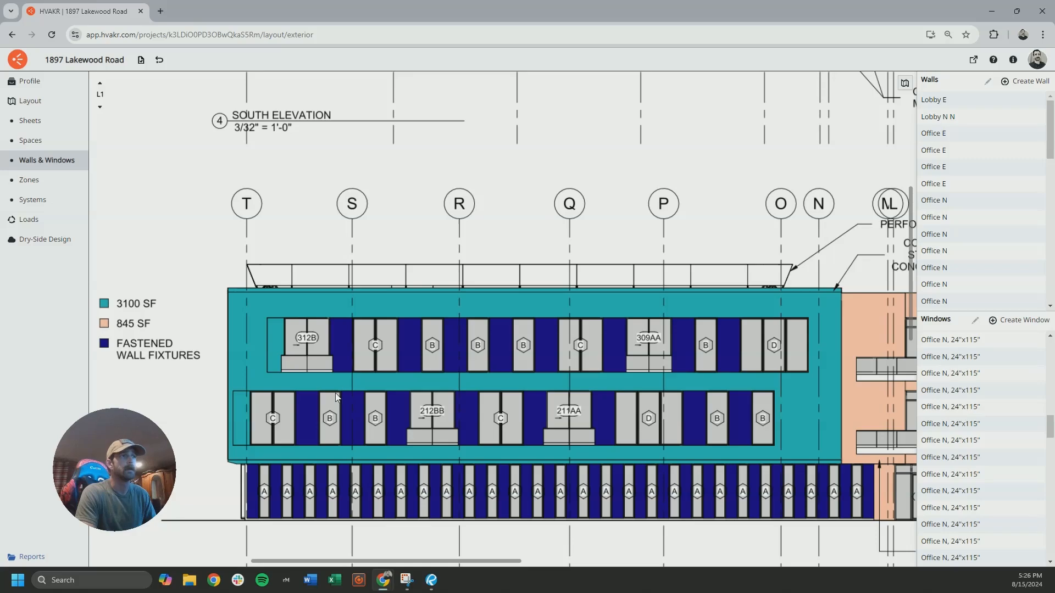
# Look over the whole south and north elevations and the west and east elevations below them
pyautogui.scroll(-5, 290, 361)
pyautogui.scroll(-1, 429, 314)
pyautogui.hscroll(3, 429, 315)
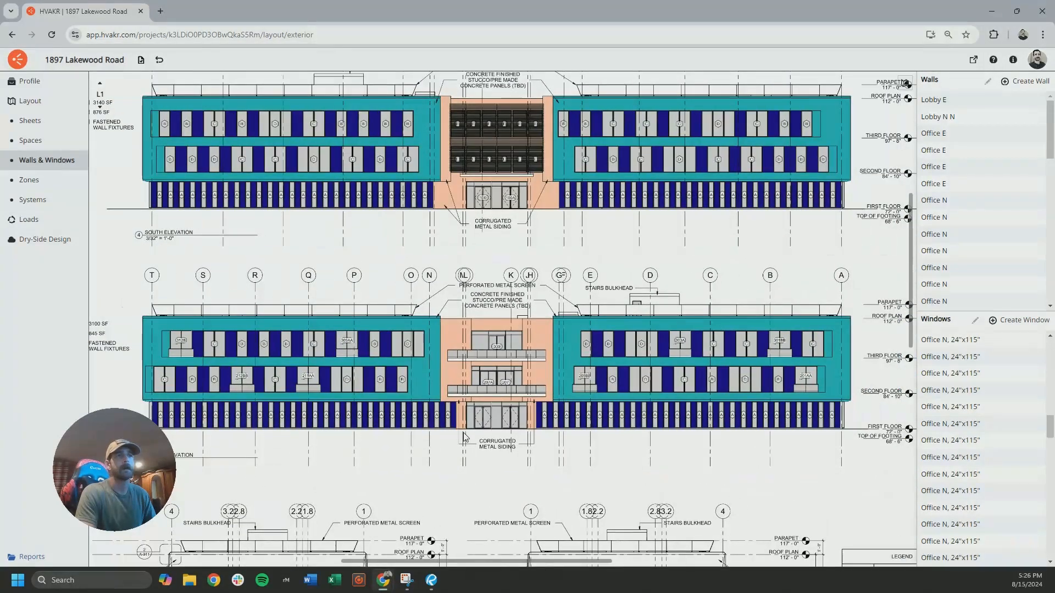
pyautogui.scroll(-1, 518, 439)
pyautogui.hscroll(-1, 518, 440)
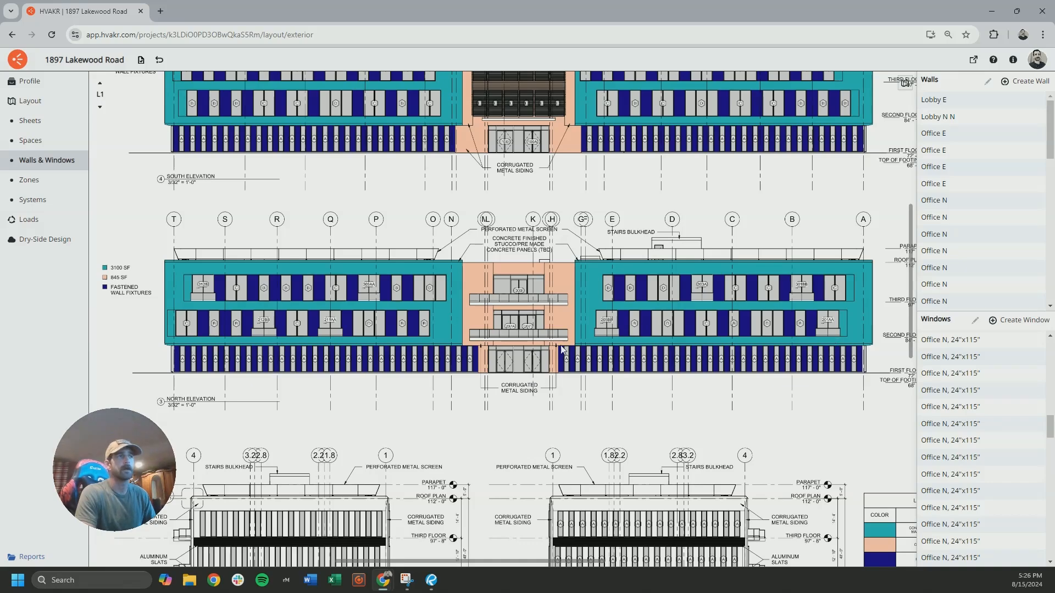
pyautogui.scroll(-3, 528, 418)
pyautogui.hscroll(-1, 527, 418)
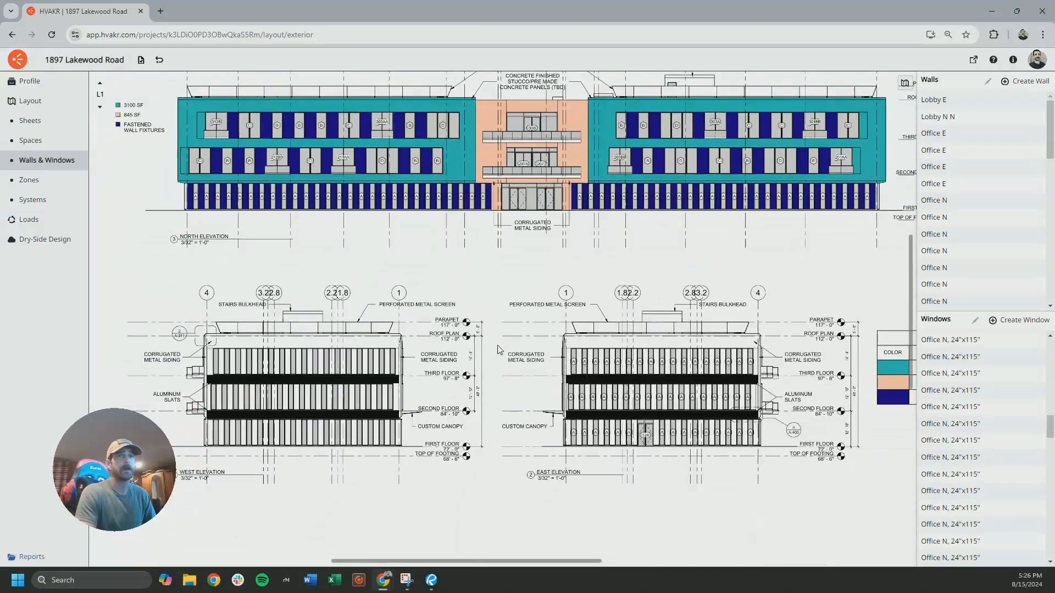
pyautogui.moveTo(498, 346); pyautogui.dragTo(499, 345, button='middle')
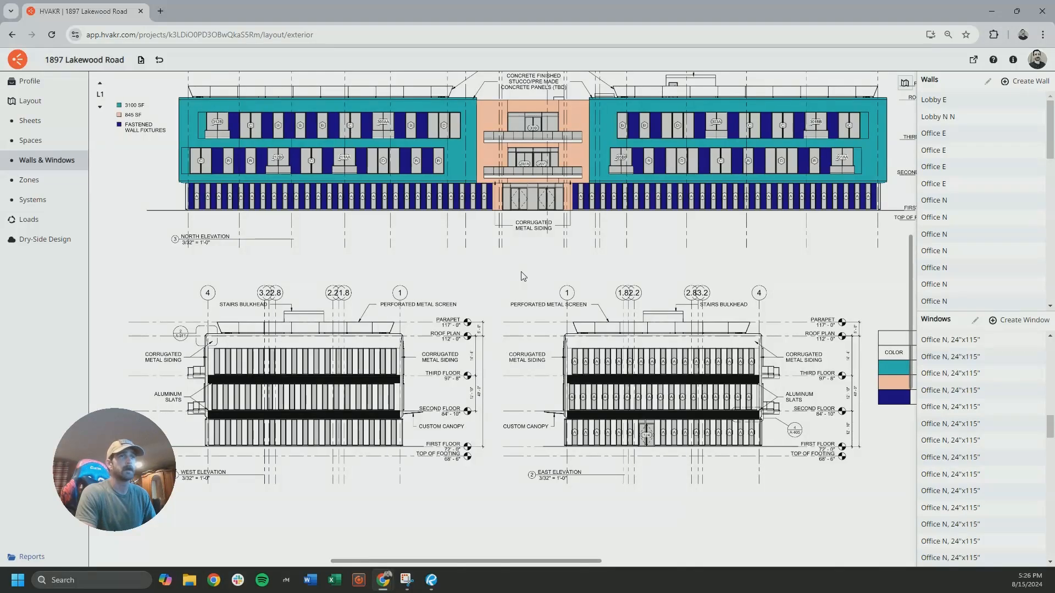
# Measure the lounge glazing around door 300 on the north elevation with a temporary space outline, cancel it, and return to Walls & Windows
pyautogui.scroll(5, 523, 277)
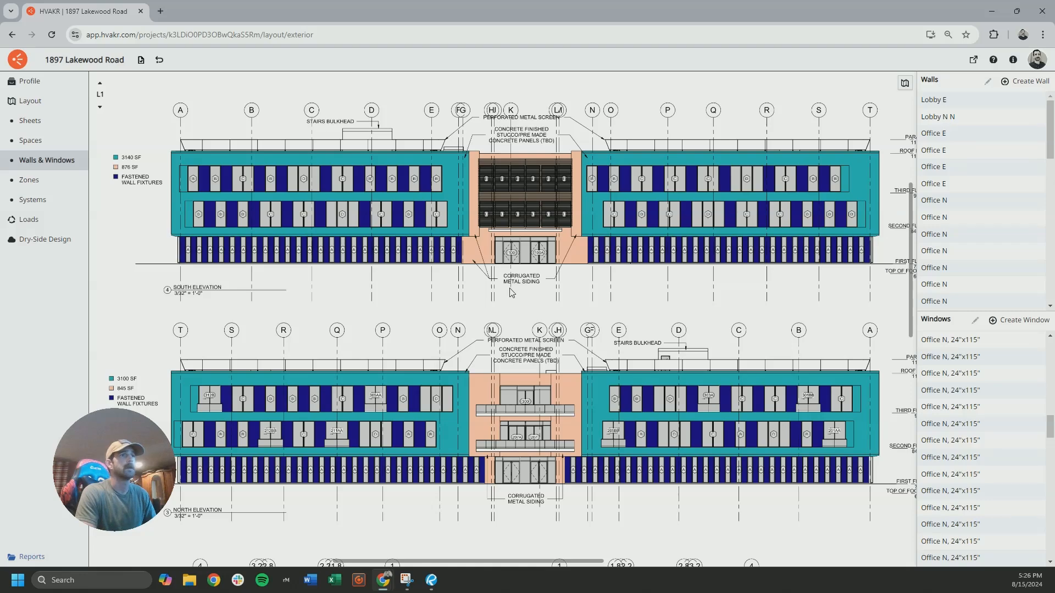
pyautogui.scroll(-2, 522, 379)
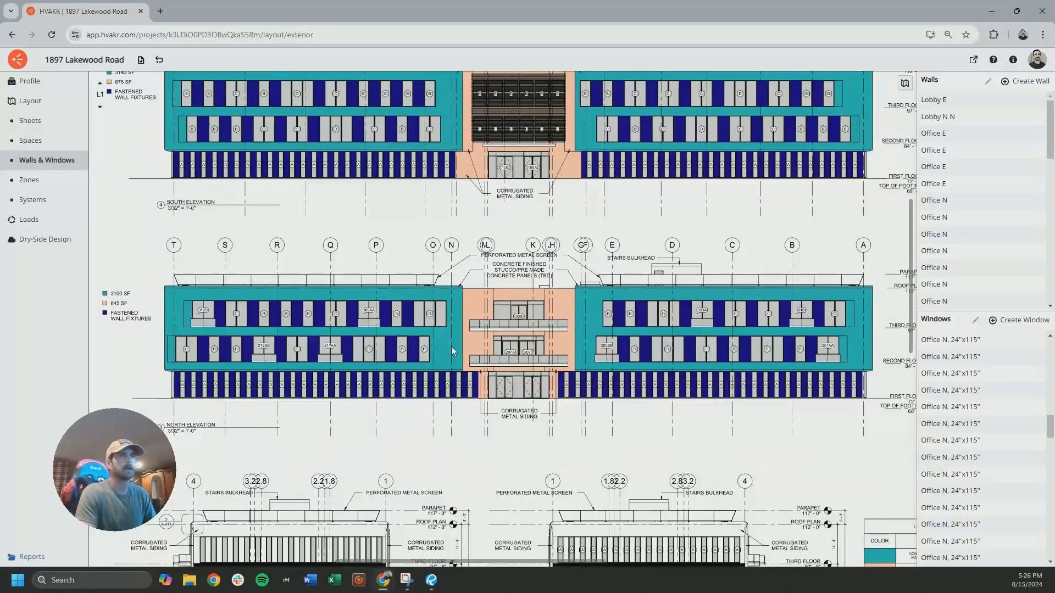
pyautogui.scroll(5, 525, 329)
pyautogui.moveTo(408, 339); pyautogui.dragTo(501, 331)
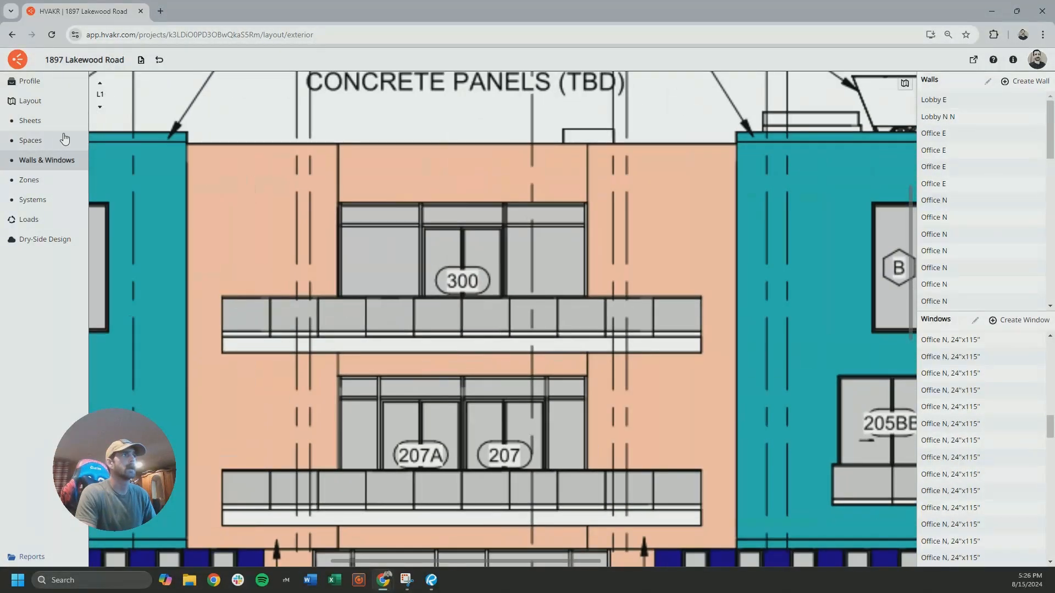
pyautogui.click(30, 140)
pyautogui.click(1000, 82)
pyautogui.click(339, 205)
pyautogui.click(587, 205)
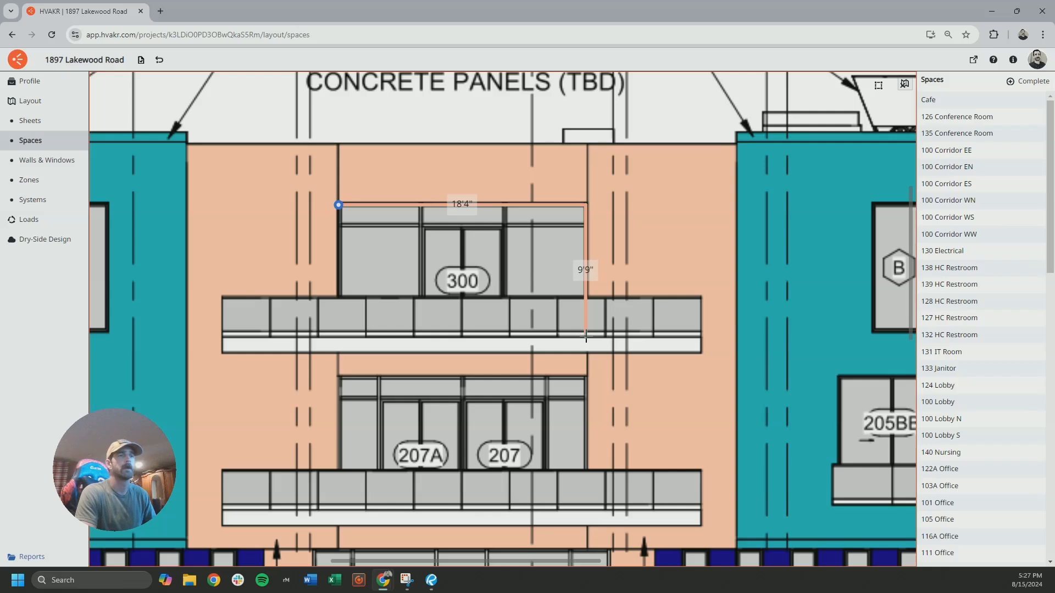
pyautogui.press('Escape')
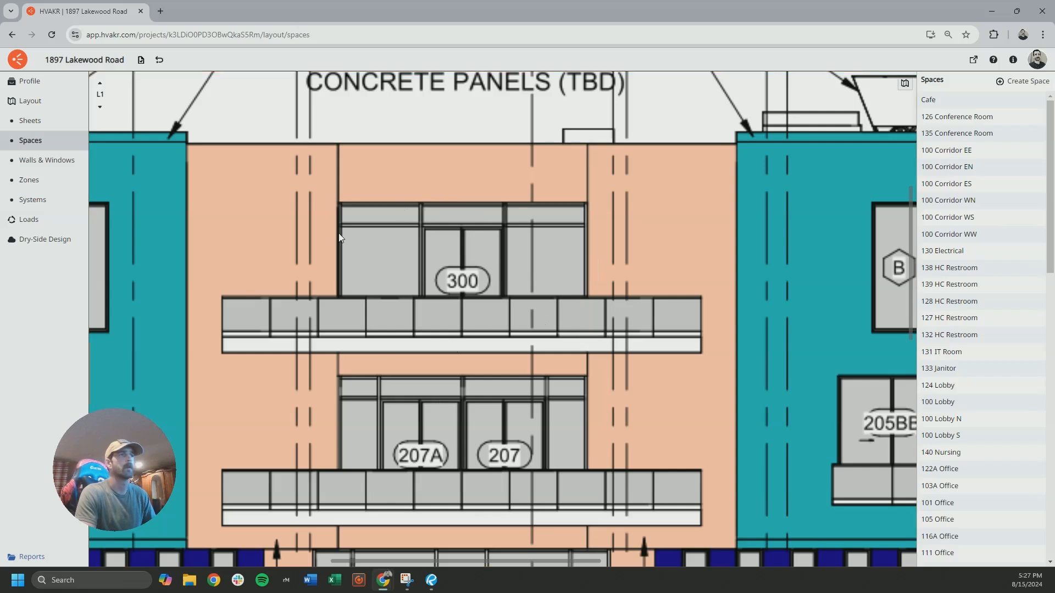
pyautogui.click(47, 160)
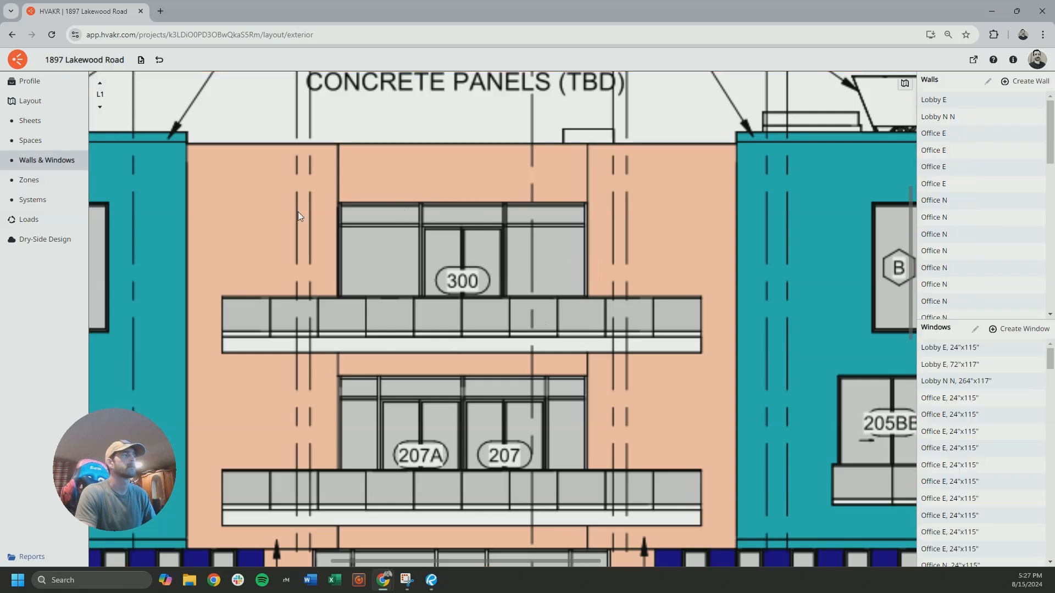
# Look over the elevations on sheet A-200 and compare the north side around the lounge with the L2 plan
pyautogui.scroll(-8, 329, 223)
pyautogui.moveTo(358, 321)
pyautogui.mouseDown(button='middle')
pyautogui.moveTo(399, 125)
pyautogui.moveTo(399, 134)
pyautogui.mouseUp(button='middle')
pyautogui.scroll(-7, 385, 280)
pyautogui.moveTo(420, 283)
pyautogui.mouseDown(button='middle')
pyautogui.moveTo(433, 205)
pyautogui.moveTo(415, 316)
pyautogui.mouseUp(button='middle')
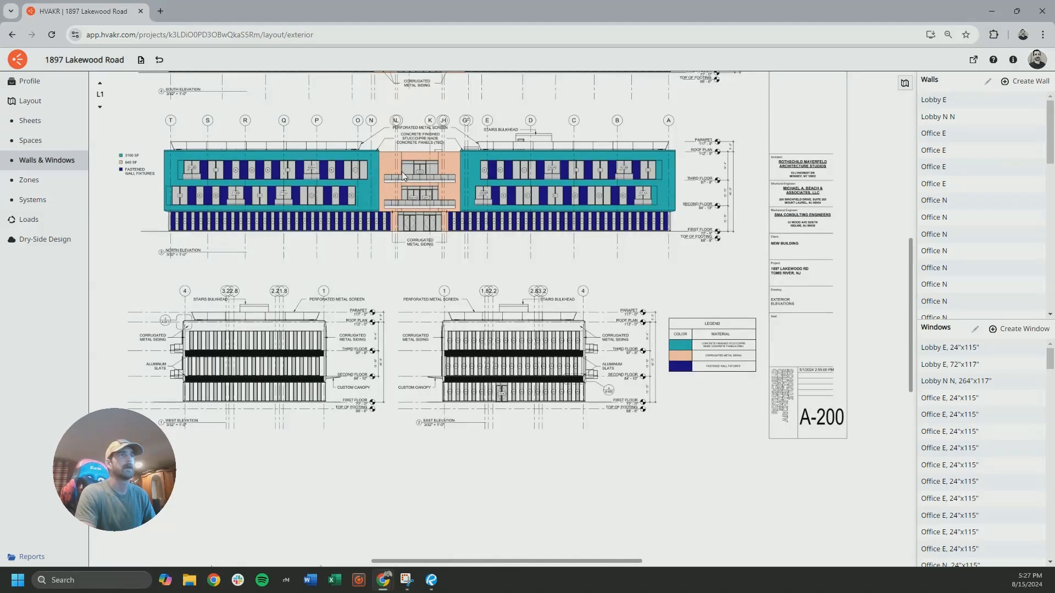
pyautogui.moveTo(420, 268); pyautogui.dragTo(422, 201, button='middle')
pyautogui.moveTo(418, 93); pyautogui.dragTo(424, 221, button='middle')
pyautogui.scroll(-5, 423, 200)
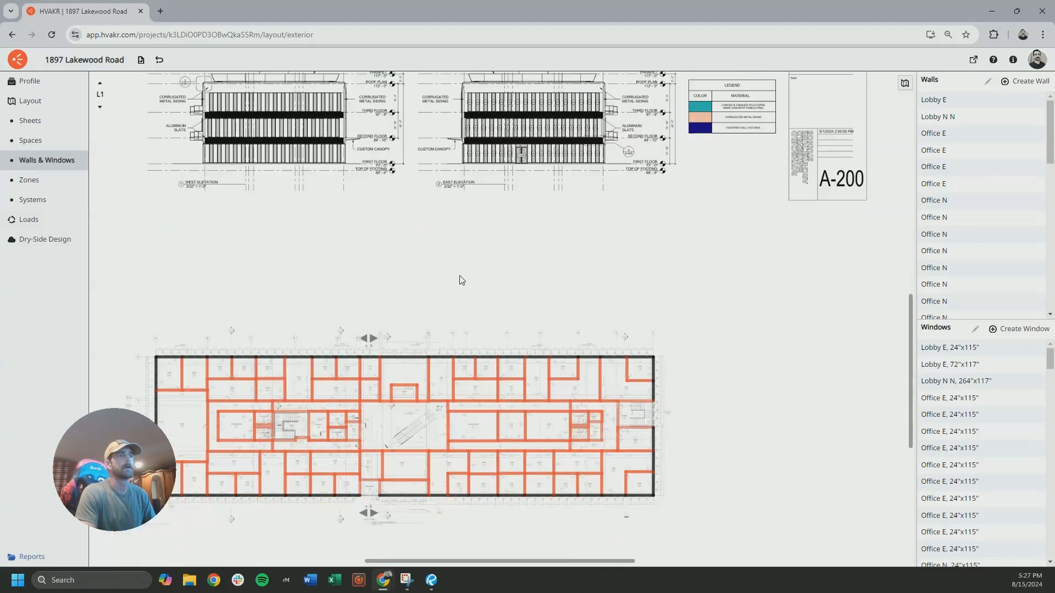
pyautogui.click(102, 87)
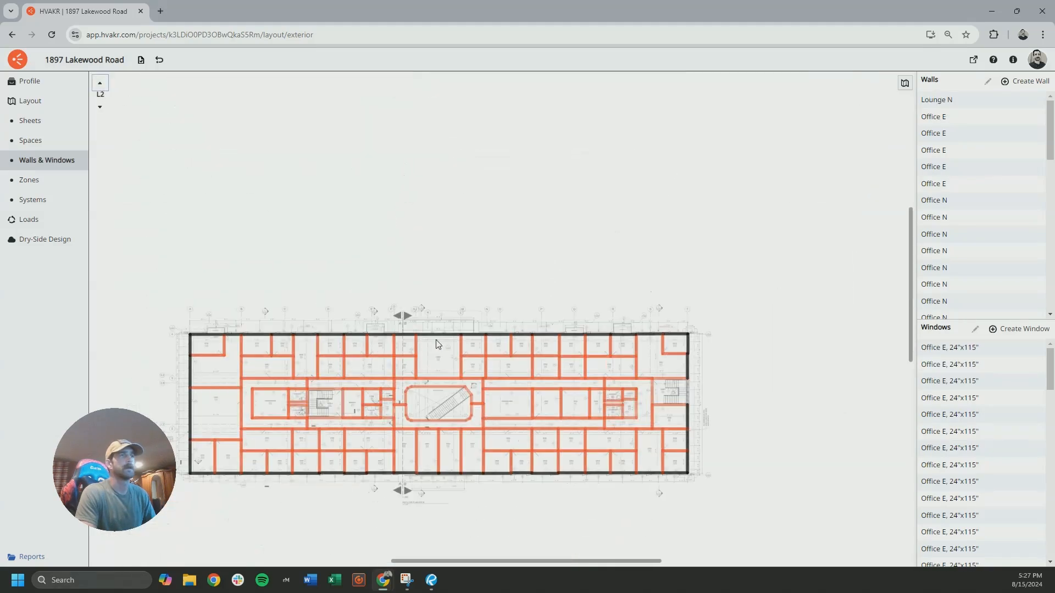
pyautogui.scroll(3, 410, 297)
pyautogui.click(99, 107)
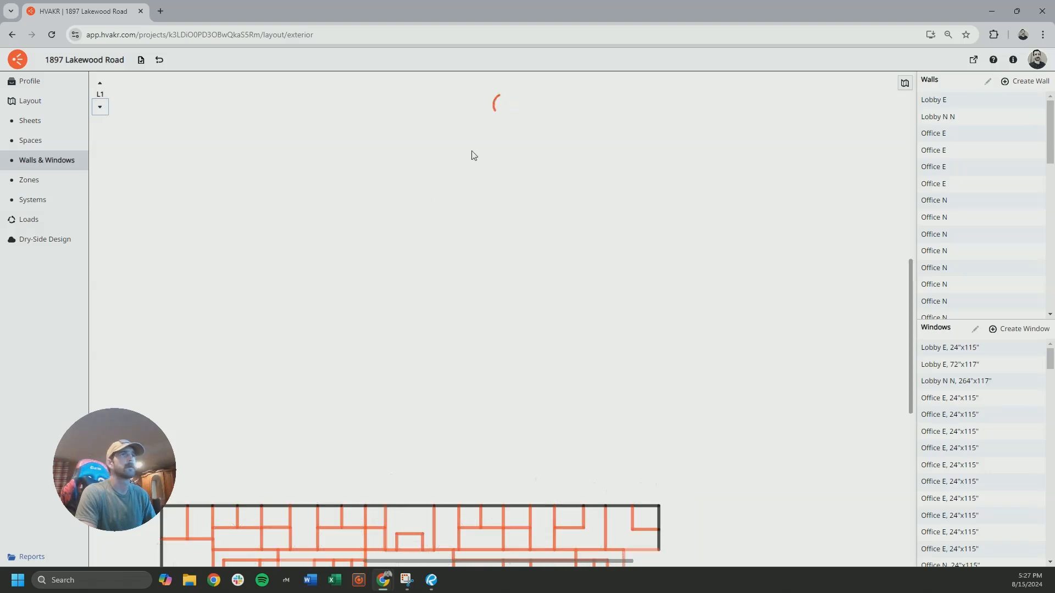
# Measure the width of the glazing around doors 207A and 207 on the north elevation with a temporary space outline, and cancel it
pyautogui.click(60, 142)
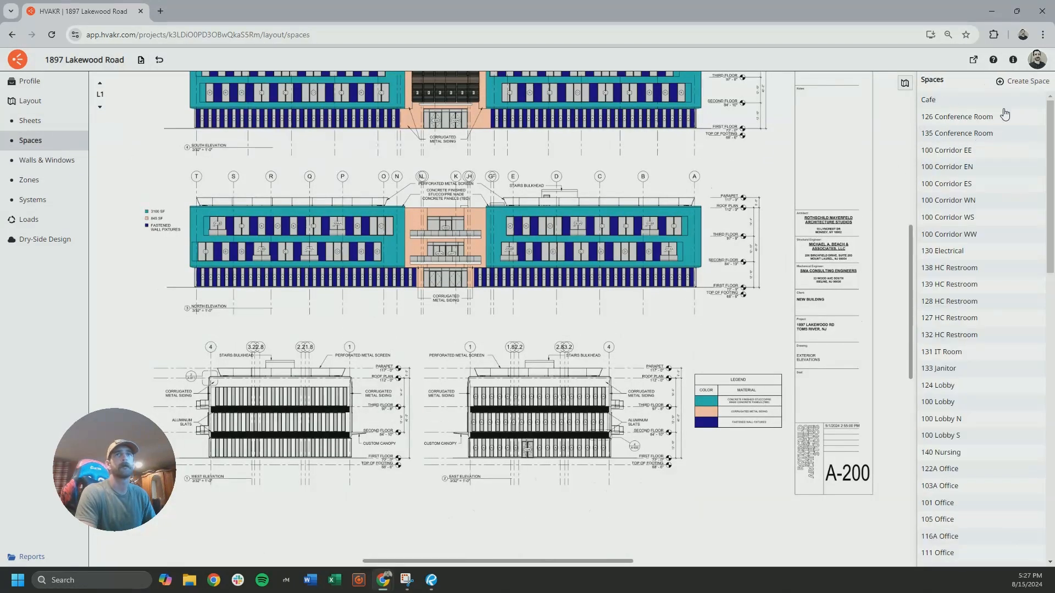
pyautogui.click(1024, 81)
pyautogui.scroll(5, 449, 238)
pyautogui.scroll(6, 450, 239)
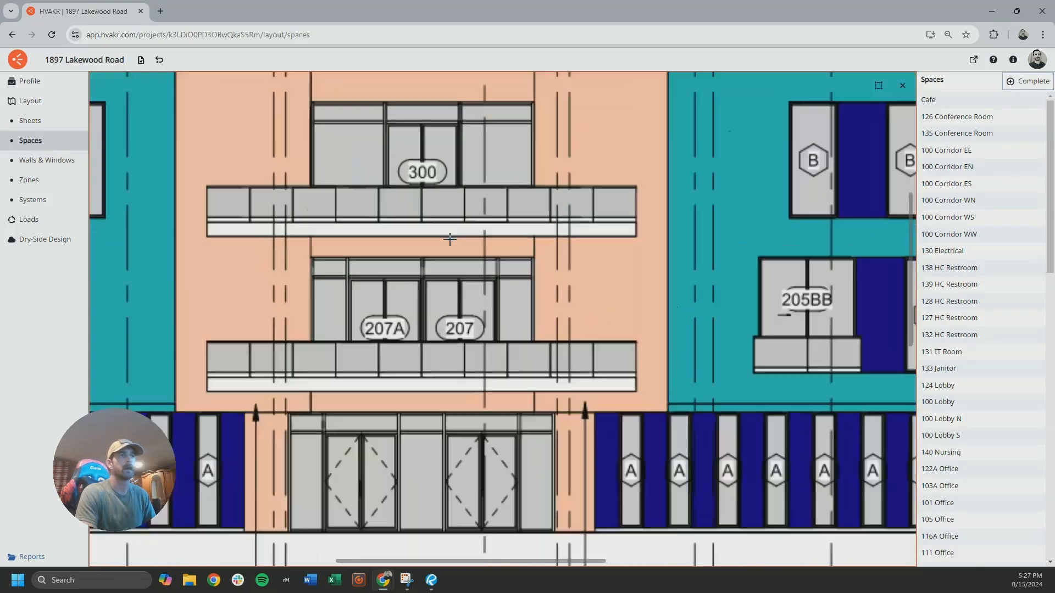
pyautogui.click(256, 270)
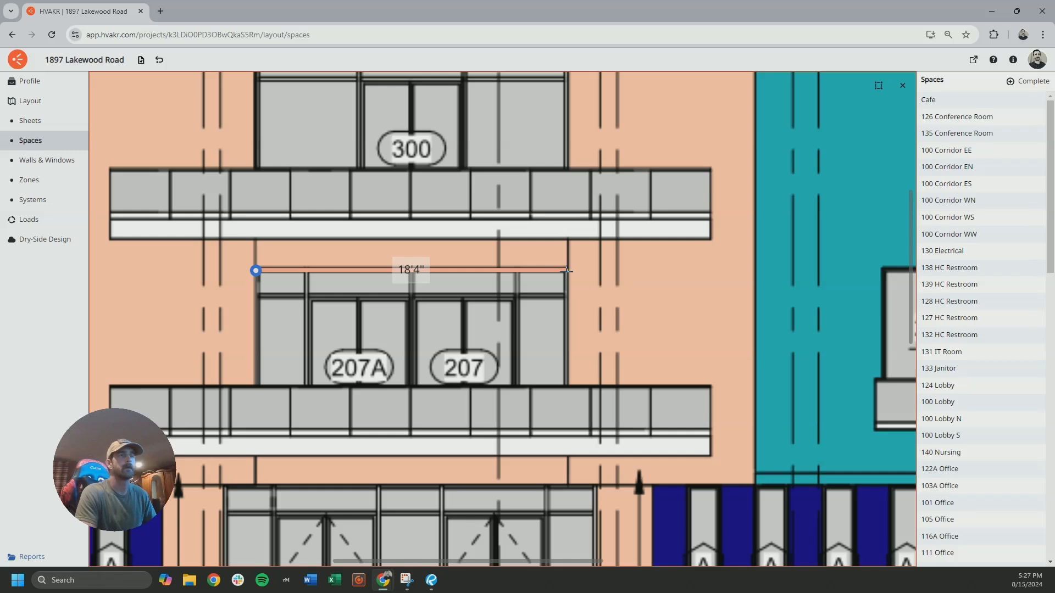
pyautogui.press('Escape')
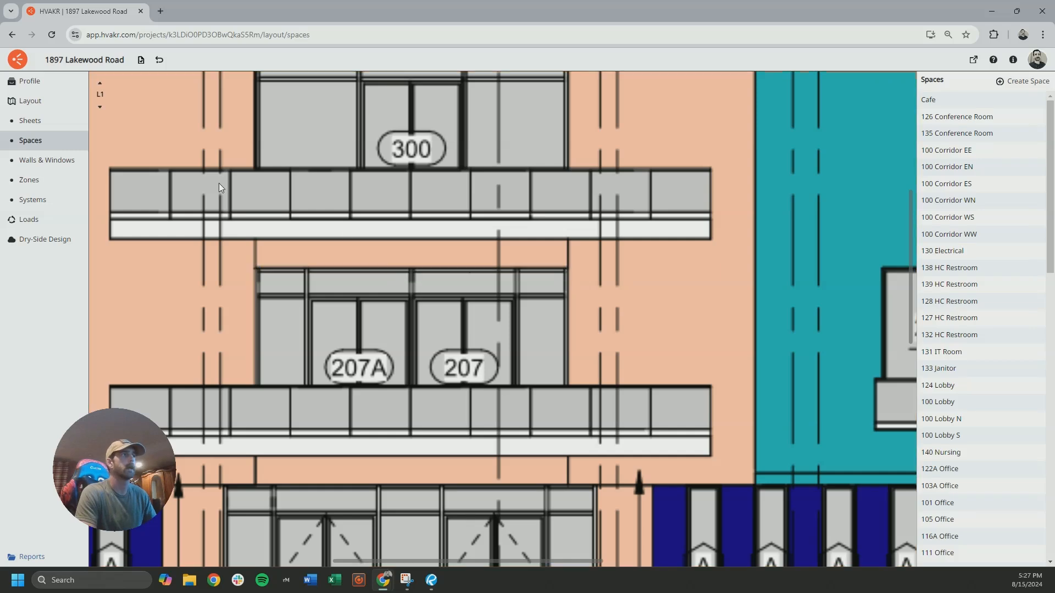
# On L2, define a new window 18 ft 4 in wide and 9 ft 9 in high, of type Std 90.1 - Non-Res - CZ 4 - Entrance Door
pyautogui.click(99, 109)
pyautogui.click(57, 158)
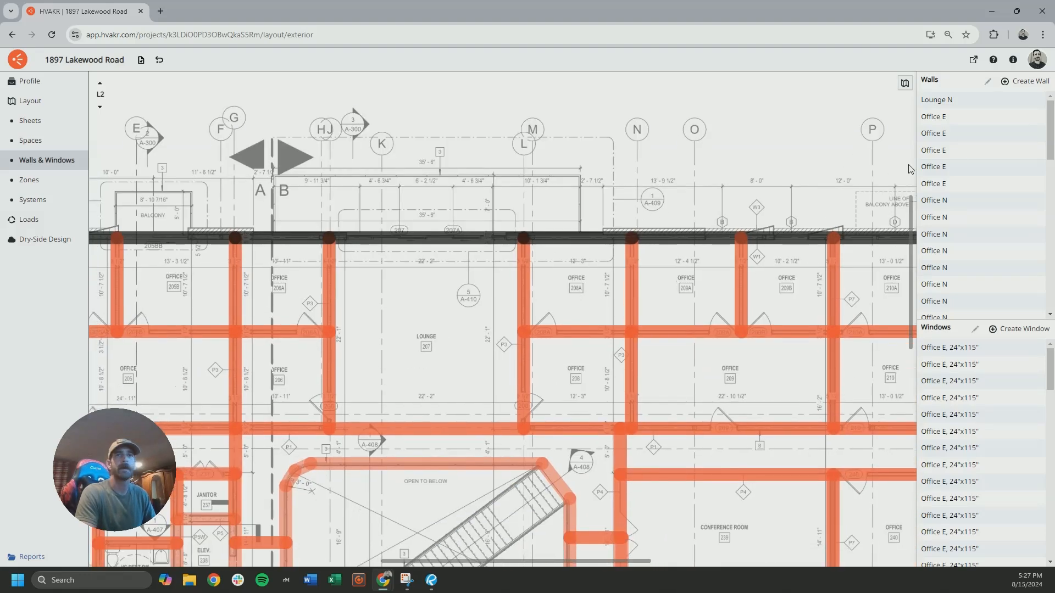
pyautogui.click(1020, 328)
pyautogui.write('18')
pyautogui.press('Tab')
pyautogui.write('4')
pyautogui.press('Tab')
pyautogui.press('Tab')
pyautogui.write('9')
pyautogui.press('Tab')
pyautogui.click(431, 326)
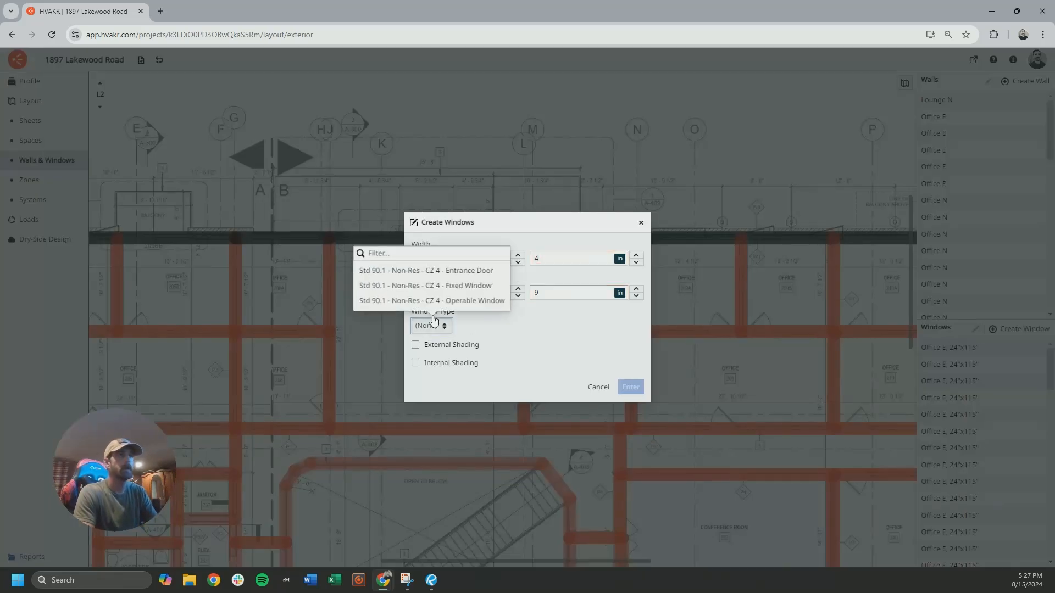
pyautogui.click(453, 272)
# Give the new window external shading with a 7 ft top overhang depth and 3 ft top offset, and place it on the L2 lounge's north wall
pyautogui.click(467, 345)
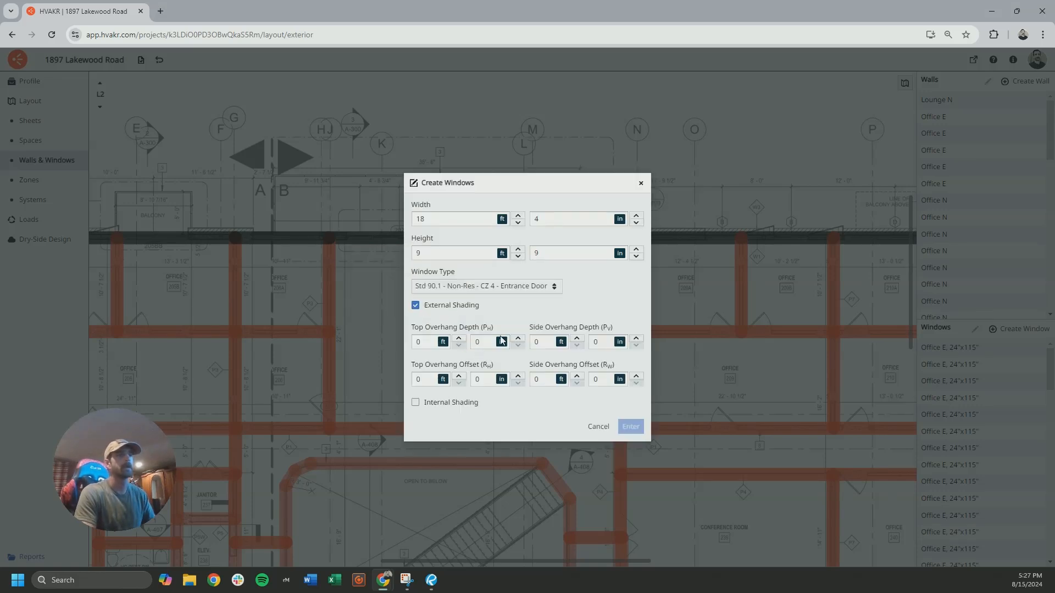
pyautogui.click(434, 344)
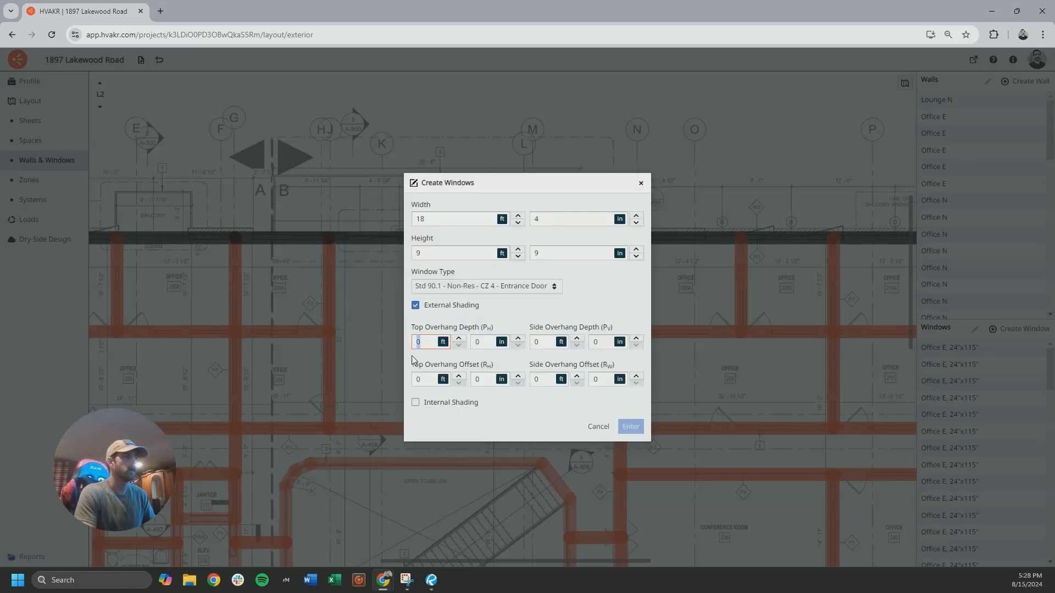
pyautogui.write('7')
pyautogui.moveTo(426, 380); pyautogui.dragTo(363, 370)
pyautogui.write('3')
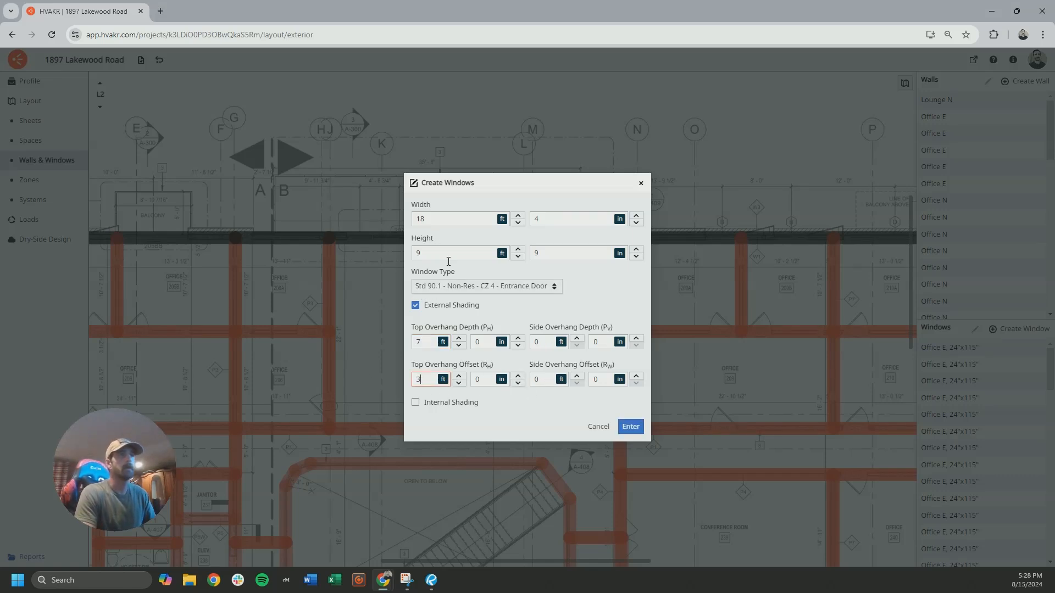
pyautogui.click(626, 429)
pyautogui.moveTo(454, 250); pyautogui.dragTo(429, 204)
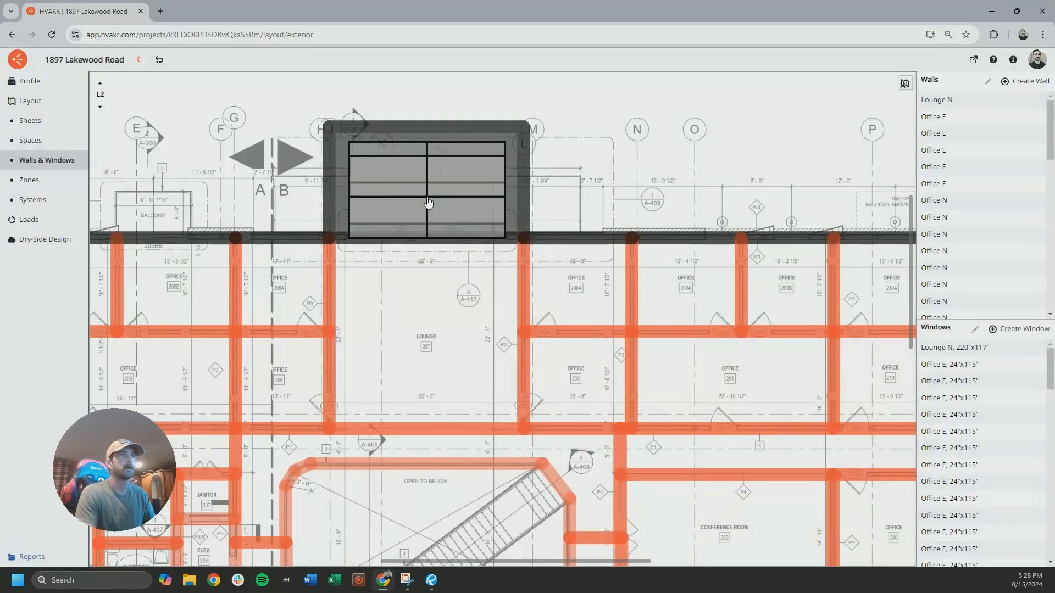
pyautogui.press('Escape')
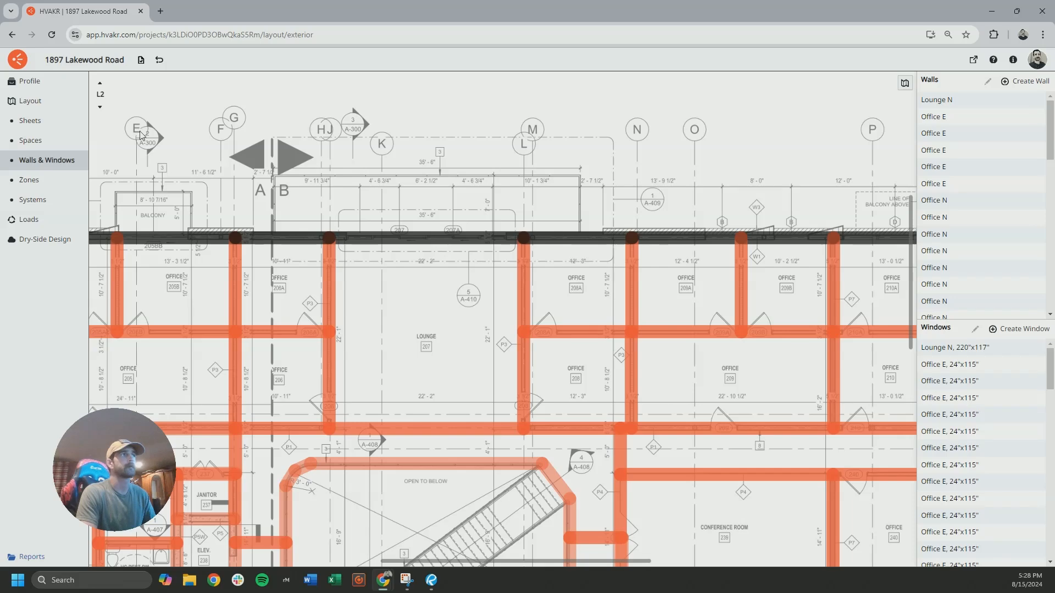
# On L3, place the same 18 ft 4 in by 9 ft 9 in entrance-door window without external shading on the lounge's north wall
pyautogui.click(101, 85)
pyautogui.click(1026, 329)
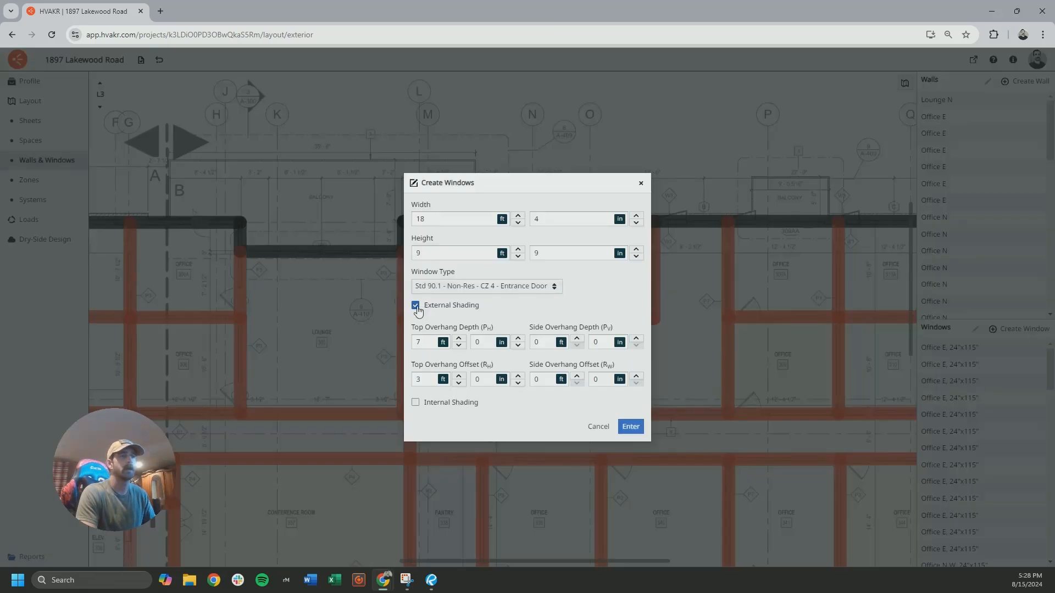
pyautogui.click(416, 306)
pyautogui.click(627, 388)
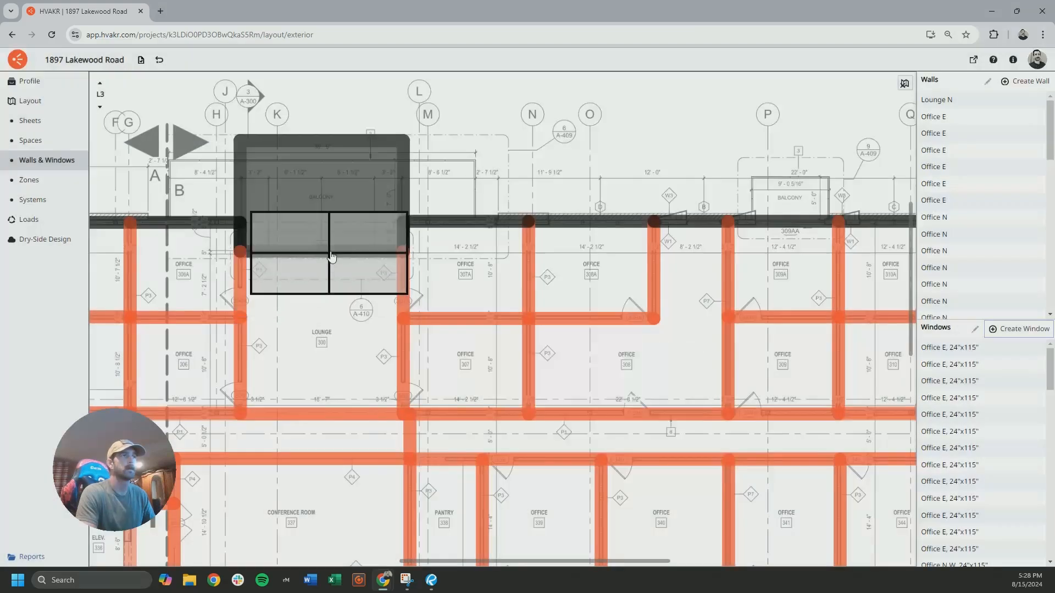
pyautogui.click(325, 224)
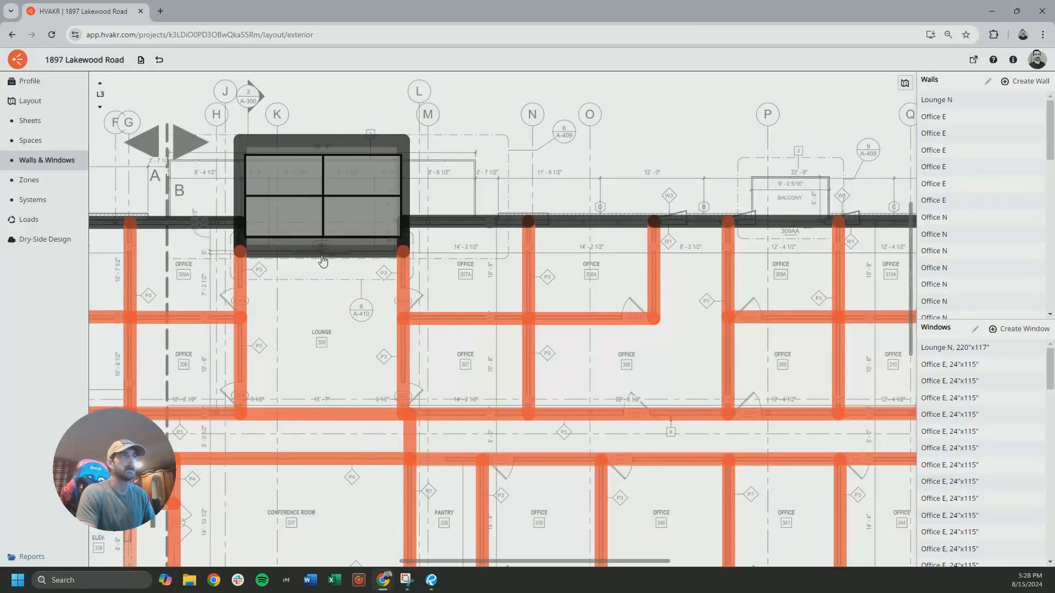
# Enable external shading on the L3 lounge window and set its side overhang depth to 3 ft 6 in
pyautogui.moveTo(319, 257); pyautogui.dragTo(407, 271, button='middle')
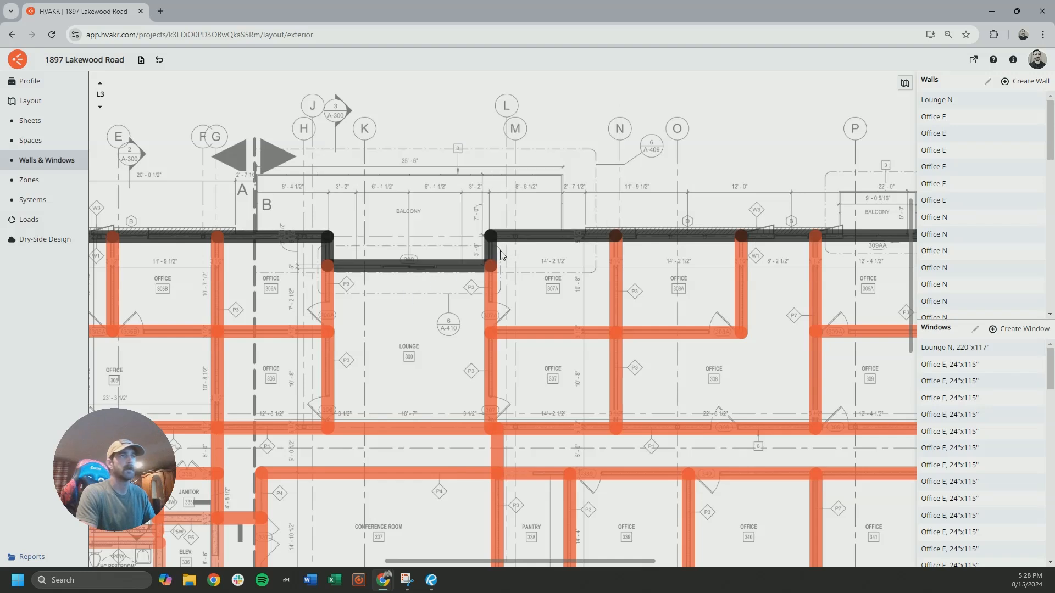
pyautogui.click(407, 276)
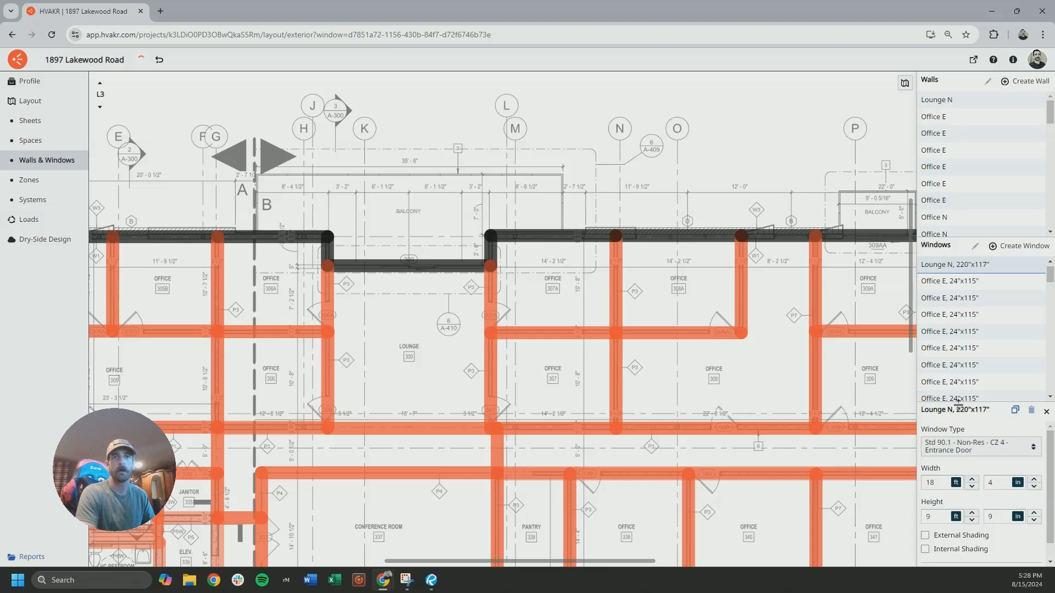
pyautogui.click(940, 427)
pyautogui.scroll(-1, 962, 470)
pyautogui.press('BackSpace')
pyautogui.write('3')
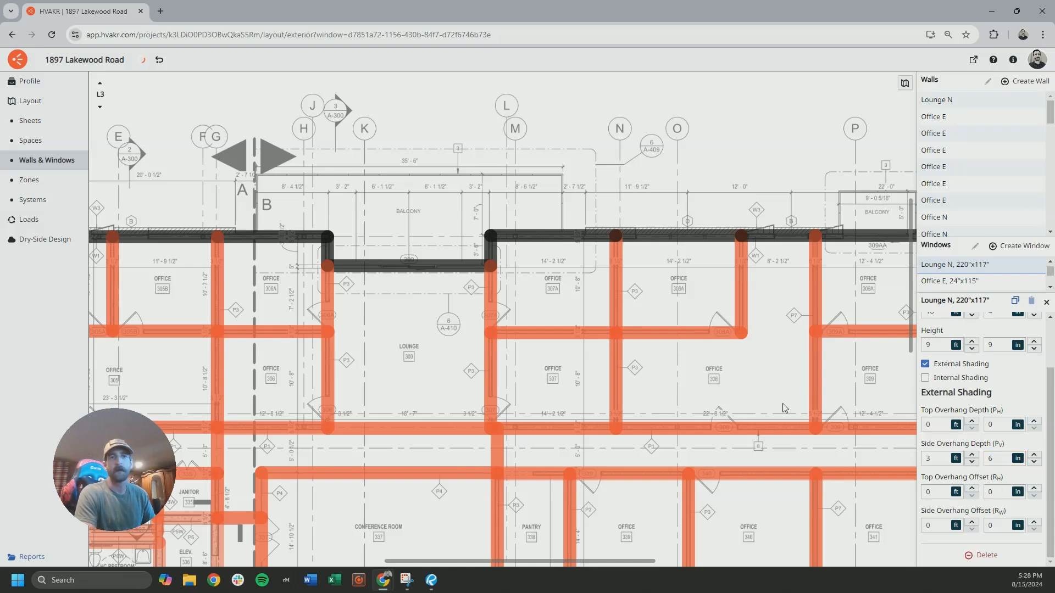
# Set the L3 lounge window's top overhang depth and top overhang offset to 0, recheck its shading values and deselect it
pyautogui.click(429, 256)
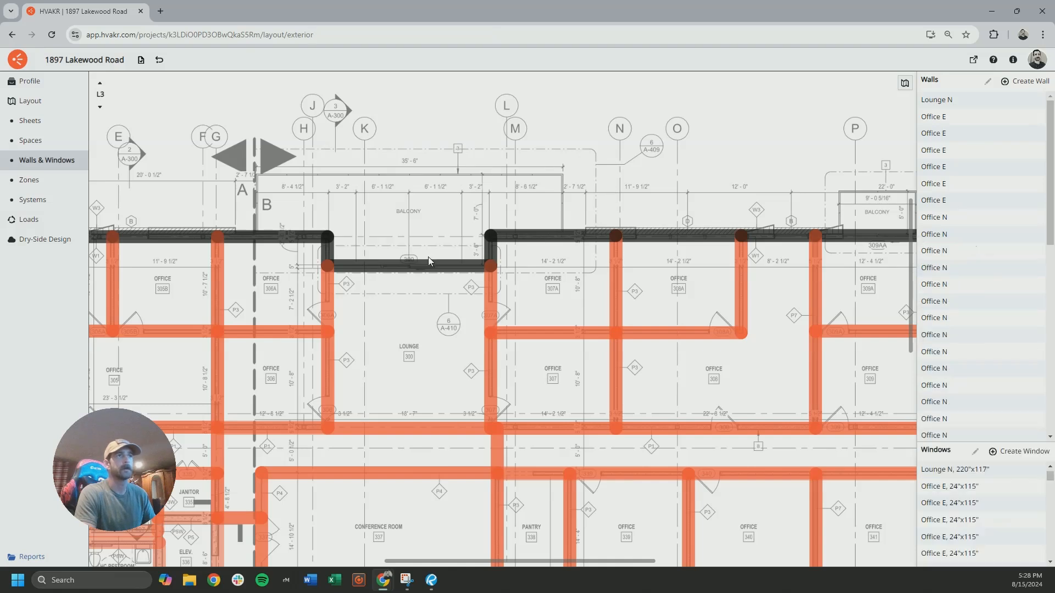
pyautogui.click(419, 228)
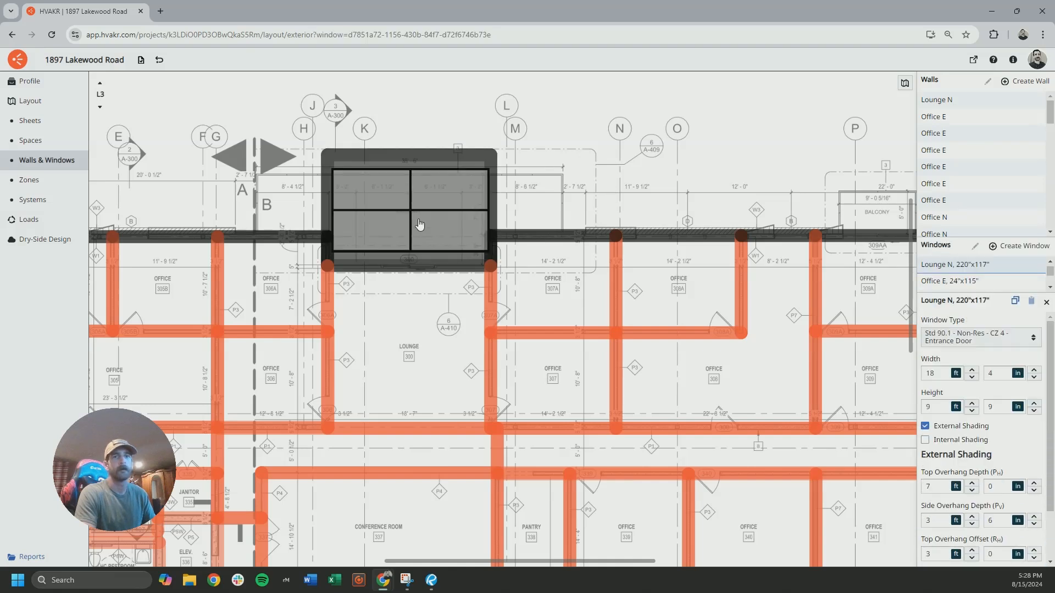
pyautogui.scroll(-2, 967, 514)
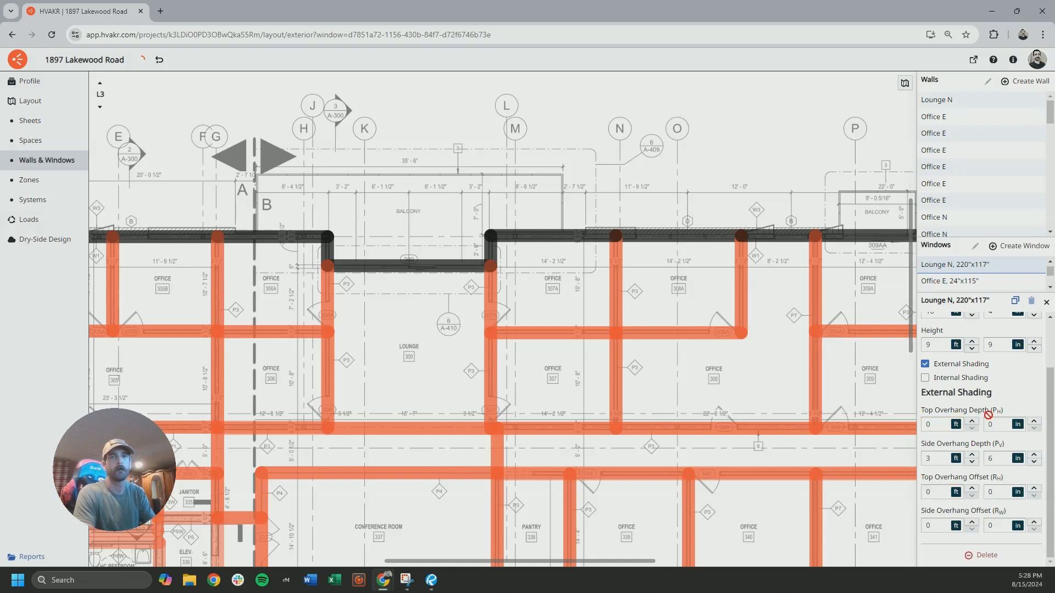
pyautogui.click(620, 274)
pyautogui.click(444, 226)
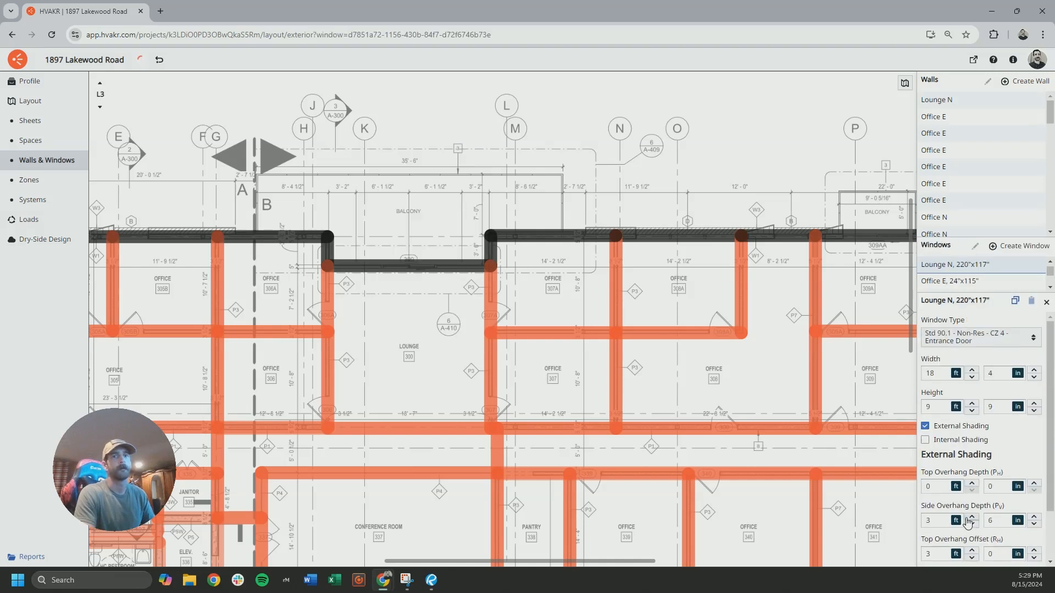
pyautogui.scroll(-1, 967, 522)
pyautogui.click(930, 500)
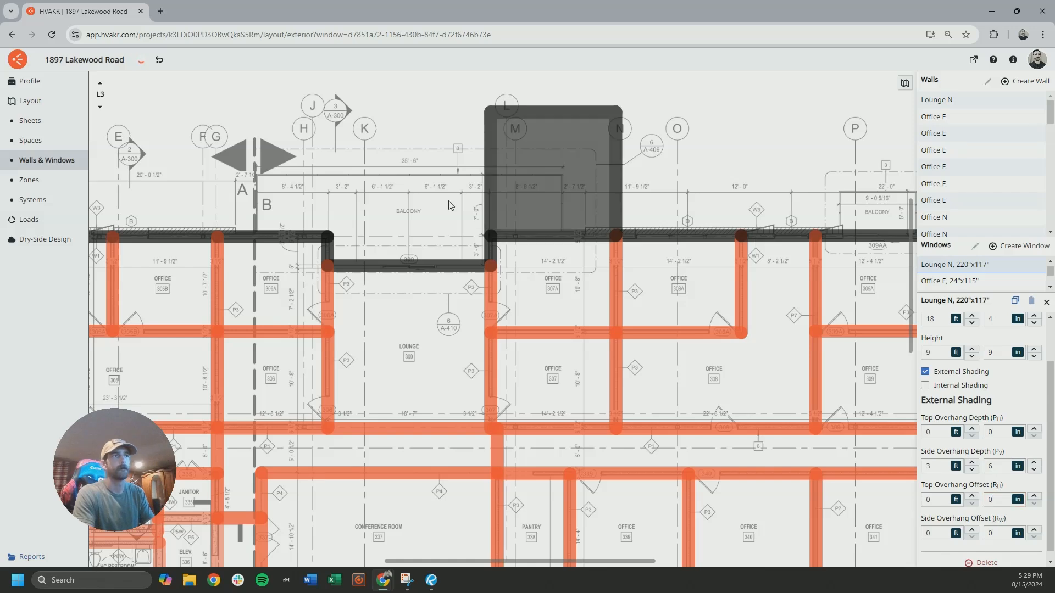
pyautogui.click(429, 235)
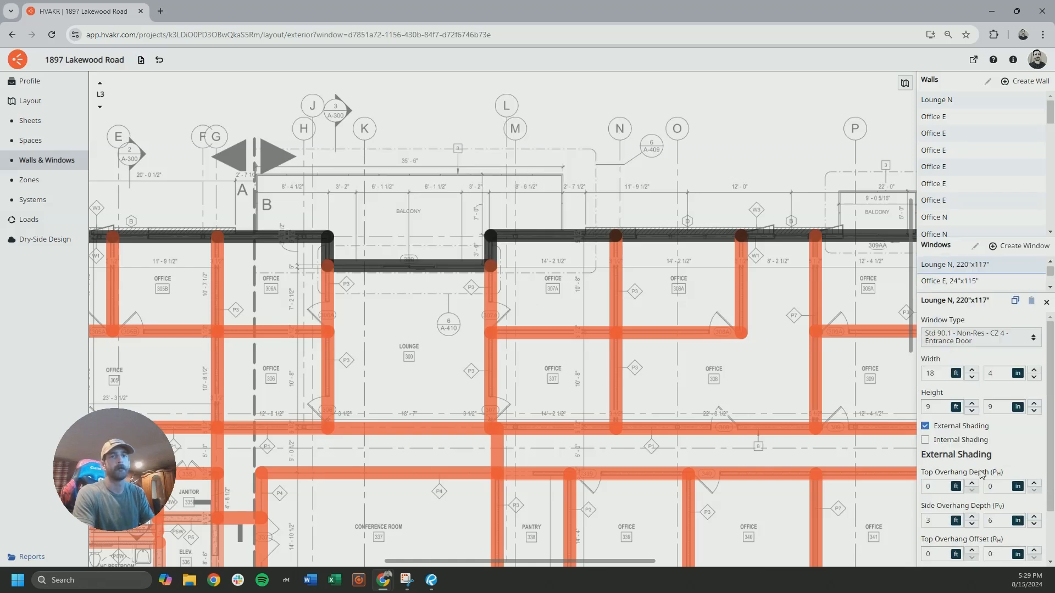
pyautogui.scroll(-1, 976, 472)
pyautogui.click(172, 166)
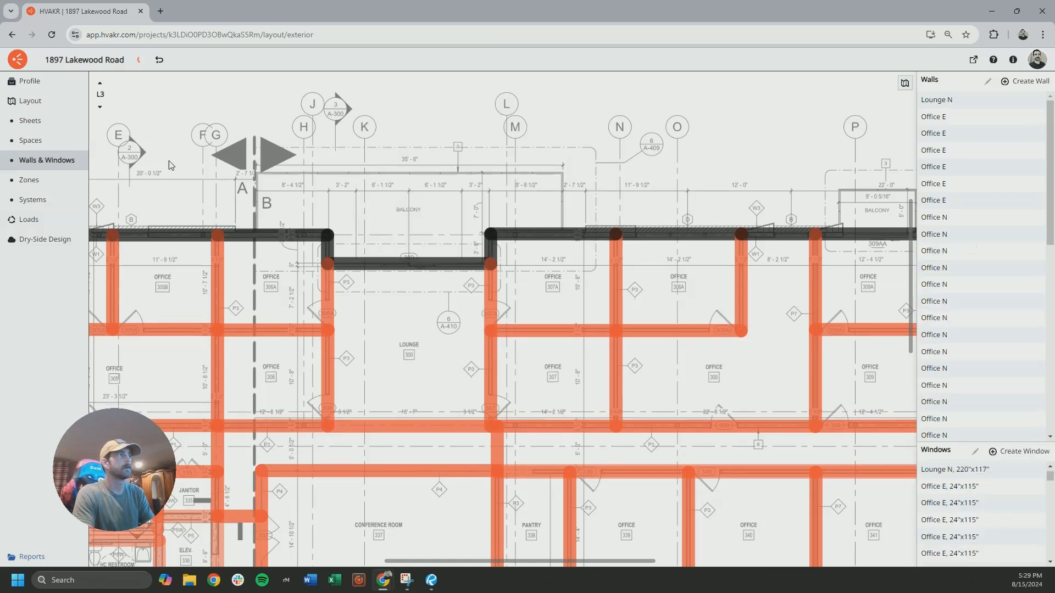
# Check the external shading values of the lounge window on L2
pyautogui.click(100, 109)
pyautogui.click(513, 219)
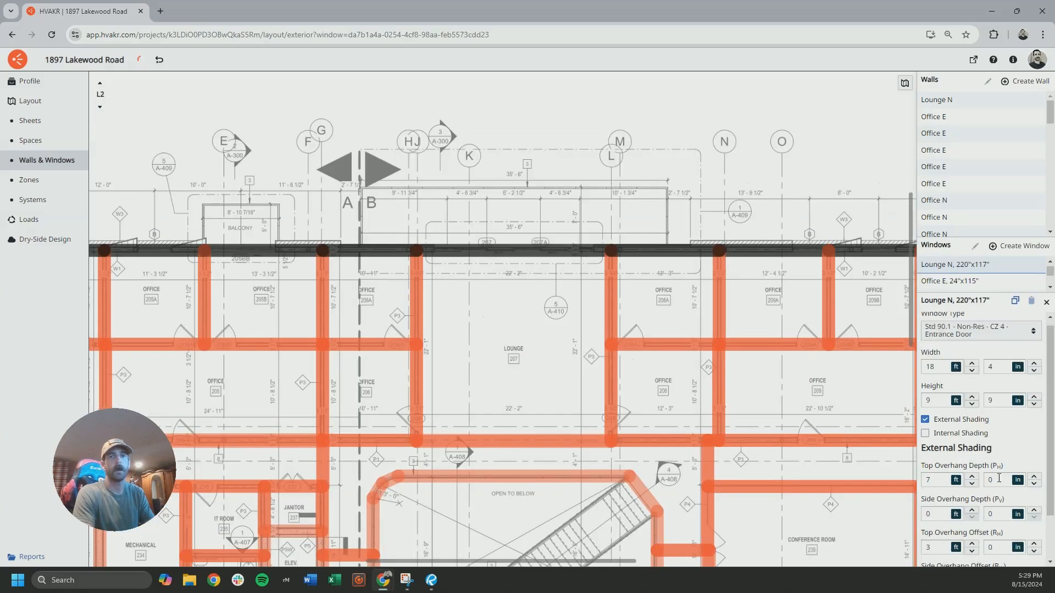
pyautogui.scroll(-2, 999, 479)
pyautogui.click(469, 176)
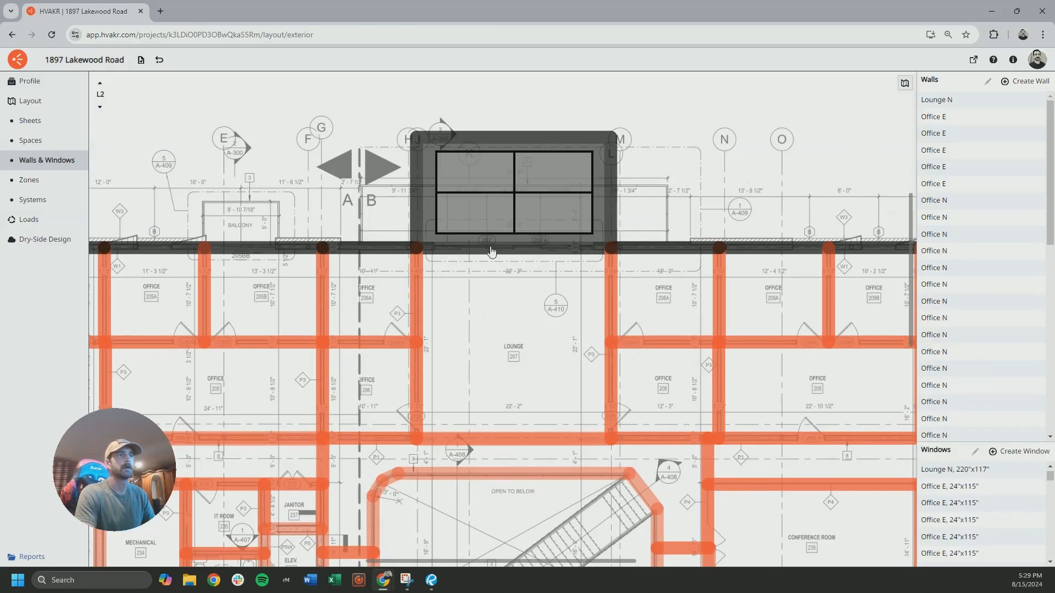
# View the balconies along the L2 plan's north side, and examine balcony doors 312B and 212BB on the north elevation on L1
pyautogui.moveTo(225, 260); pyautogui.dragTo(455, 304)
pyautogui.scroll(-1, 406, 285)
pyautogui.scroll(-1, 455, 304)
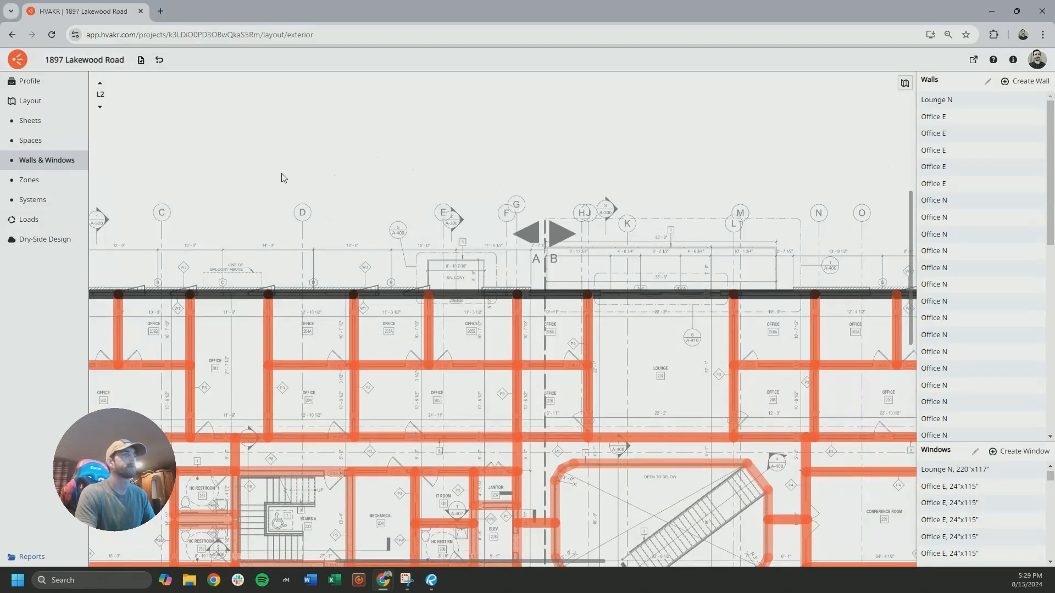
pyautogui.click(100, 108)
pyautogui.scroll(-6, 315, 232)
pyautogui.moveTo(315, 232); pyautogui.dragTo(306, 380)
pyautogui.moveTo(345, 111); pyautogui.dragTo(362, 316)
pyautogui.moveTo(380, 183); pyautogui.dragTo(452, 327)
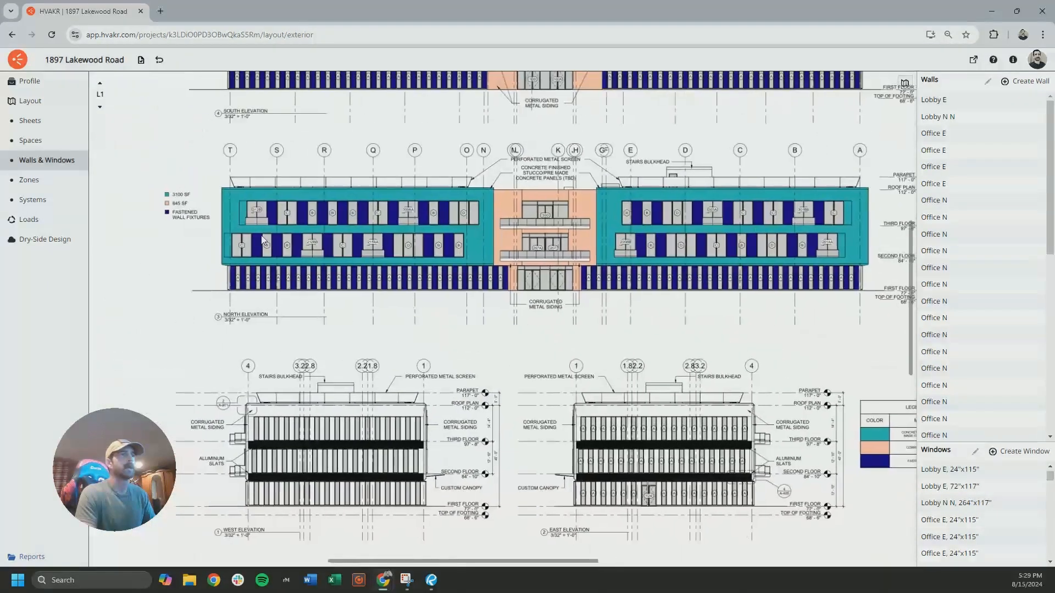
pyautogui.scroll(5, 226, 204)
pyautogui.scroll(3, 225, 208)
pyautogui.moveTo(464, 266); pyautogui.dragTo(444, 280)
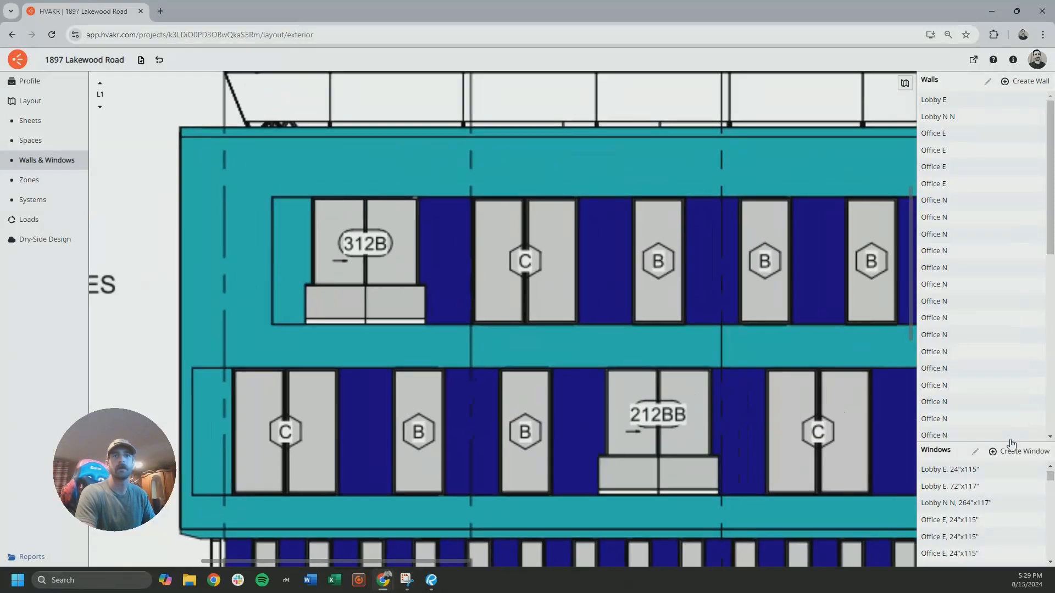
# Measure the width and height of balcony door 312B with a temporary space outline, and examine the other balcony doors on the north elevation
pyautogui.click(60, 140)
pyautogui.click(1017, 82)
pyautogui.click(313, 199)
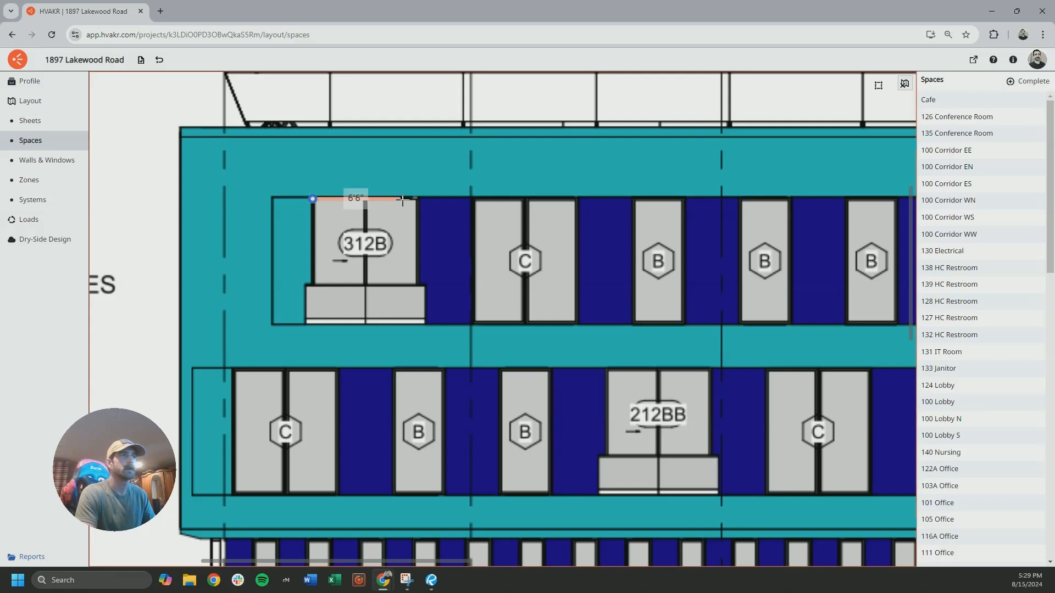
pyautogui.click(417, 200)
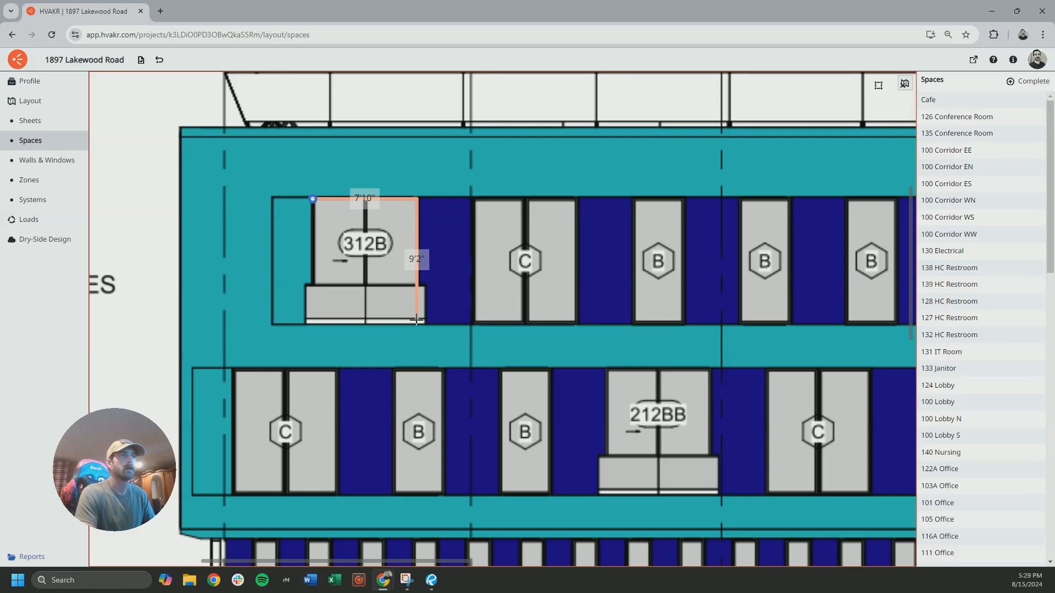
pyautogui.press('Escape')
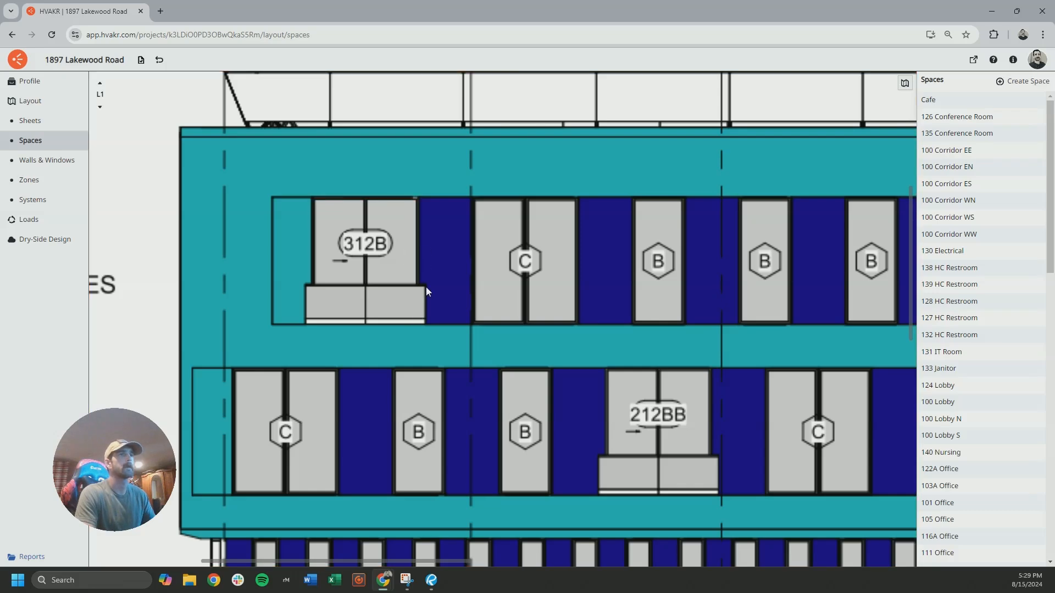
pyautogui.scroll(-5, 359, 236)
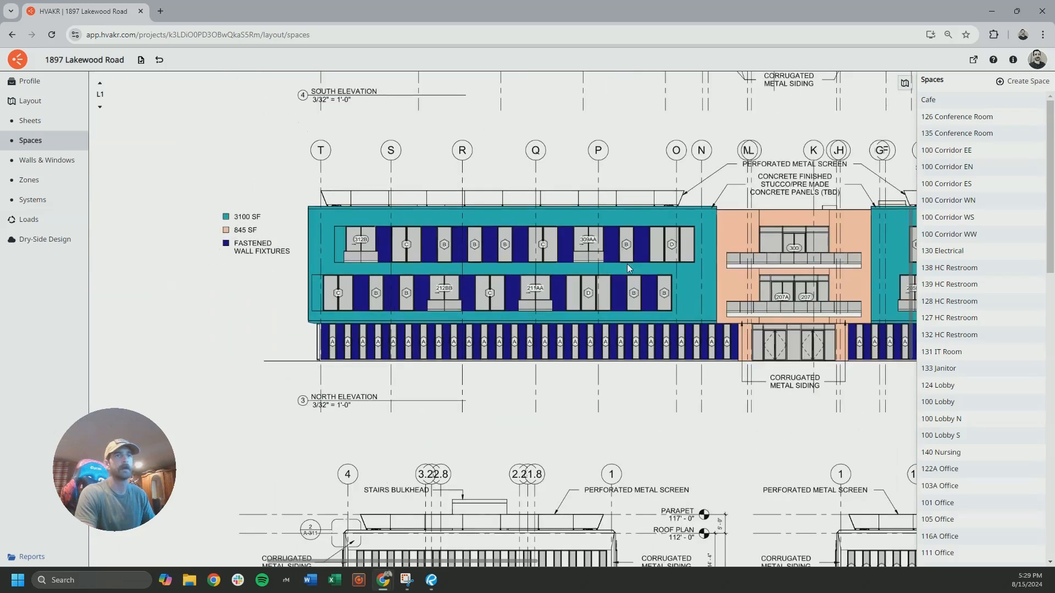
pyautogui.scroll(2, 603, 254)
pyautogui.scroll(-2, 511, 246)
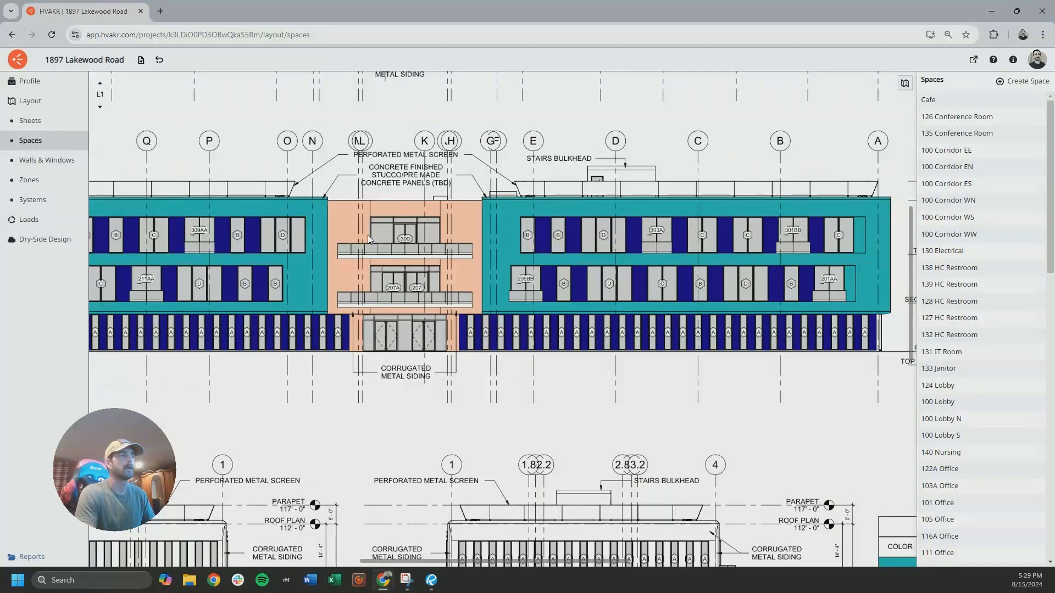
pyautogui.scroll(2, 499, 237)
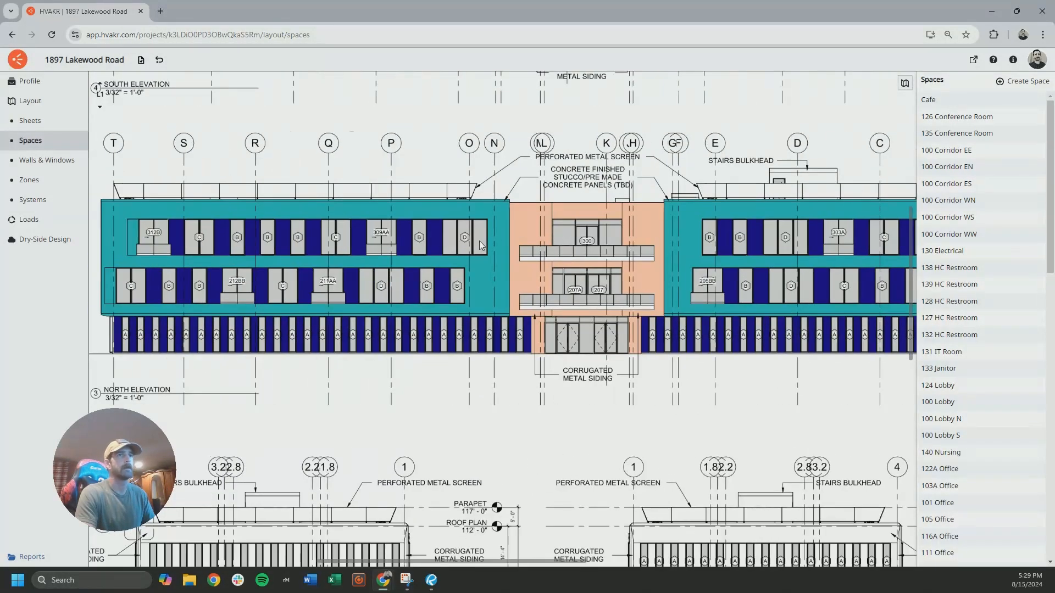
# Create a 7 ft 10 in by 9 ft window on L2 with type Std 90.1 - Non-Res - CZ 4 - Entrance Door
pyautogui.click(49, 160)
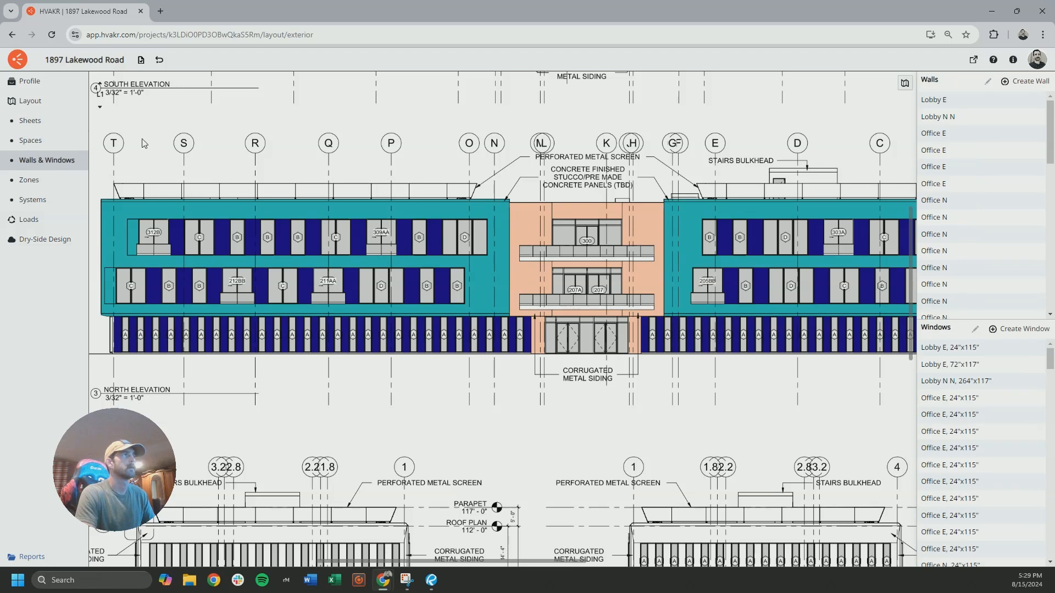
pyautogui.click(100, 84)
pyautogui.scroll(-5, 341, 208)
pyautogui.moveTo(365, 359); pyautogui.dragTo(385, 251, button='middle')
pyautogui.scroll(5, 322, 294)
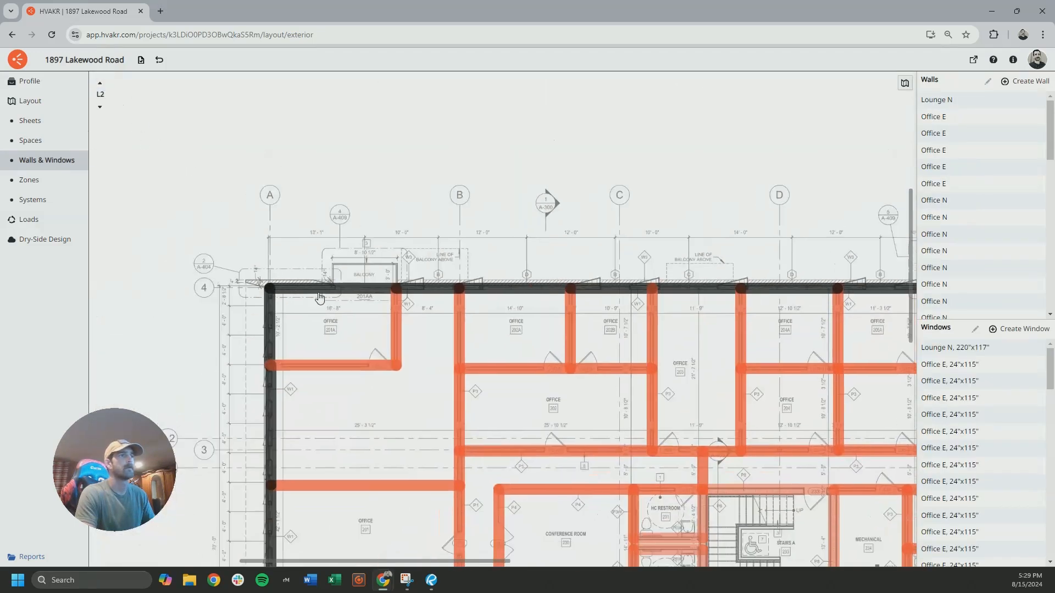
pyautogui.scroll(3, 323, 292)
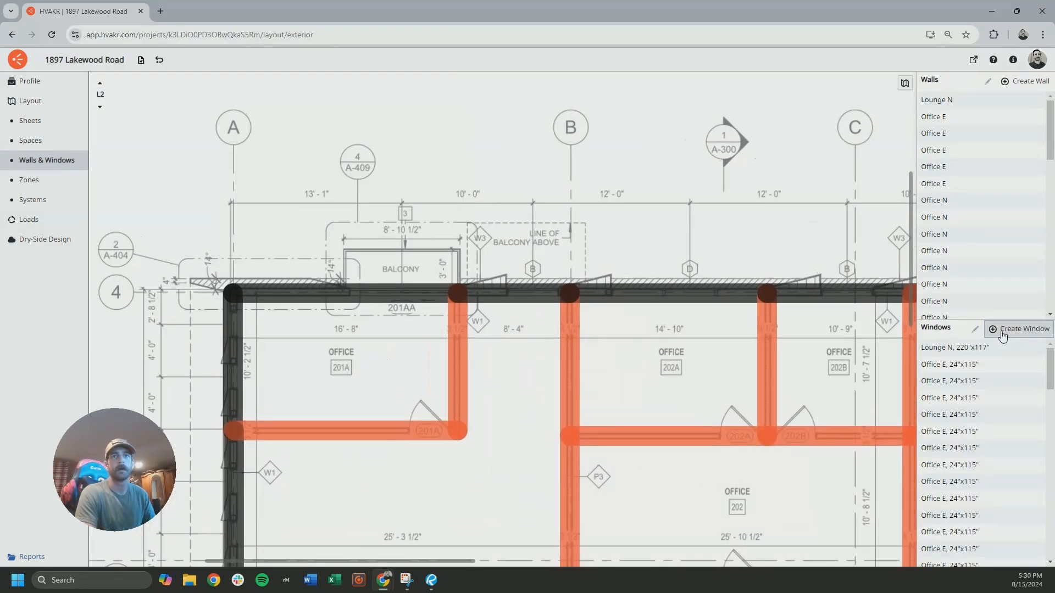
pyautogui.click(1011, 329)
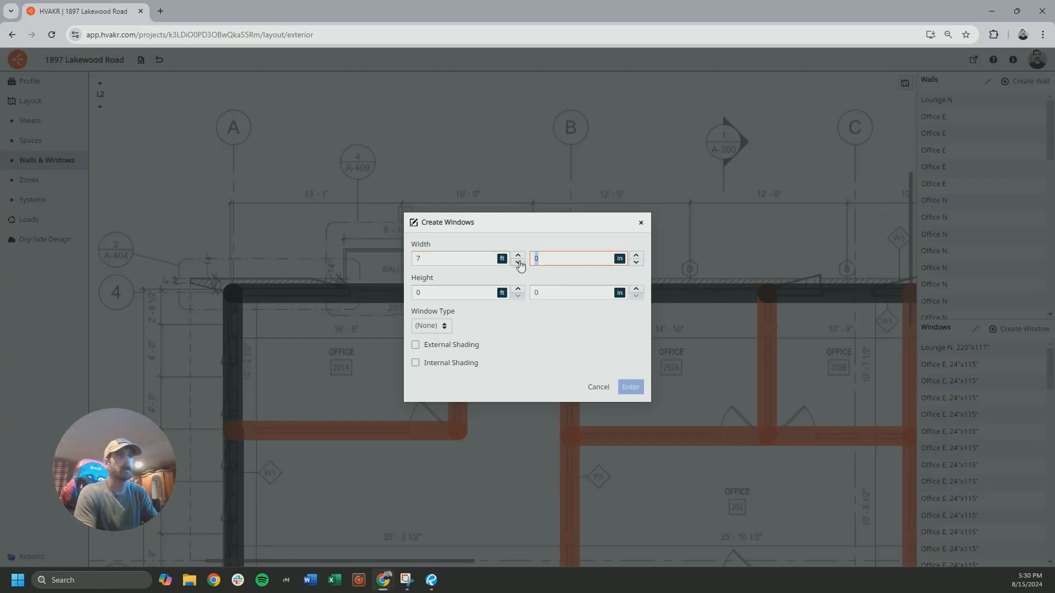
pyautogui.click(444, 326)
pyautogui.click(462, 277)
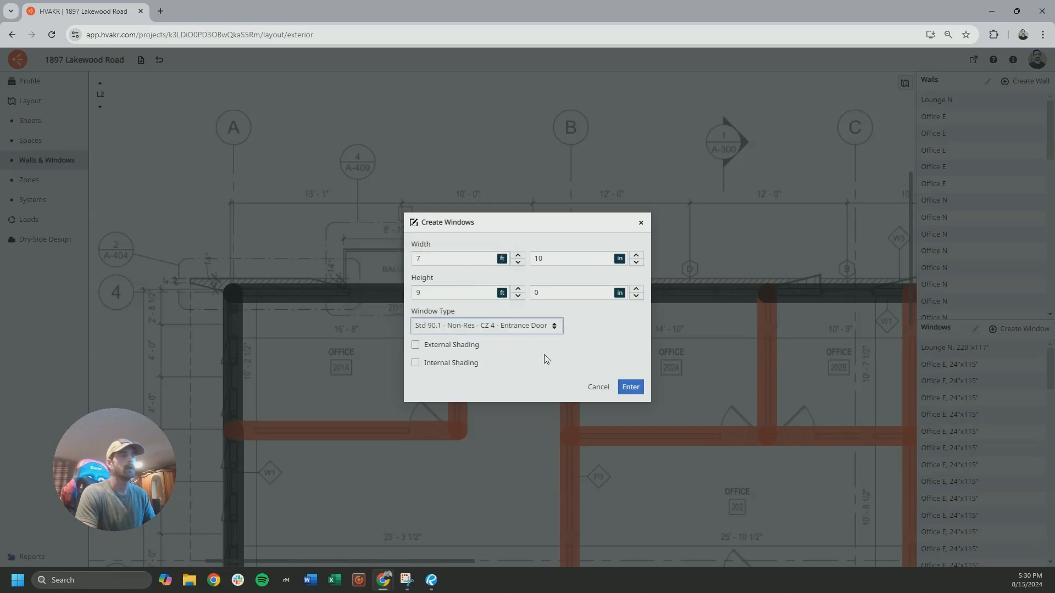
pyautogui.click(629, 388)
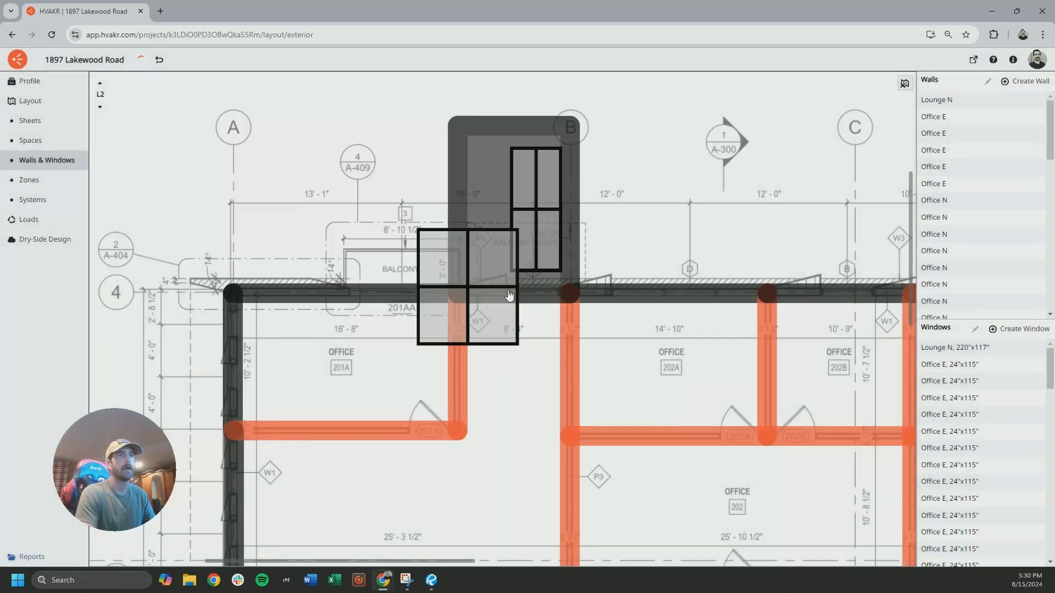
# Place the entrance-door window on the north office walls at the balconies along the L2 plan
pyautogui.scroll(-1, 530, 348)
pyautogui.scroll(-2, 530, 344)
pyautogui.moveTo(665, 327); pyautogui.dragTo(324, 316, button='middle')
pyautogui.moveTo(791, 307); pyautogui.dragTo(329, 302, button='middle')
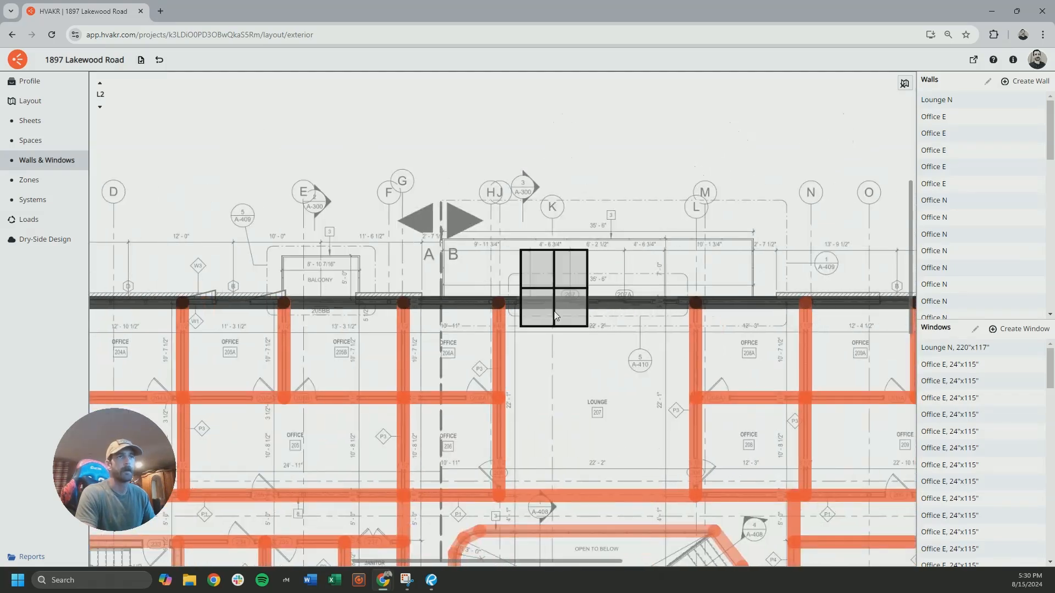
pyautogui.moveTo(714, 330); pyautogui.dragTo(352, 319, button='middle')
pyautogui.moveTo(715, 302); pyautogui.dragTo(192, 328, button='middle')
pyautogui.scroll(-3, 511, 360)
pyautogui.moveTo(439, 374); pyautogui.dragTo(644, 357, button='middle')
pyautogui.moveTo(330, 352); pyautogui.dragTo(871, 357, button='middle')
# Place the same entrance-door window on the north office walls at the balconies on L3, and finish window placement
pyautogui.click(99, 83)
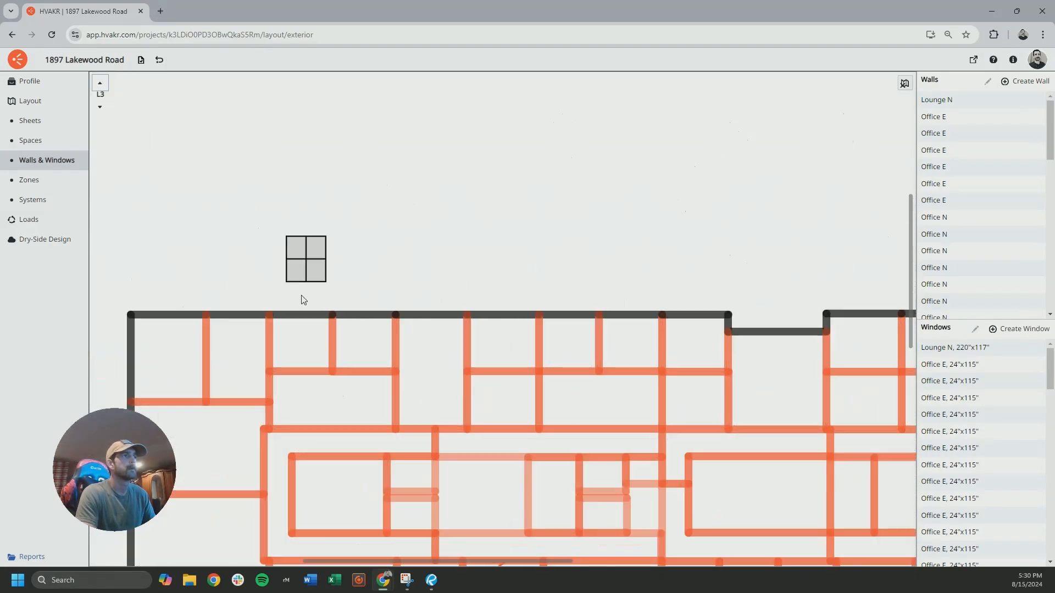
pyautogui.moveTo(824, 311); pyautogui.dragTo(547, 307, button='middle')
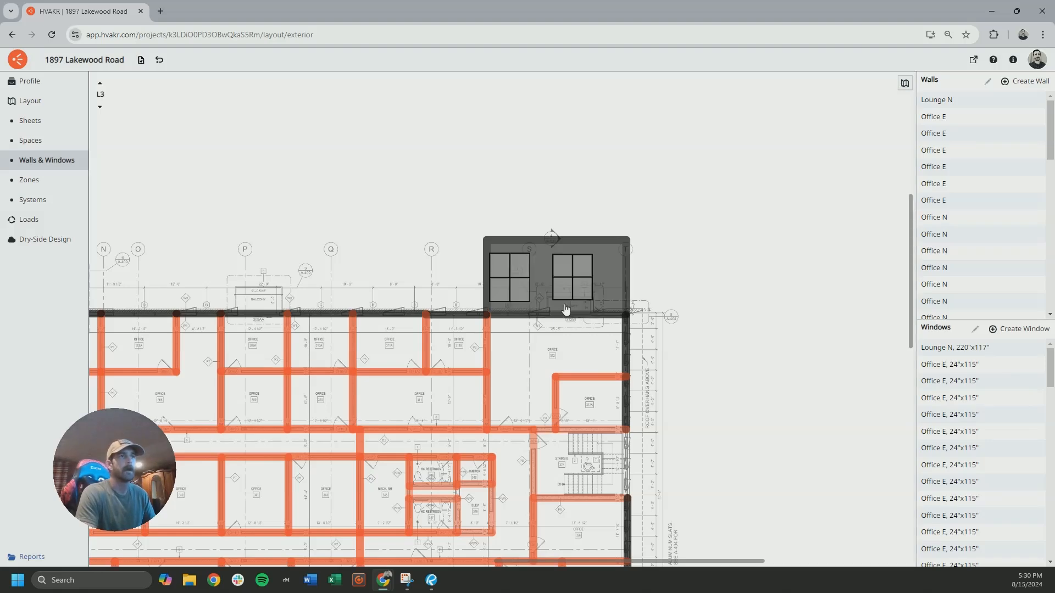
pyautogui.scroll(-5, 556, 247)
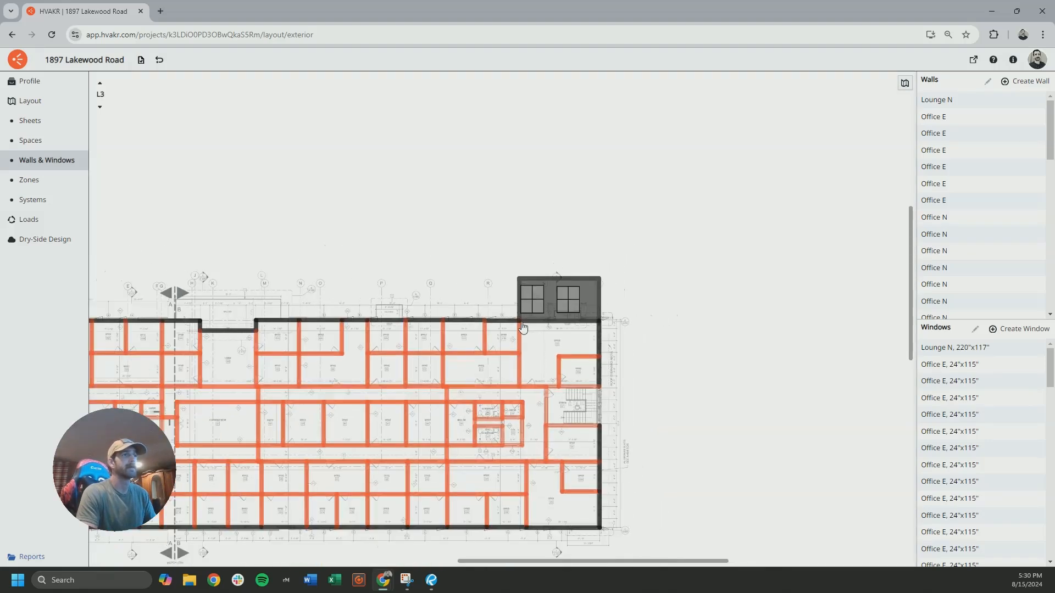
pyautogui.moveTo(335, 331); pyautogui.dragTo(555, 241, button='middle')
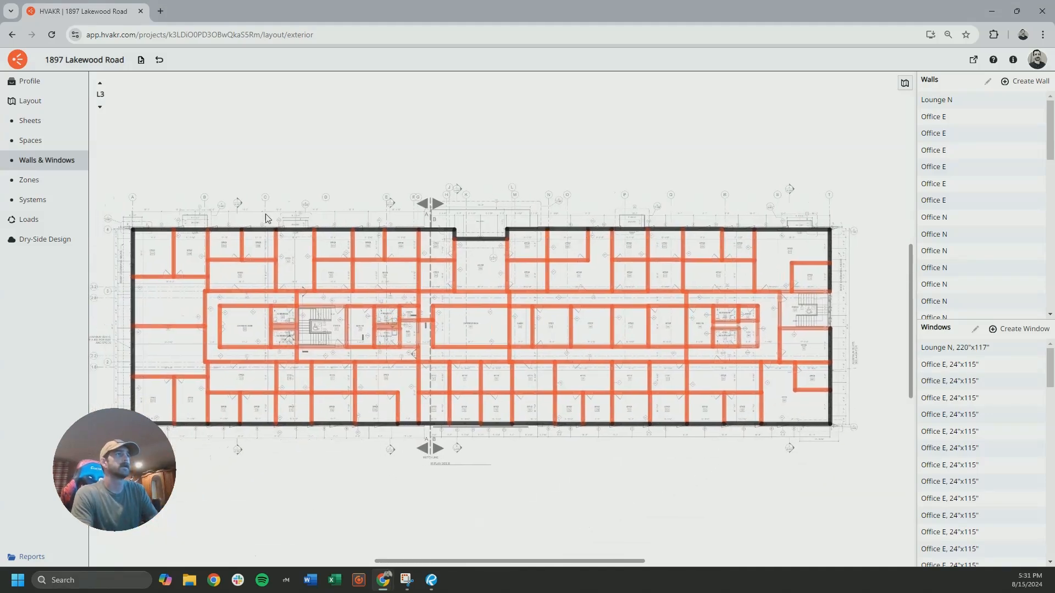
# Examine the L1 plan's exterior walls and the building's north and south elevations
pyautogui.click(101, 112)
pyautogui.click(102, 112)
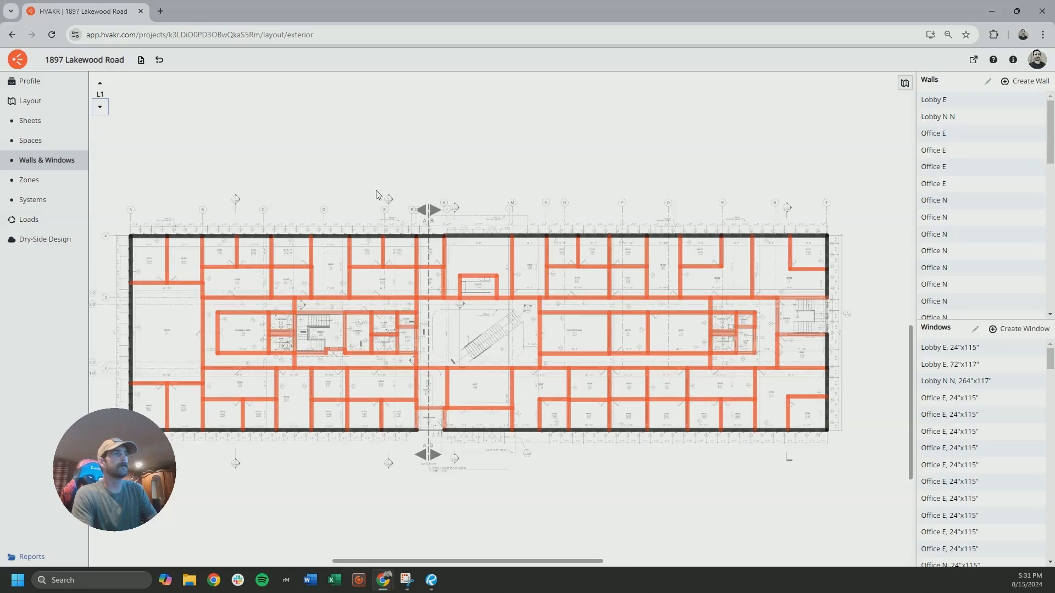
pyautogui.moveTo(461, 98); pyautogui.dragTo(475, 480, button='middle')
pyautogui.scroll(5, 477, 484)
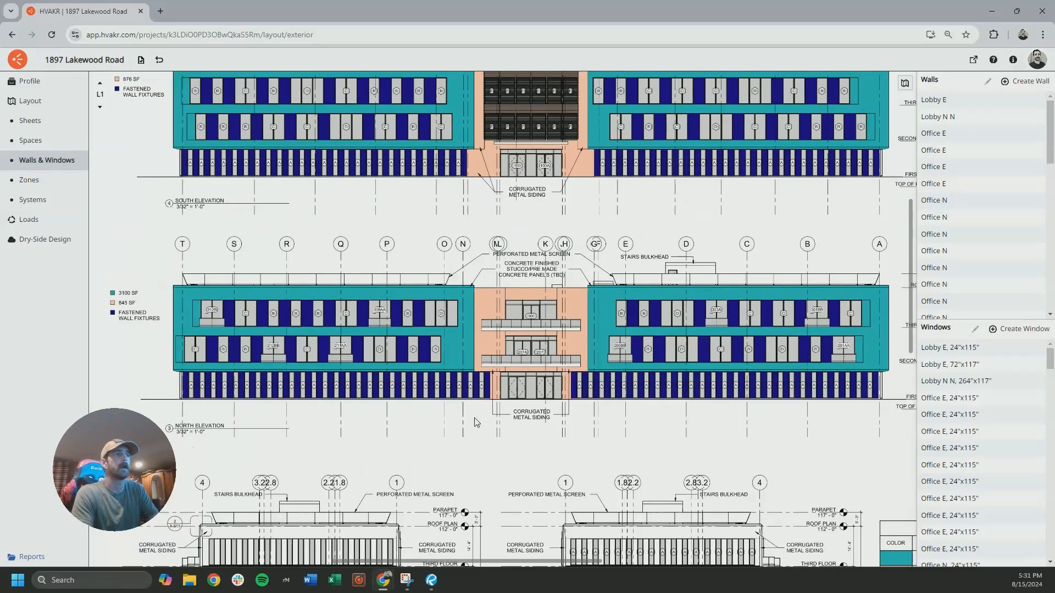
pyautogui.scroll(-11, 475, 421)
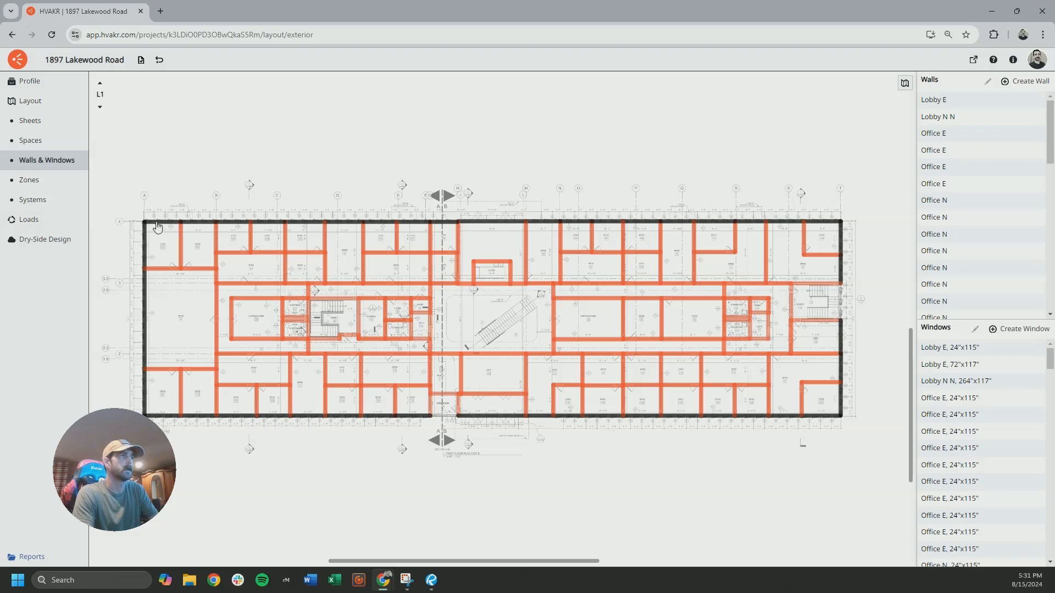
# Display the L2 plan and open the zones layout
pyautogui.click(99, 83)
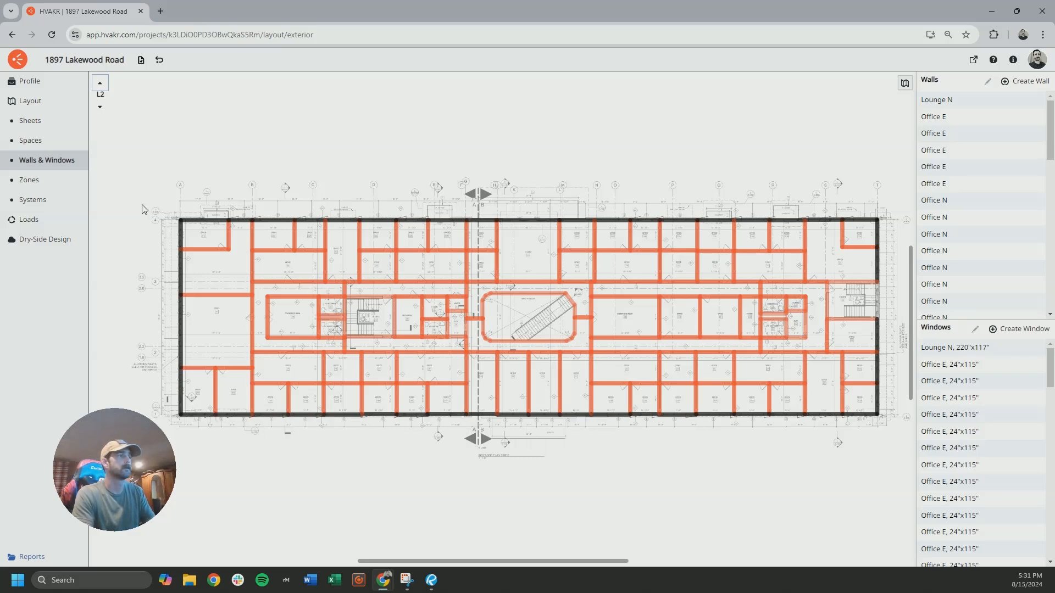
pyautogui.click(51, 180)
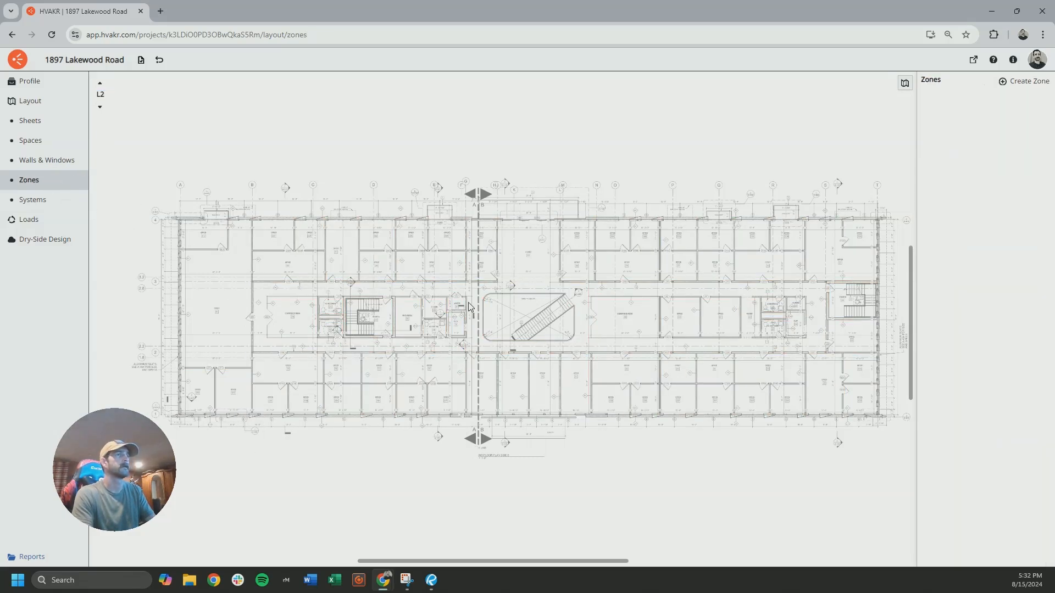